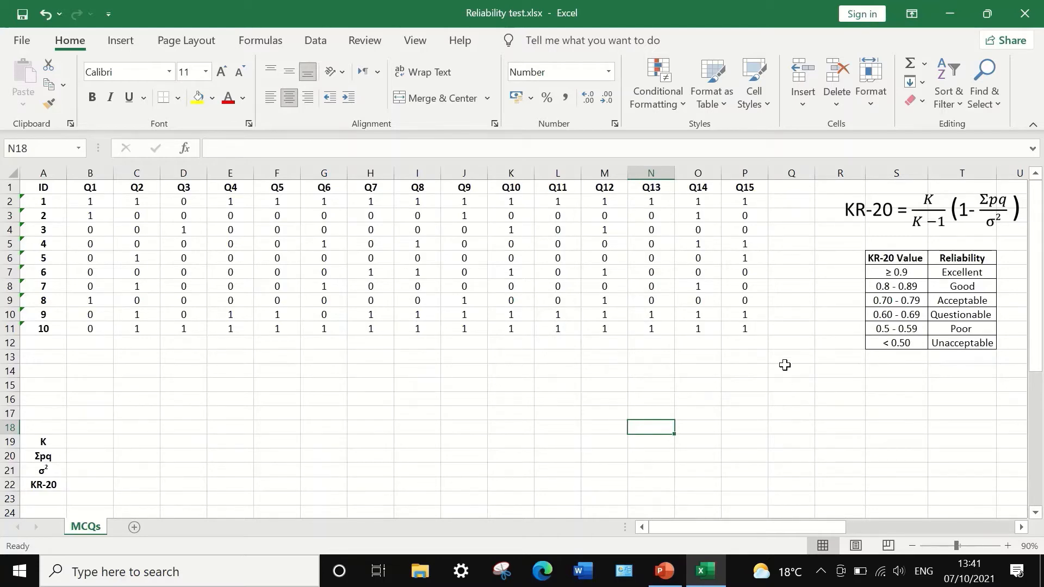
- Enter the column heading "Total Score" in cell Q1, next to Q15
click(799, 190)
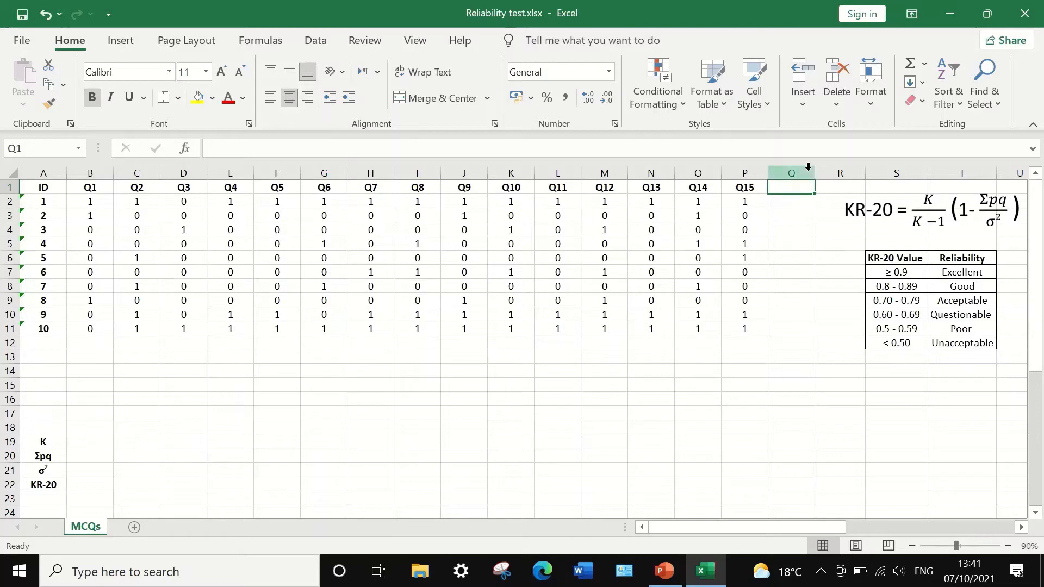
text(T)
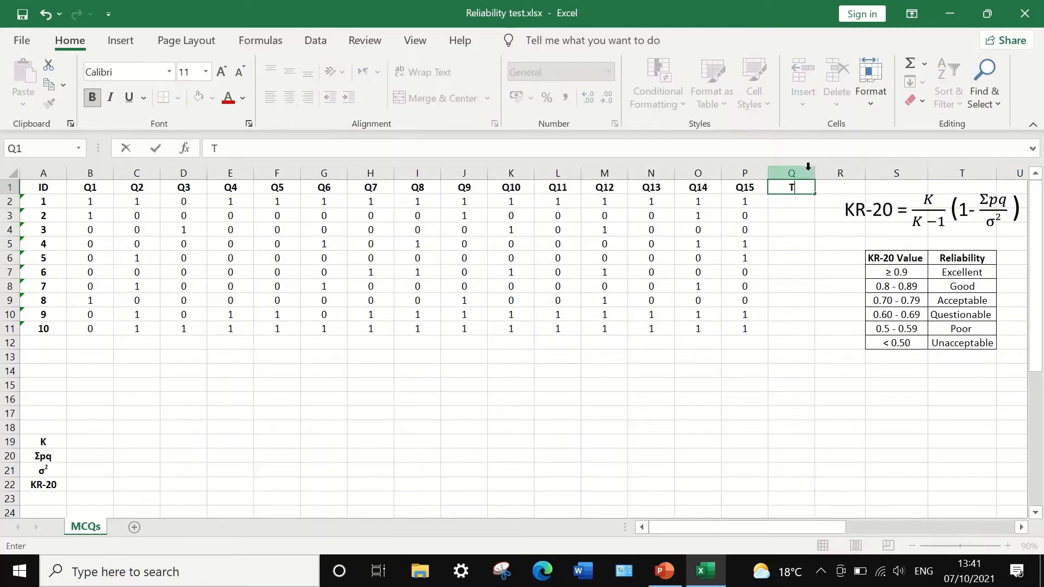
text(otal Score)
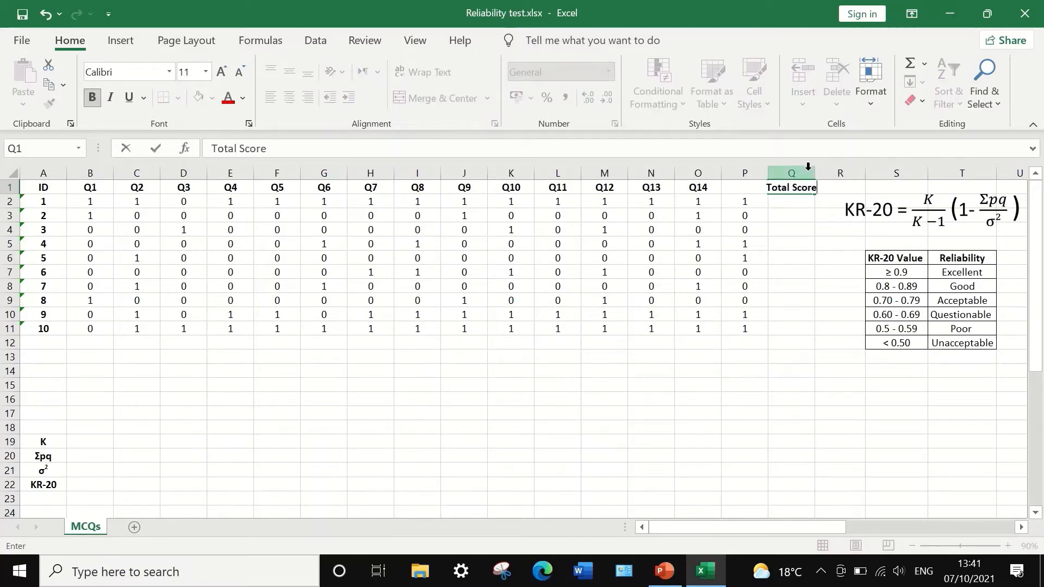
- Sum B2:P2 in cell Q2 and fill the formula down the Total Score column to Q11
click(794, 207)
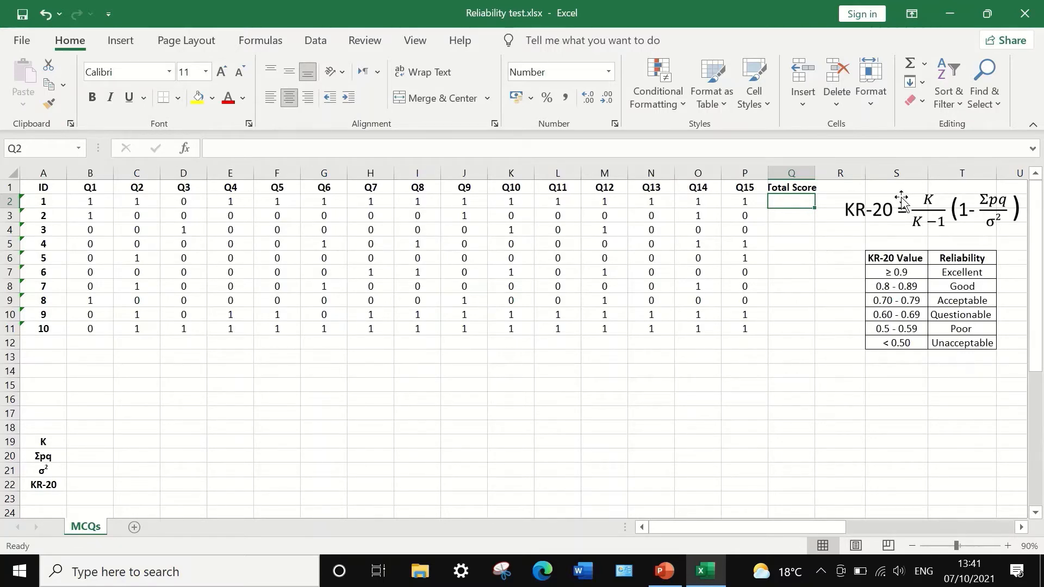
click(923, 65)
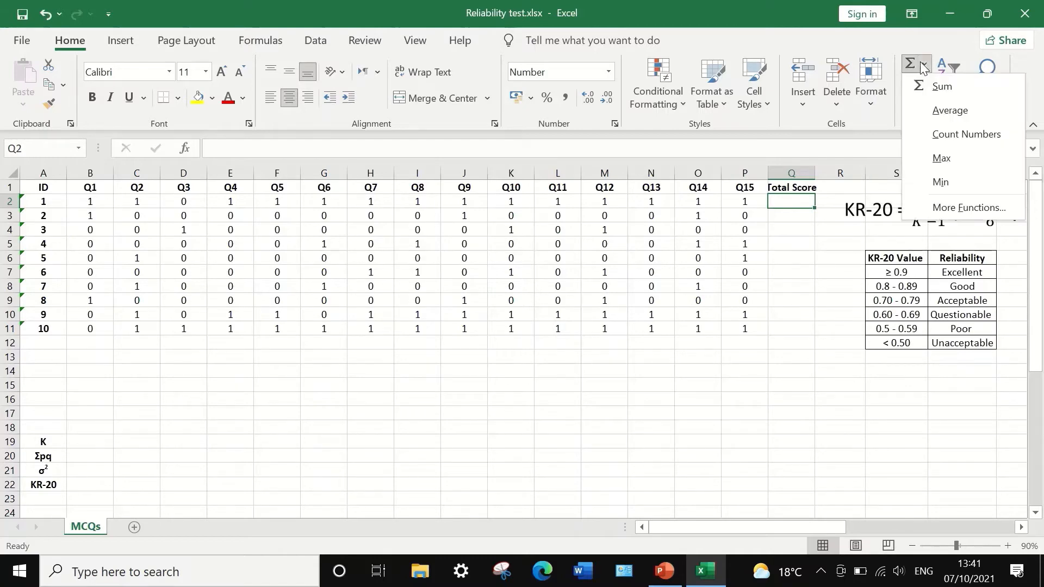
click(947, 90)
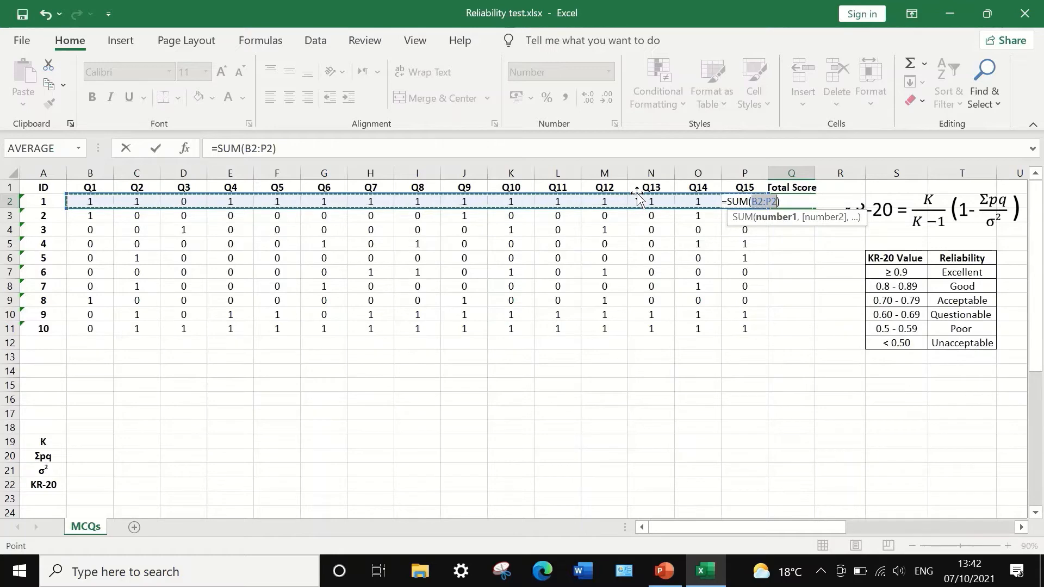
key(Return)
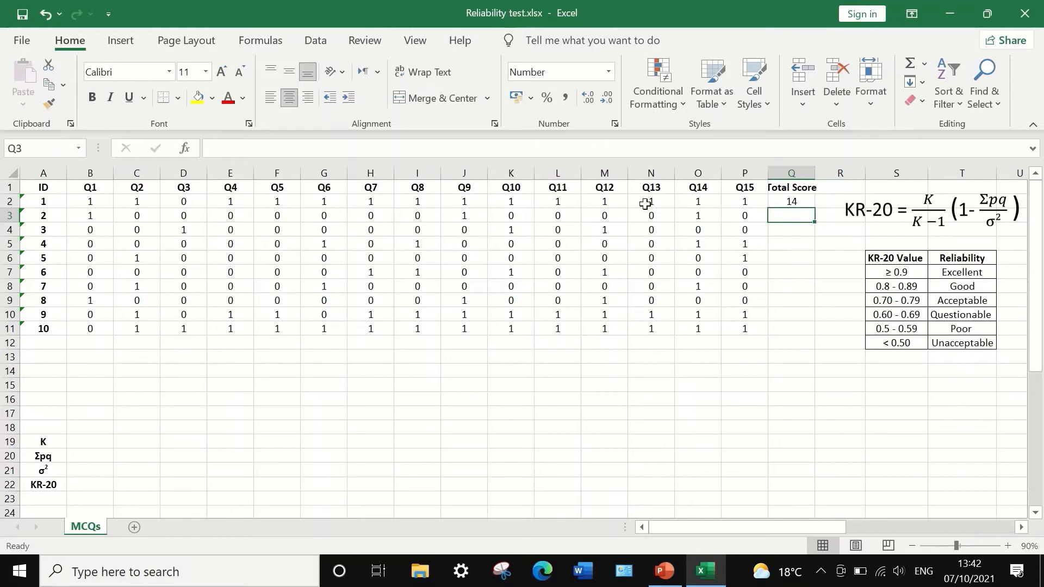
click(791, 200)
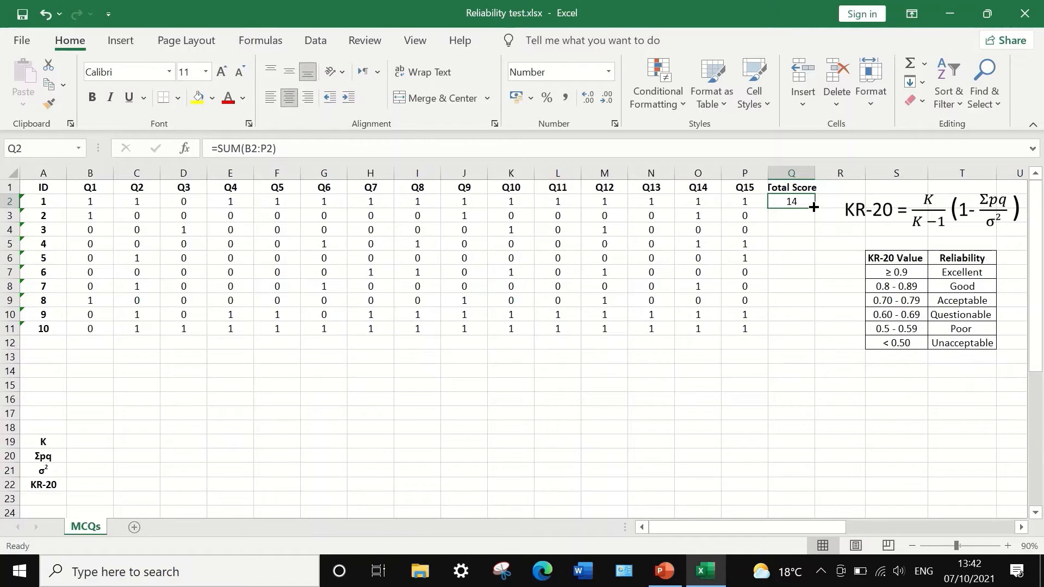
drag(814, 207, 818, 335)
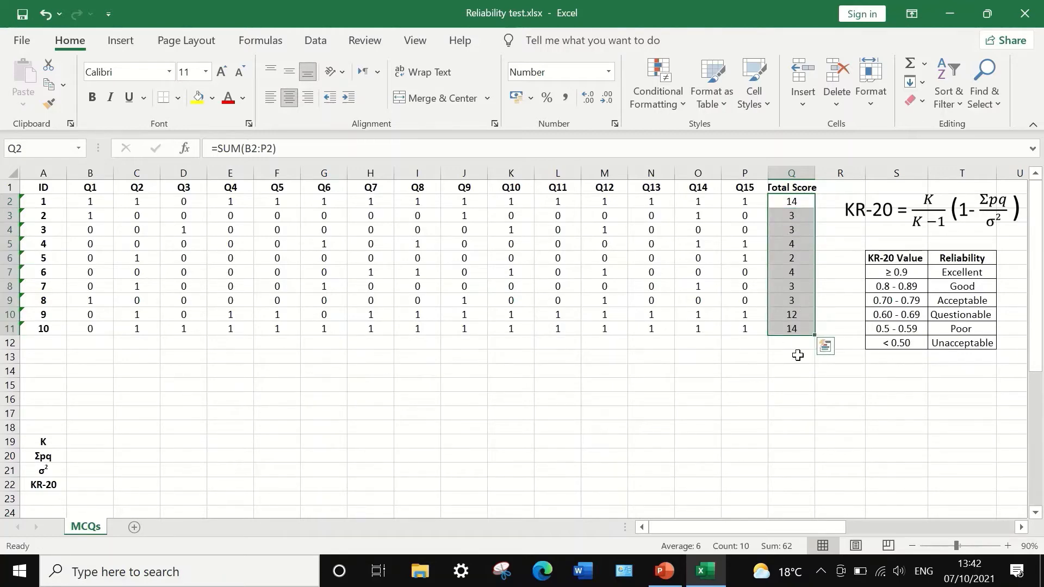
click(796, 355)
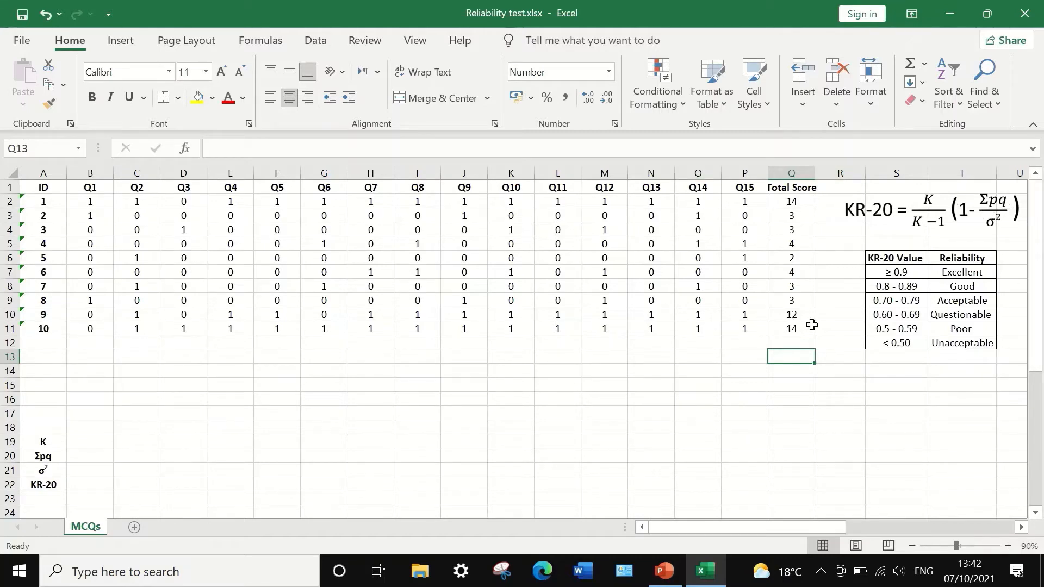
- Calculate the population variance of the total scores in cell Q12 with =VAR.P(Q2:Q11)
click(797, 343)
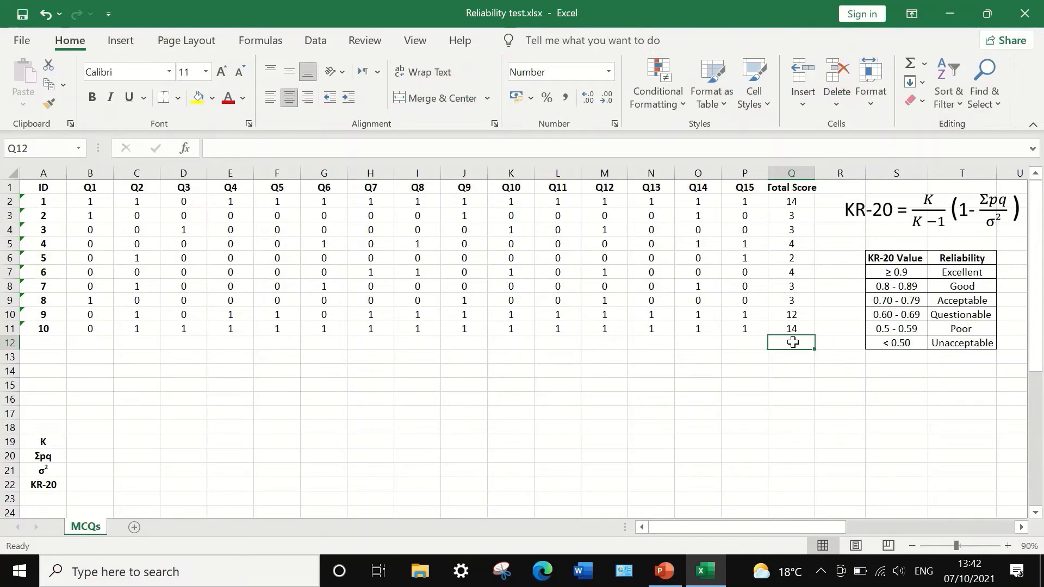
text(=)
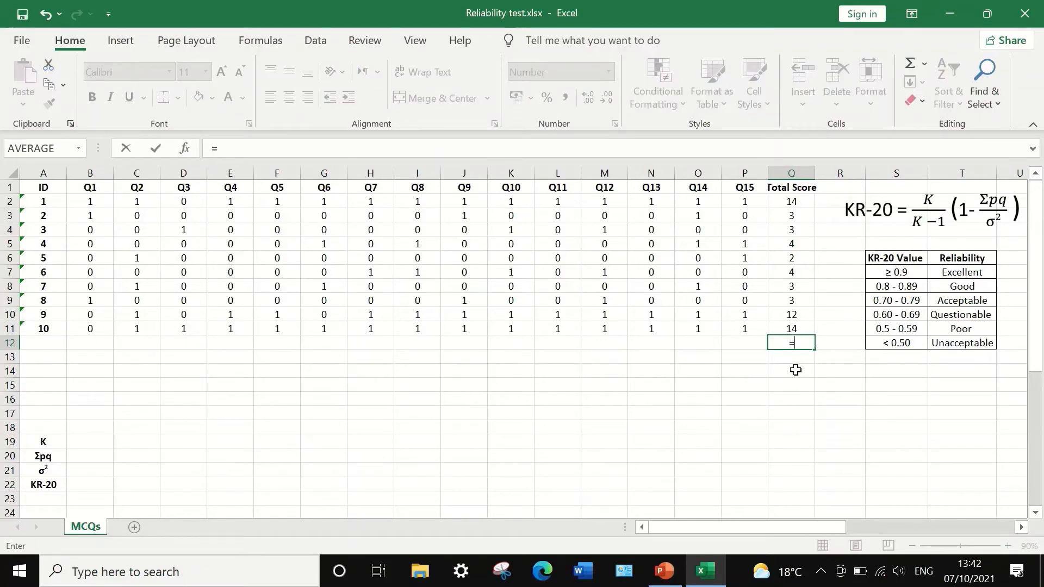
text(var)
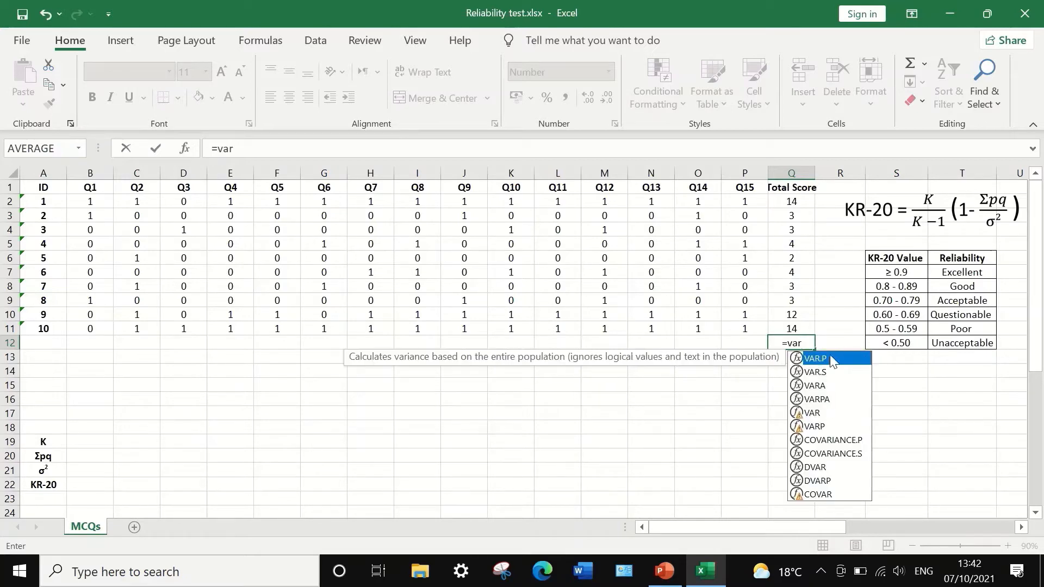
double_click(818, 358)
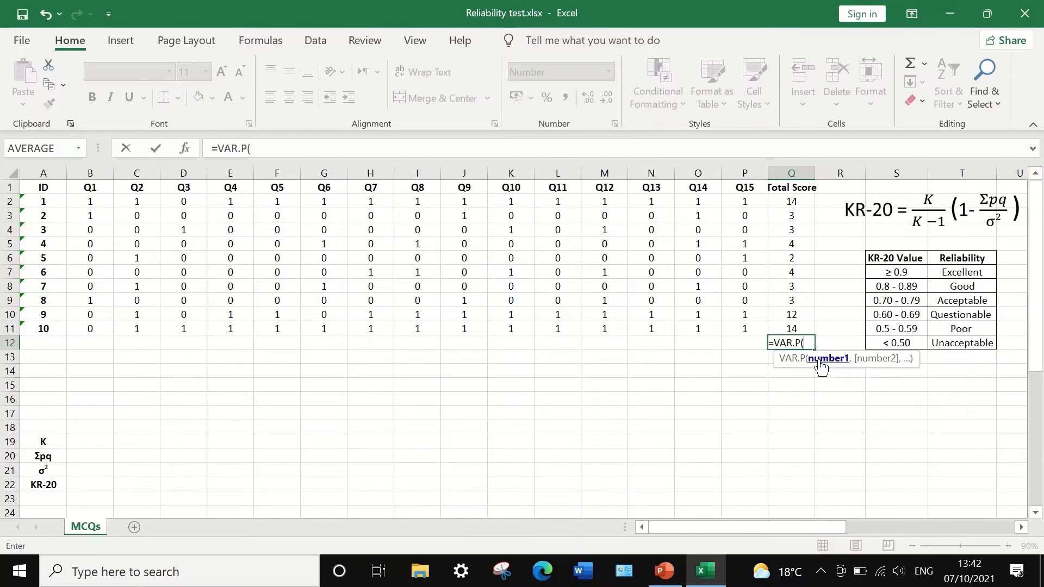
drag(776, 331, 772, 196)
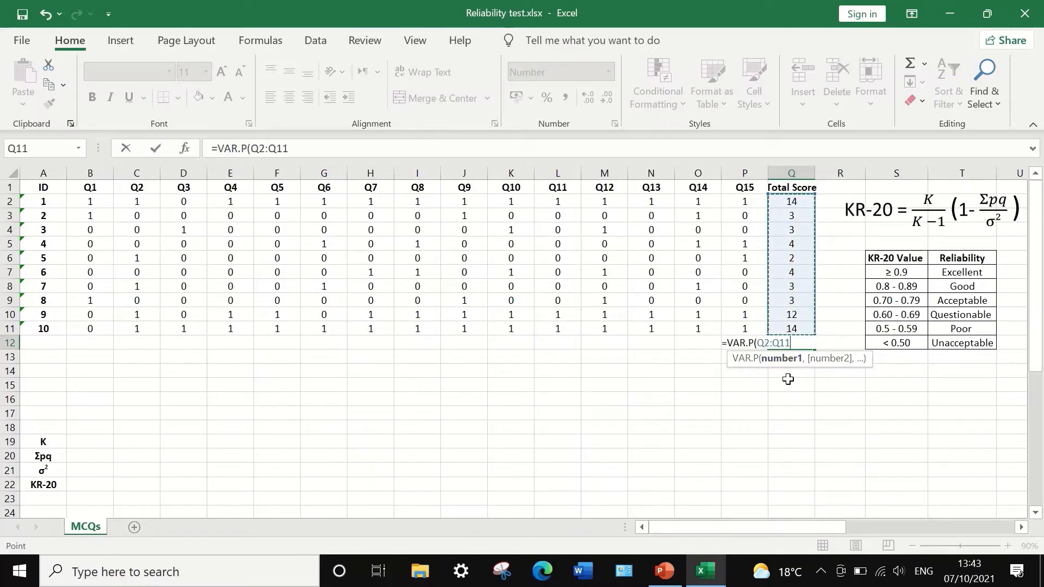
text())
key(Return)
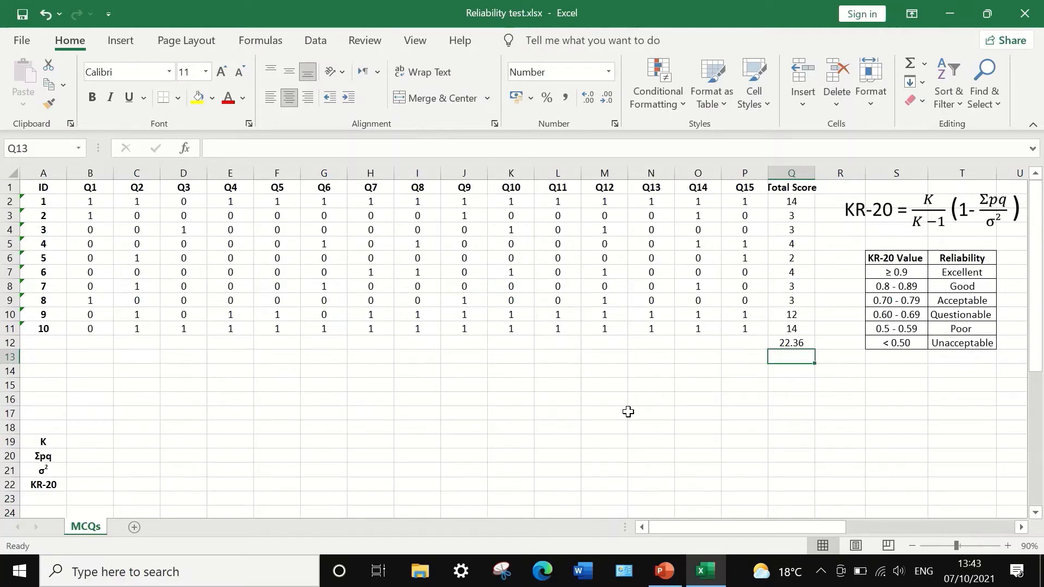
- Label A14 as p and calculate each question's average over rows 2 to 11 in B14:P14, starting with =AVERAGE(B2:B11)
click(43, 372)
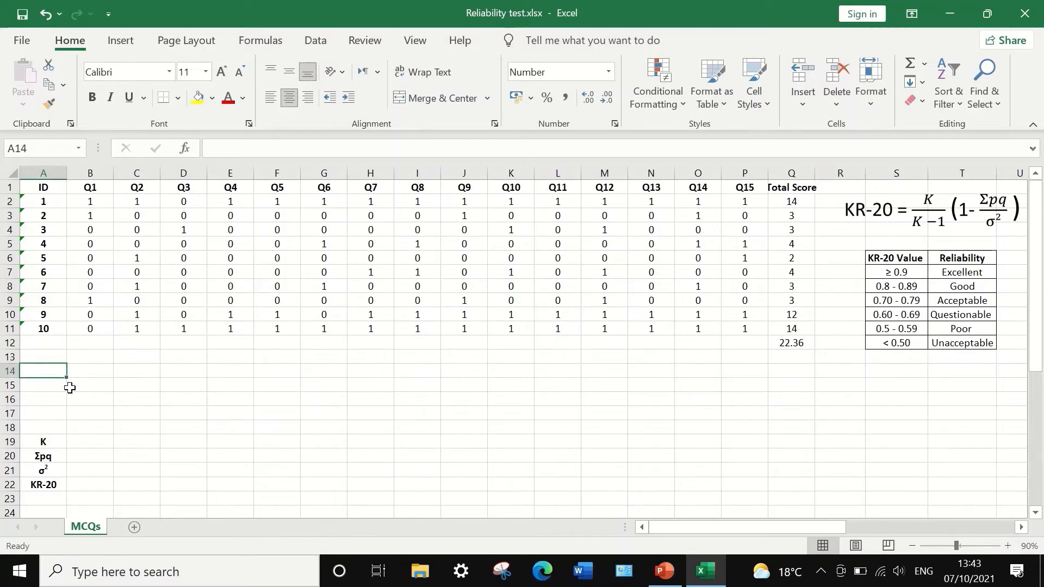
text(p)
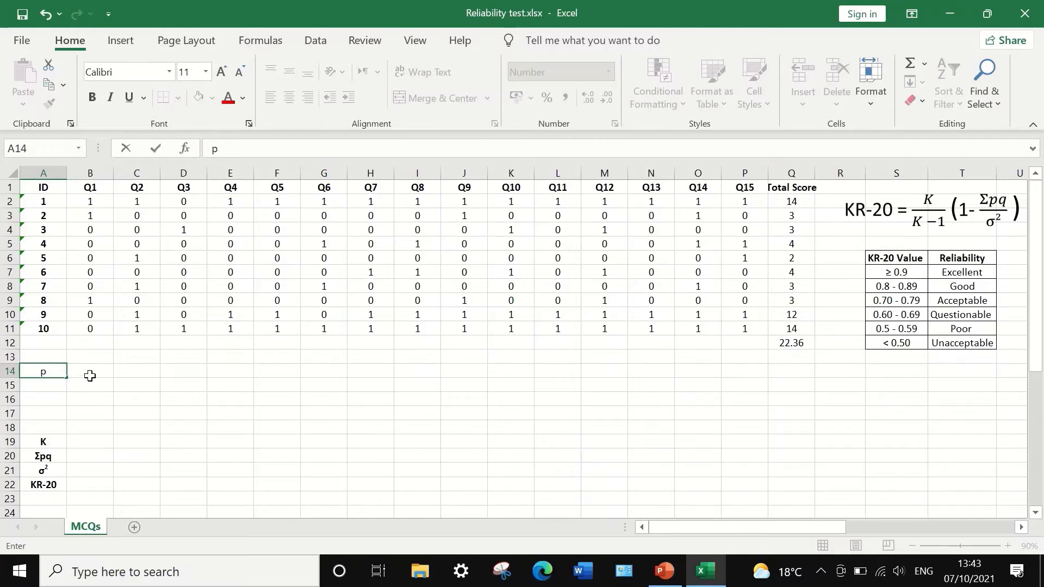
click(95, 372)
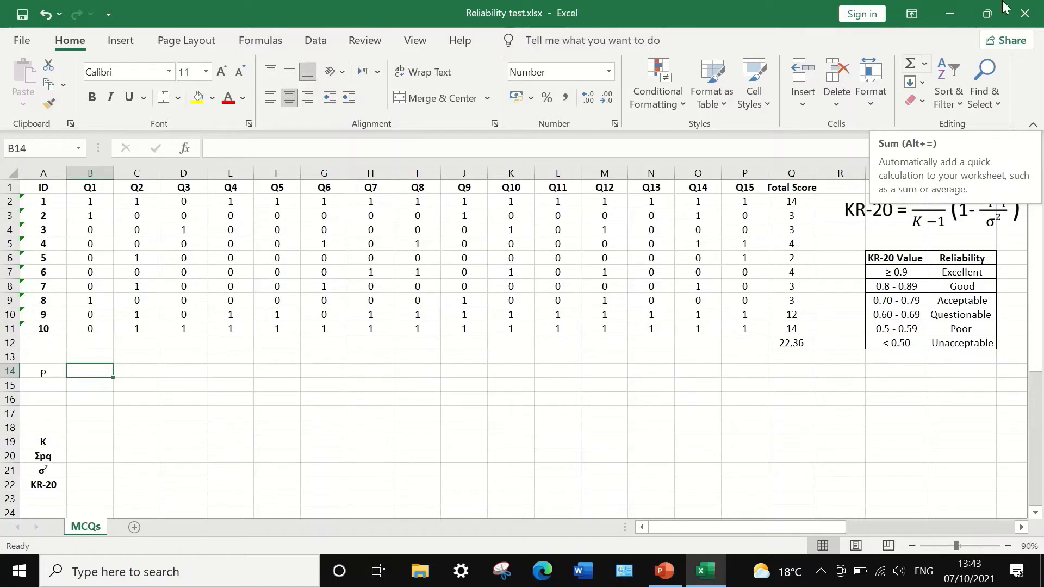
click(924, 67)
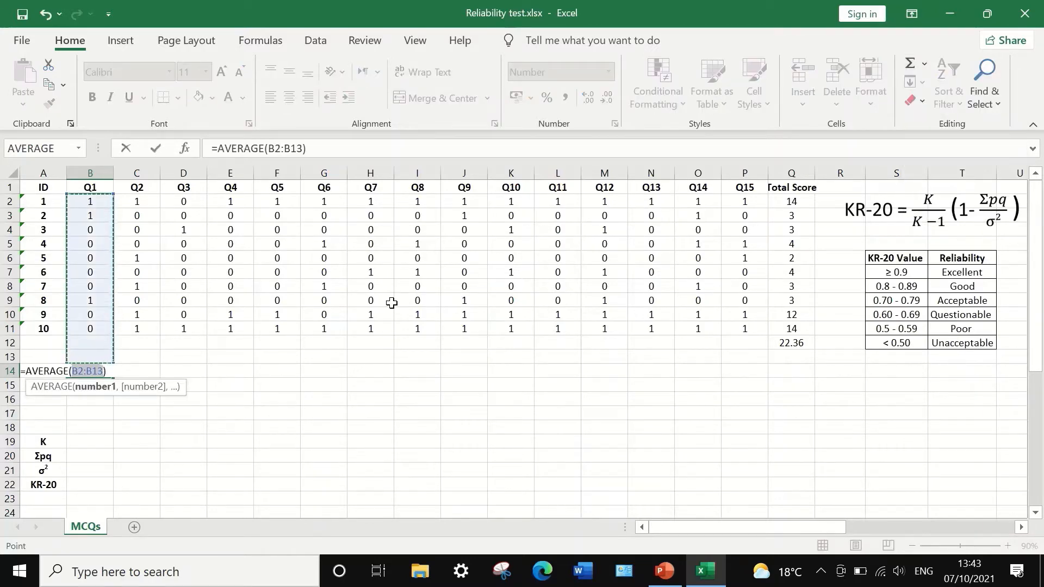
click(91, 204)
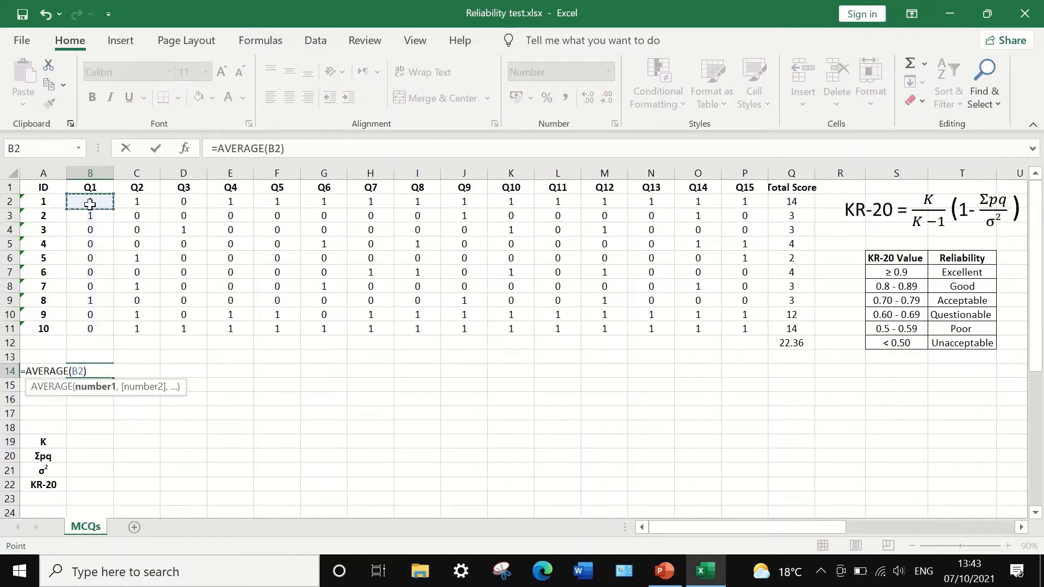
drag(90, 204, 85, 330)
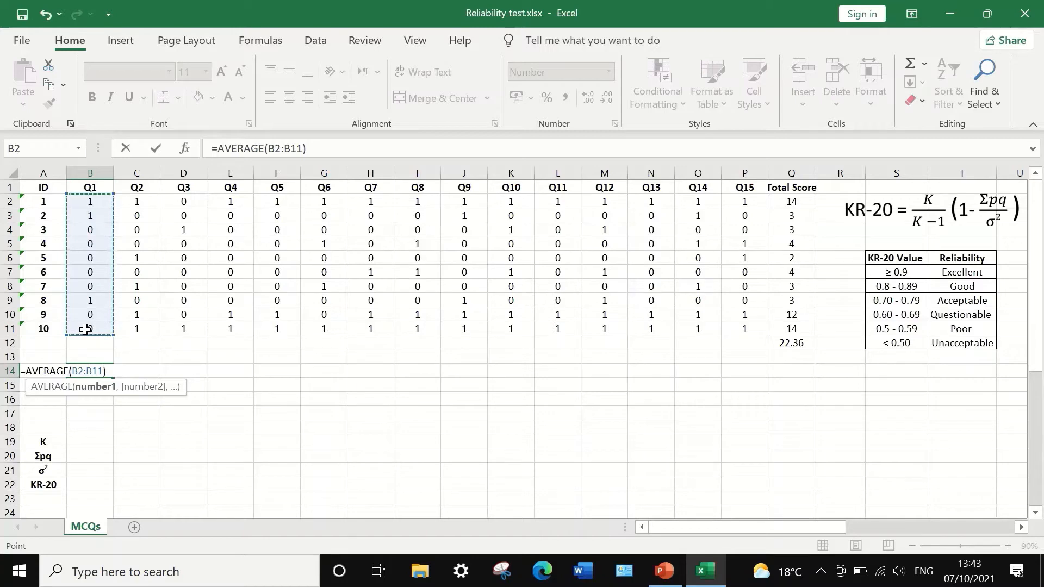
key(Return)
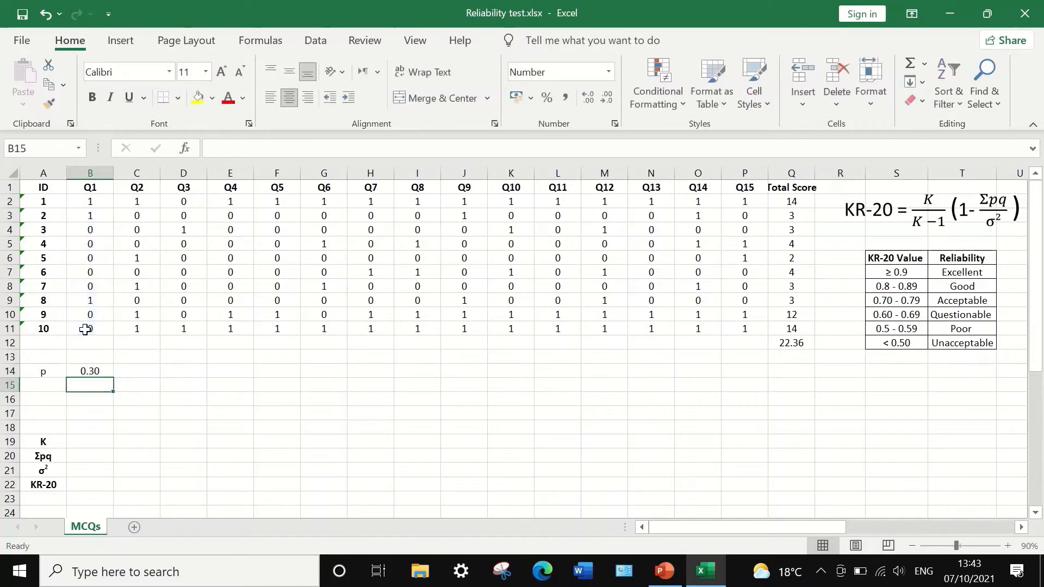
click(90, 372)
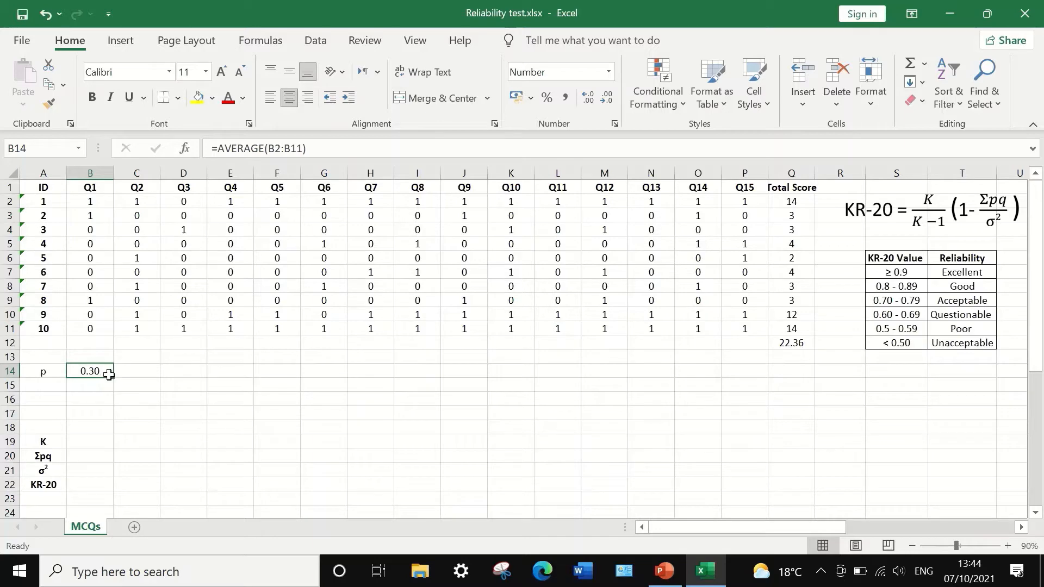
drag(112, 378, 752, 384)
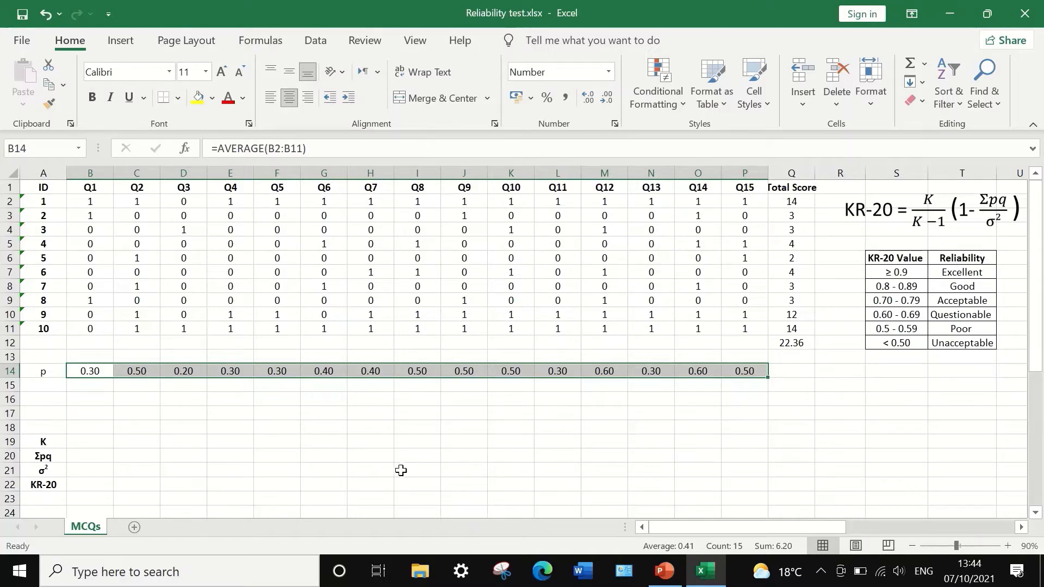
- Label A15 as q and enter the formula =1-B14 in cell B15
click(41, 385)
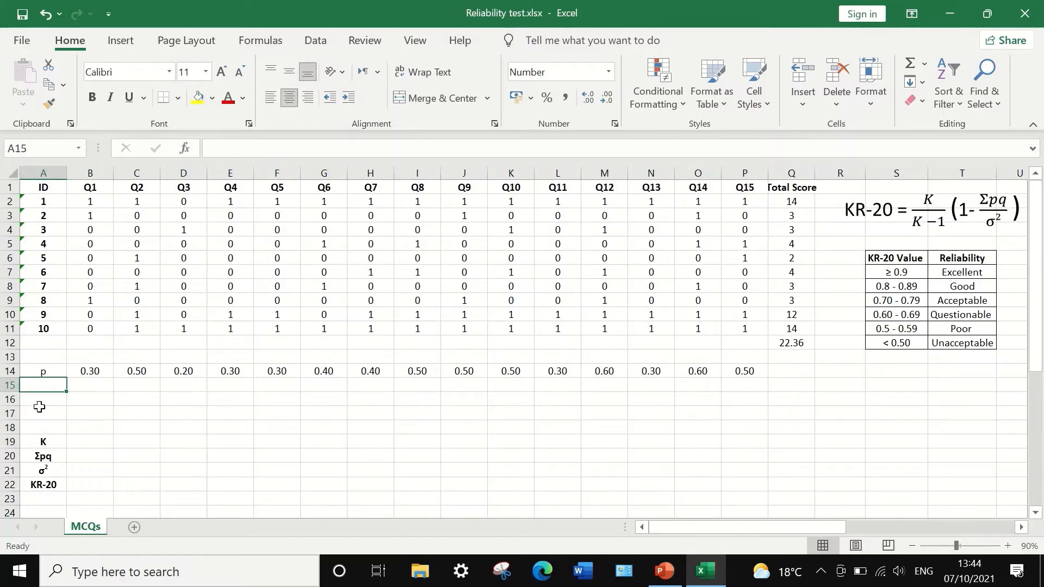
text(q)
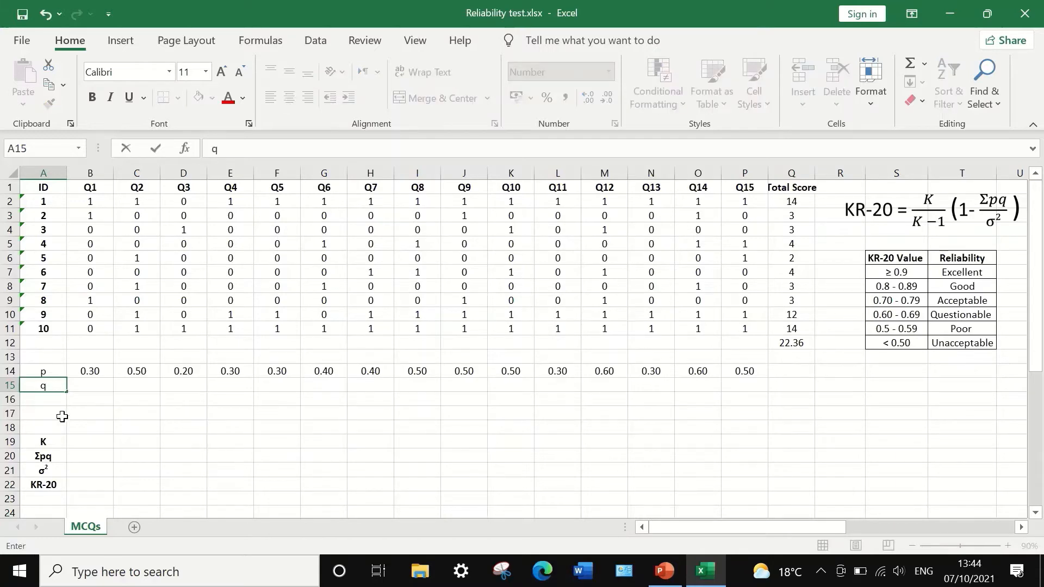
click(94, 387)
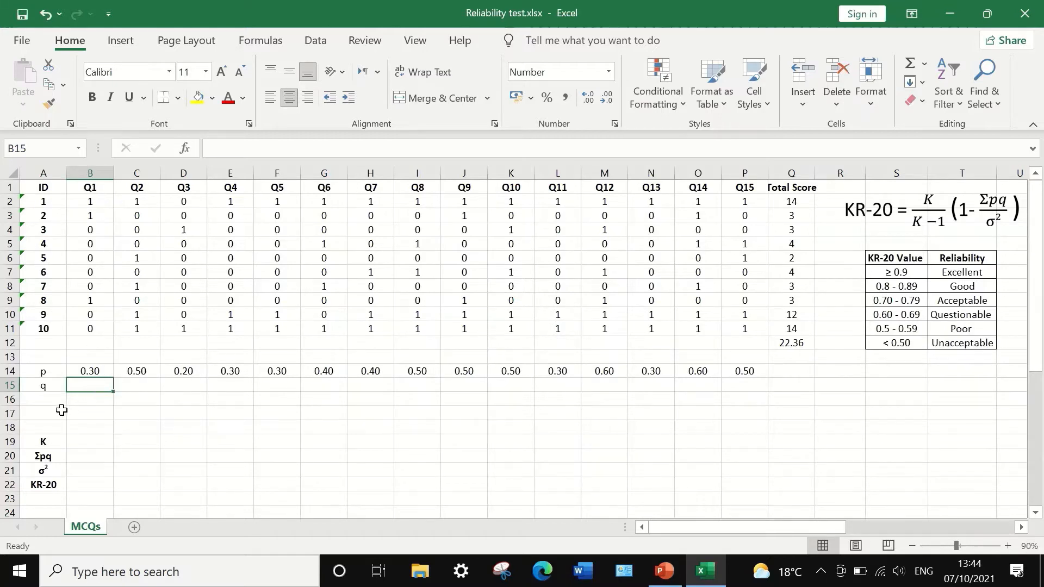
text(=)
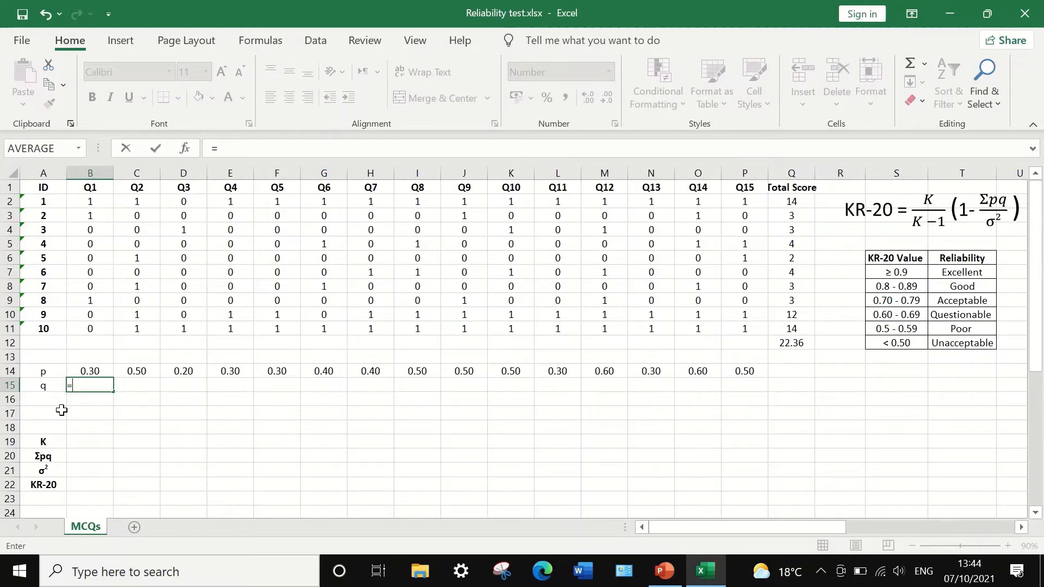
text(1)
text(-)
click(93, 369)
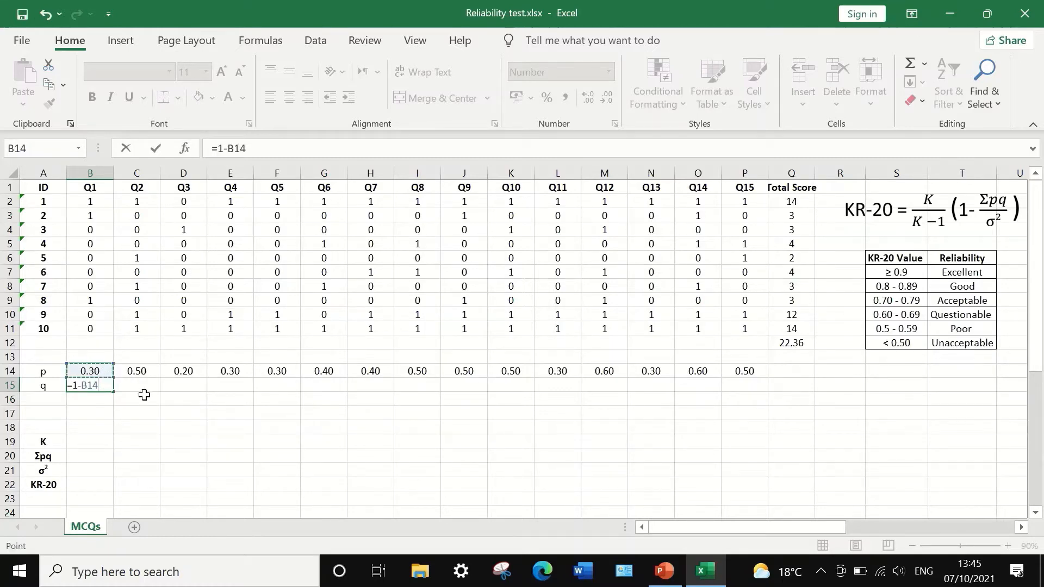
key(Return)
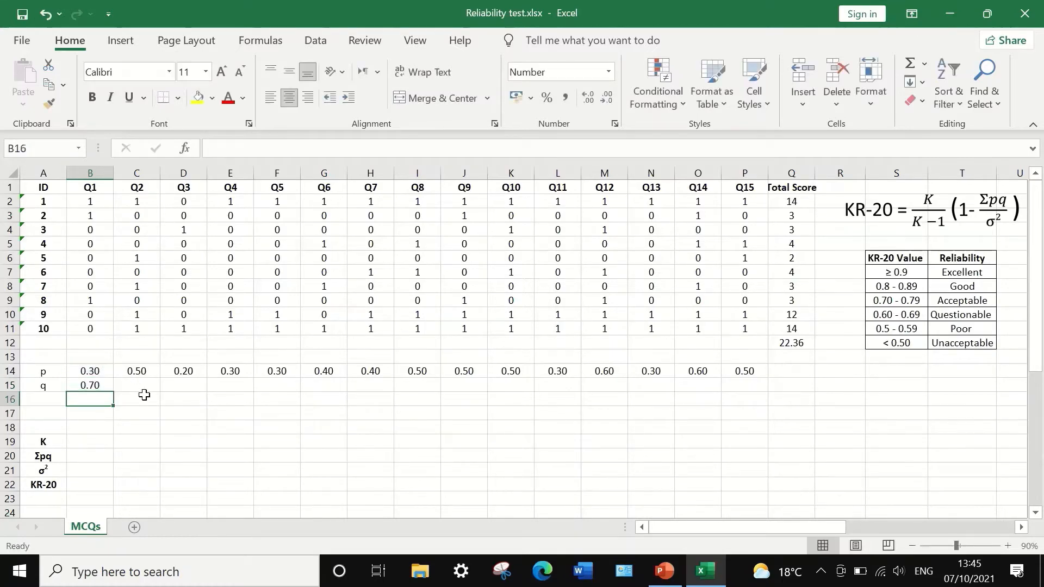
- Fill the q formula from B15 across the remaining questions to P15
click(91, 386)
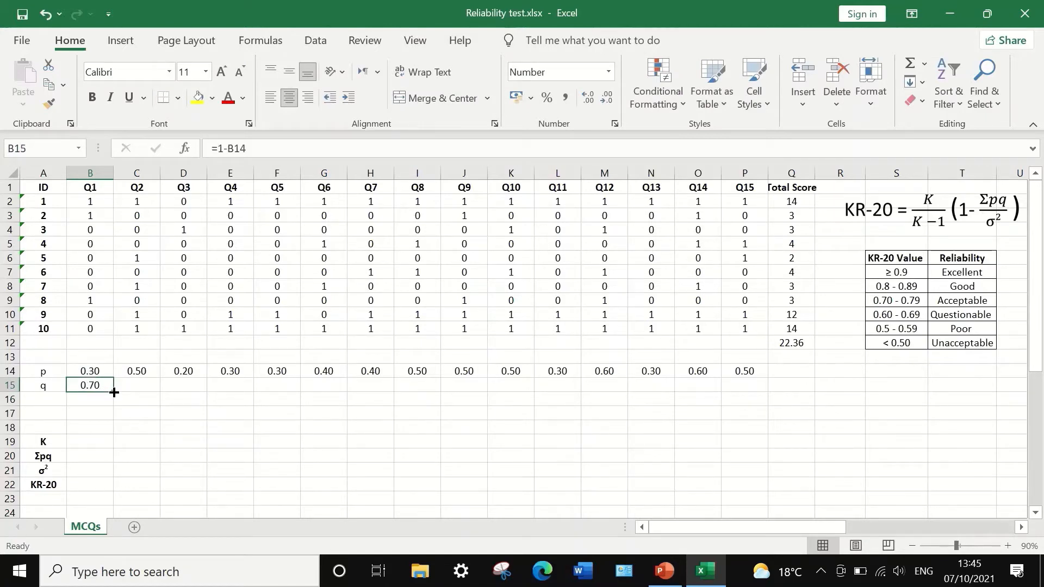
drag(112, 391, 112, 392)
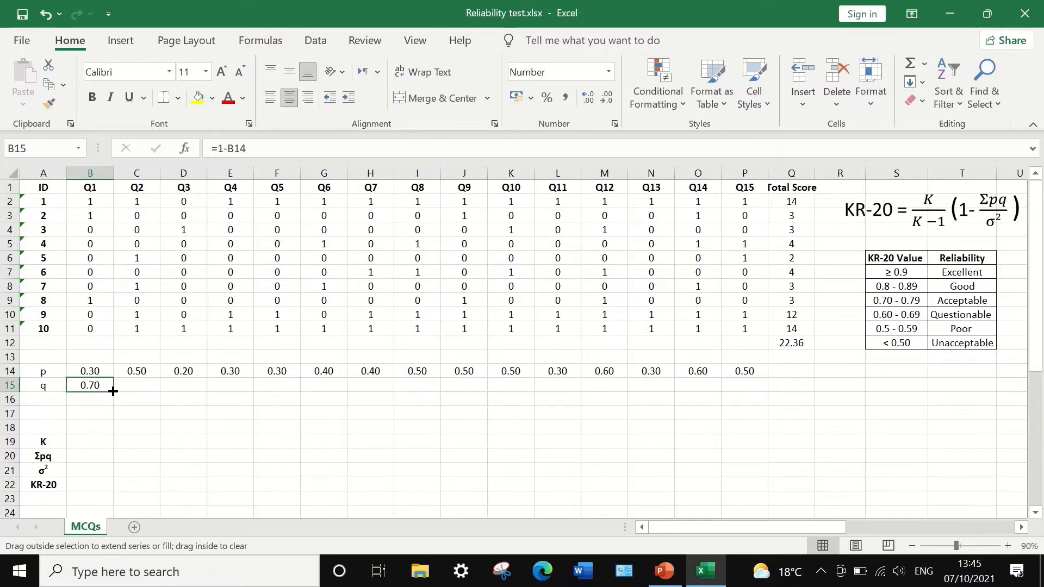
drag(113, 391, 746, 387)
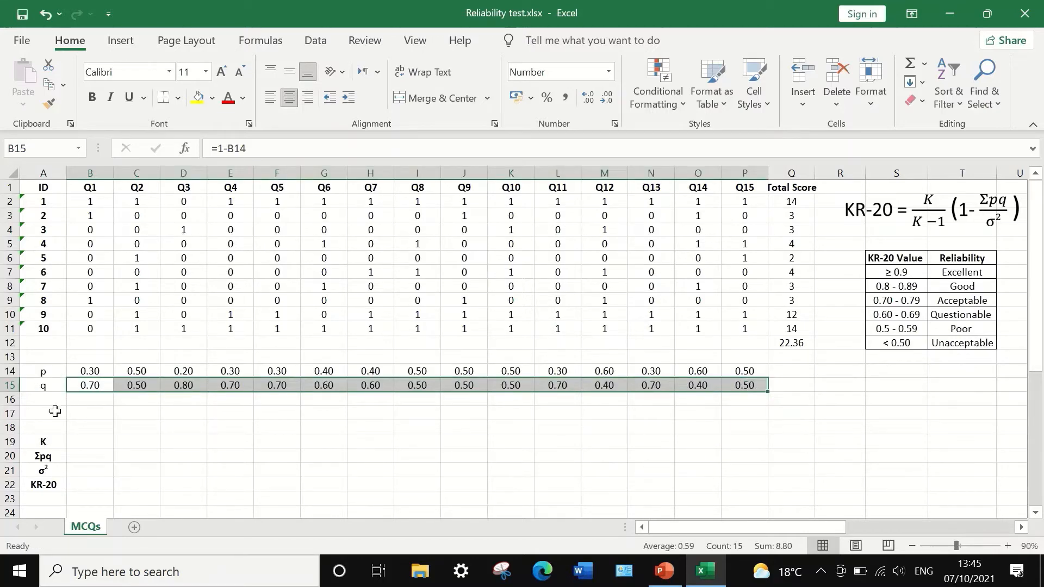
- Label A16 as pq and enter the formula =B14*B15 in cell B16
click(47, 400)
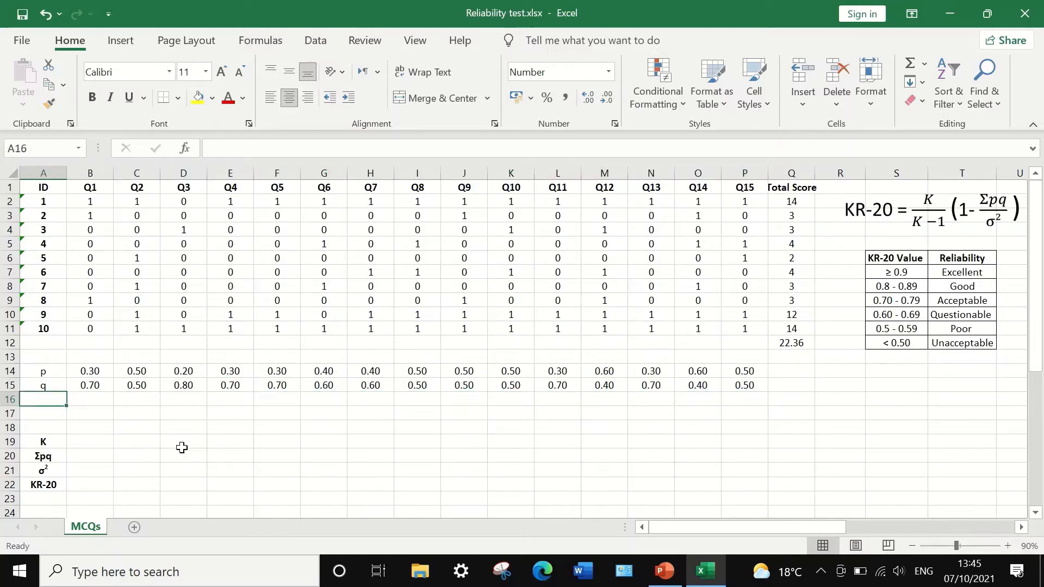
text(pq)
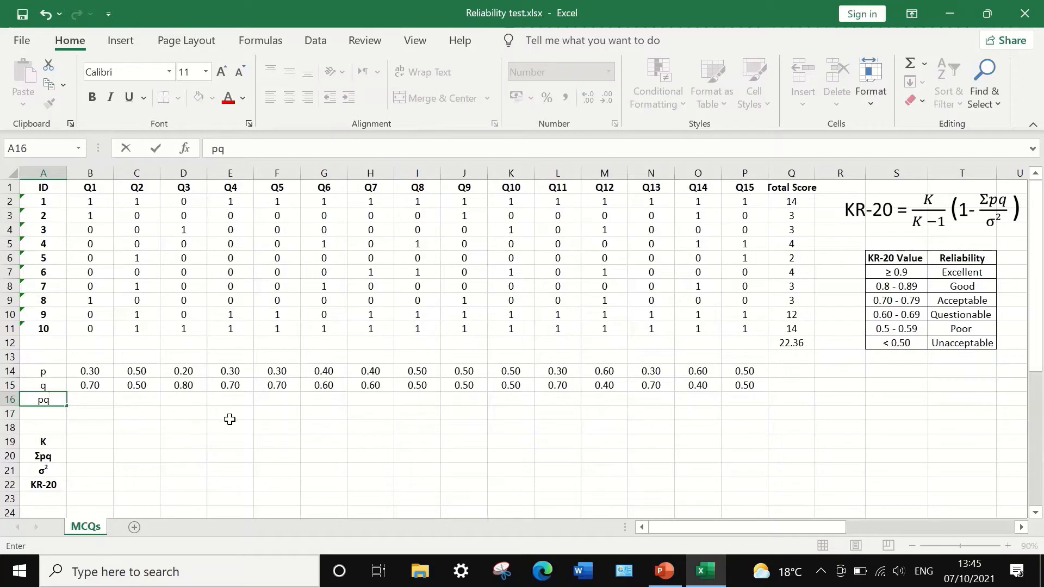
click(90, 403)
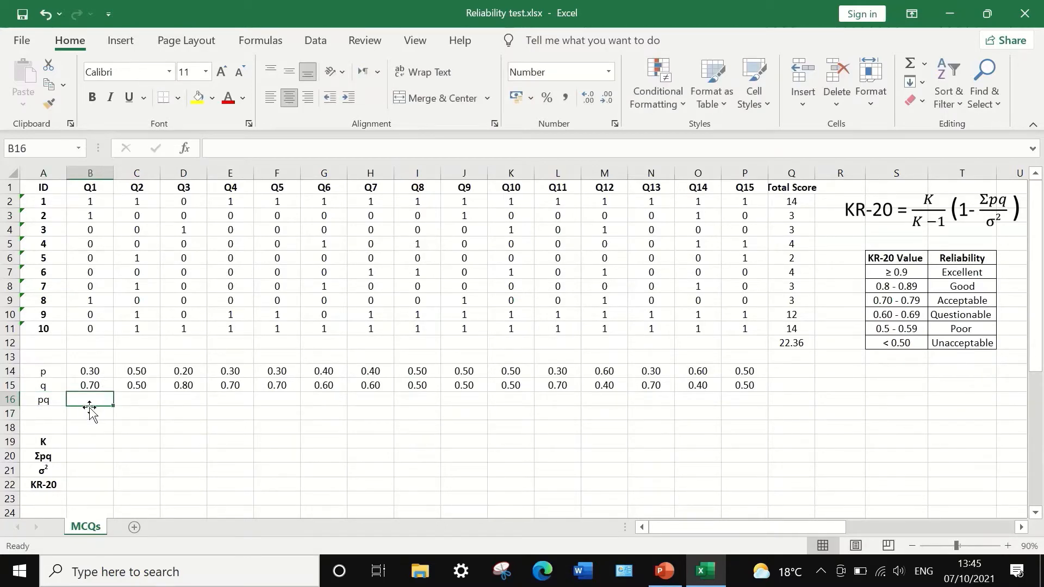
text(=)
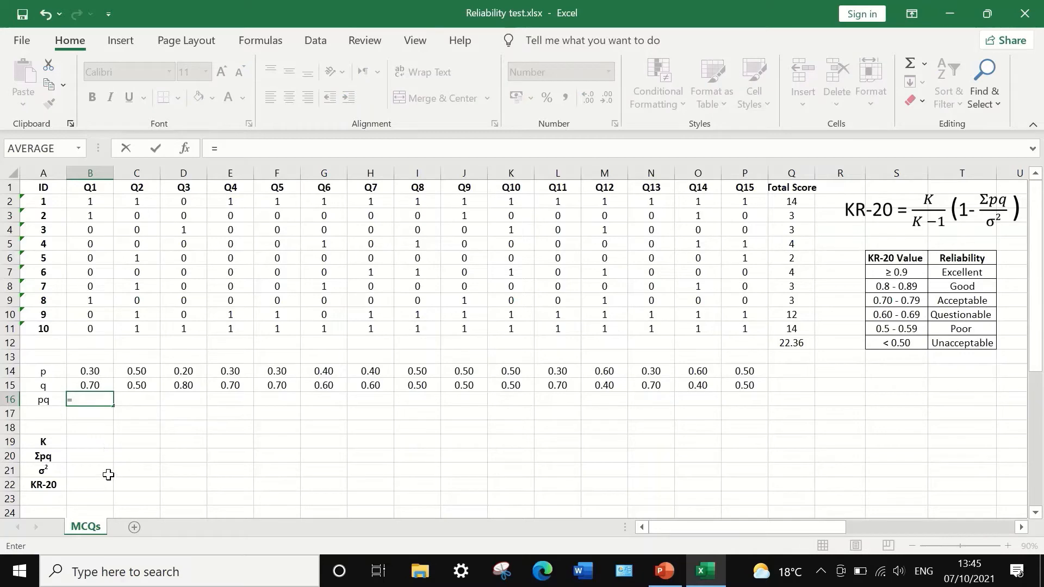
click(87, 372)
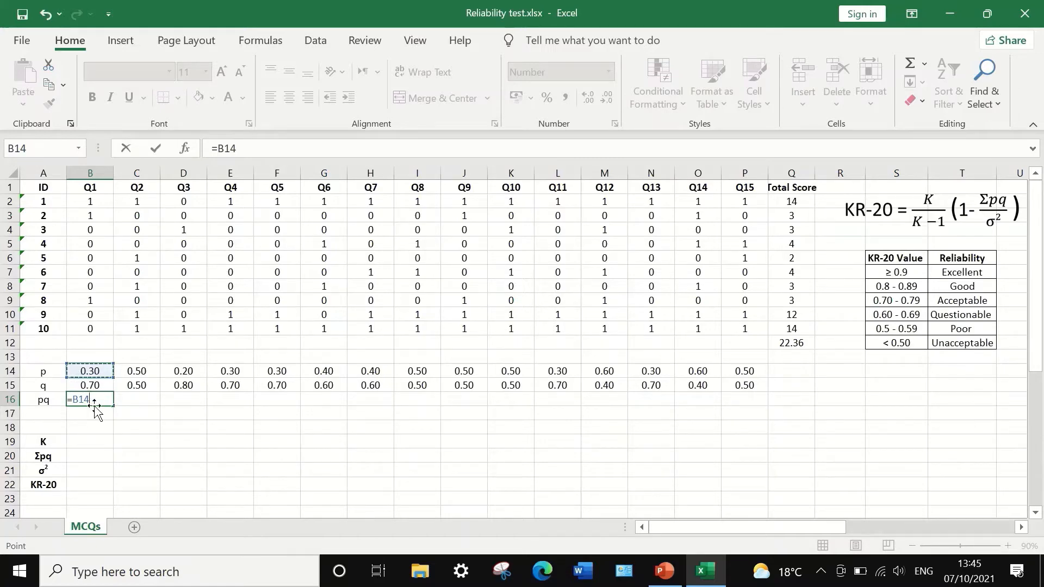
text(*)
click(98, 384)
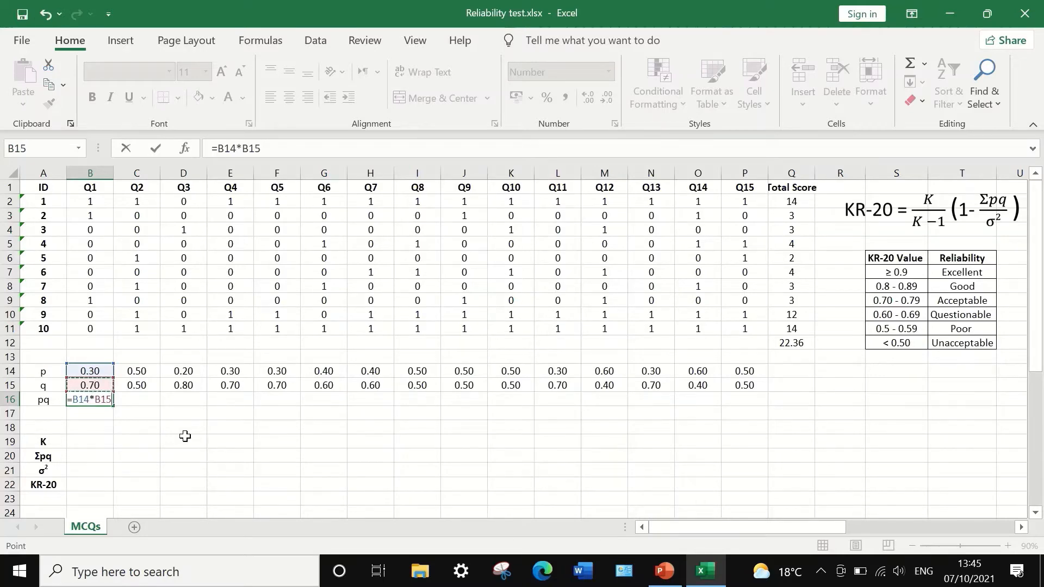
key(Return)
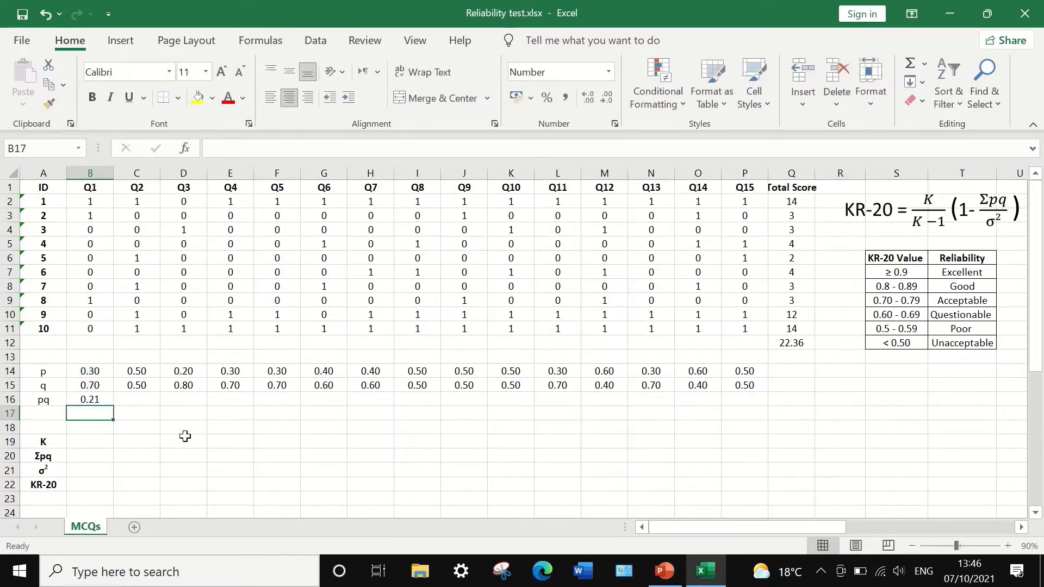
- Fill the pq formula from B16 across the remaining questions to P16
click(83, 398)
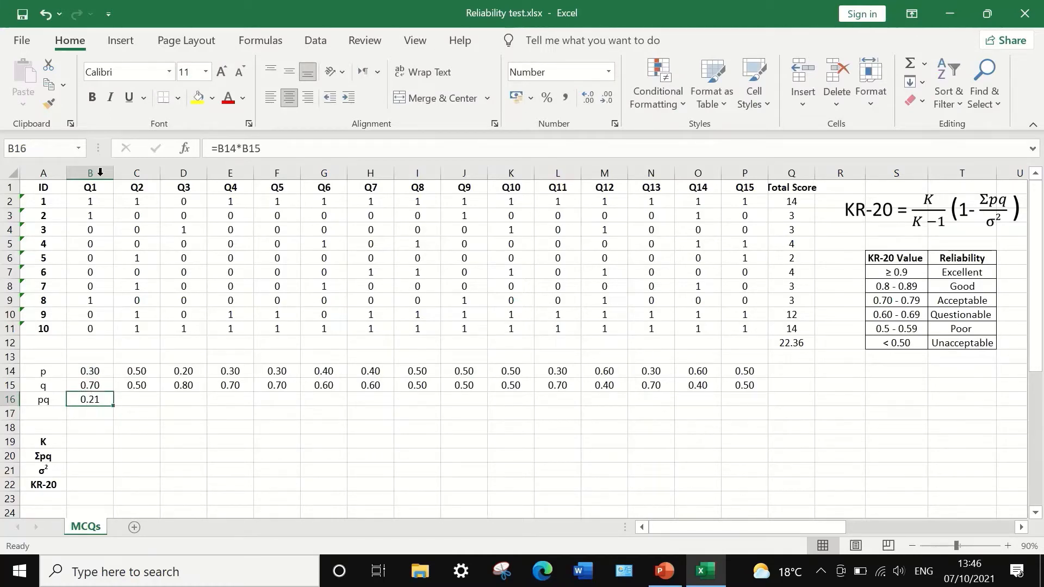
drag(113, 405, 753, 400)
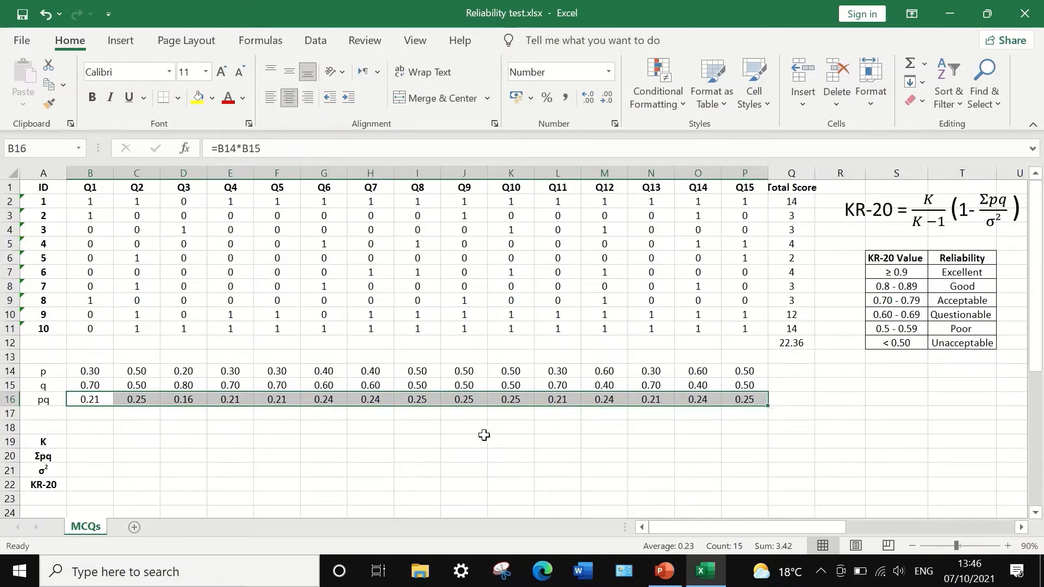
click(747, 414)
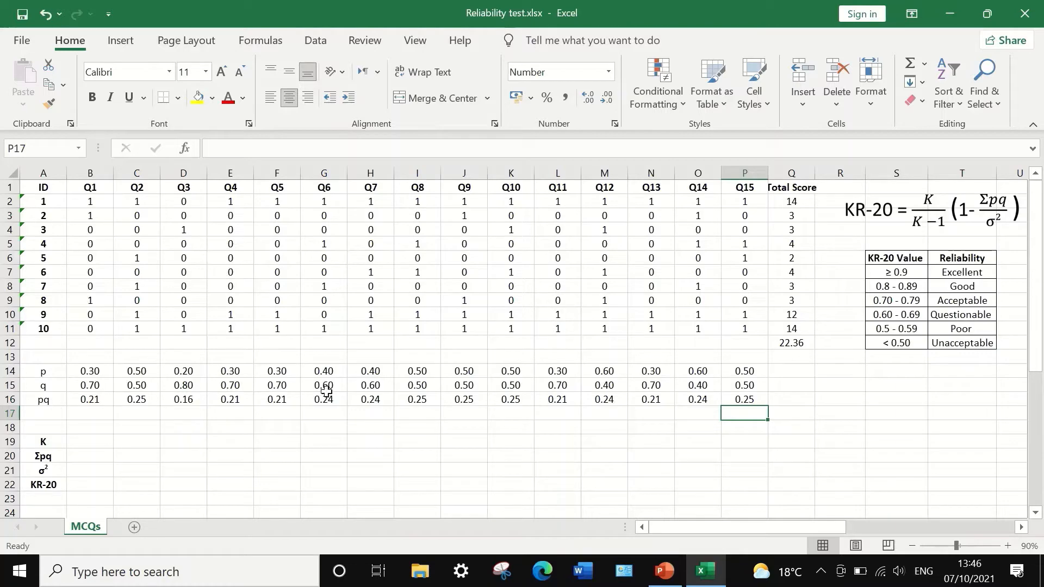
- Sum the pq values of all questions in cell Q16 with =SUM(B16:P16)
click(792, 400)
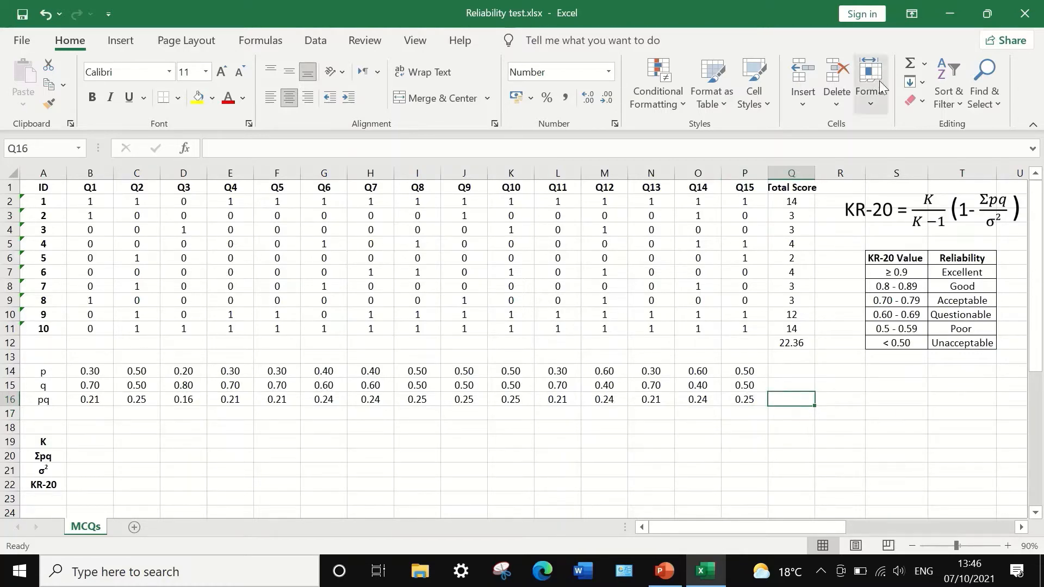
click(925, 64)
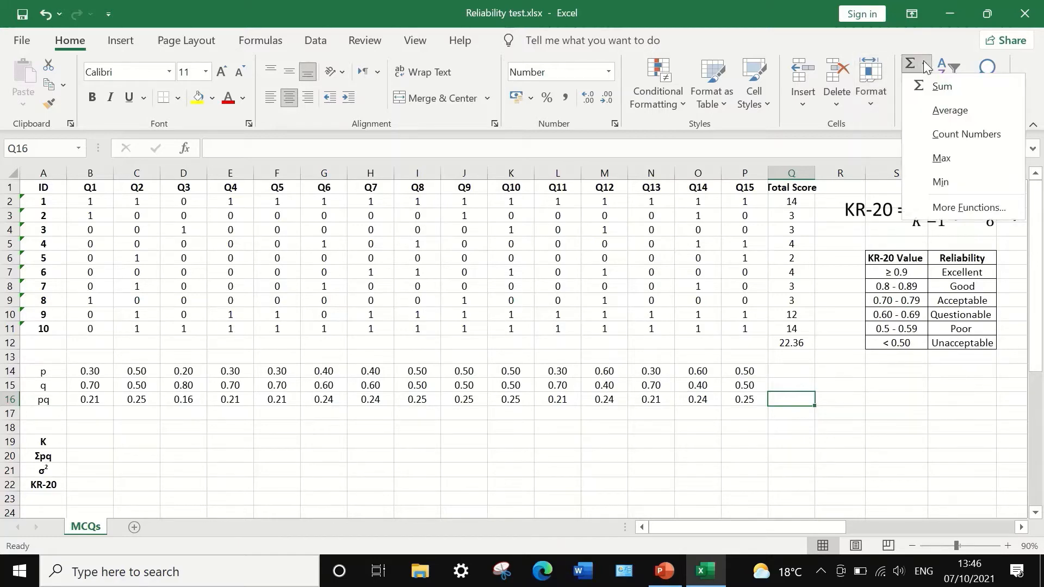
click(931, 86)
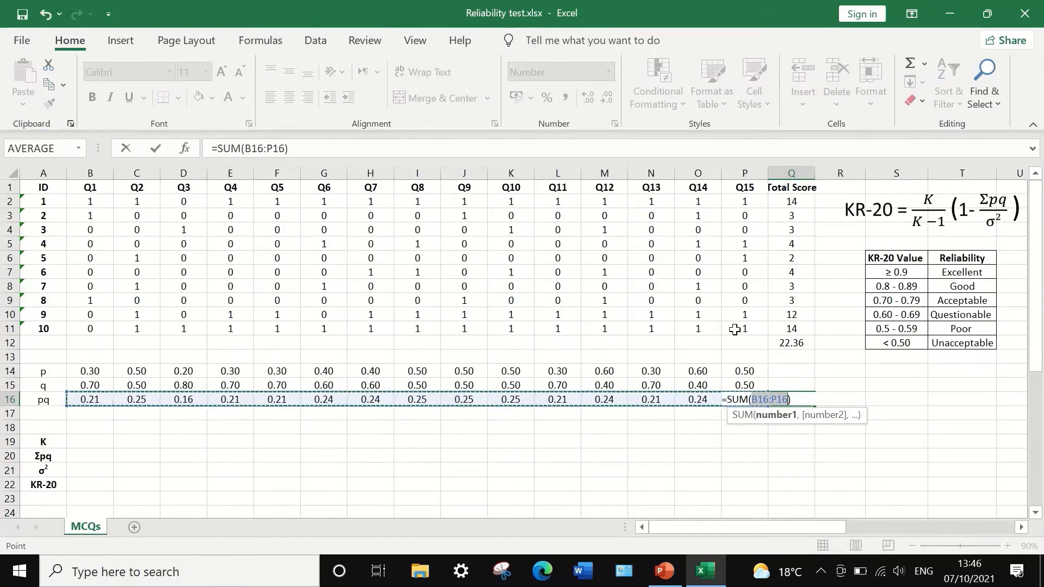
key(Return)
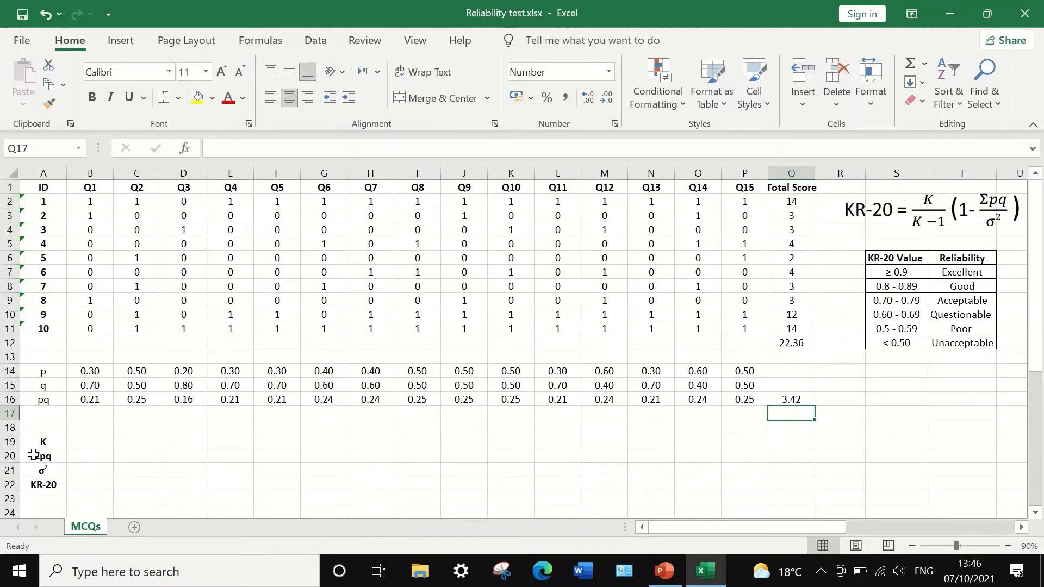
- Enter 15 for K in B19 and copy the pq sum from Q16 into B20 as a value only
click(89, 442)
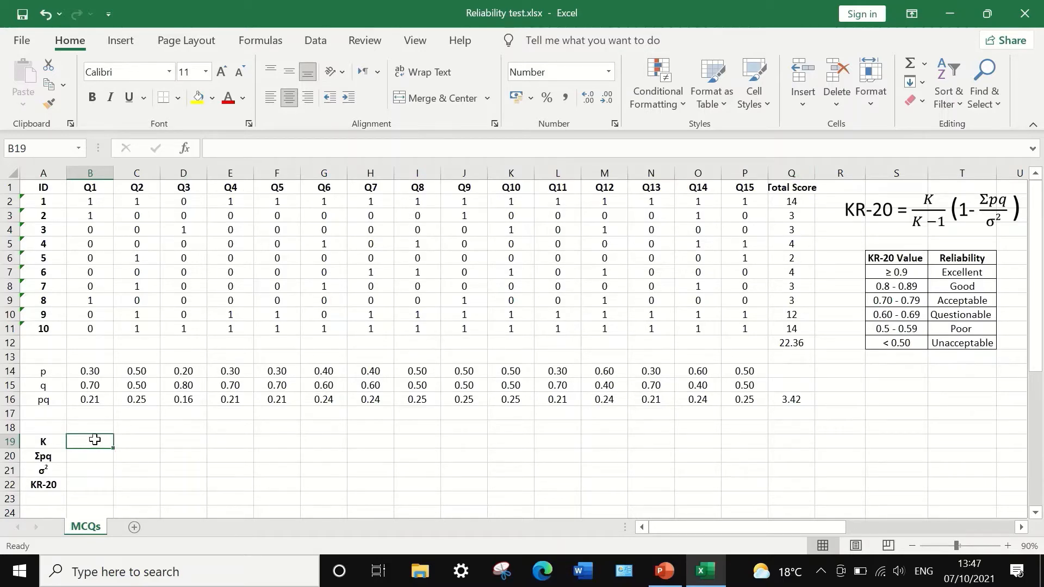
text(15)
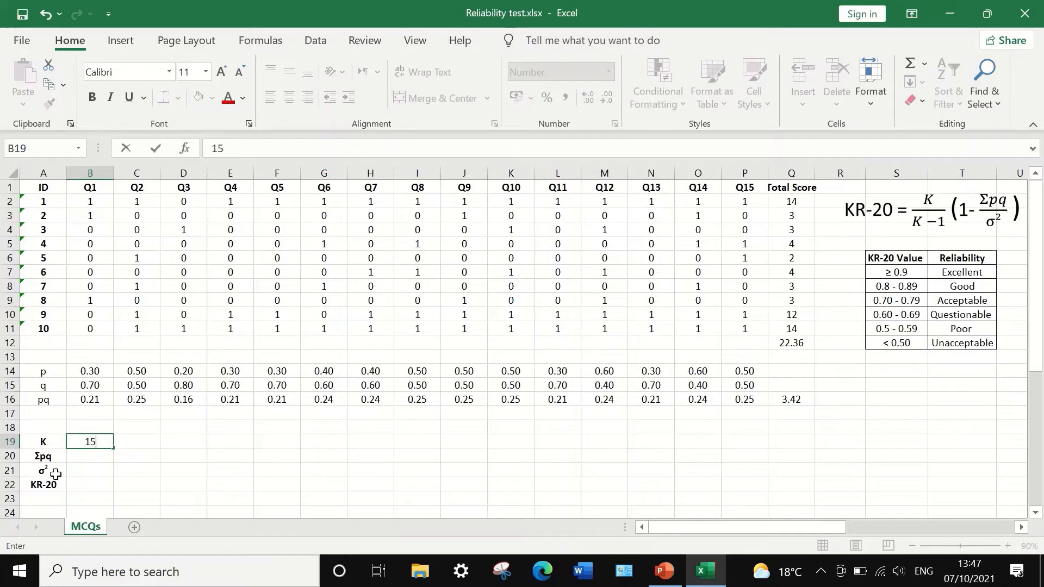
click(88, 457)
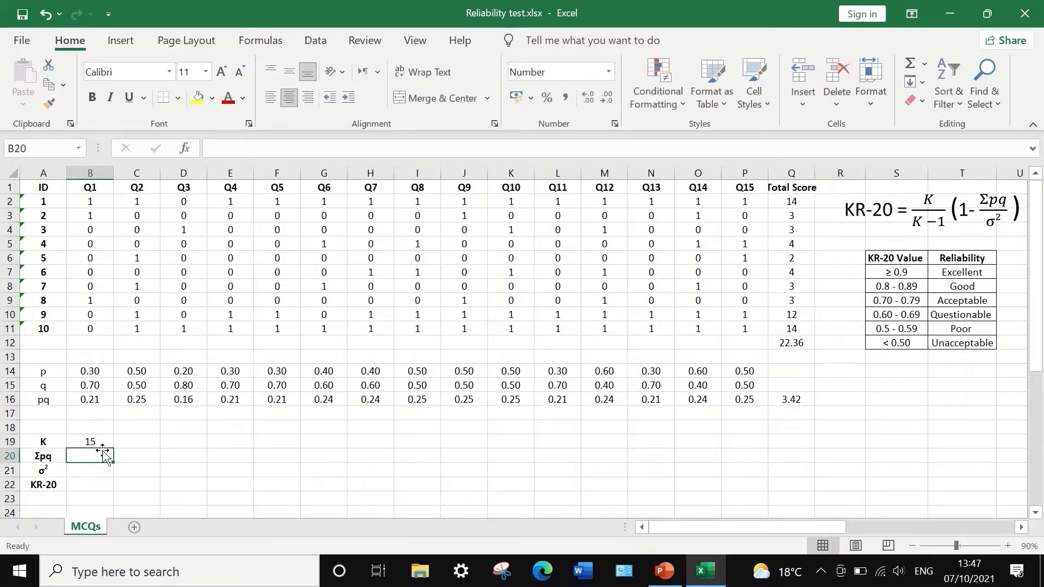
click(783, 402)
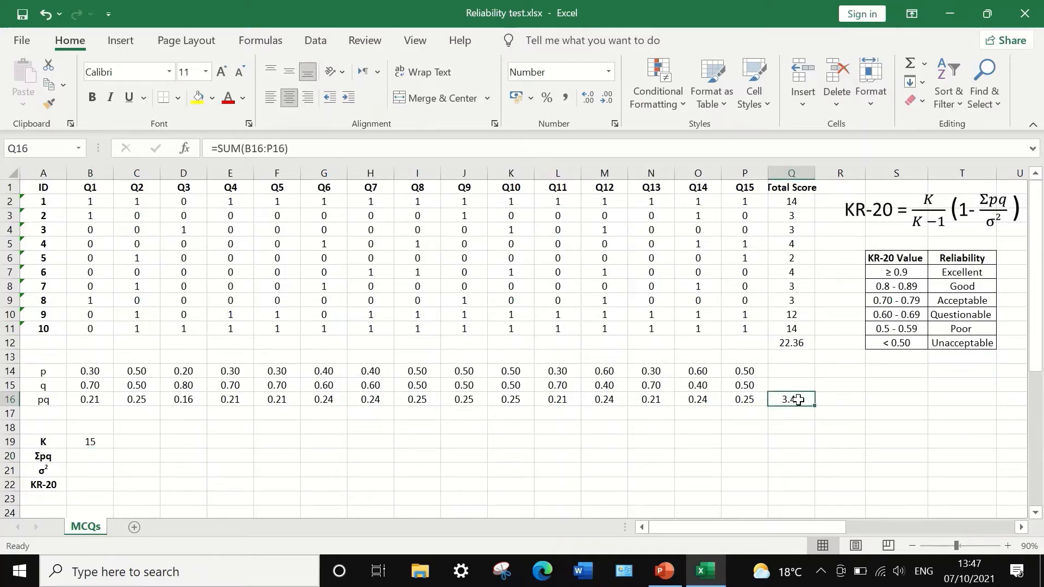
right_click(798, 400)
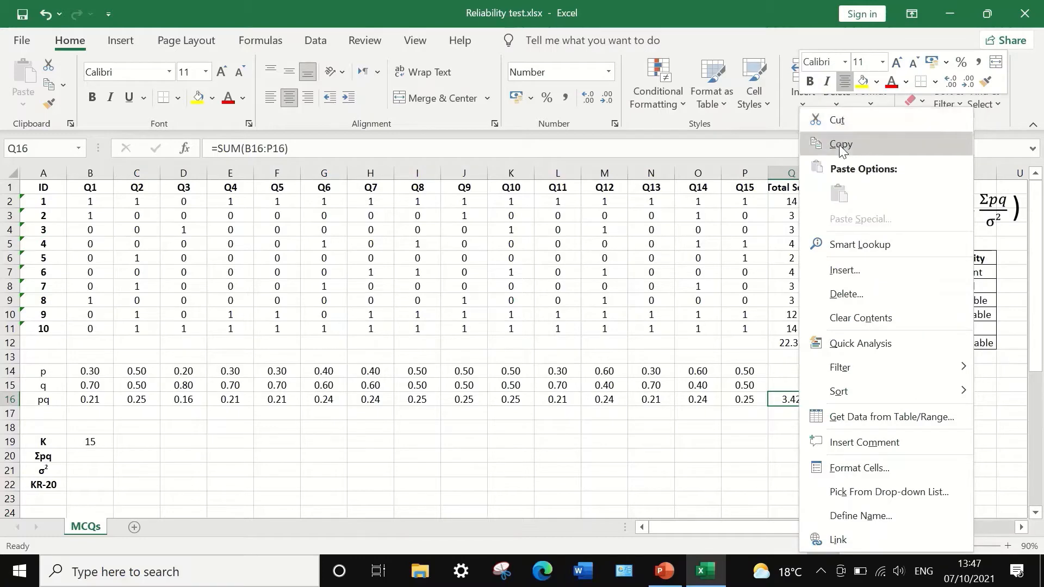
click(841, 145)
click(93, 459)
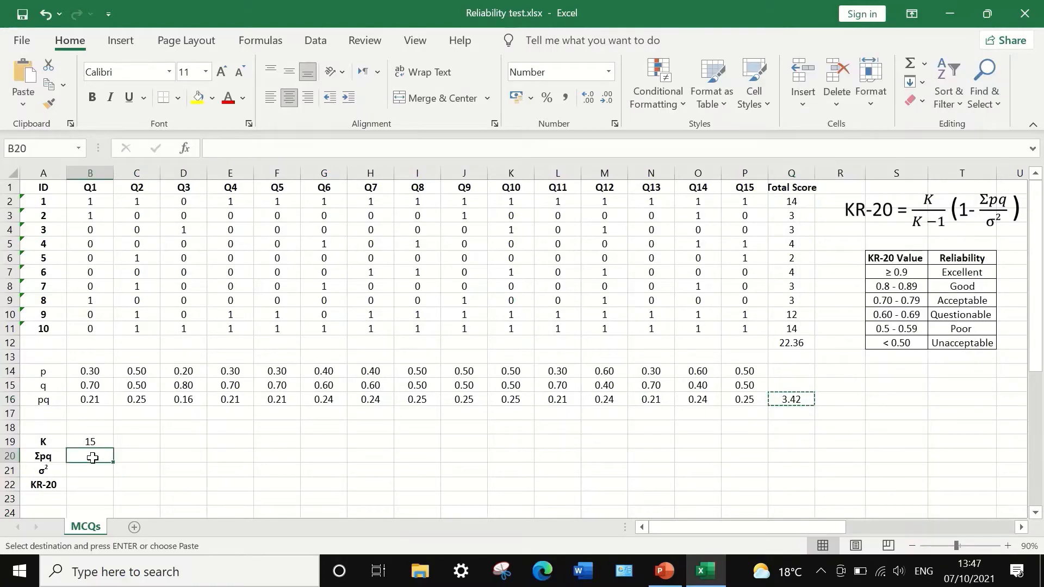
right_click(92, 458)
click(161, 102)
- Copy the total score variance from Q12 into the σ² cell B21 as a value only
click(76, 471)
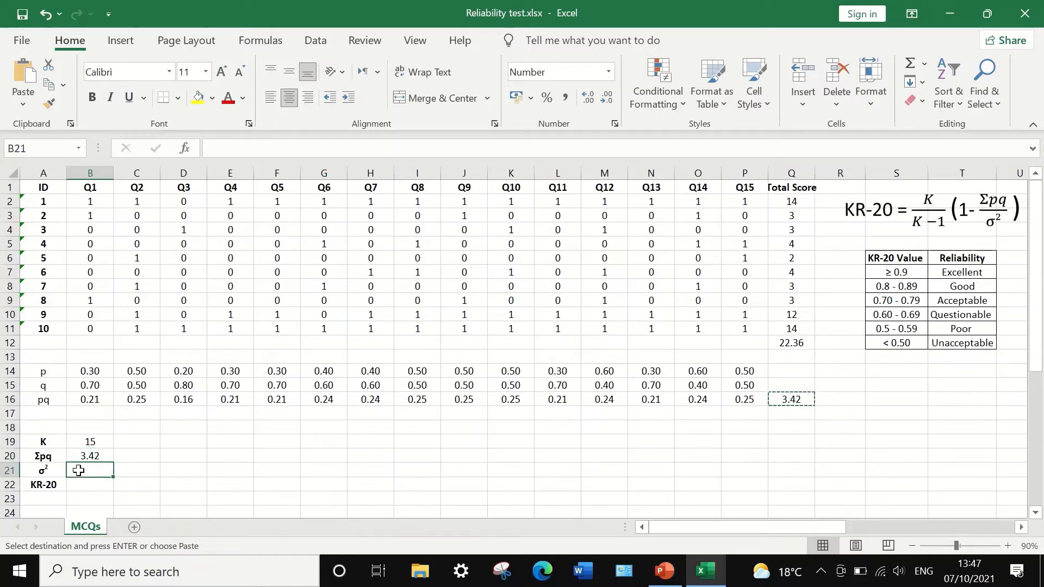
click(795, 344)
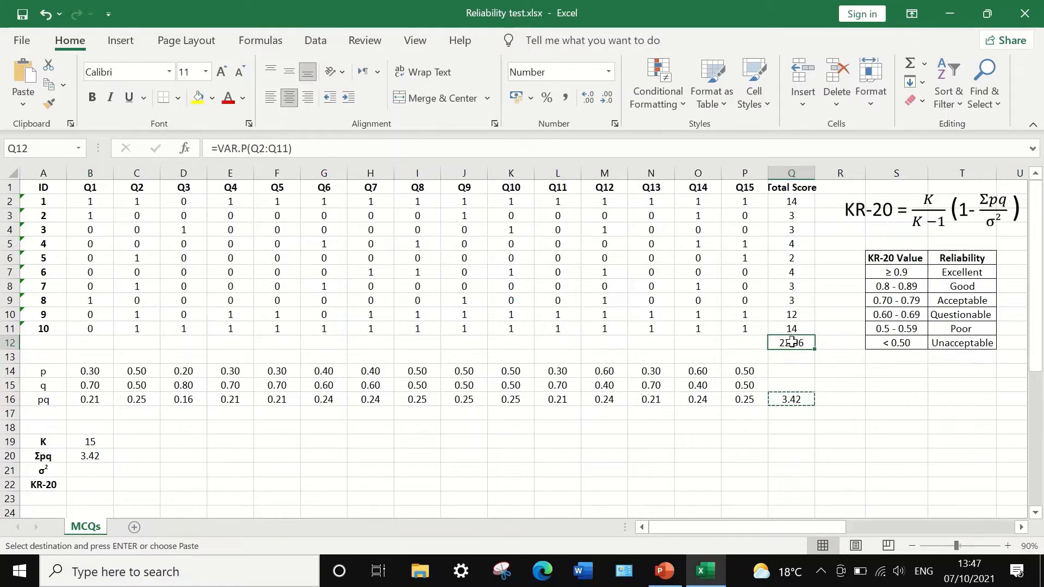
right_click(788, 352)
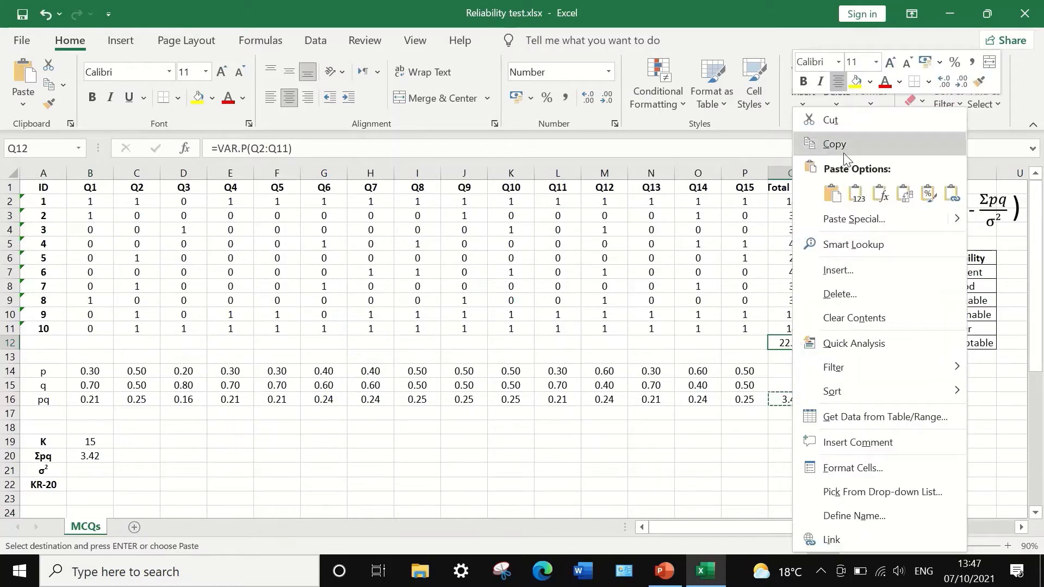
click(840, 144)
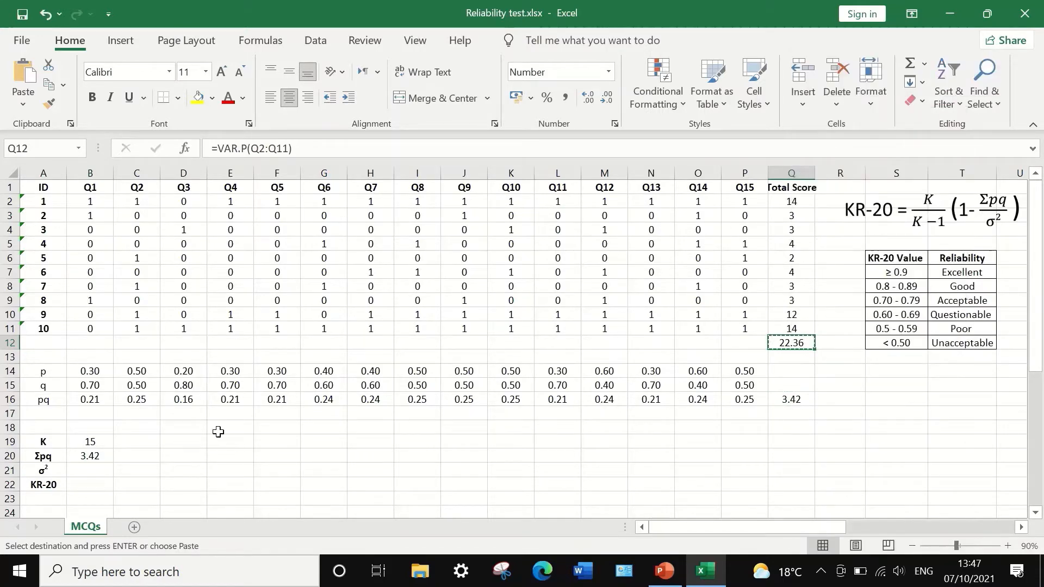
click(85, 470)
right_click(85, 470)
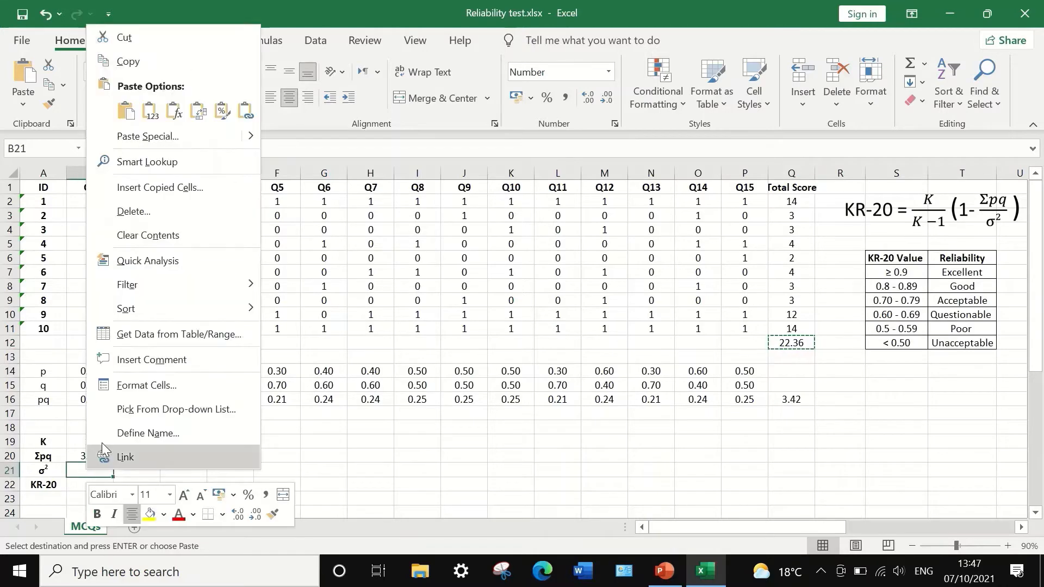
click(147, 113)
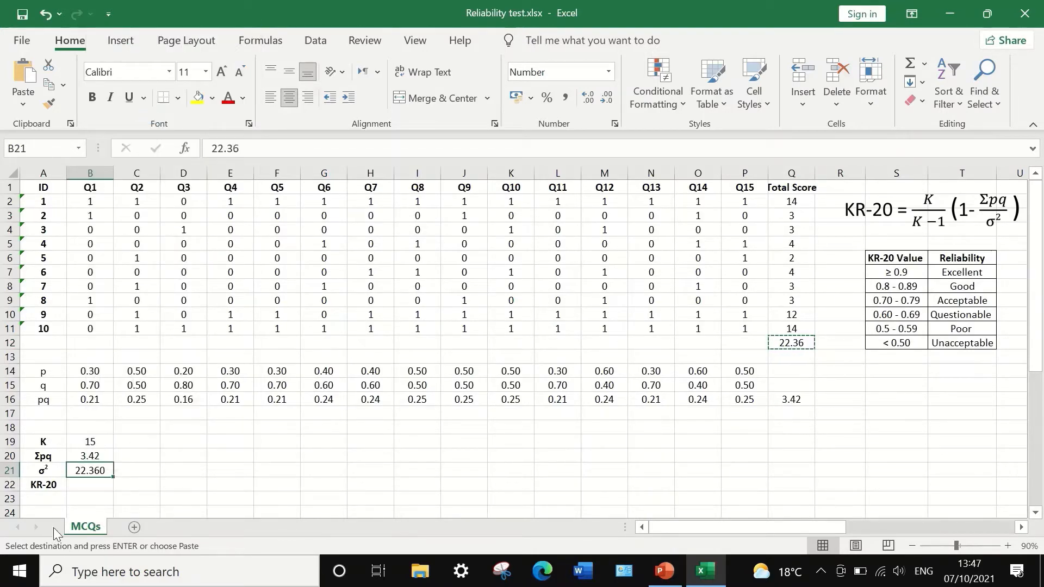
- Calculate the KR-20 coefficient in cell B22 with the formula =(15/14)*(1-B20/B21)
click(82, 485)
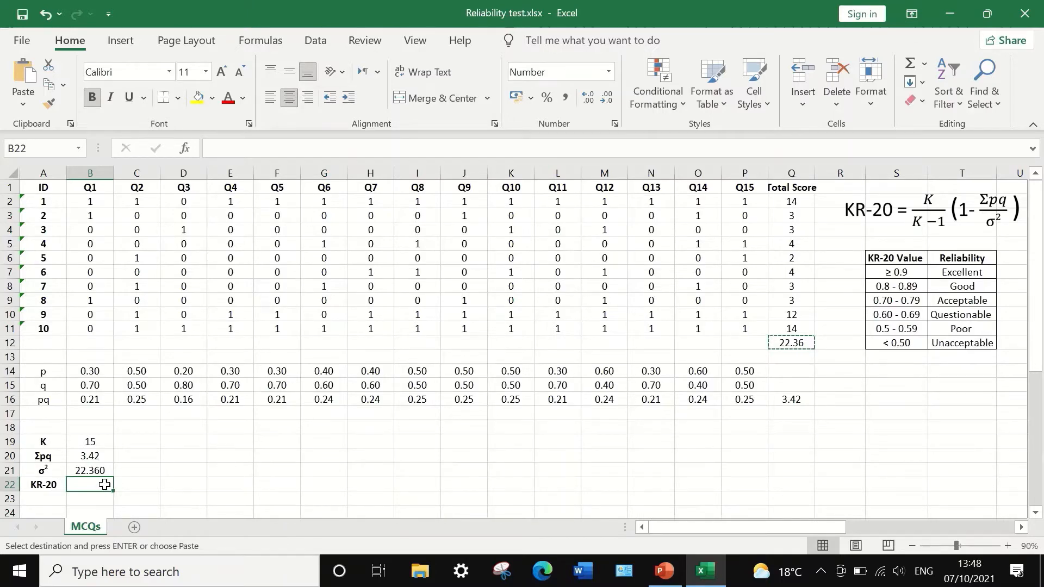
text(=)
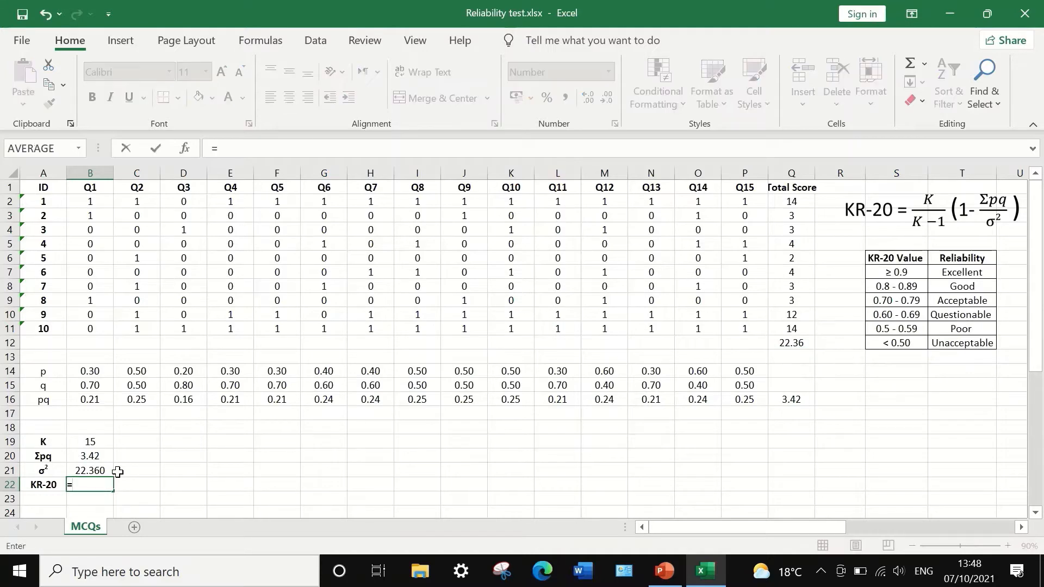
text(()*()
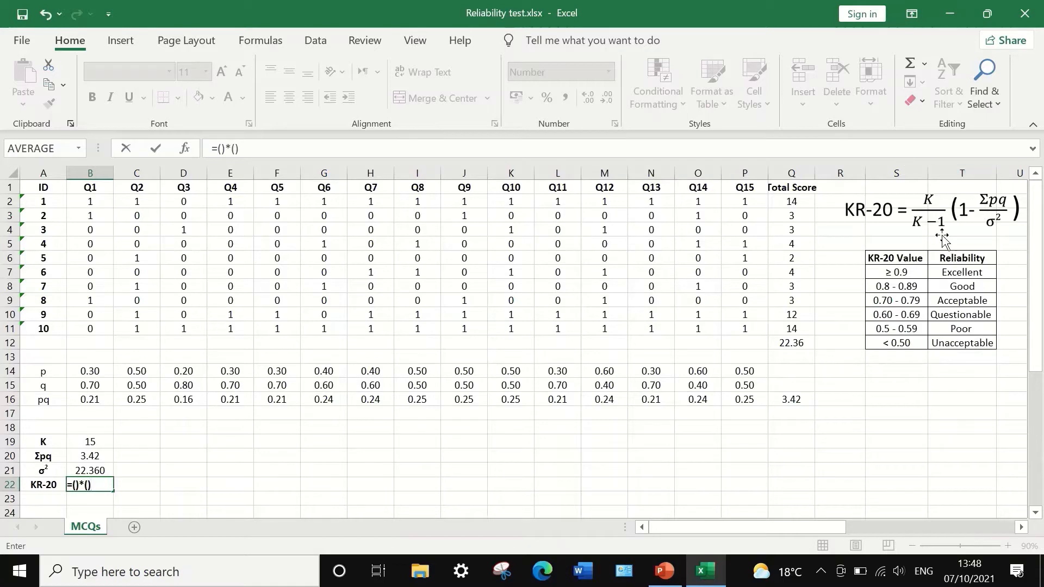
click(77, 487)
text(15)
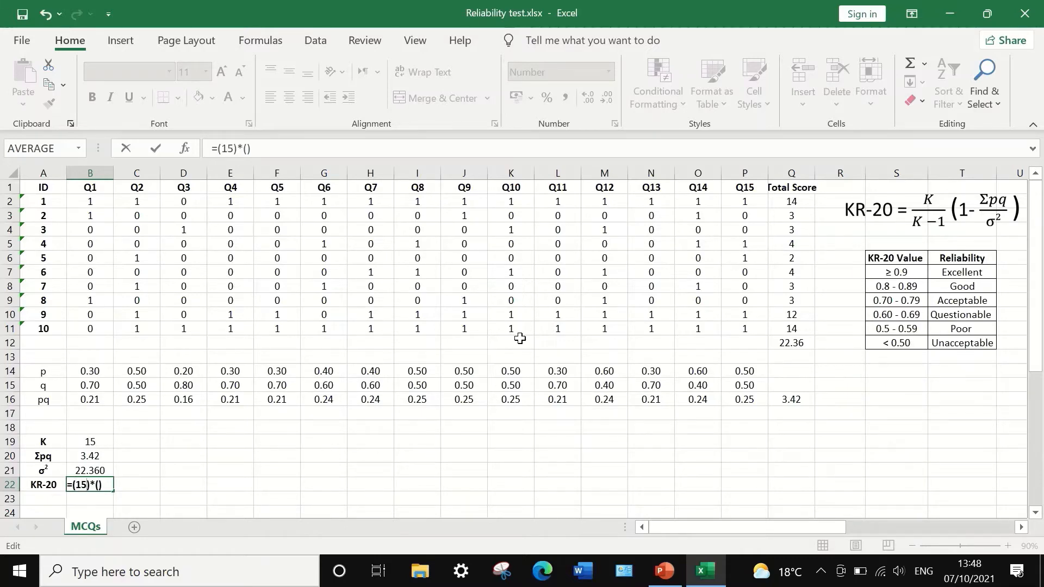
text(/14)
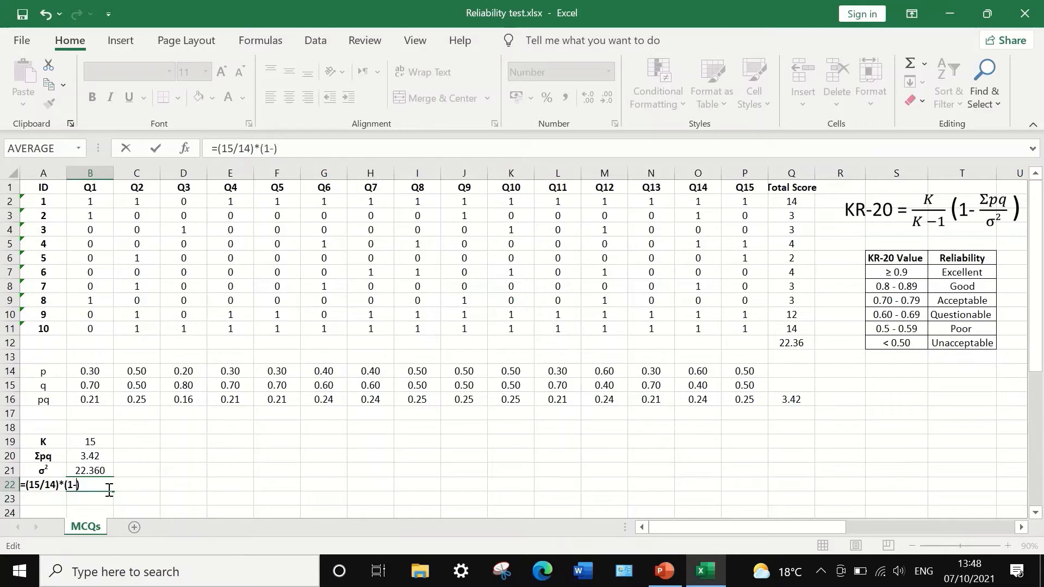
text(-)
click(95, 456)
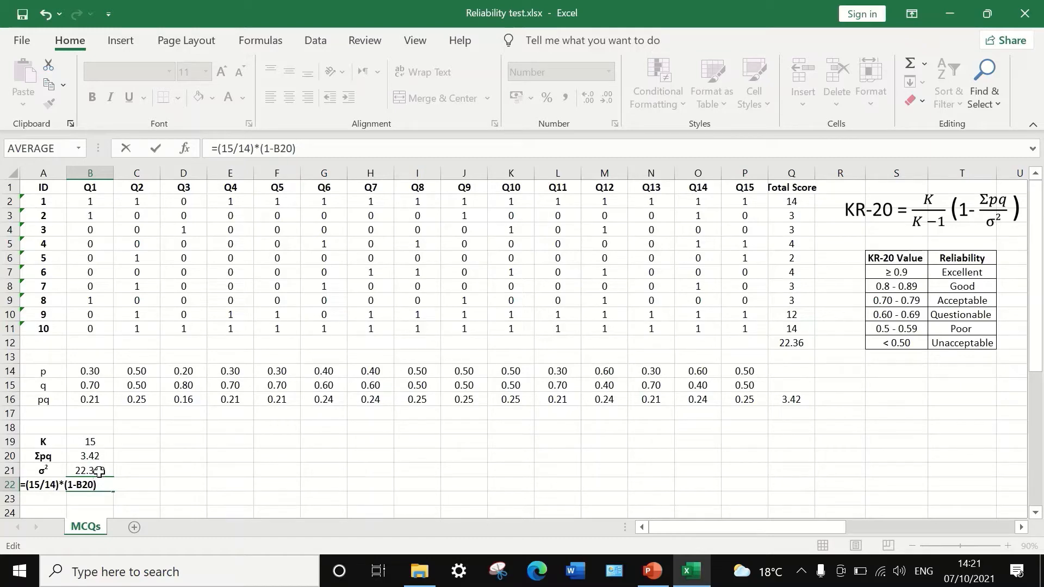
text(/)
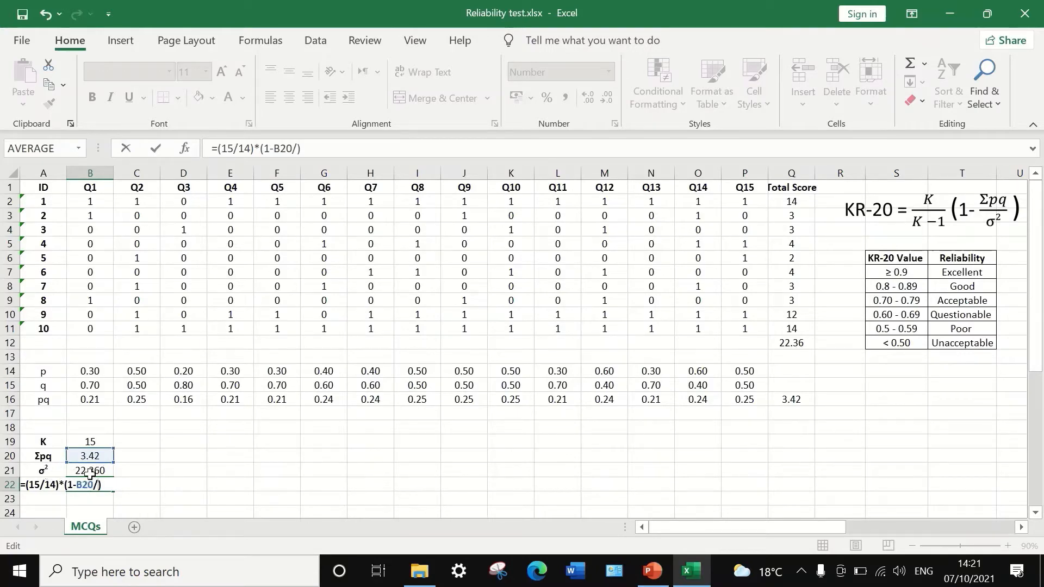
click(91, 471)
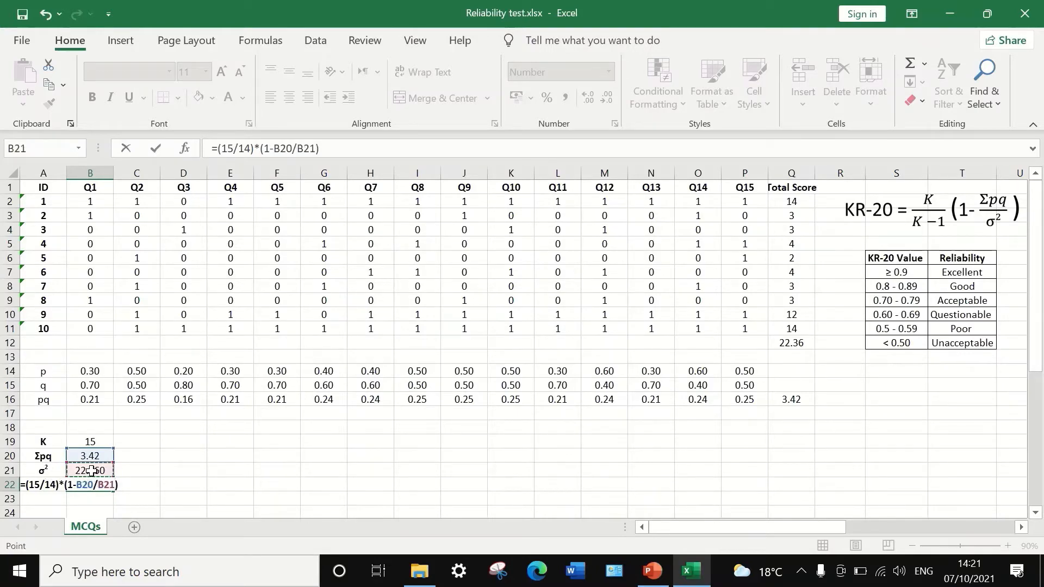
key(Return)
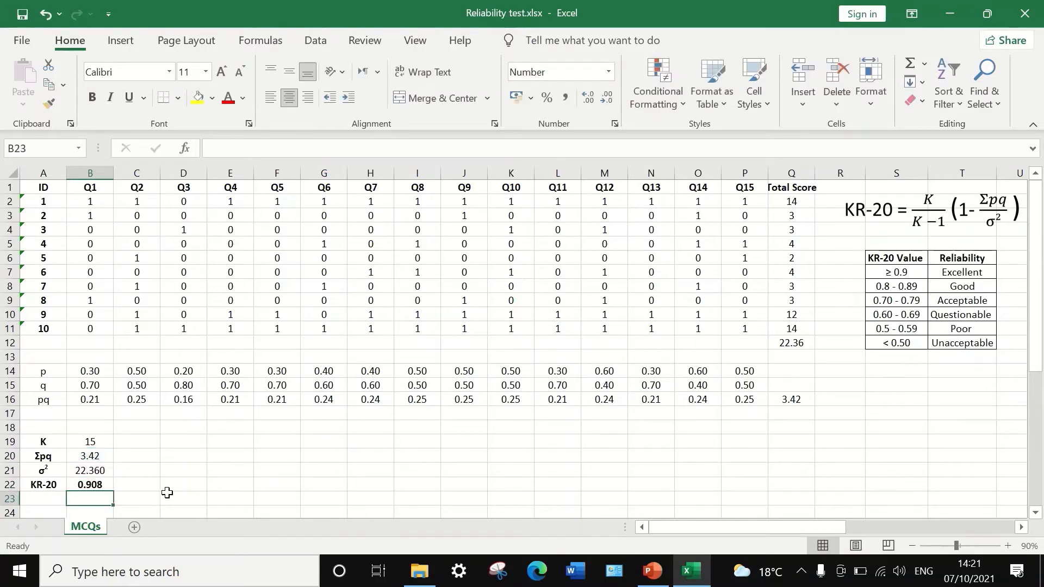
click(135, 486)
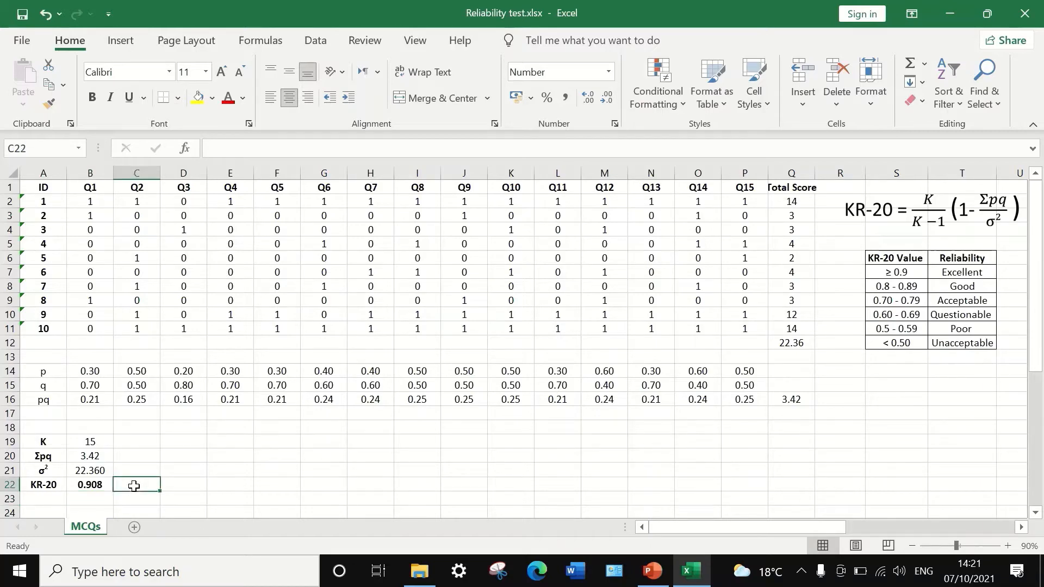
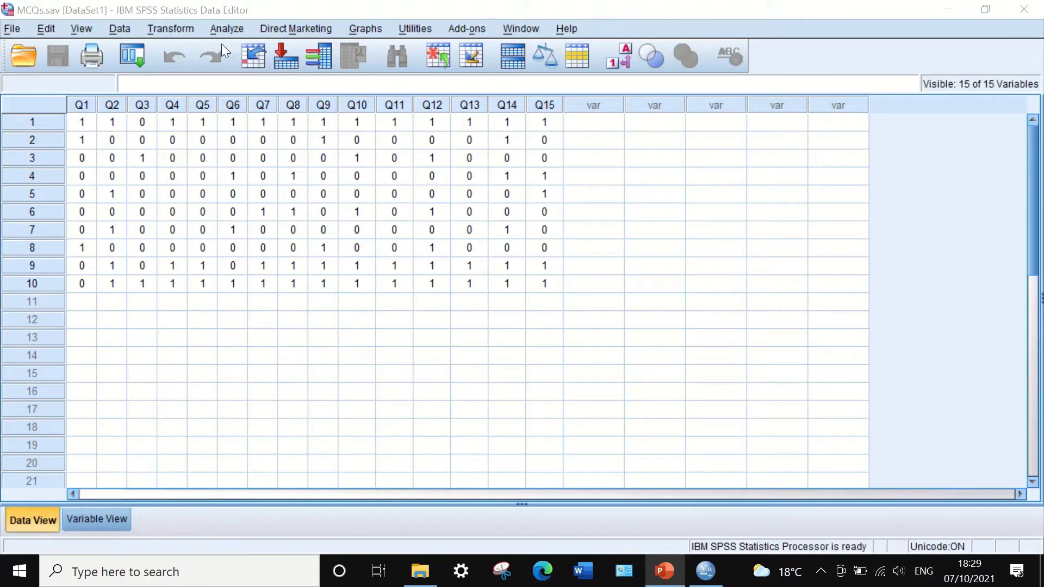
- Start a Compute Variable transformation and name the target variable Totalscore
click(169, 30)
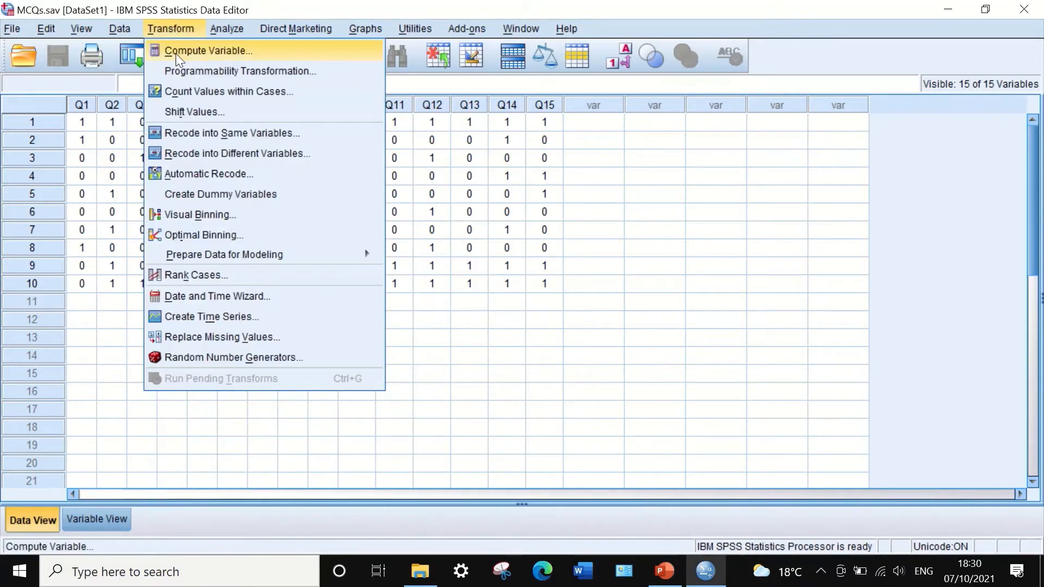
click(175, 51)
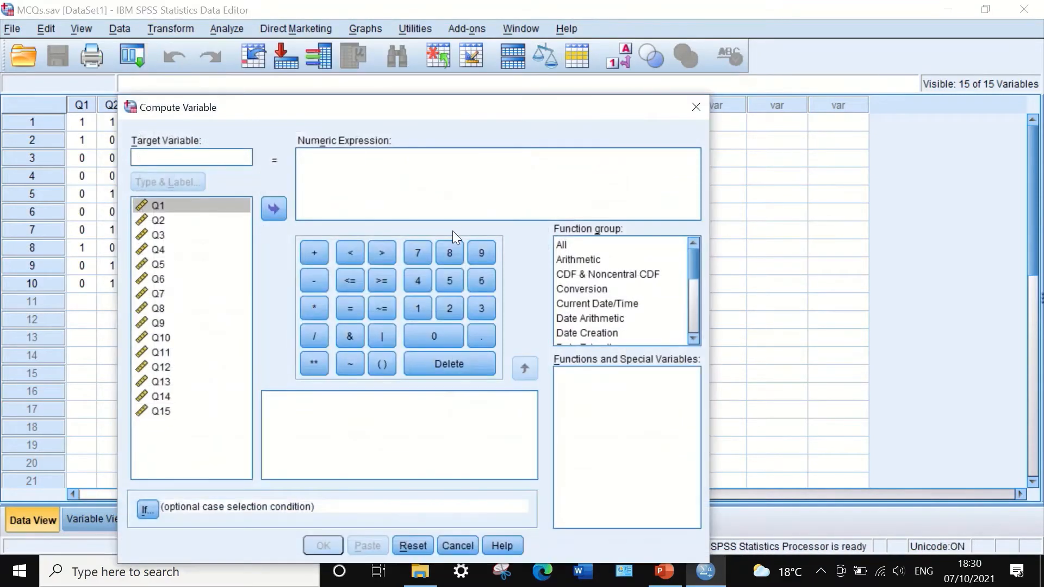
drag(326, 109, 517, 76)
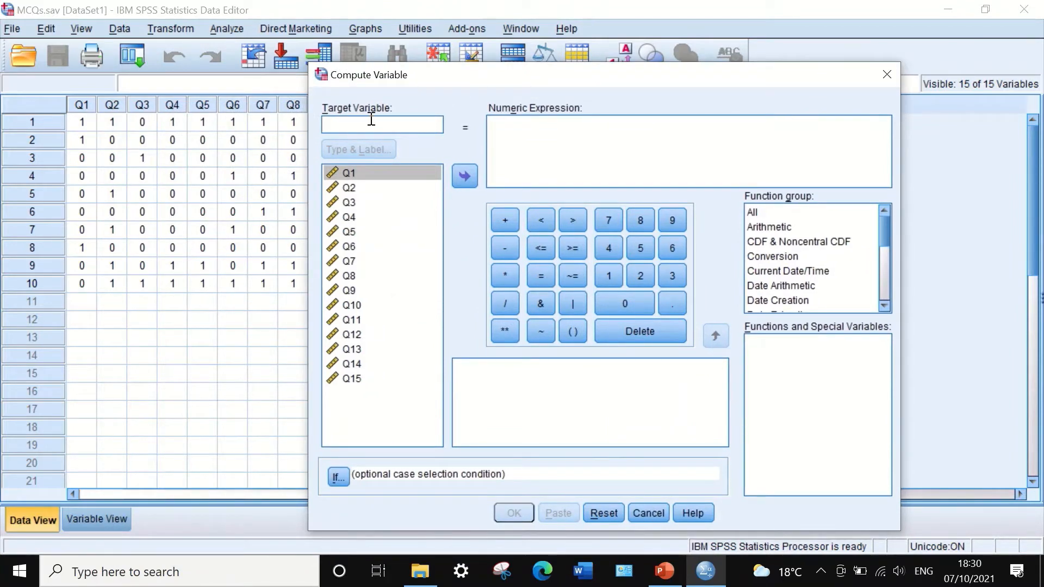
text(Totals)
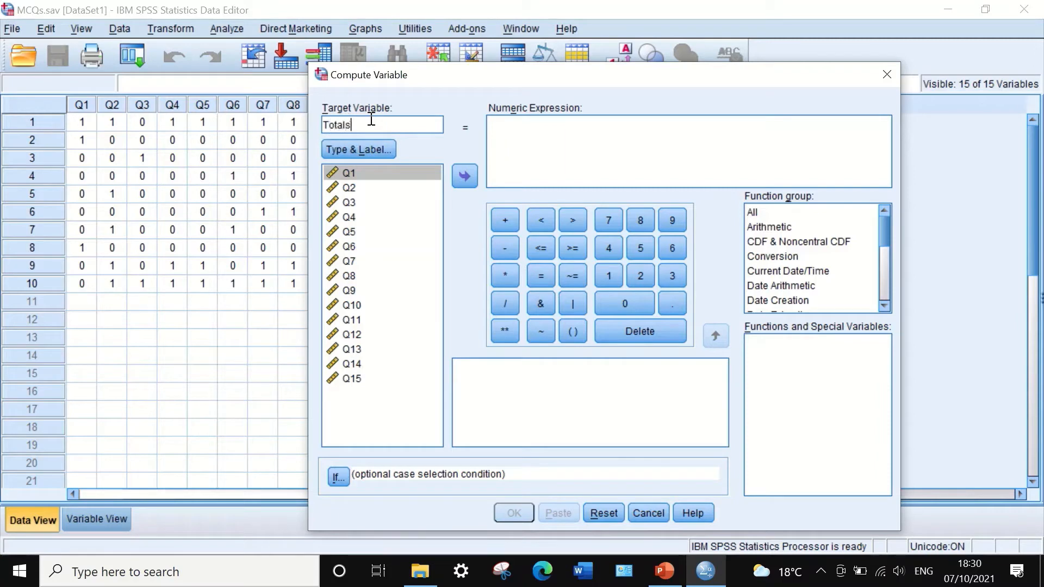
text(xore)
click(357, 125)
key(BackSpace)
text(c)
click(520, 130)
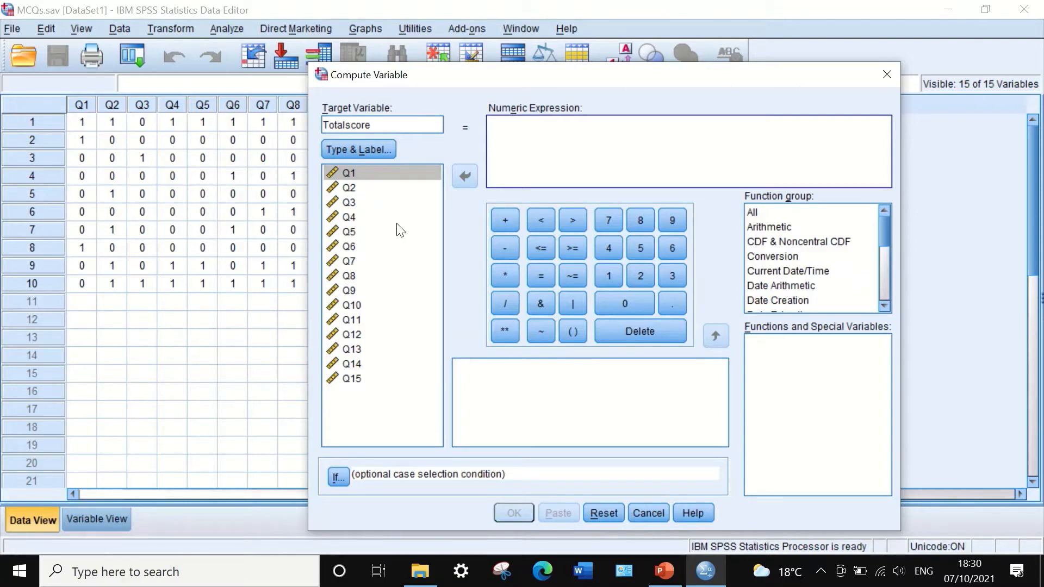
- Begin the numeric expression for Totalscore as the sum Q1 + Q2 + Q3 + Q4 + Q5
click(370, 168)
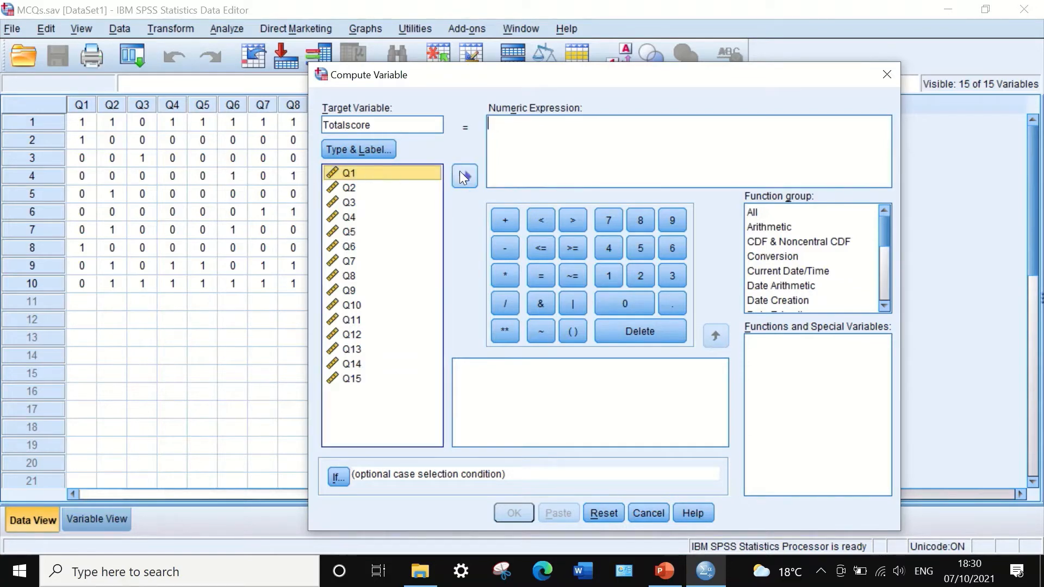
click(463, 175)
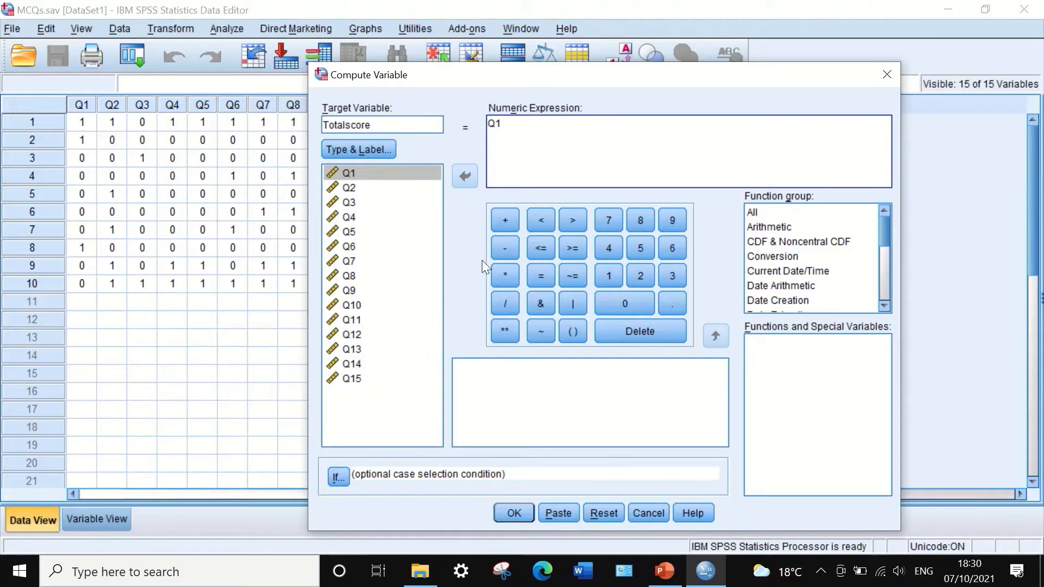
click(504, 220)
click(344, 191)
click(346, 188)
click(463, 175)
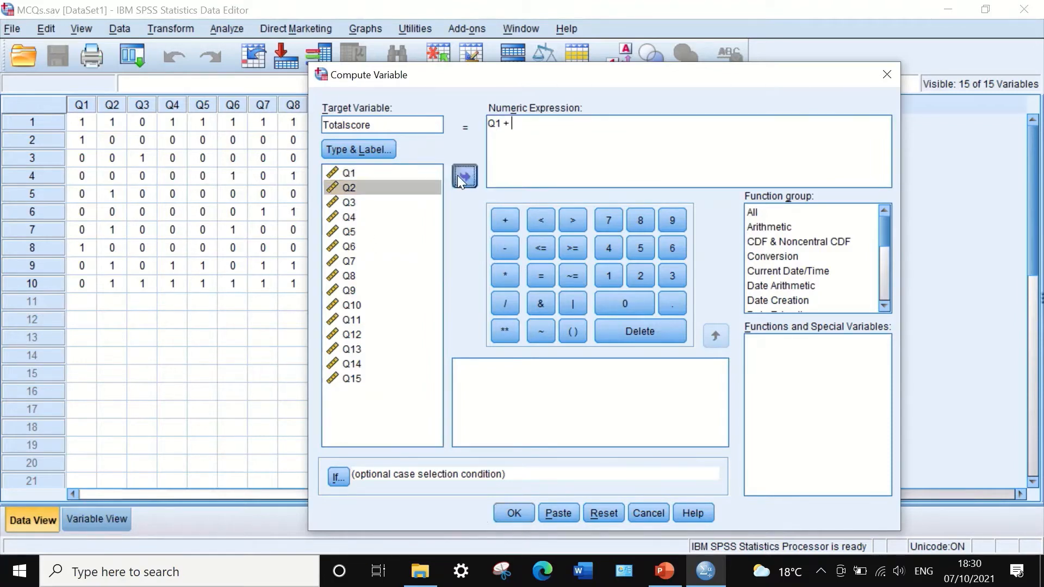
click(501, 219)
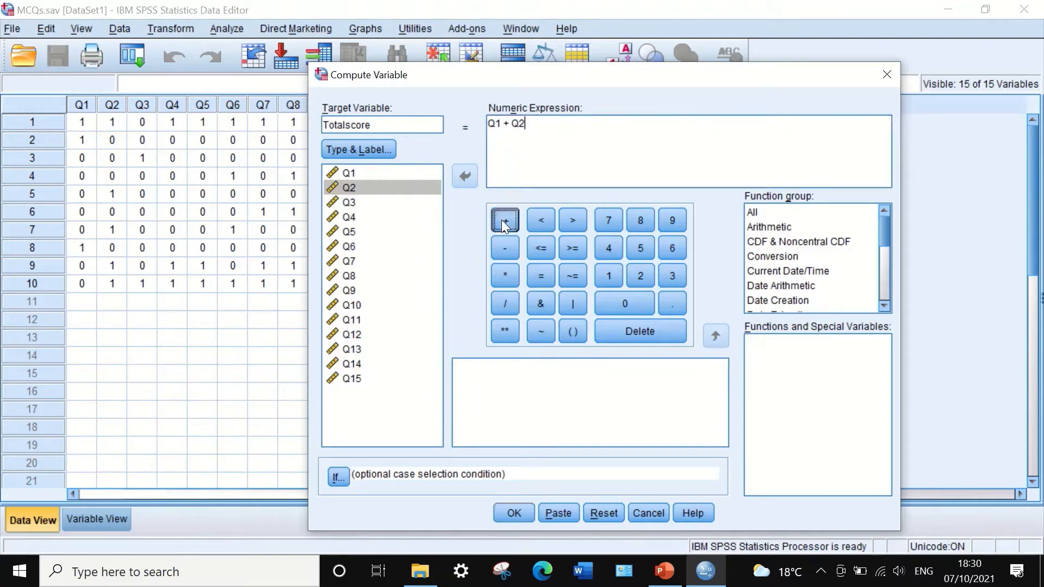
click(349, 203)
click(464, 175)
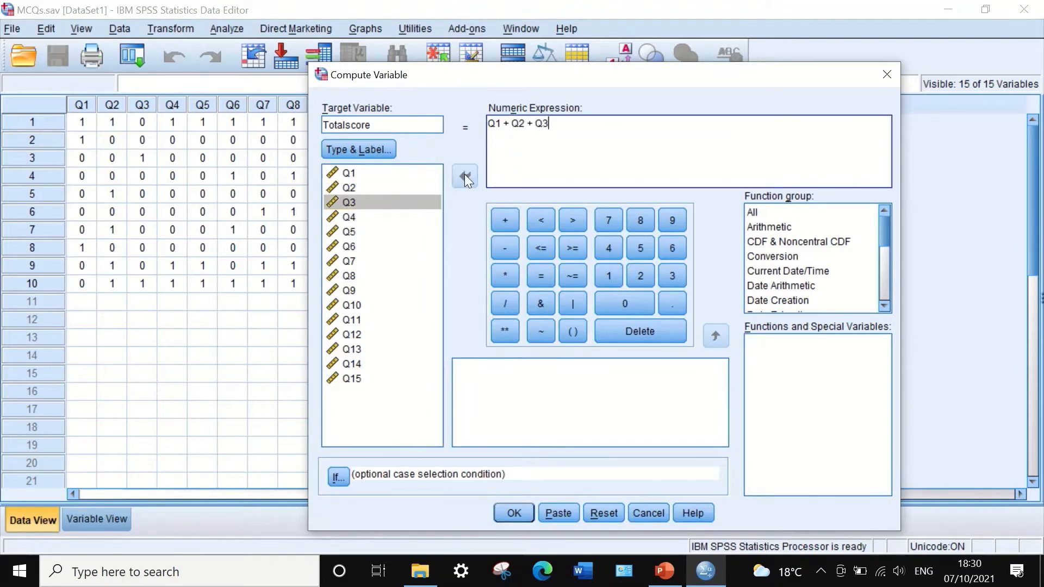
click(505, 220)
click(349, 217)
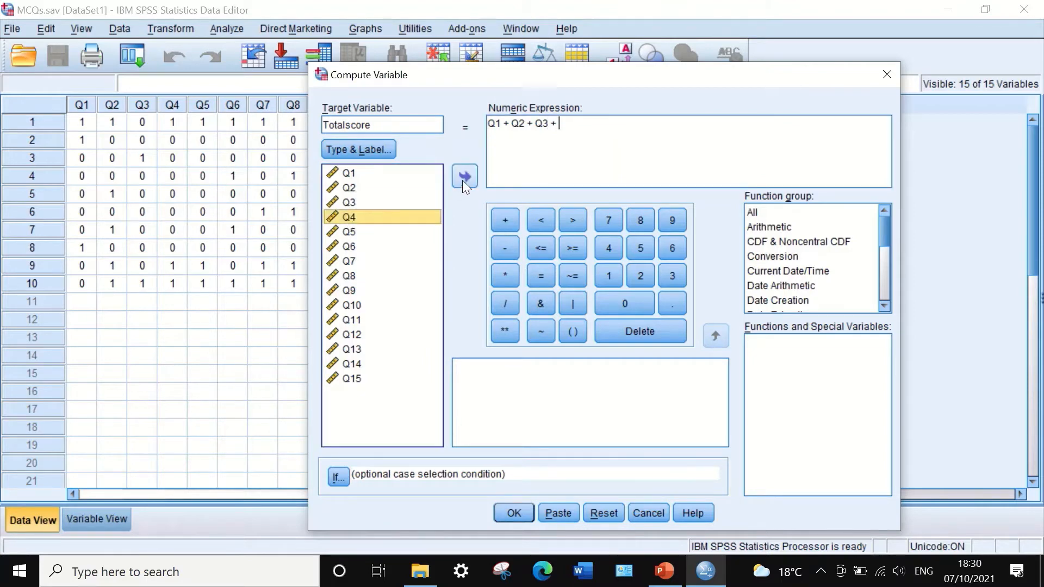
click(464, 175)
click(505, 220)
click(349, 231)
click(464, 176)
click(501, 220)
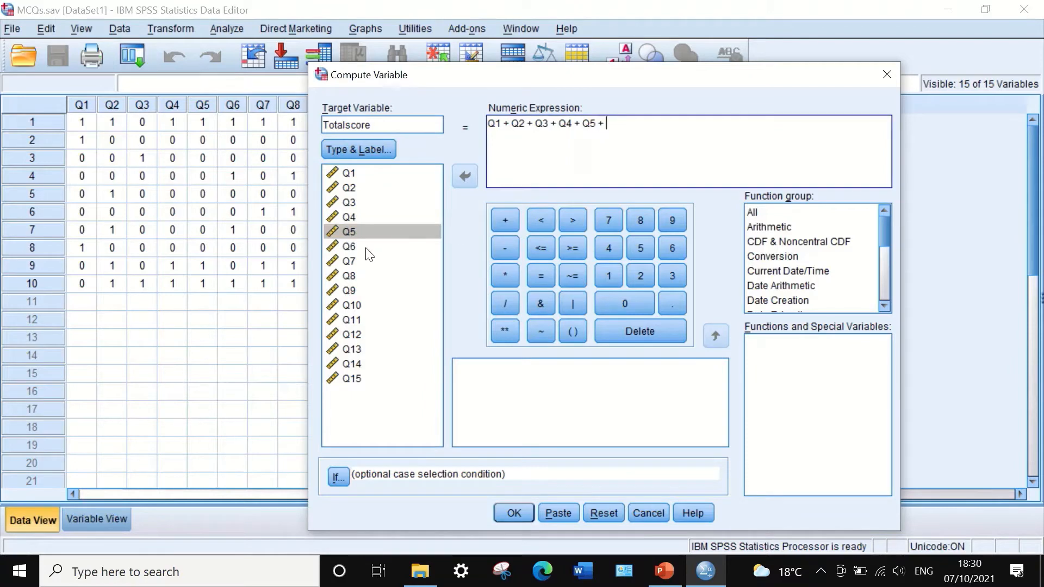
- Extend the Totalscore sum expression with the variables Q6, Q7, Q8, Q9 and Q10
click(359, 247)
click(464, 176)
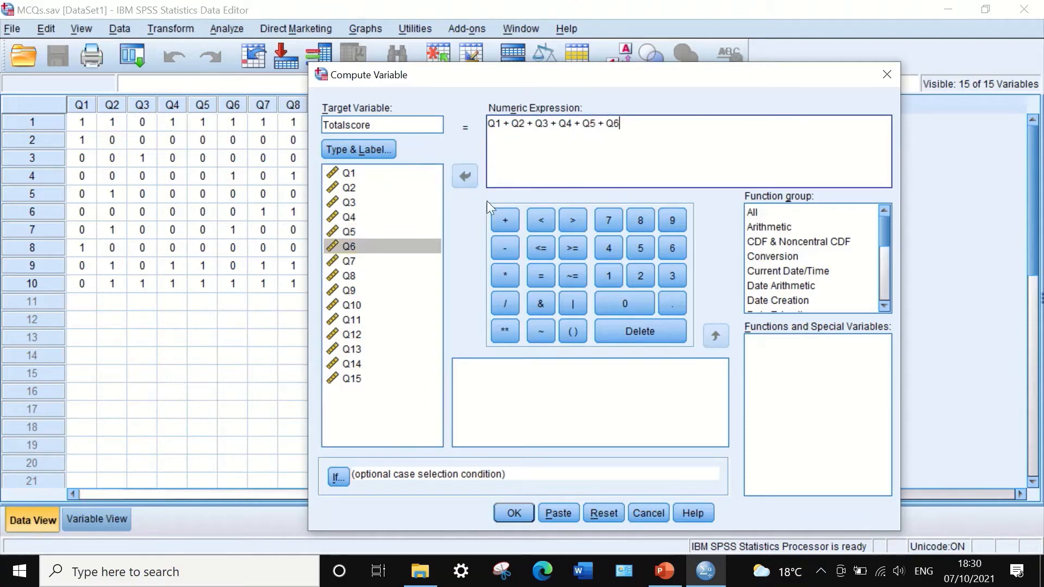
click(504, 219)
click(348, 260)
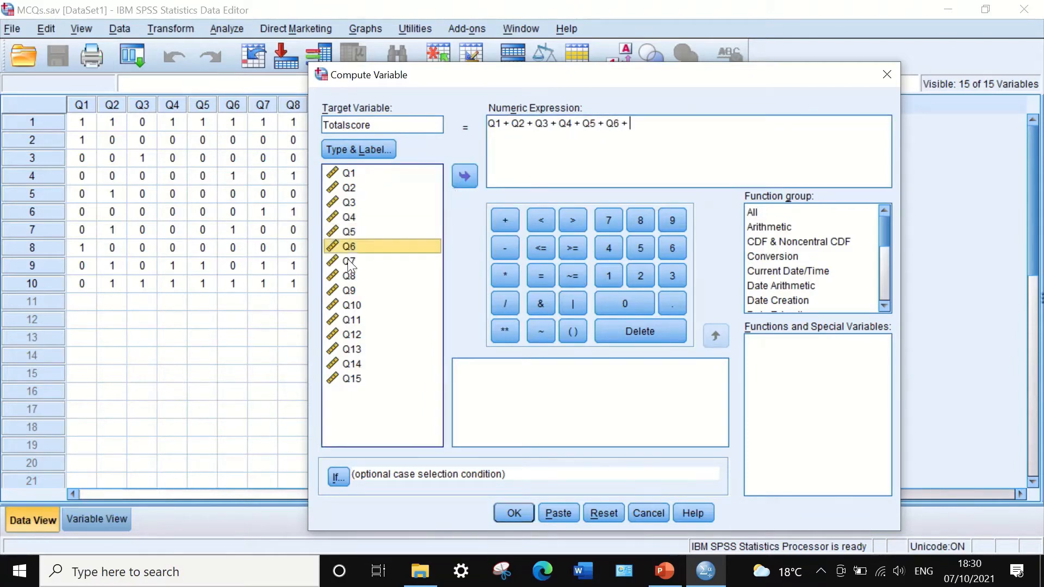
click(465, 175)
click(500, 220)
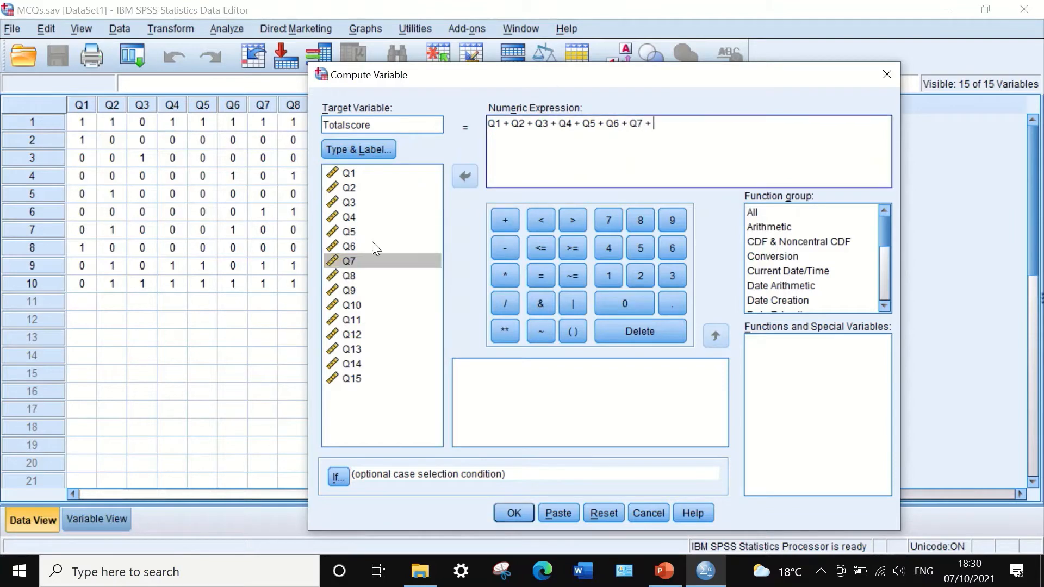
click(348, 275)
click(465, 176)
click(495, 218)
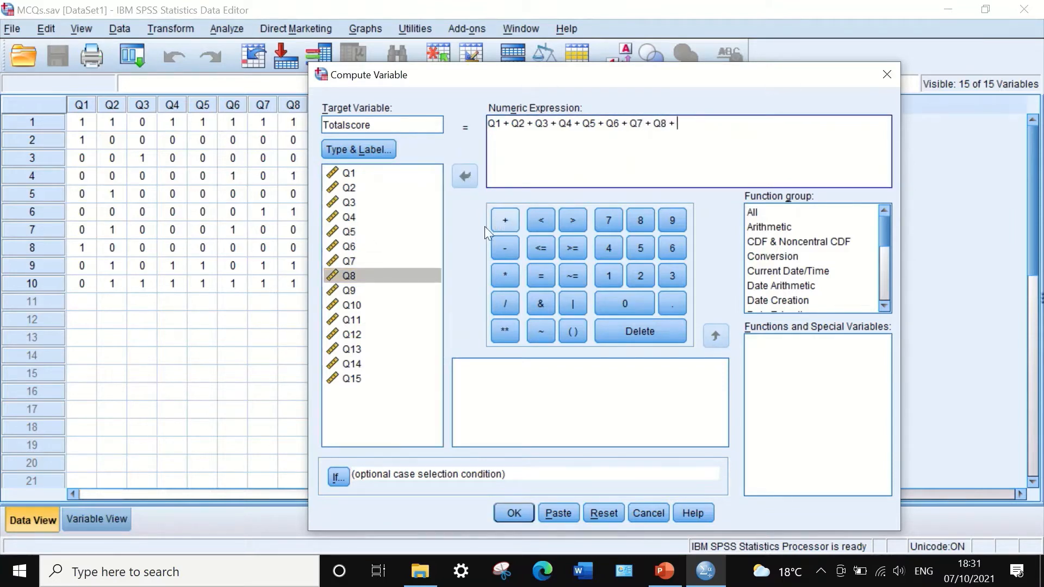
click(350, 289)
click(464, 175)
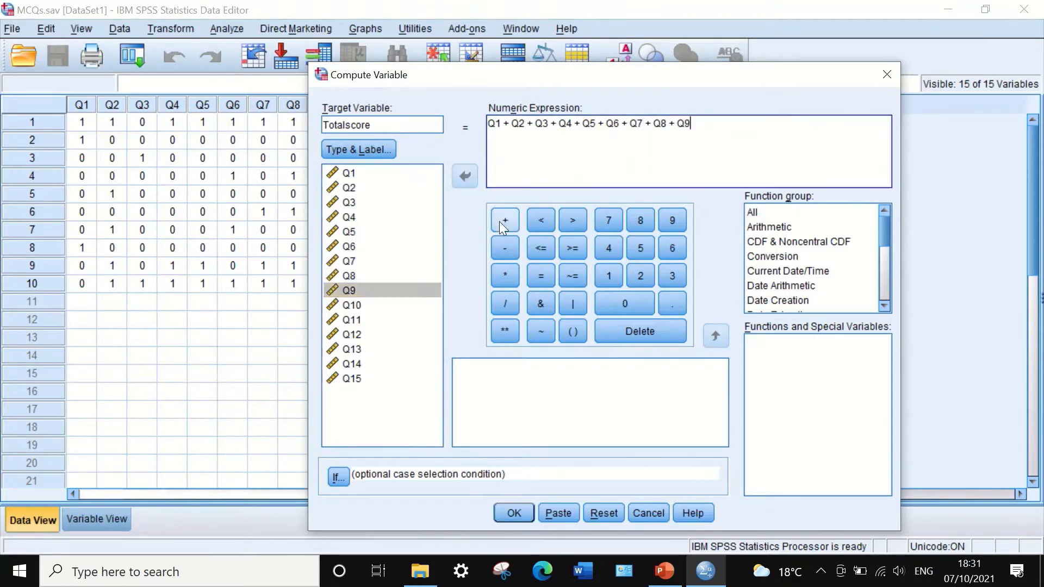
click(501, 221)
click(351, 305)
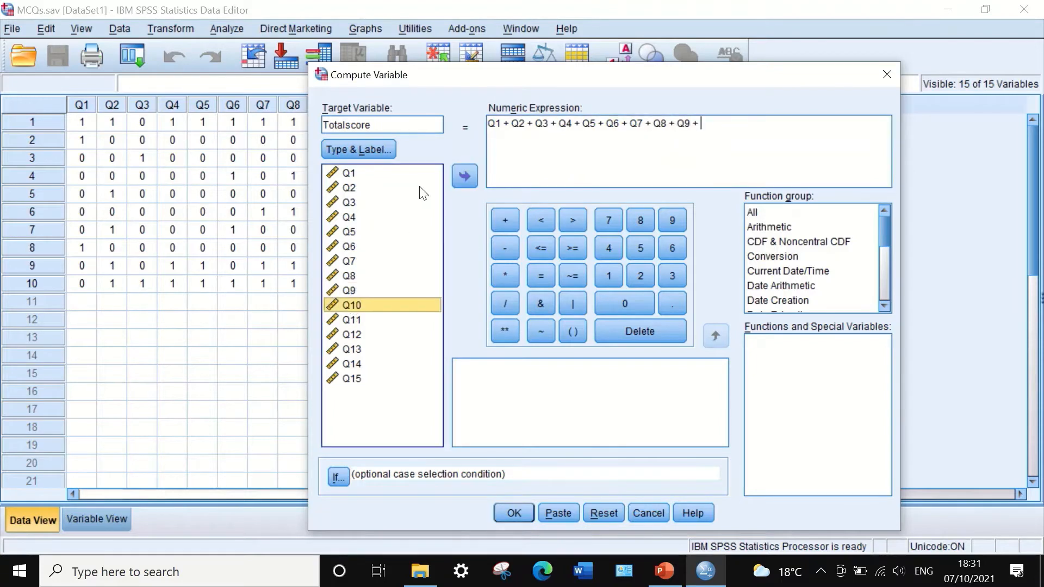
click(465, 173)
click(505, 221)
- Complete the Totalscore sum expression with the variables Q11, Q12, Q13, Q14 and Q15
click(351, 320)
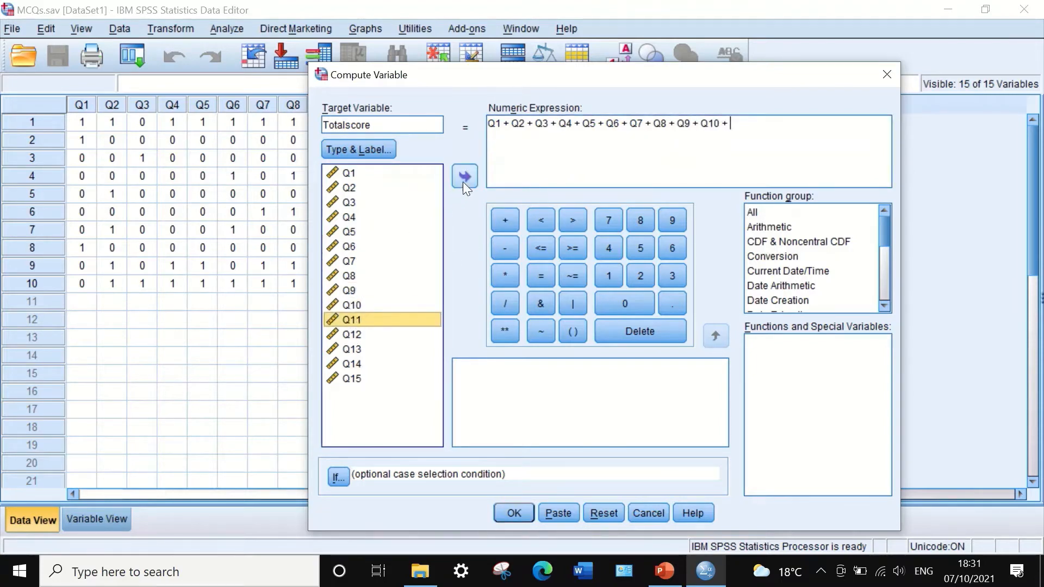
click(465, 175)
click(504, 220)
click(353, 334)
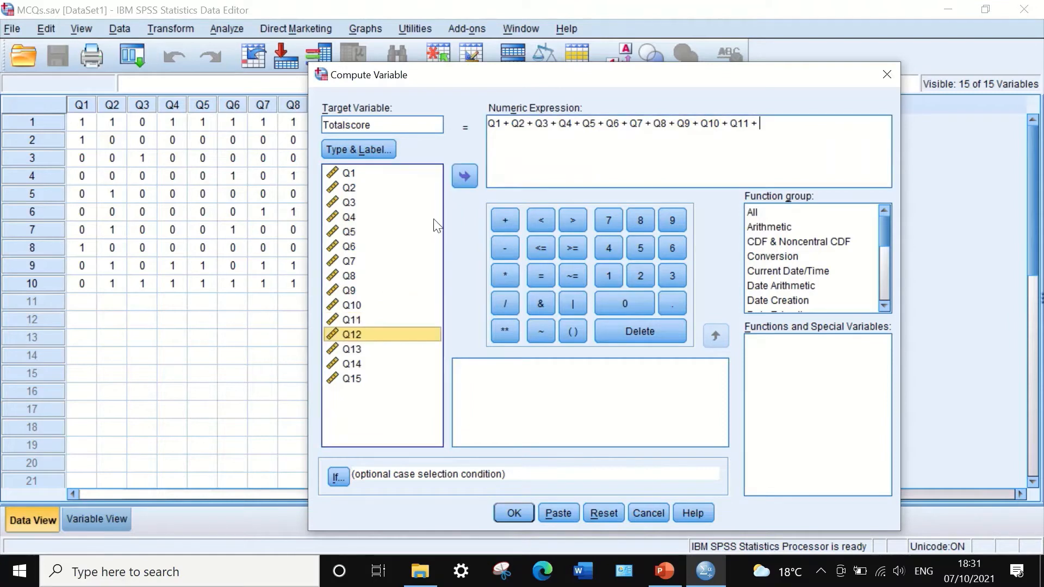
click(463, 174)
click(501, 220)
click(379, 349)
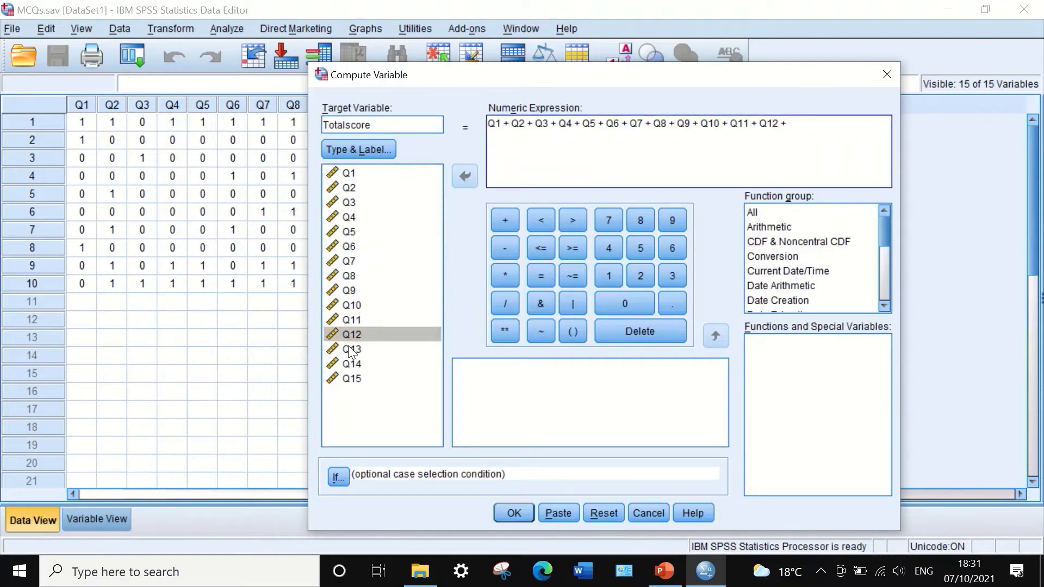
click(504, 221)
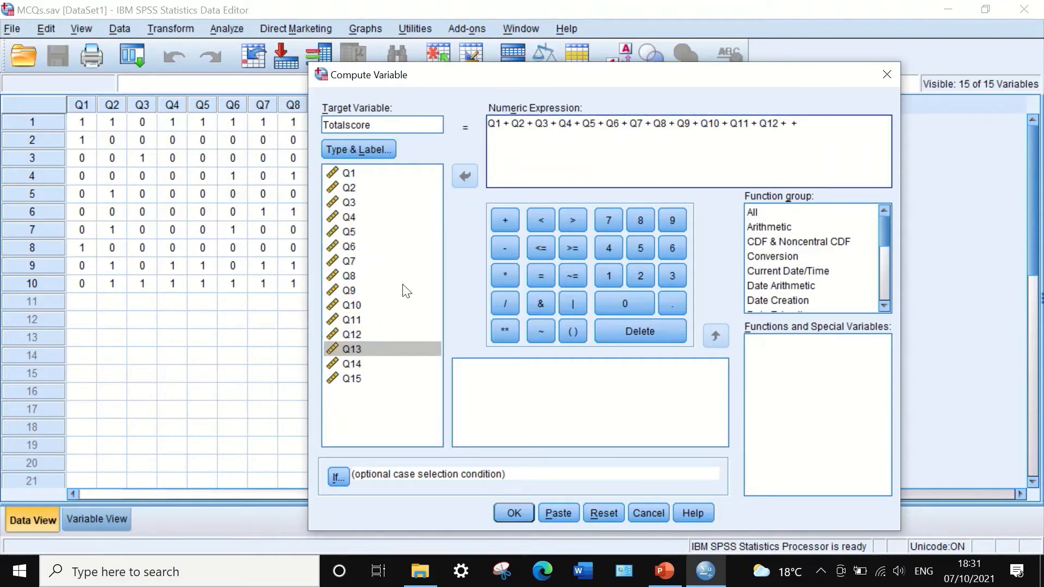
click(787, 124)
click(345, 348)
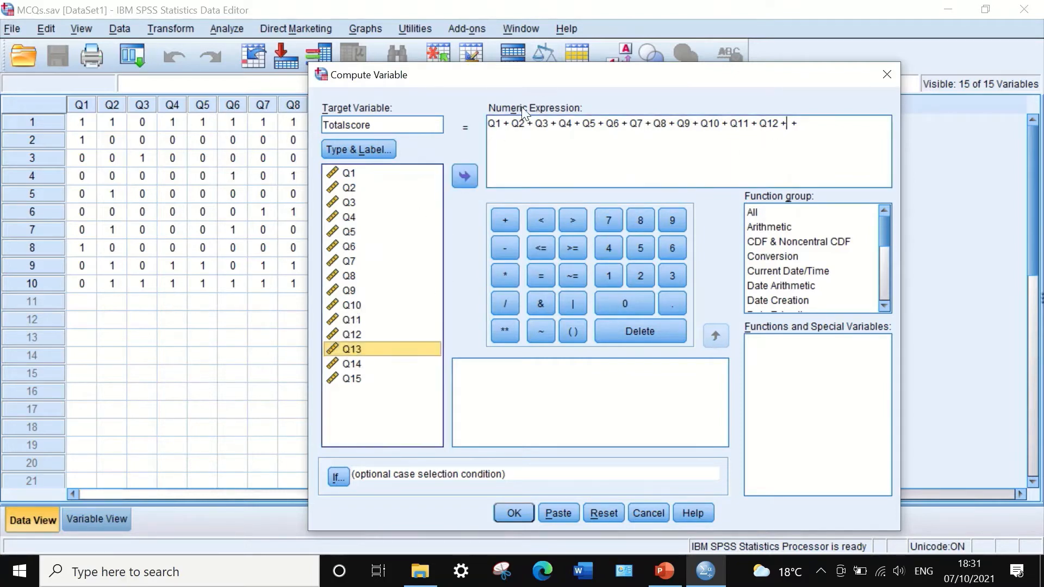
click(471, 175)
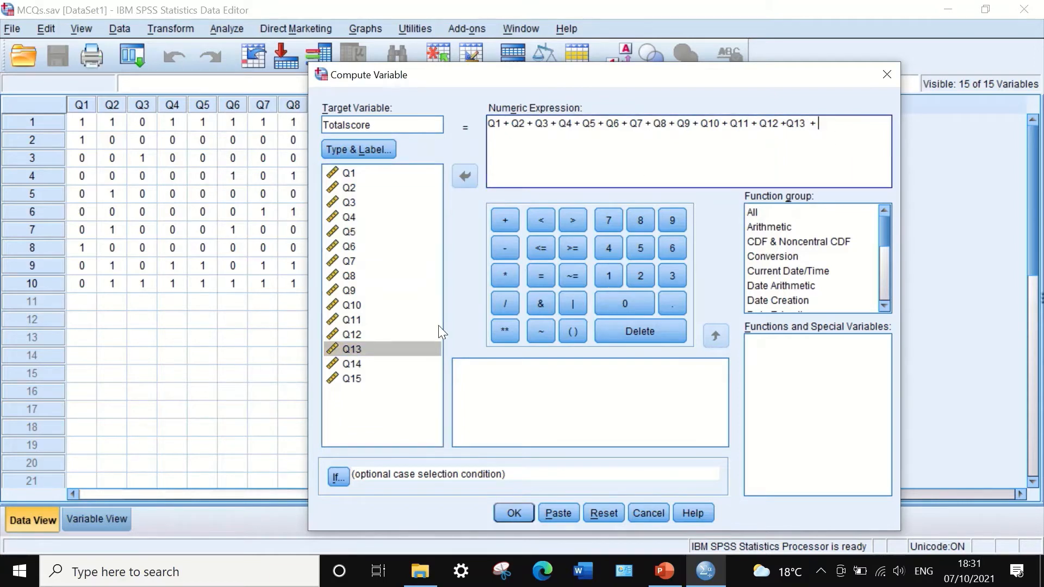
click(348, 363)
click(468, 176)
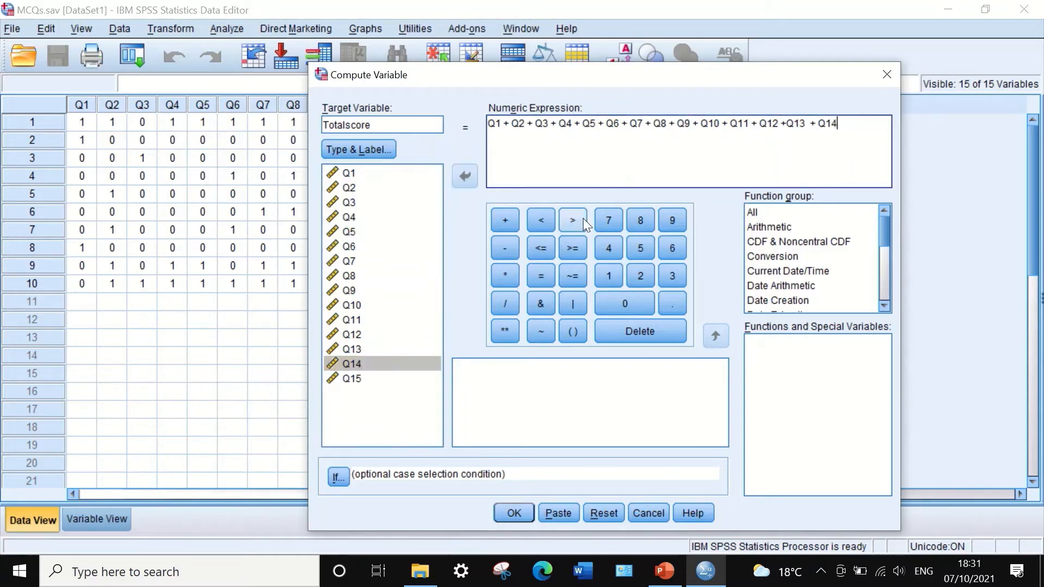
click(506, 220)
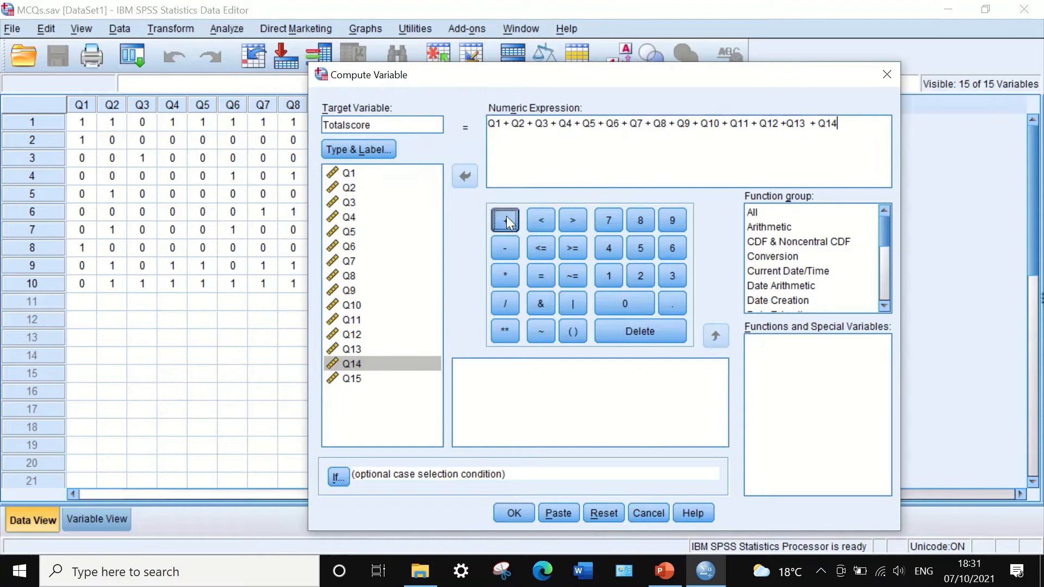
click(353, 381)
click(353, 380)
click(466, 175)
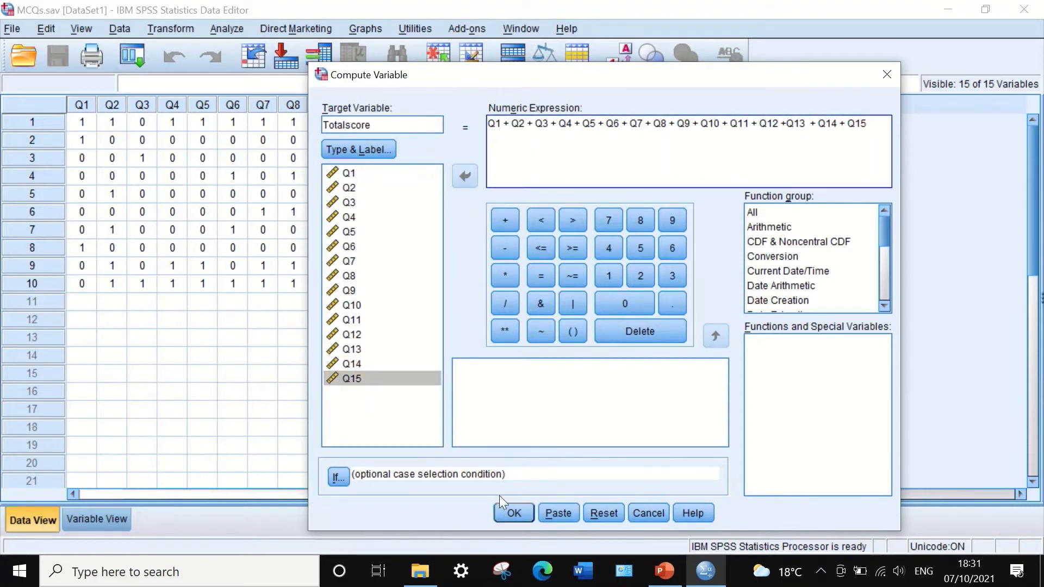
- Run the Totalscore computation, return to the data set and narrow the new Totalscore column
click(508, 507)
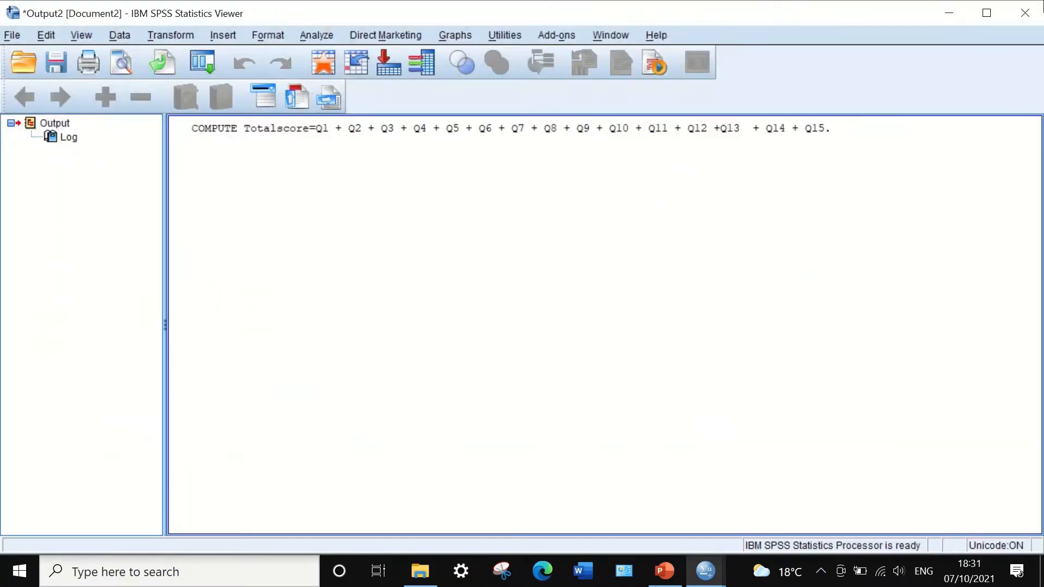
click(946, 12)
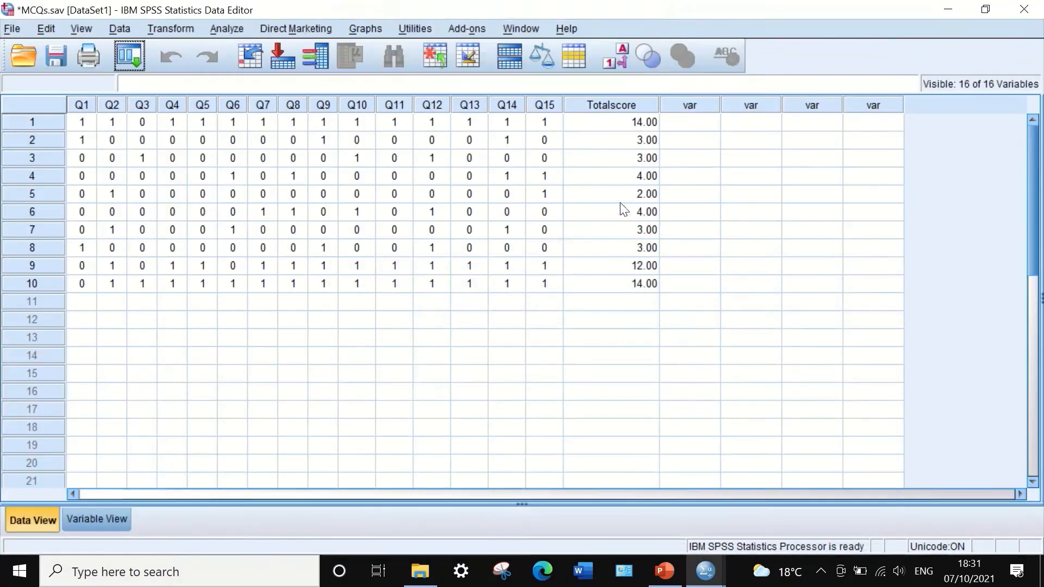
drag(659, 106, 608, 106)
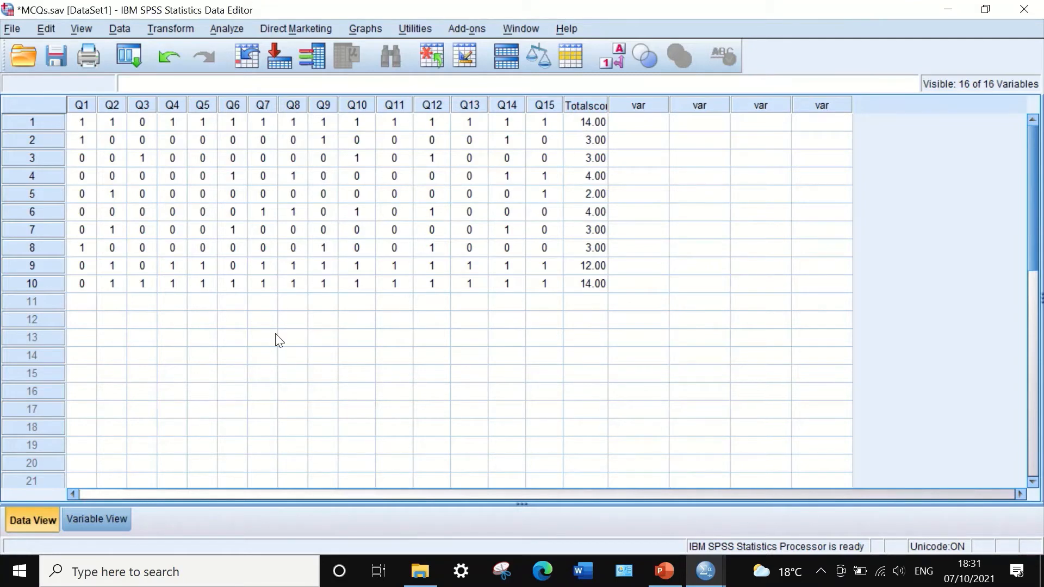
- Set the Totalscore variable to 0 decimals and return to the data values
click(99, 511)
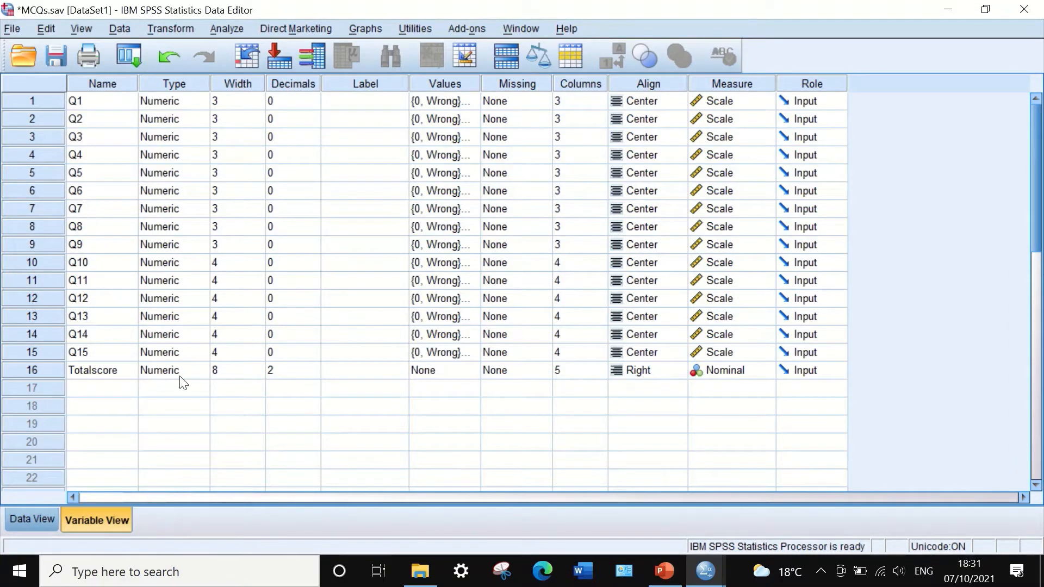
click(313, 376)
click(313, 374)
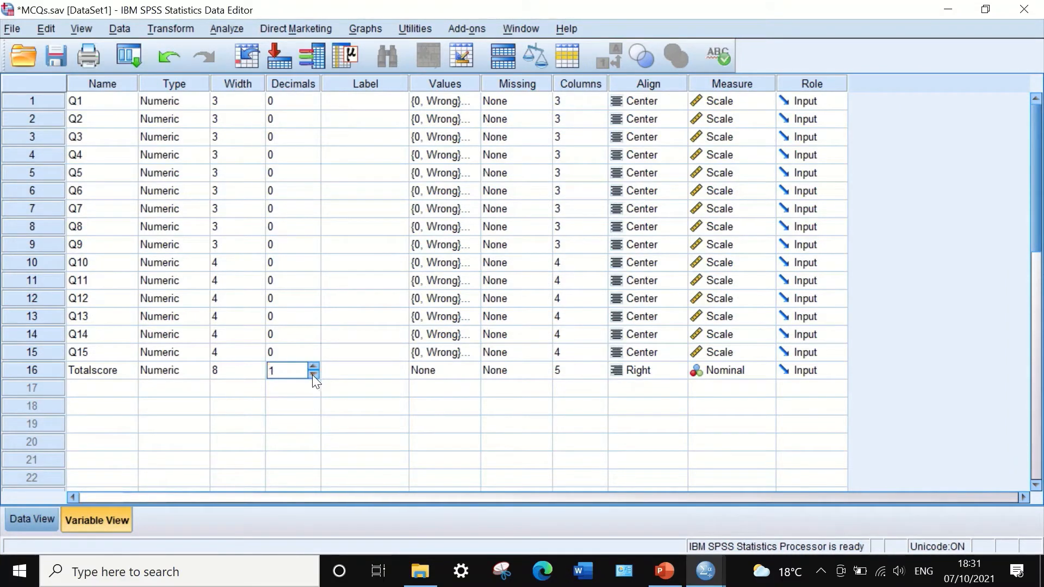
click(313, 374)
click(31, 514)
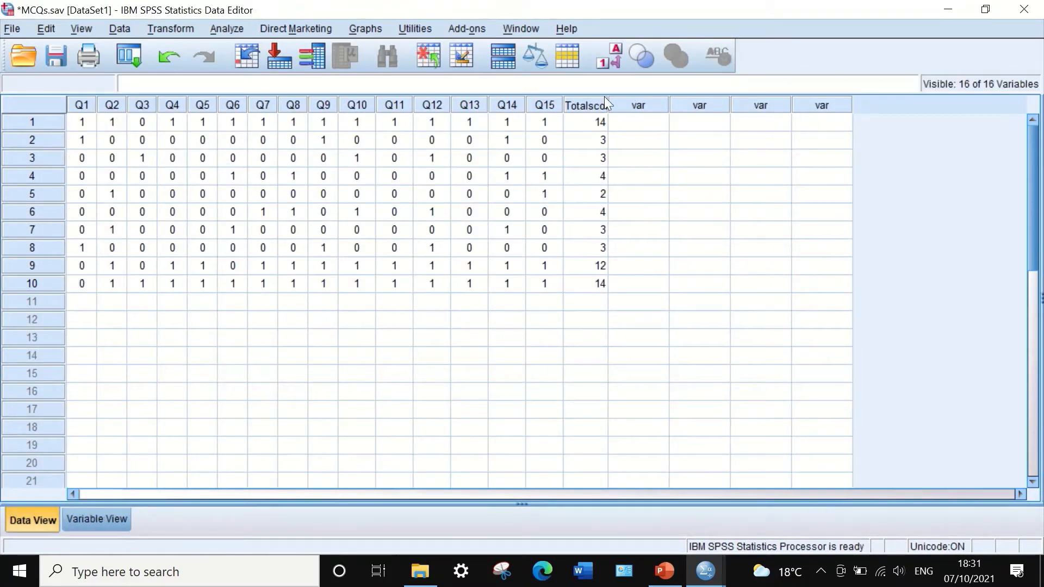
- Narrow the Totalscore column further, then switch to PowerPoint and show slide 69 with the KR-20 formula
drag(607, 99, 594, 101)
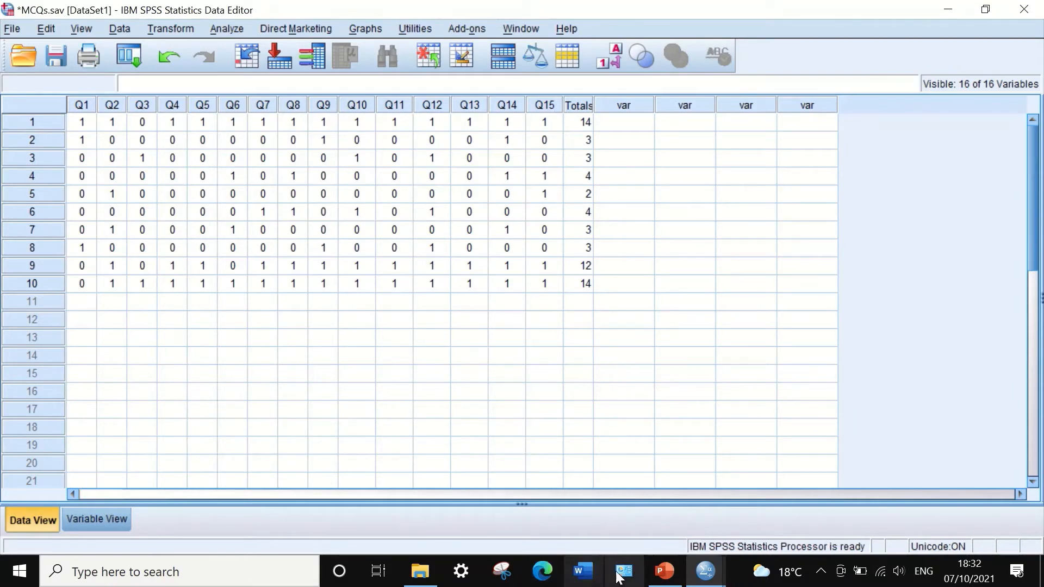
click(659, 573)
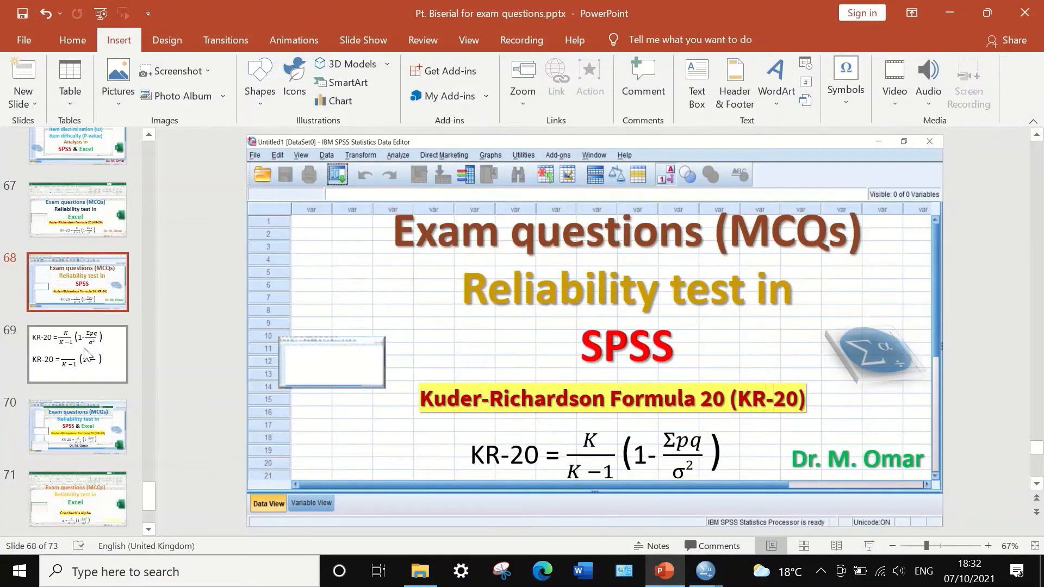
click(114, 350)
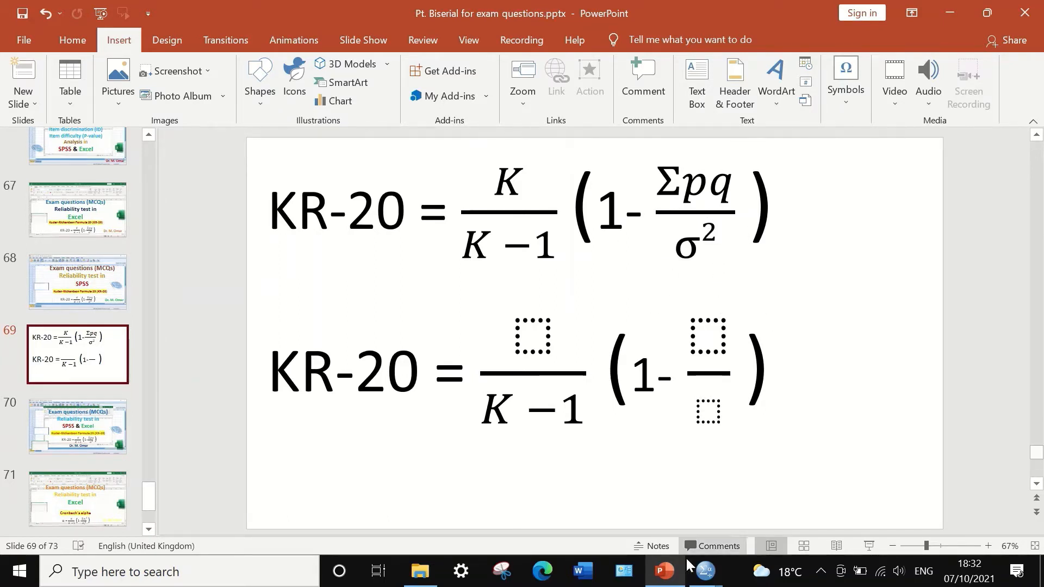
- Switch back to the MCQs.sav data set in SPSS and set up a Frequencies analysis with Totalscore as its variable
mouse_move(706, 571)
click(652, 495)
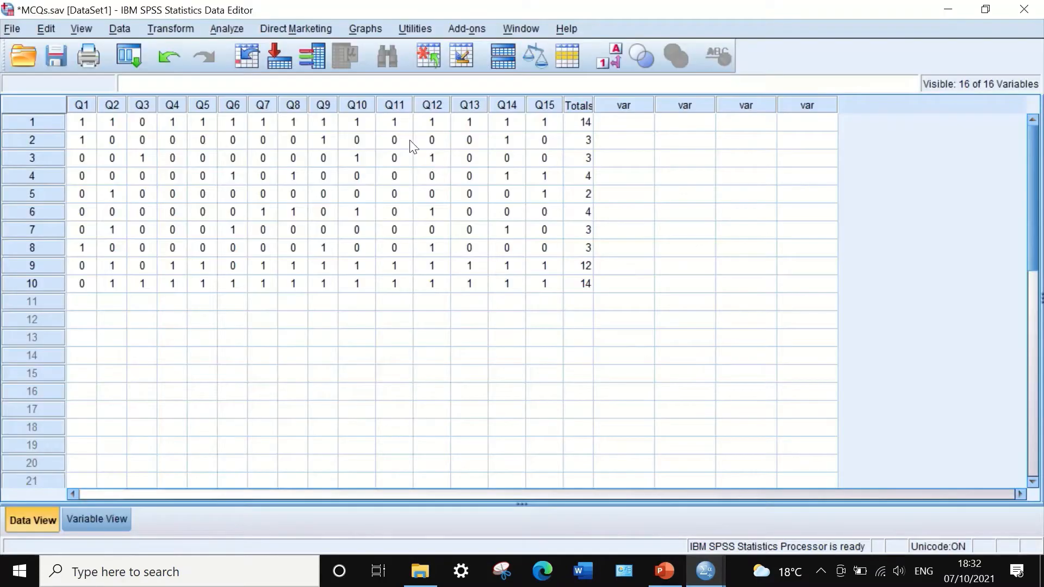
click(222, 25)
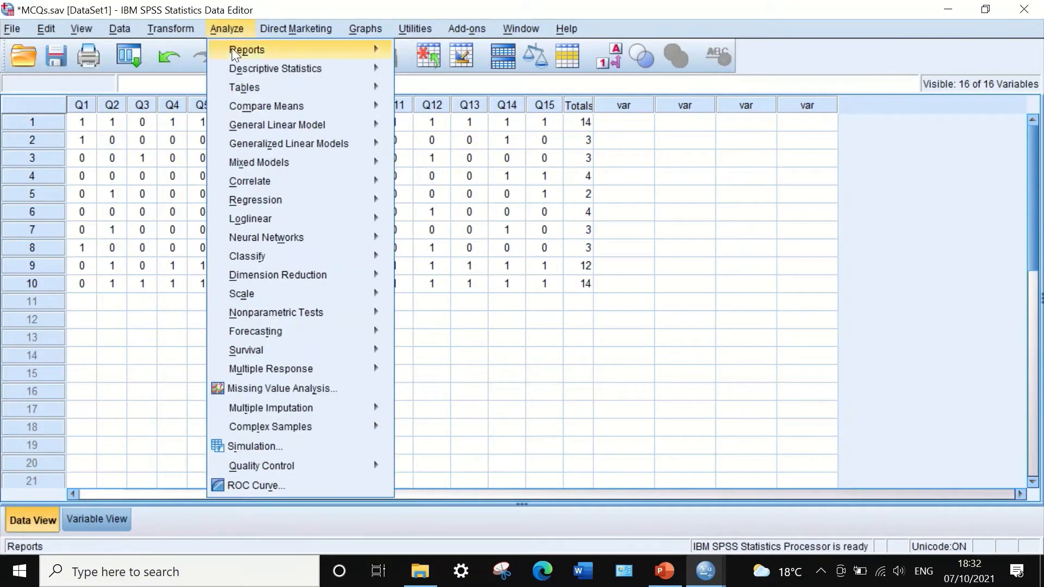
mouse_move(238, 67)
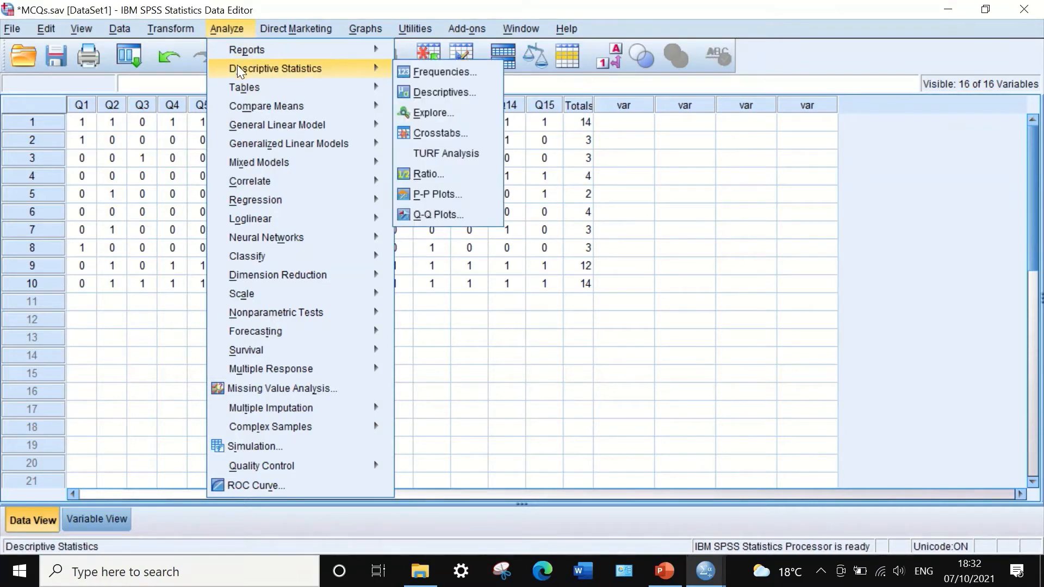
click(437, 71)
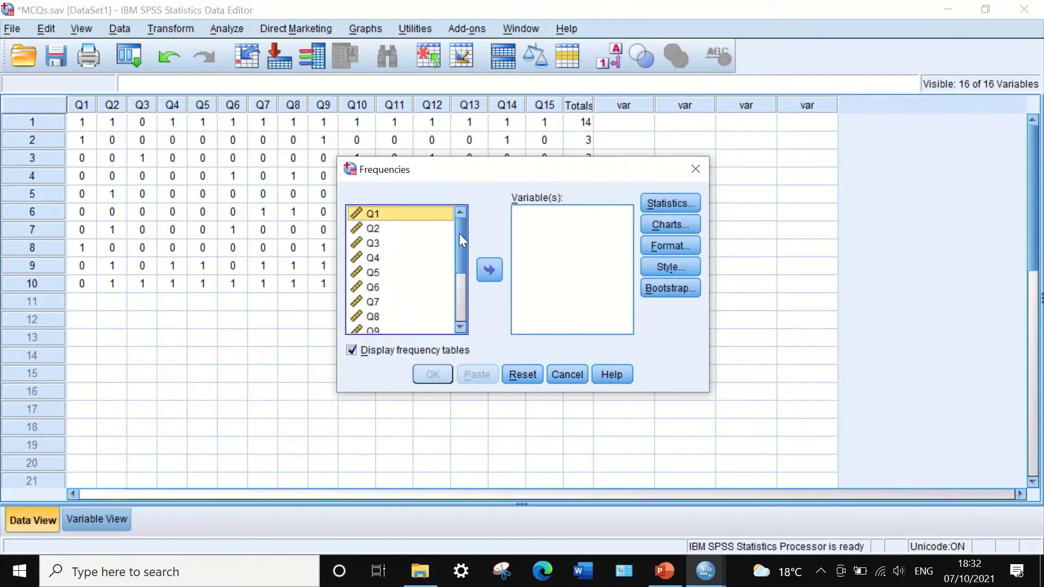
drag(458, 233, 459, 285)
click(397, 326)
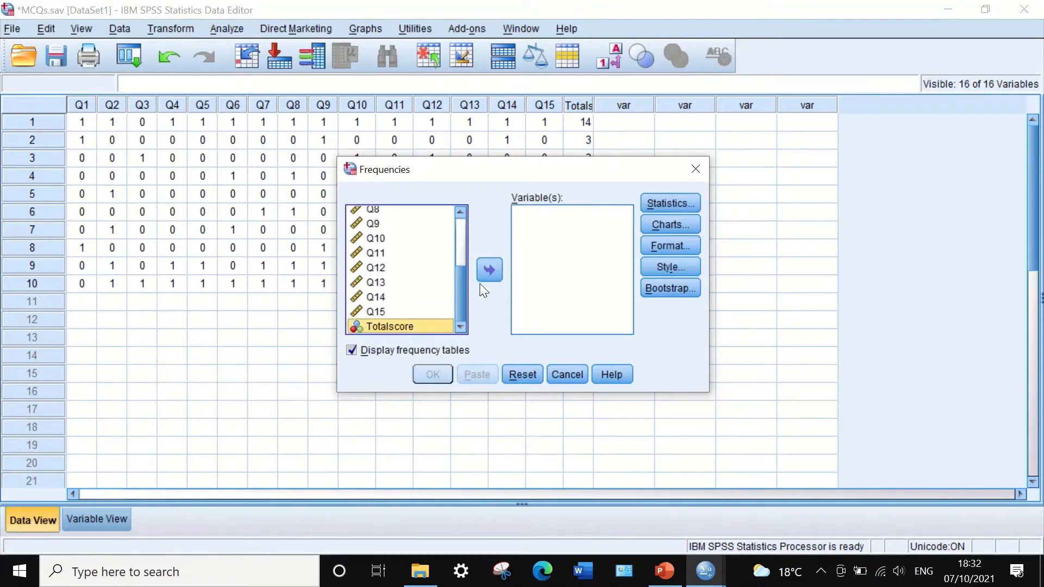
click(488, 269)
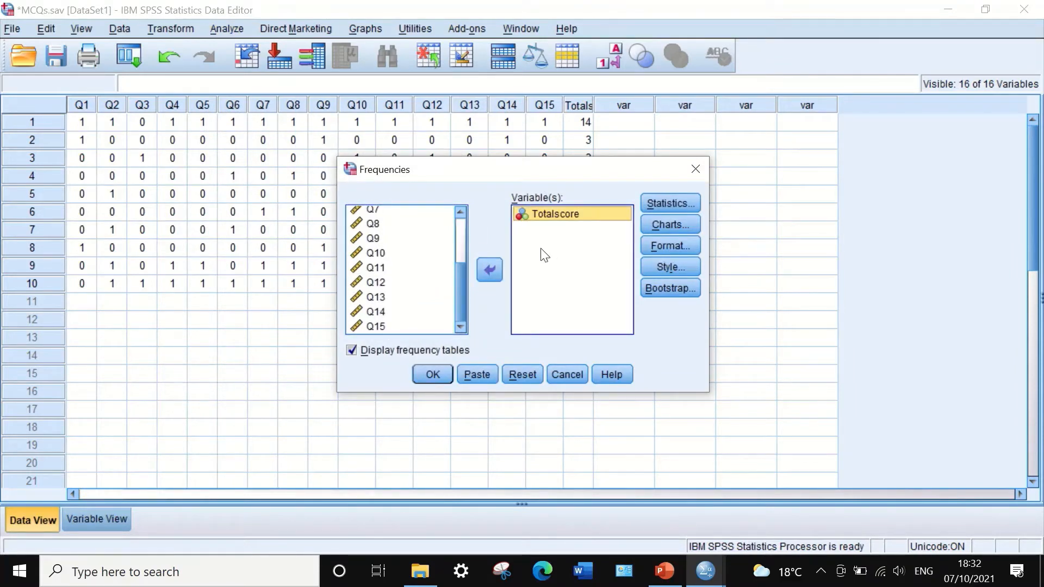
- Request the variance statistic for Totalscore and run the Frequencies analysis
click(668, 203)
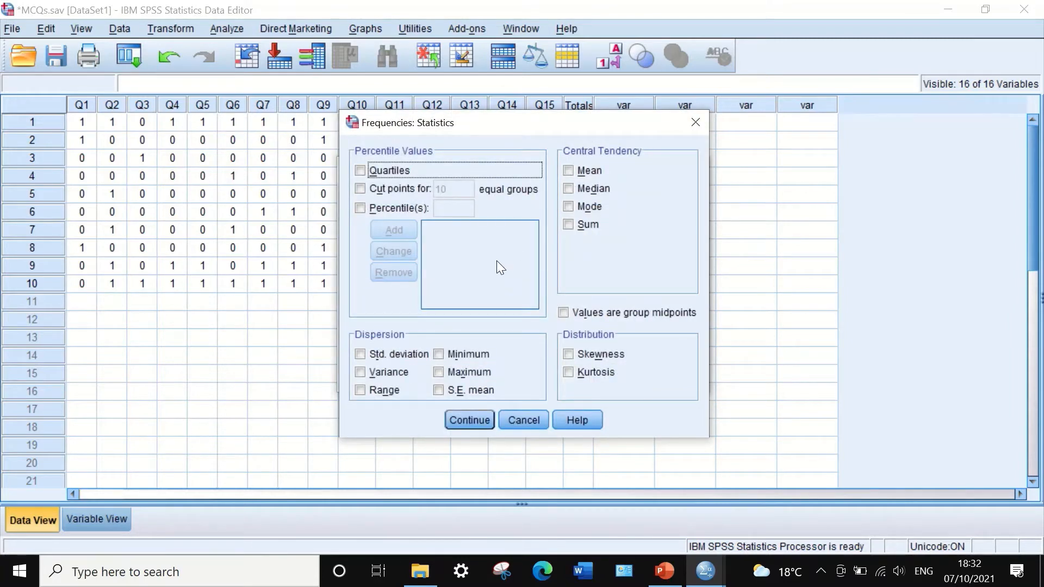
click(361, 373)
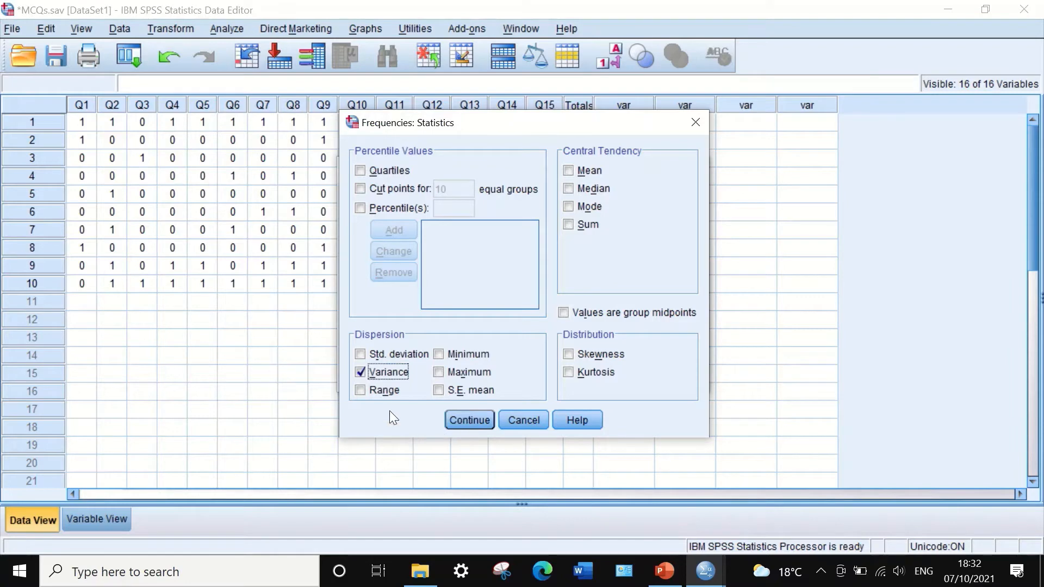
click(463, 421)
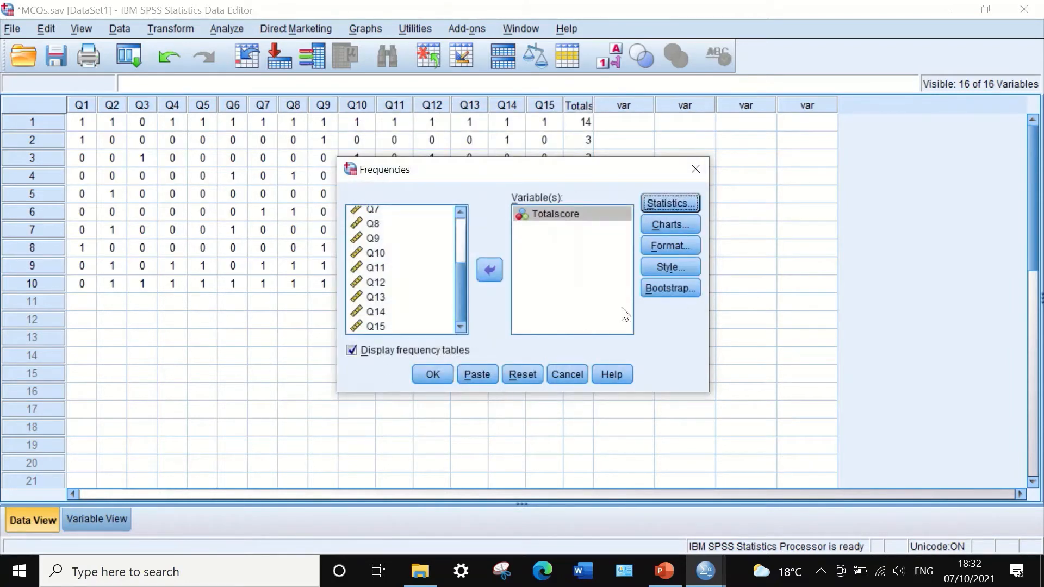
click(433, 375)
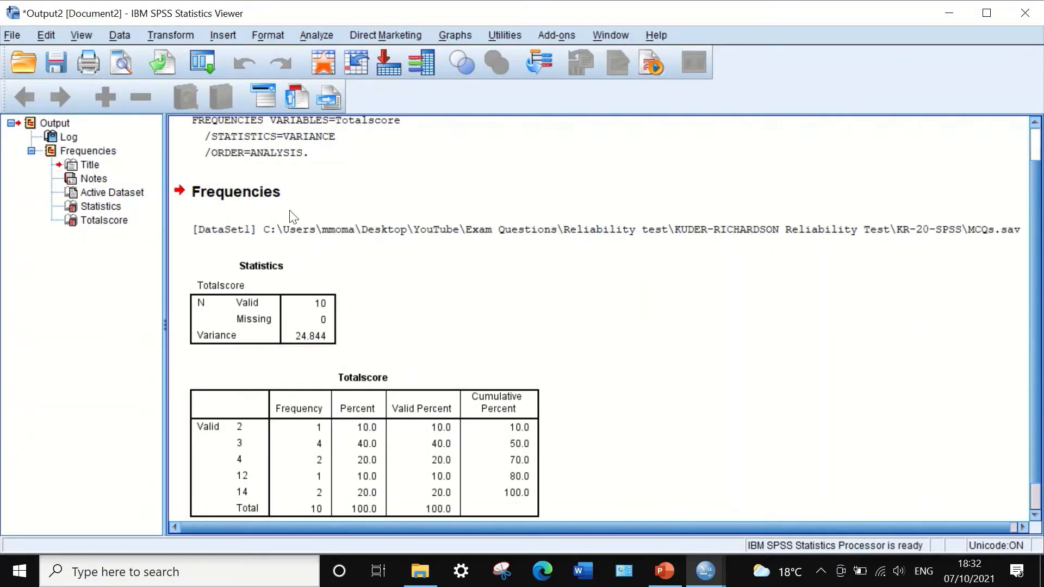
- Open the Statistics output table for editing and copy its Totalscore variance value
scroll(311, 290, down, 1)
scroll(312, 289, up, 2)
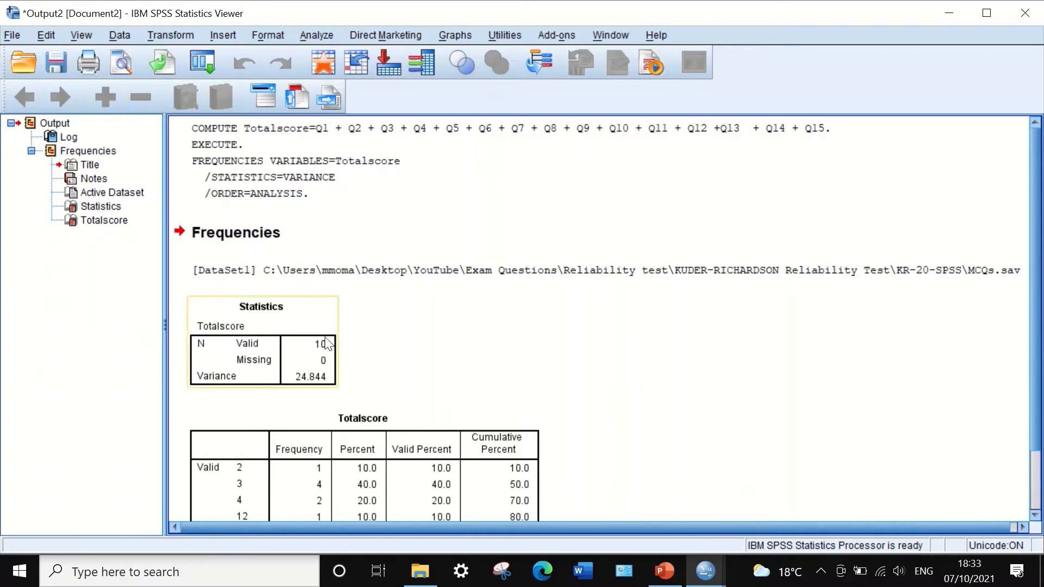
click(294, 379)
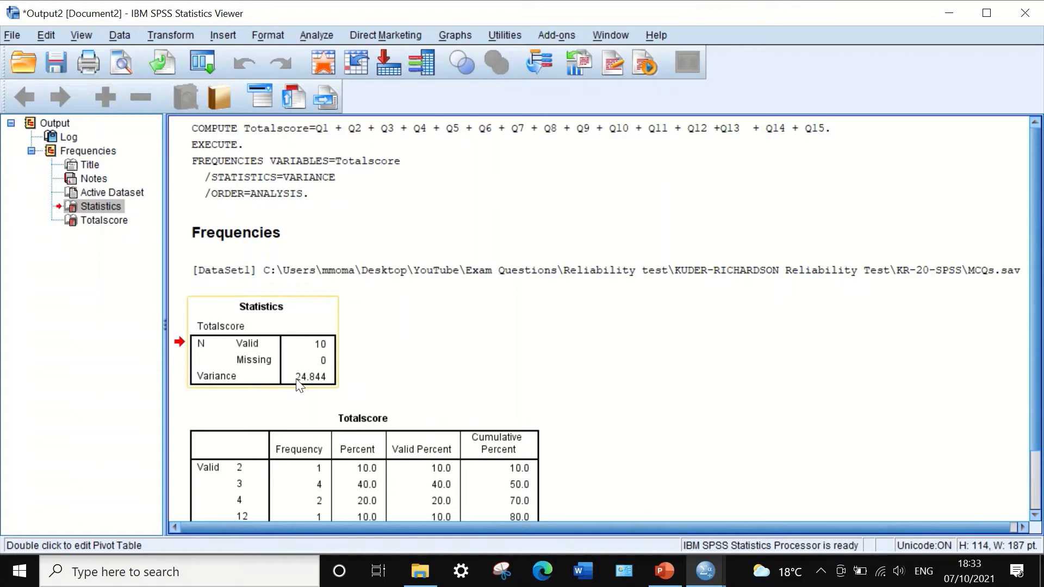
click(312, 380)
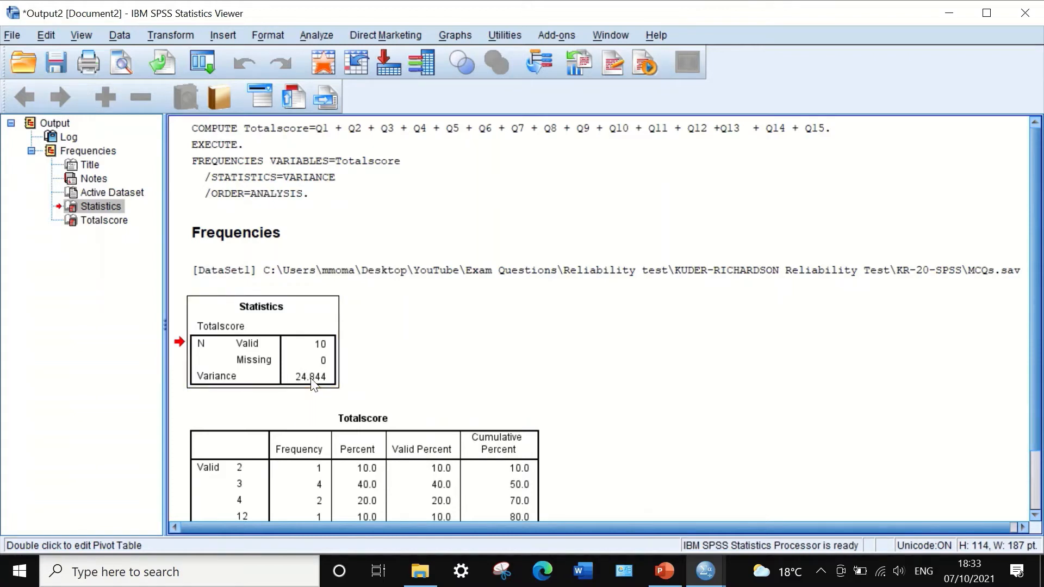
double_click(312, 382)
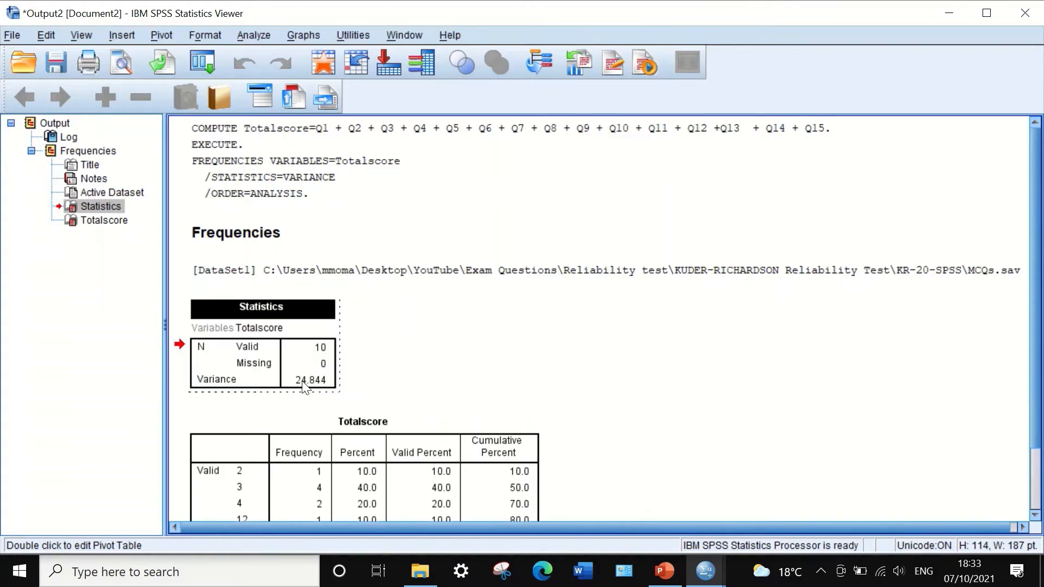
click(302, 383)
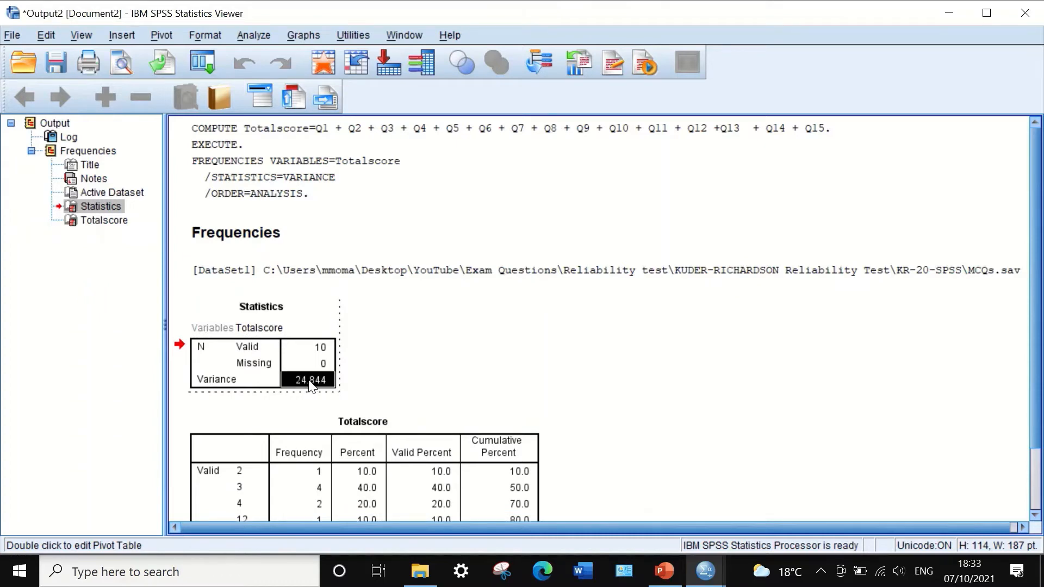
right_click(308, 379)
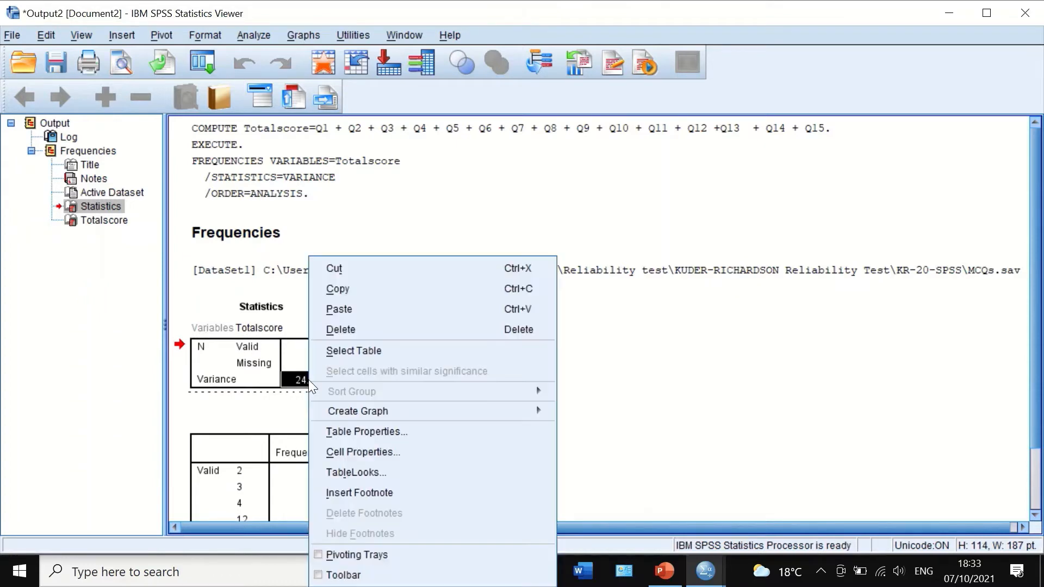
click(354, 288)
- Switch to PowerPoint and paste the copied variance as text only into the empty denominator inside the second KR-20 equation's brackets
click(663, 571)
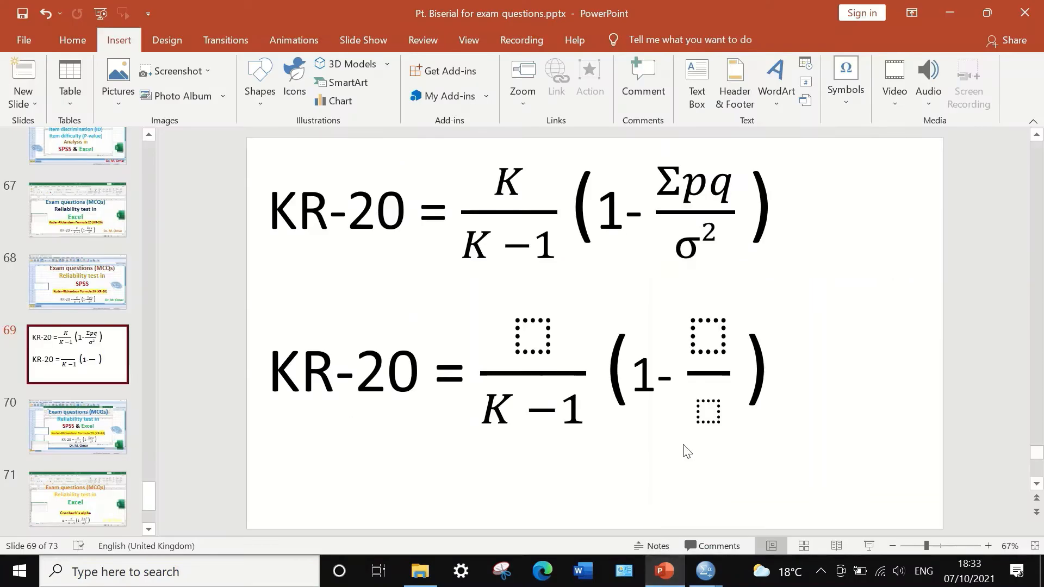
click(706, 412)
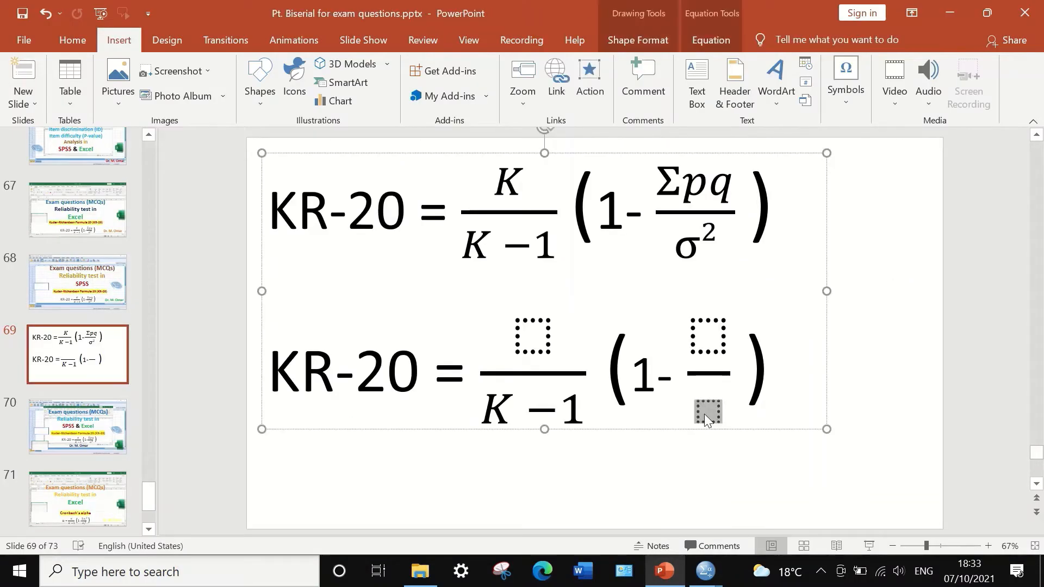
right_click(706, 412)
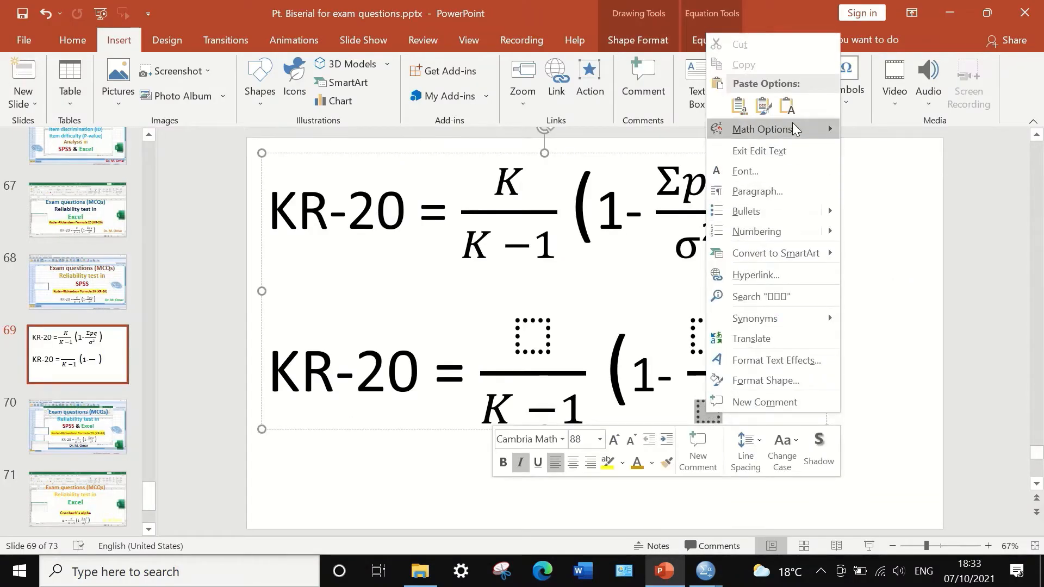
click(791, 103)
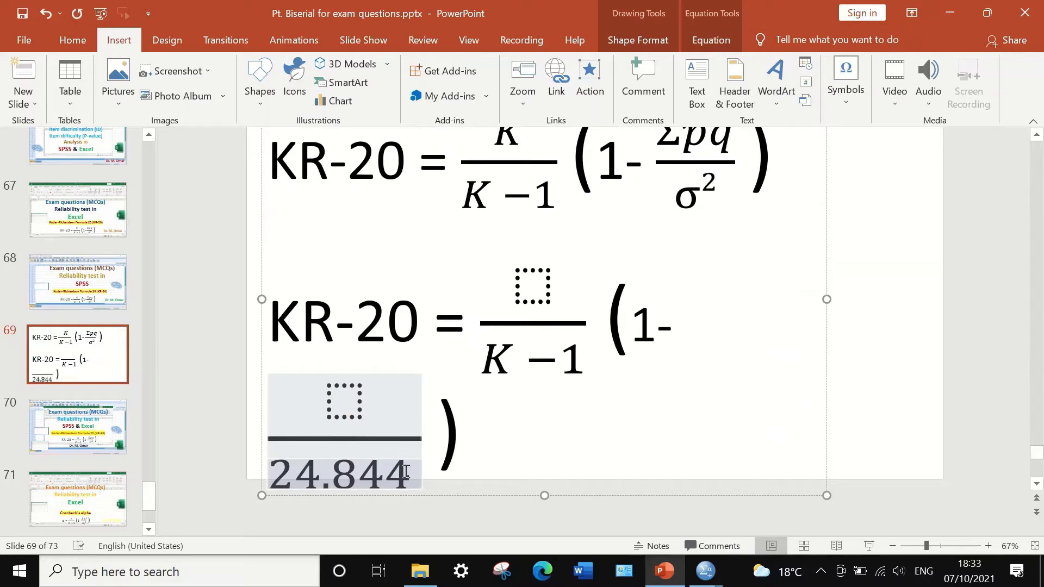
- Reduce the font size of the pasted variance in the equation's denominator to 40
key(shift+Left)
key(shift+Left)
key(shift+Left)
key(shift+Left)
key(shift+Left)
key(shift+Left)
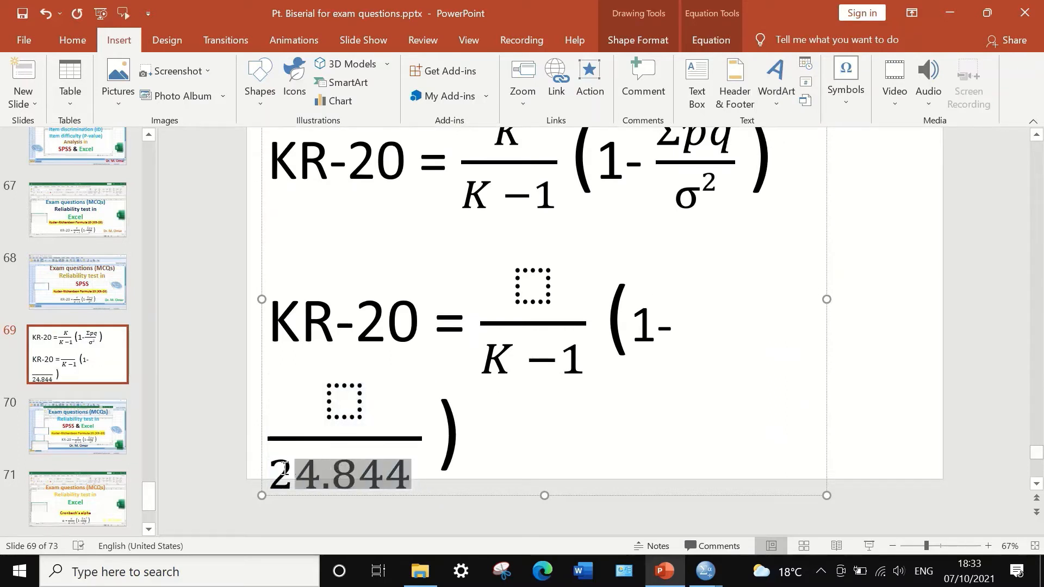
click(72, 40)
click(381, 77)
click(380, 76)
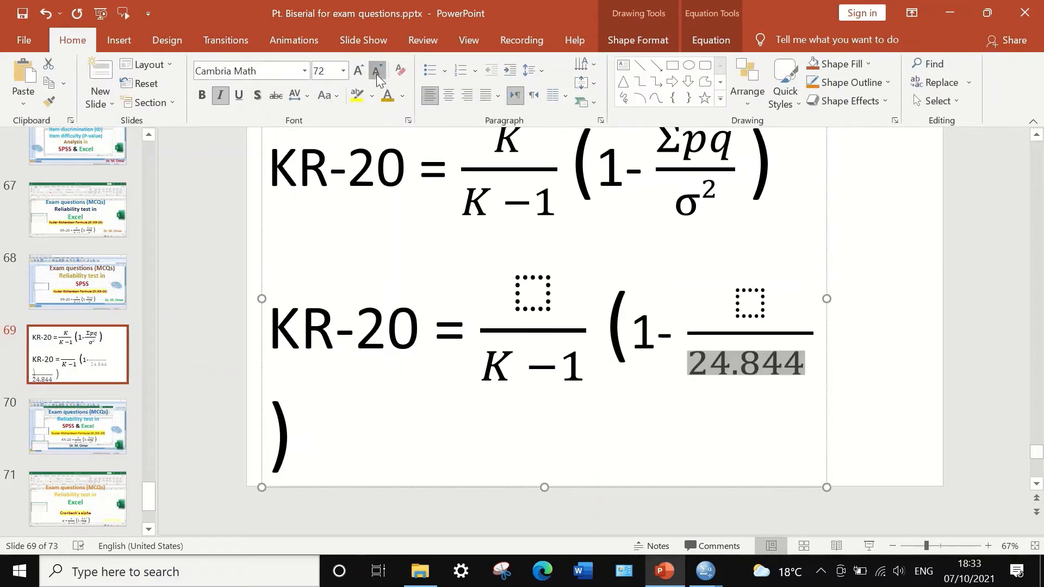
click(378, 76)
click(376, 76)
click(374, 78)
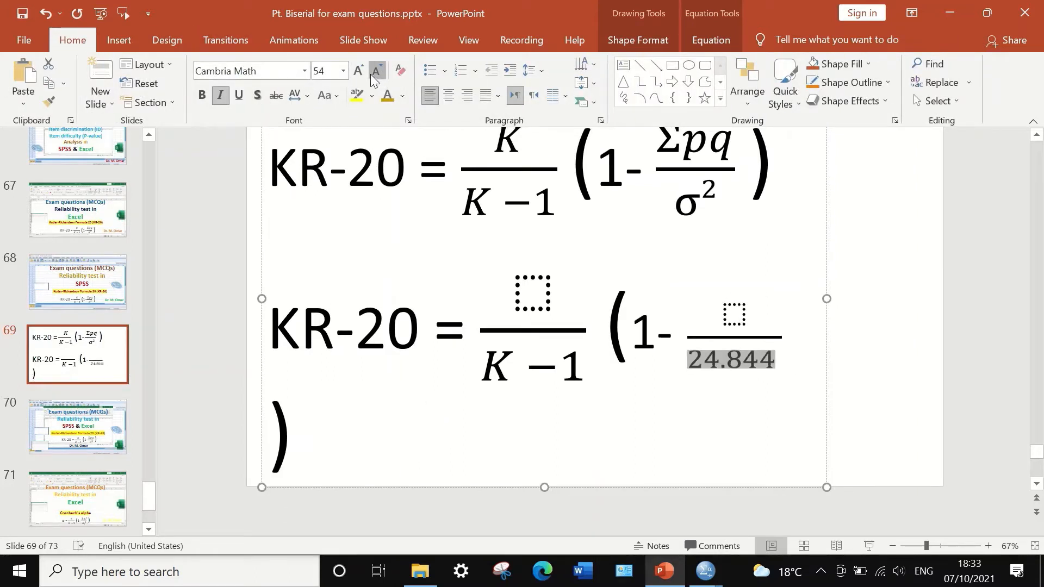
click(374, 78)
click(373, 77)
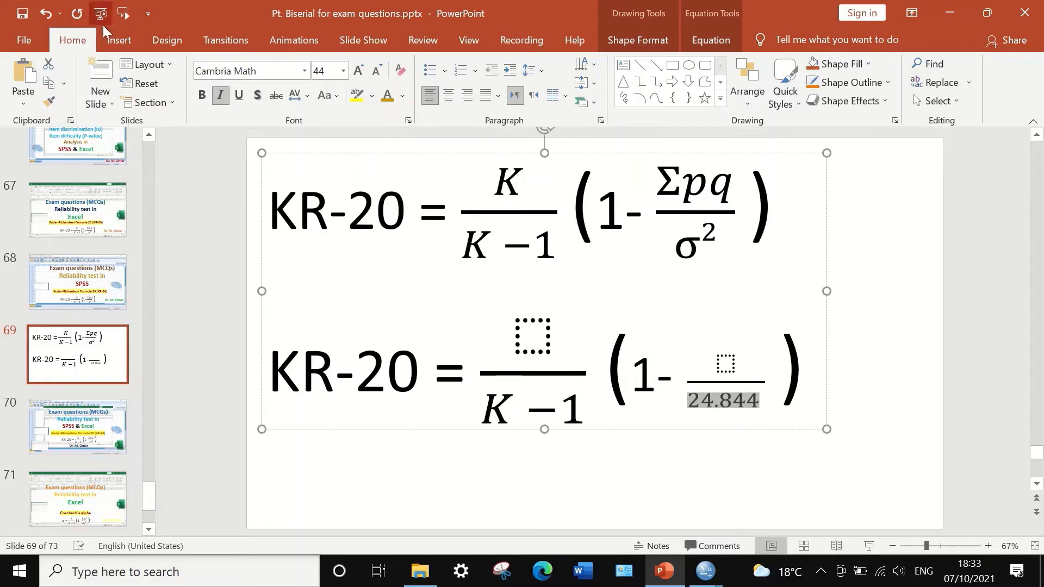
click(376, 70)
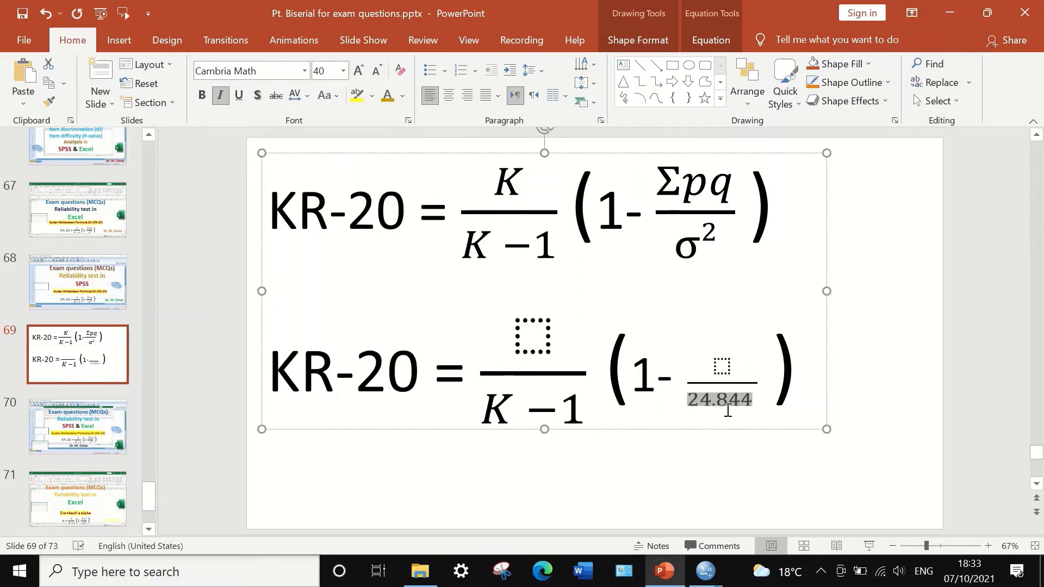
- Switch to the MCQs.sav dataset in SPSS and transpose all its variables, Q1 to Q15 and Totalscore
mouse_move(705, 571)
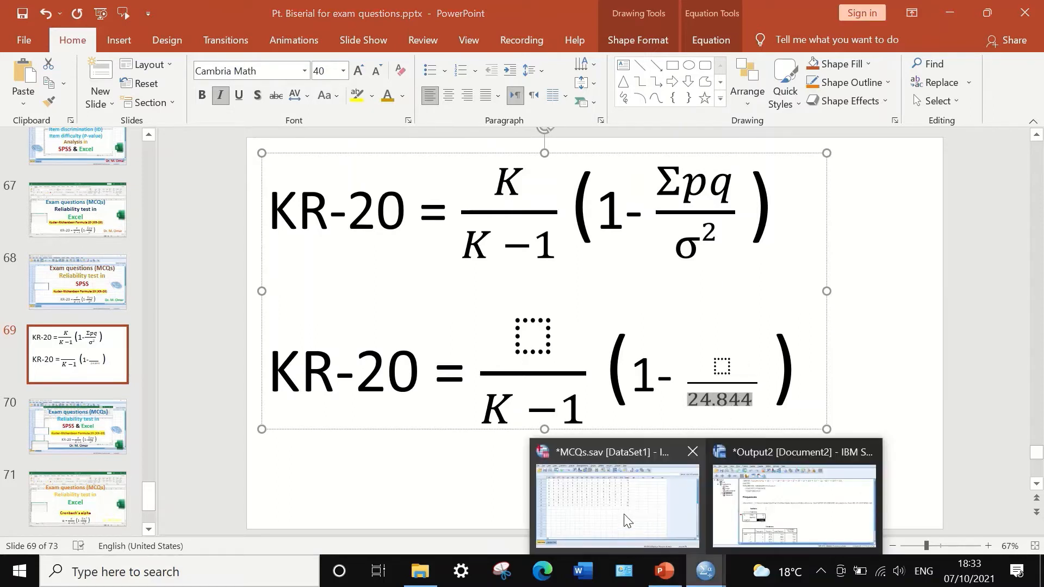
click(651, 507)
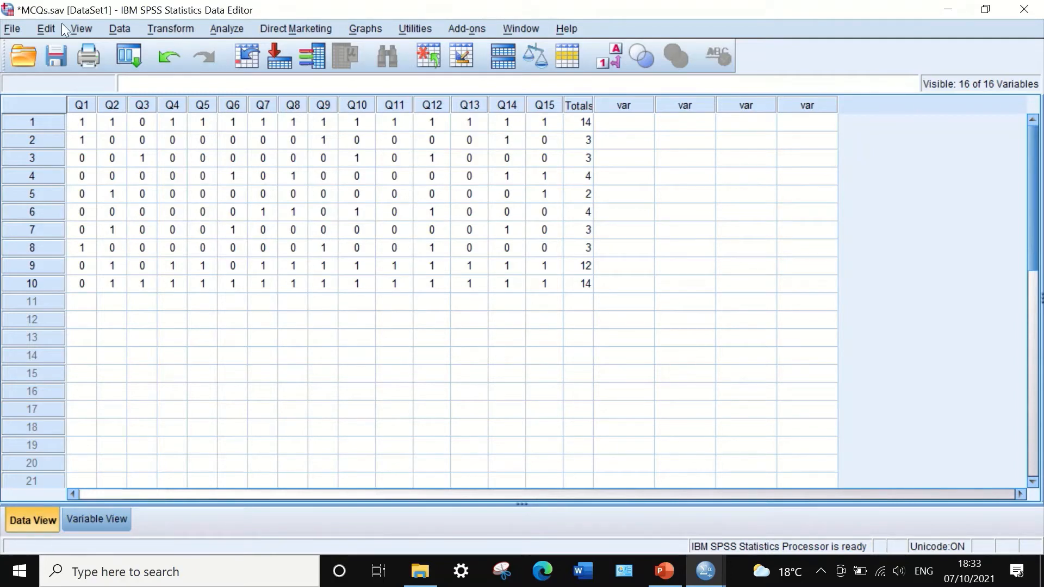
click(121, 28)
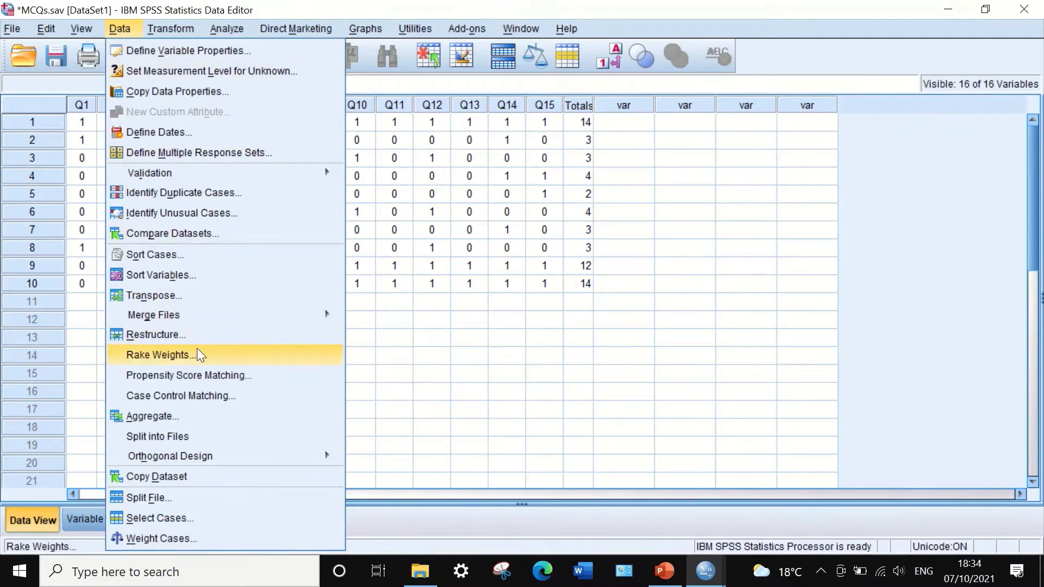
click(170, 295)
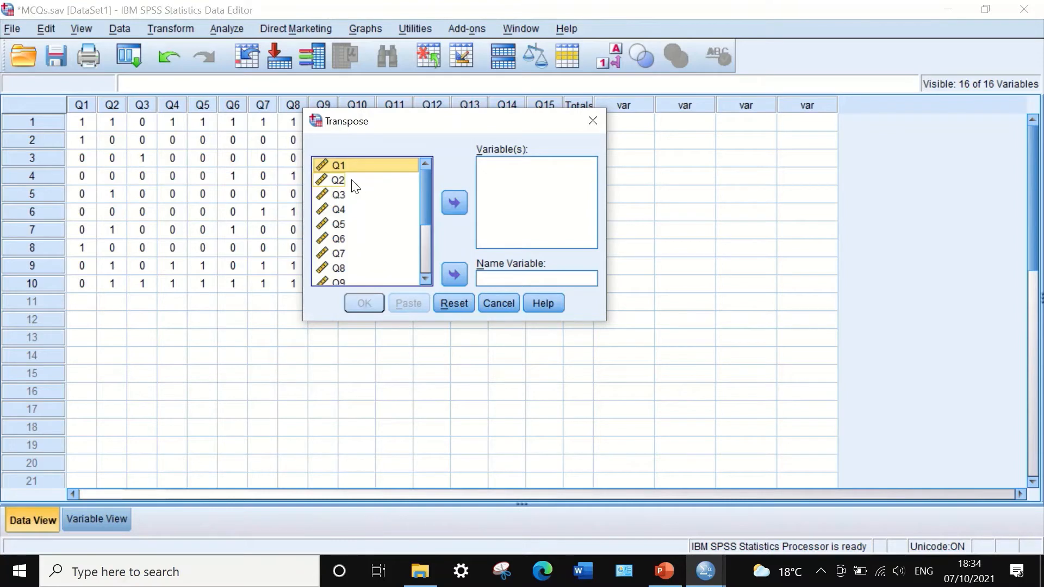
key(ctrl+a)
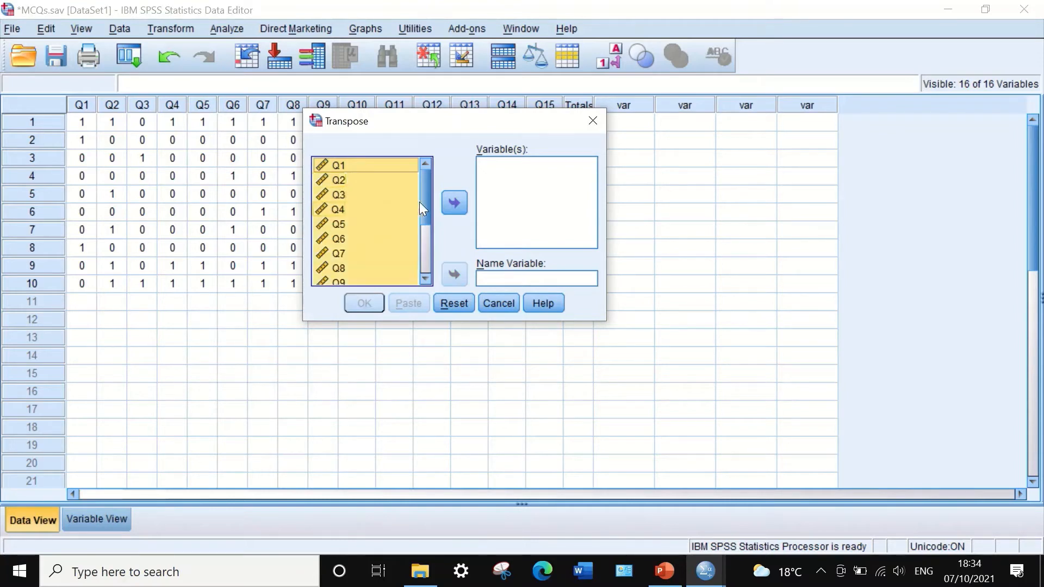
click(454, 203)
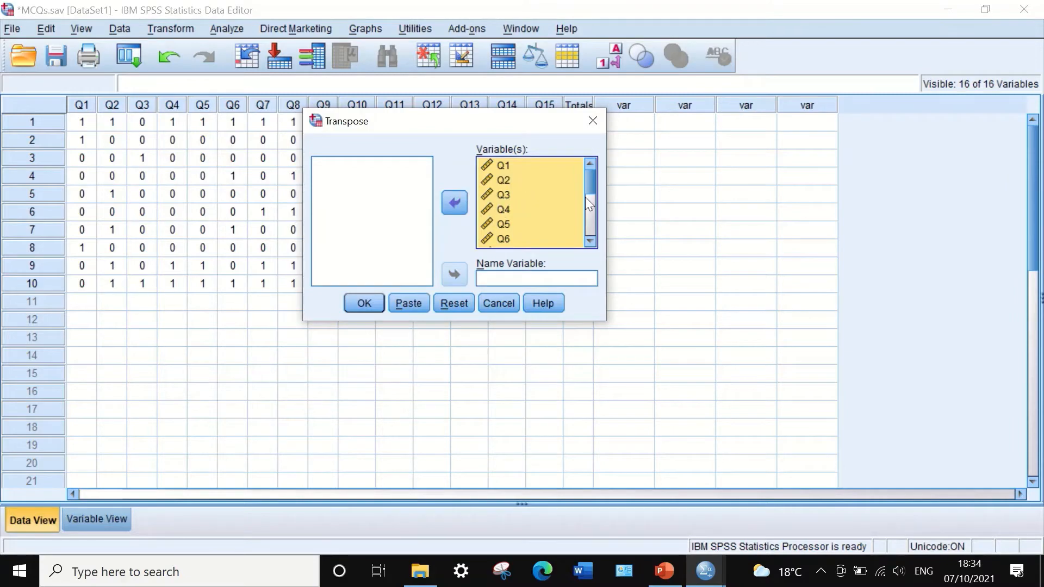
drag(592, 185, 592, 216)
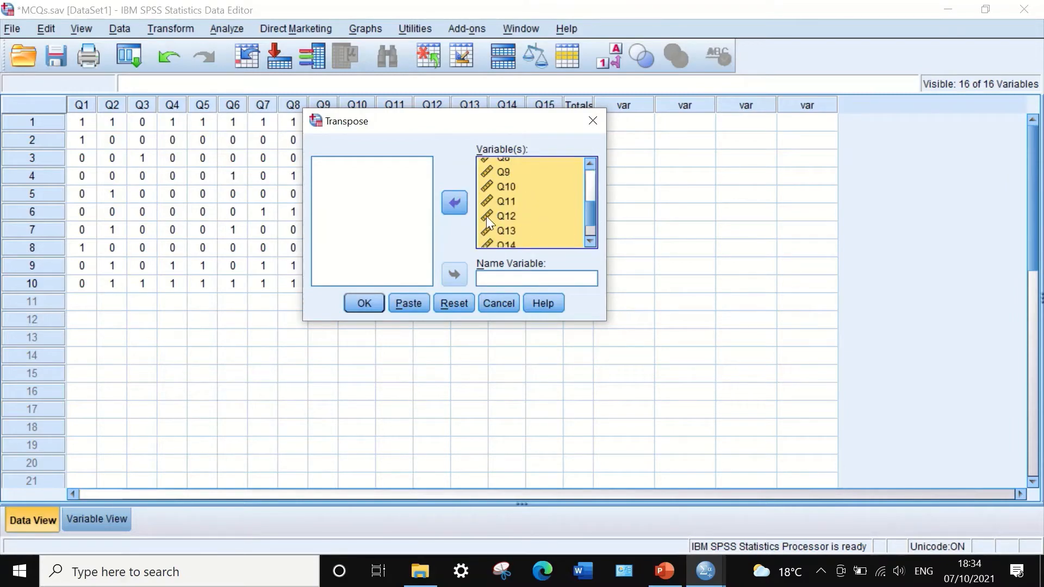
click(350, 304)
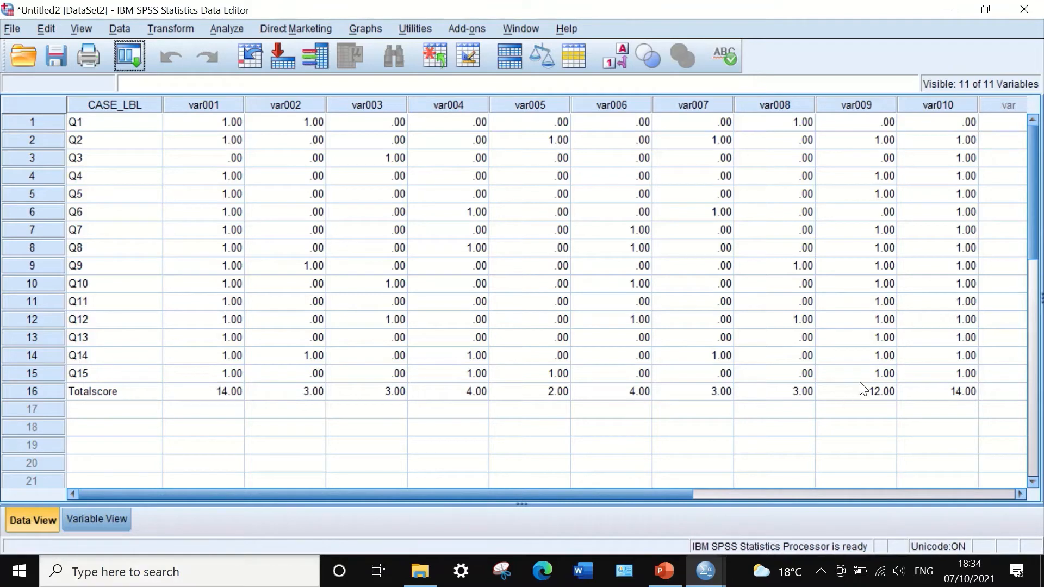
- Set the decimals of var001 through var010 to 0 in the transposed dataset's variable definitions
click(102, 522)
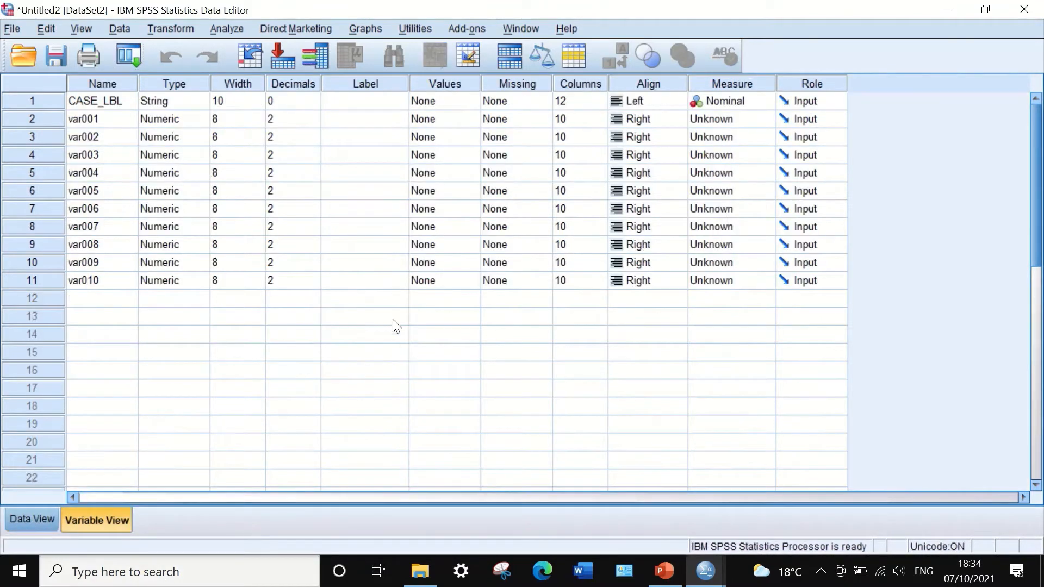
click(288, 119)
double_click(313, 121)
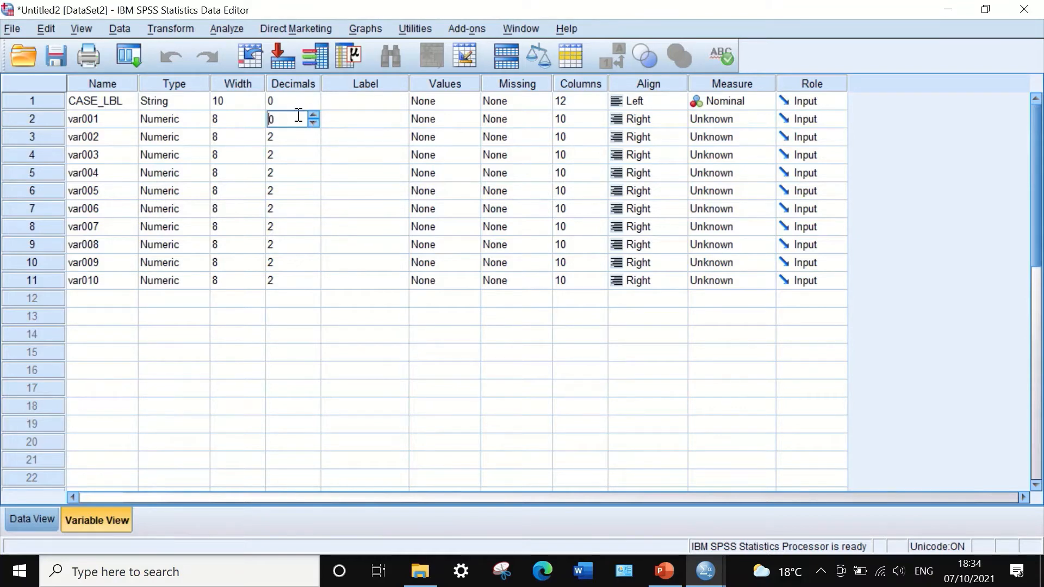
click(272, 101)
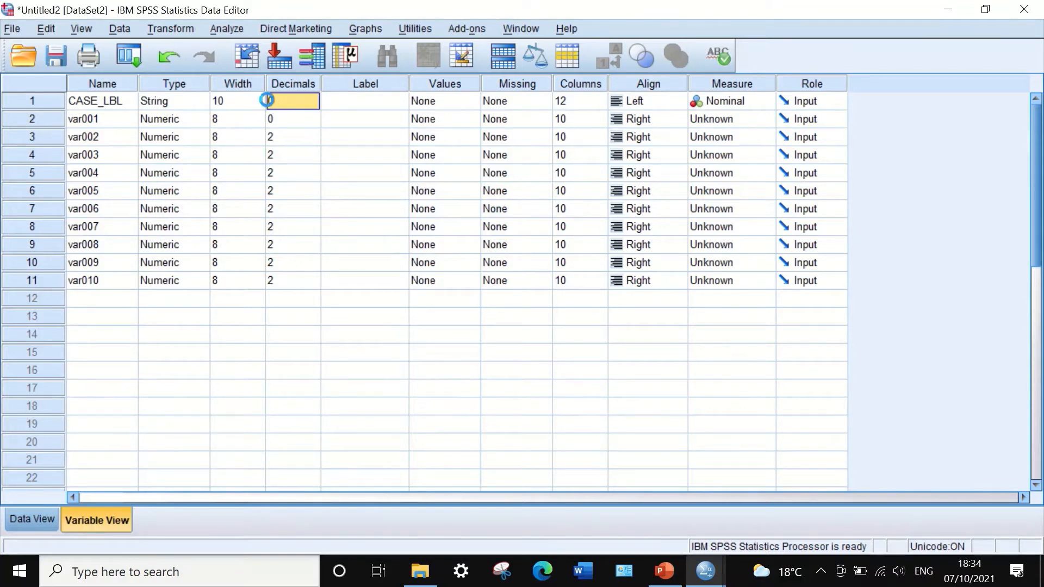
drag(294, 119, 275, 281)
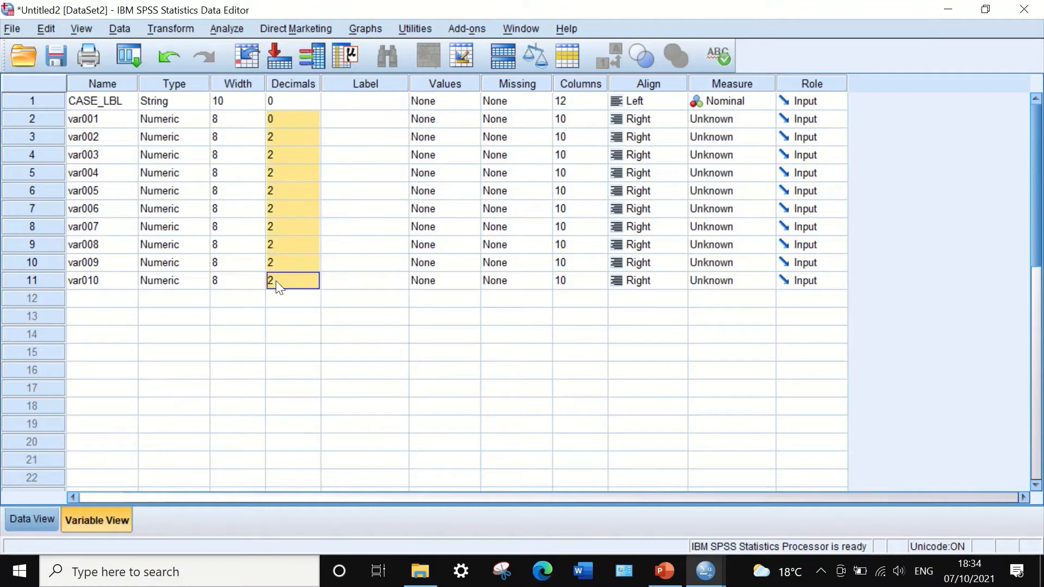
right_click(302, 190)
click(322, 221)
- Set the alignment of CASE_LBL to Center and copy that setting to var002
click(655, 103)
click(654, 152)
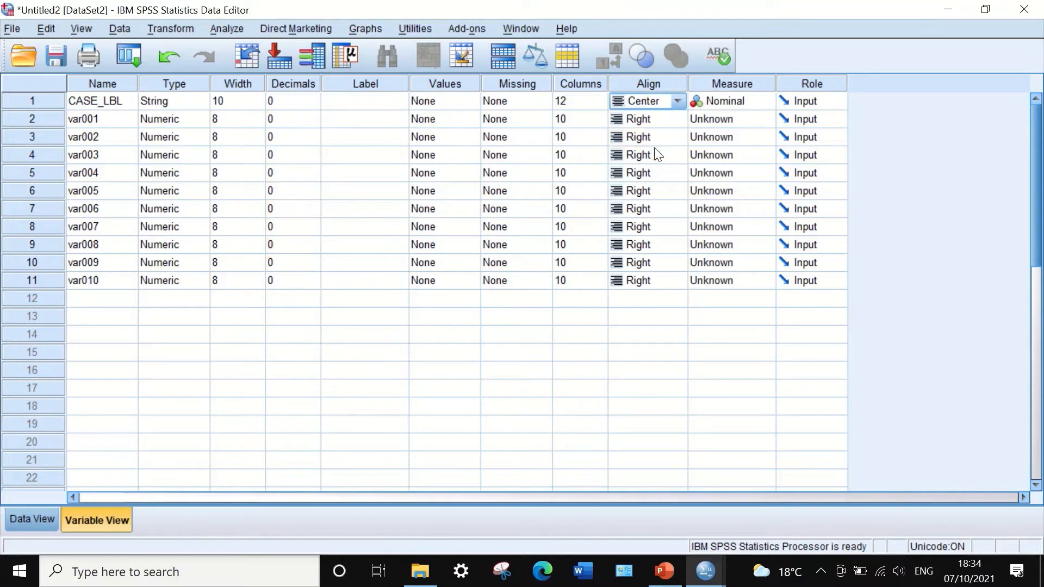
click(654, 119)
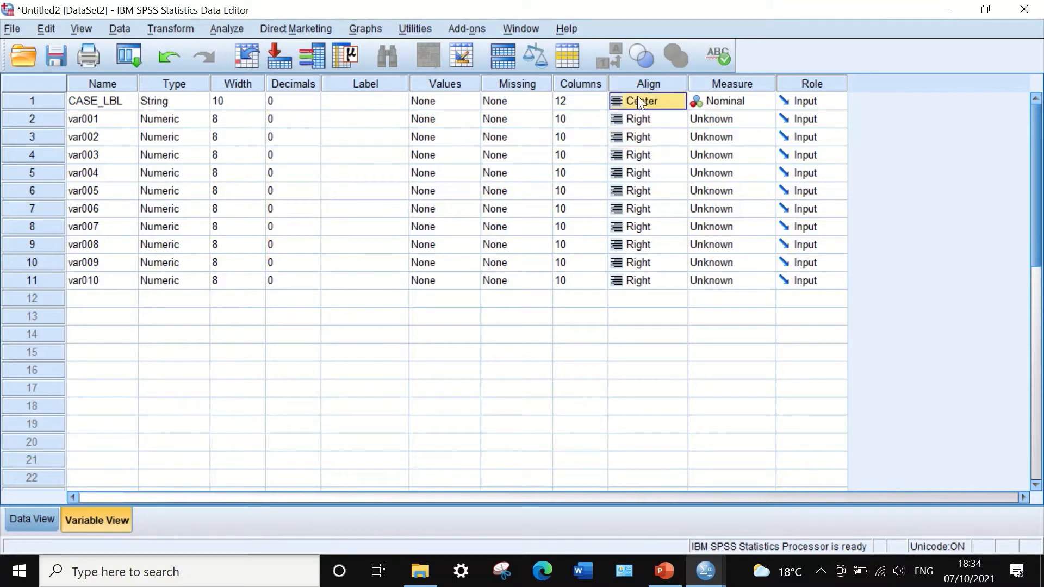
right_click(637, 96)
click(642, 111)
drag(641, 120, 662, 284)
right_click(641, 137)
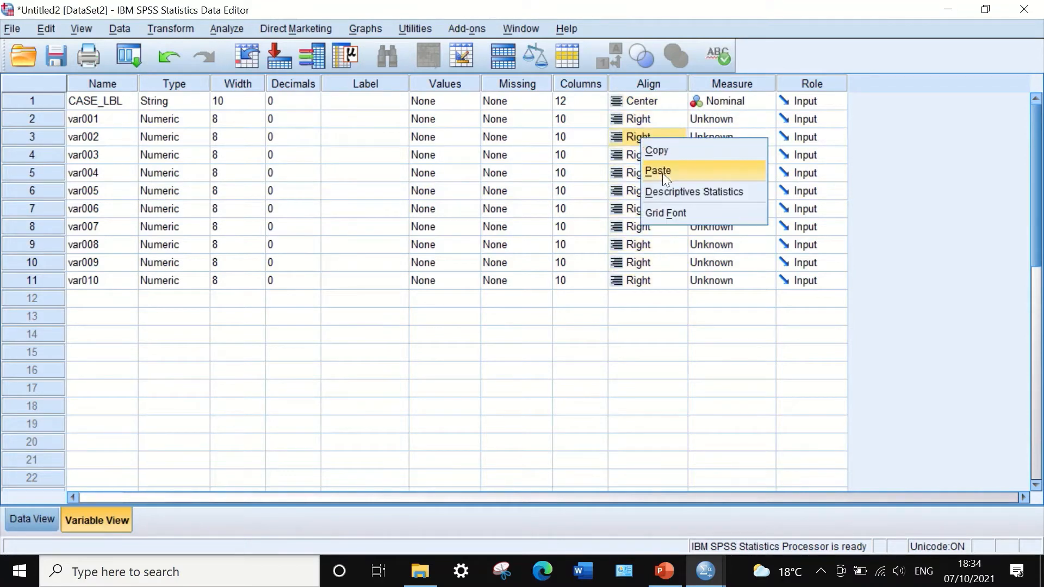
click(662, 173)
- Copy var002's Center alignment to var003 through var010 and to var001
click(652, 119)
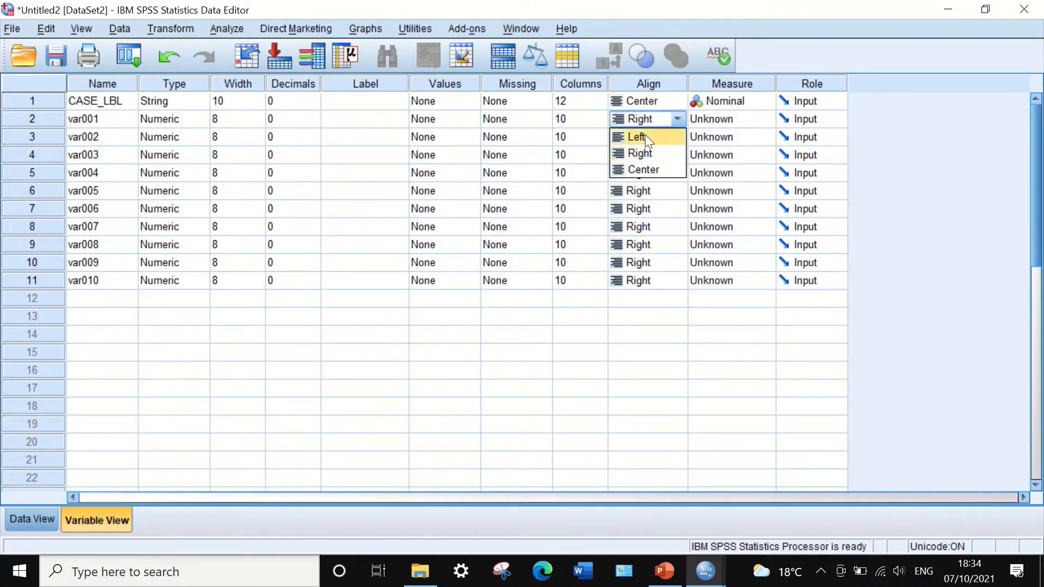
click(648, 105)
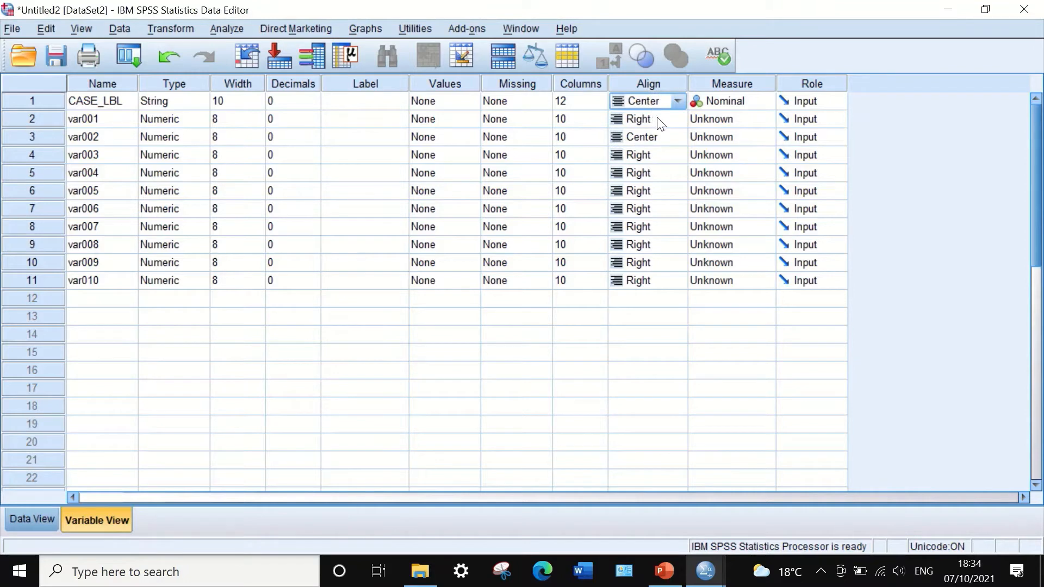
click(641, 136)
right_click(635, 136)
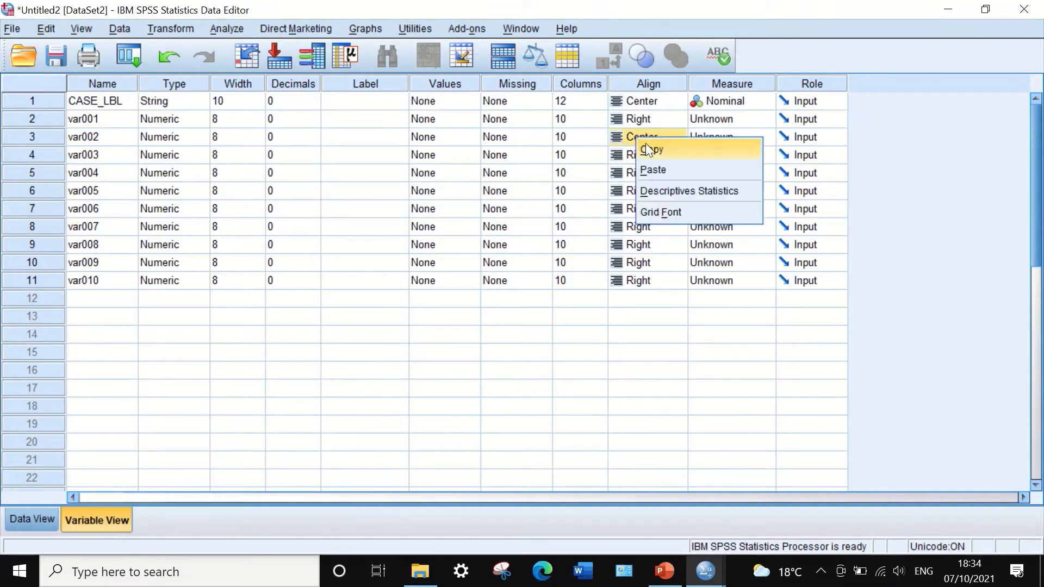
click(653, 150)
drag(654, 155, 655, 280)
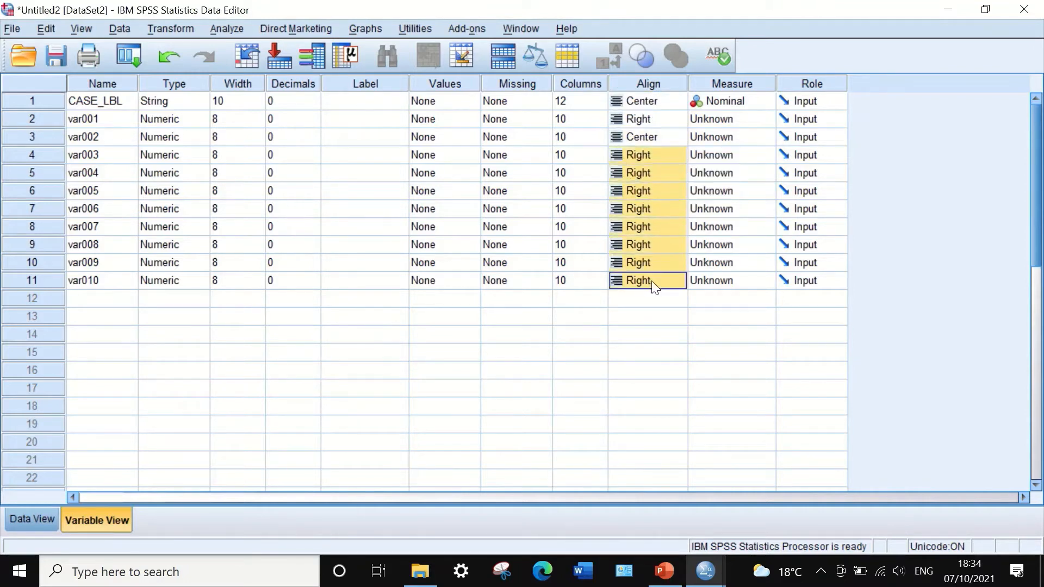
right_click(668, 185)
click(687, 213)
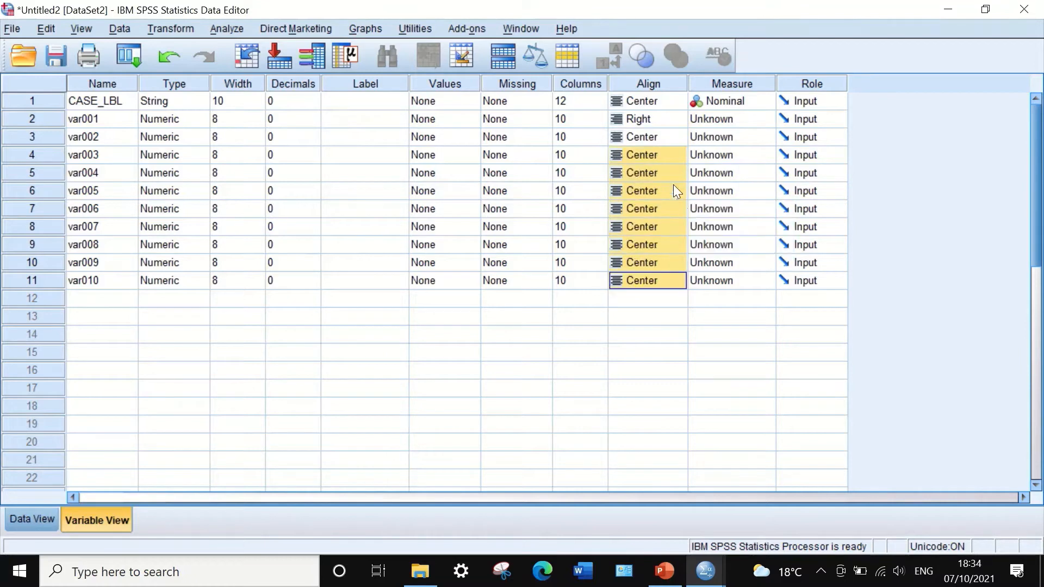
right_click(646, 121)
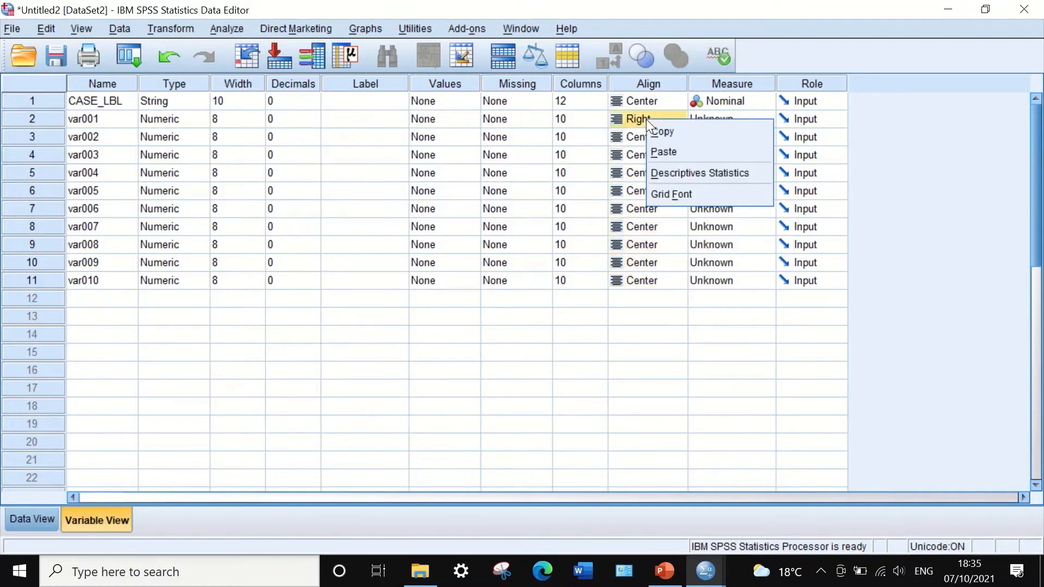
click(671, 148)
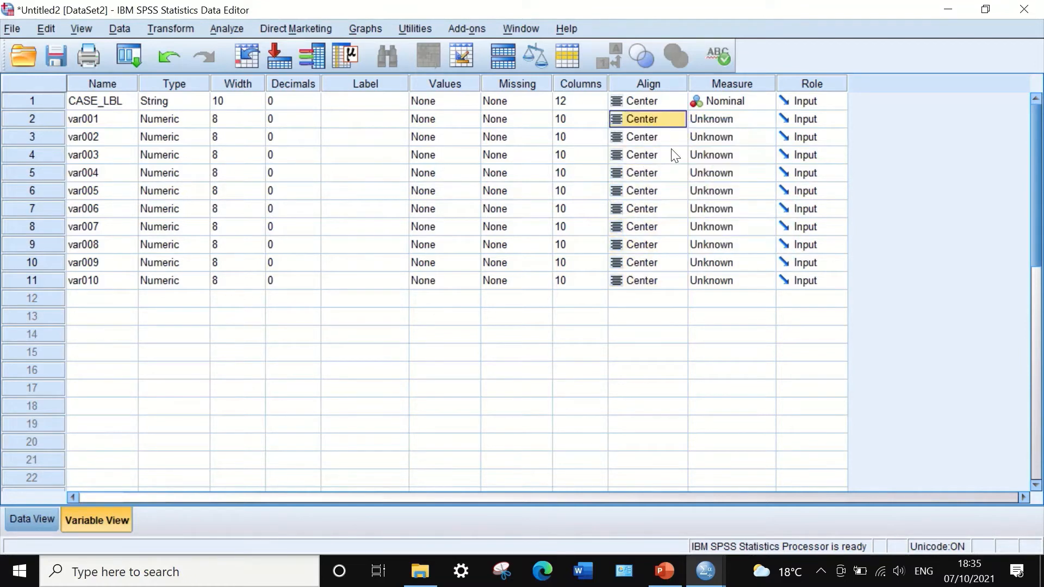
- Set the measurement level of var001, var002, var003 and var005 to Scale
click(746, 121)
click(732, 138)
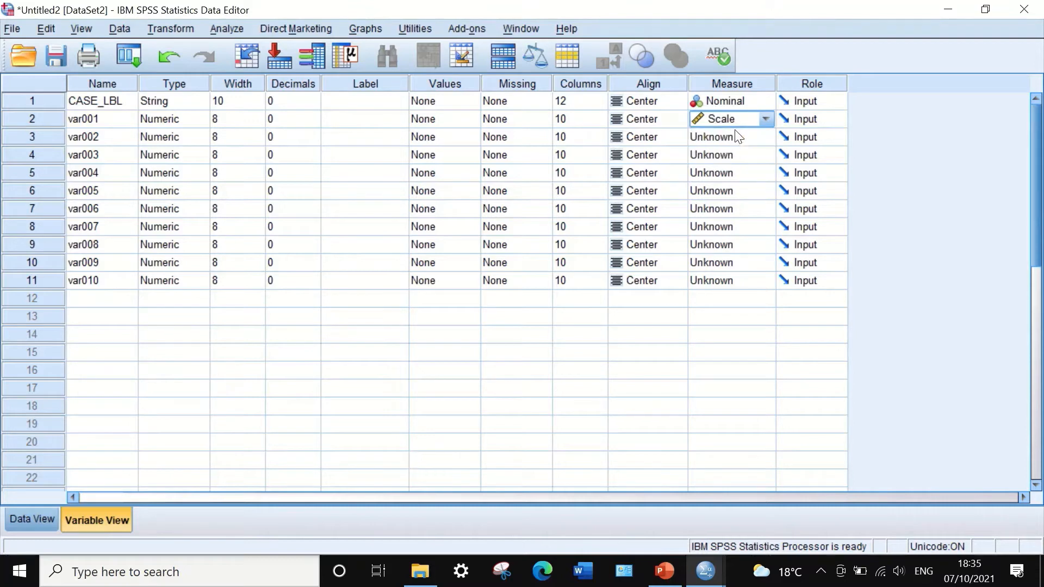
click(735, 100)
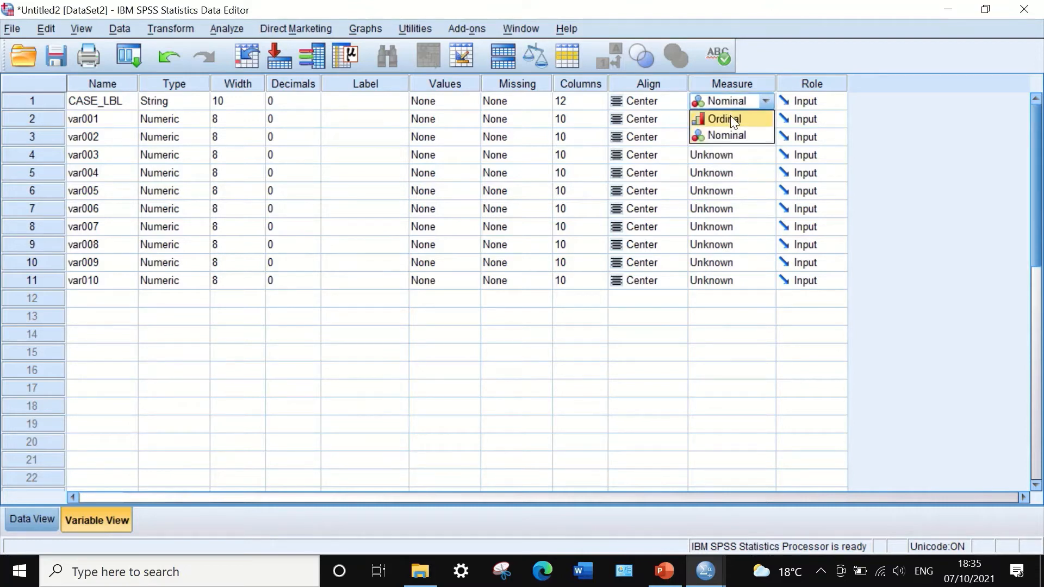
click(723, 119)
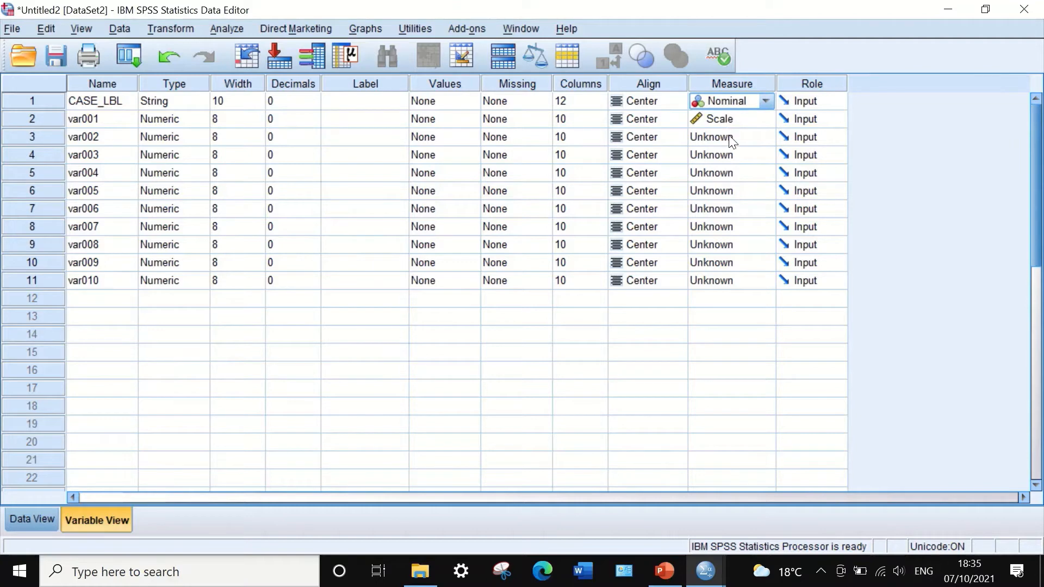
click(733, 118)
click(723, 196)
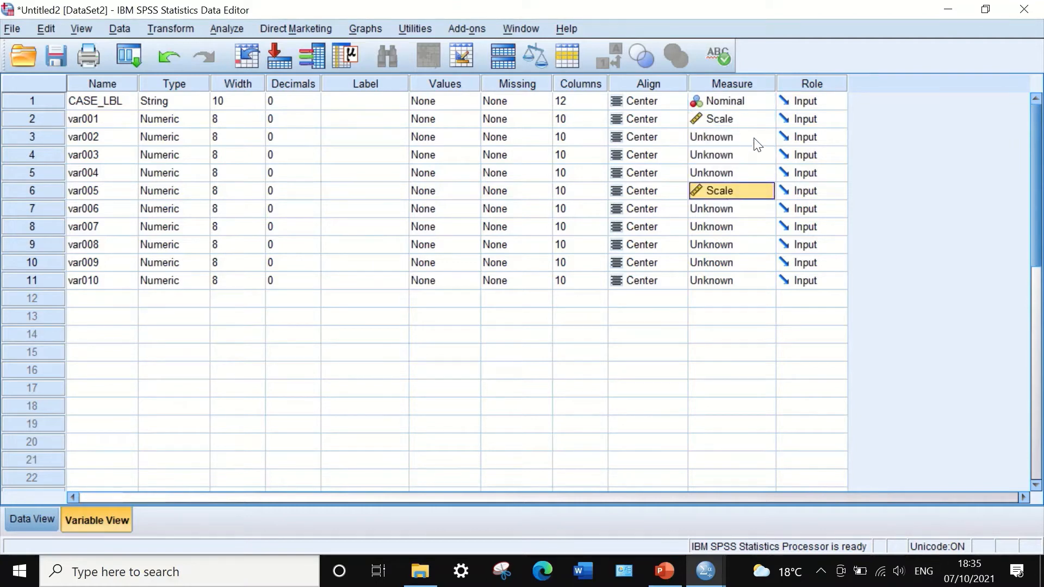
click(694, 138)
click(726, 149)
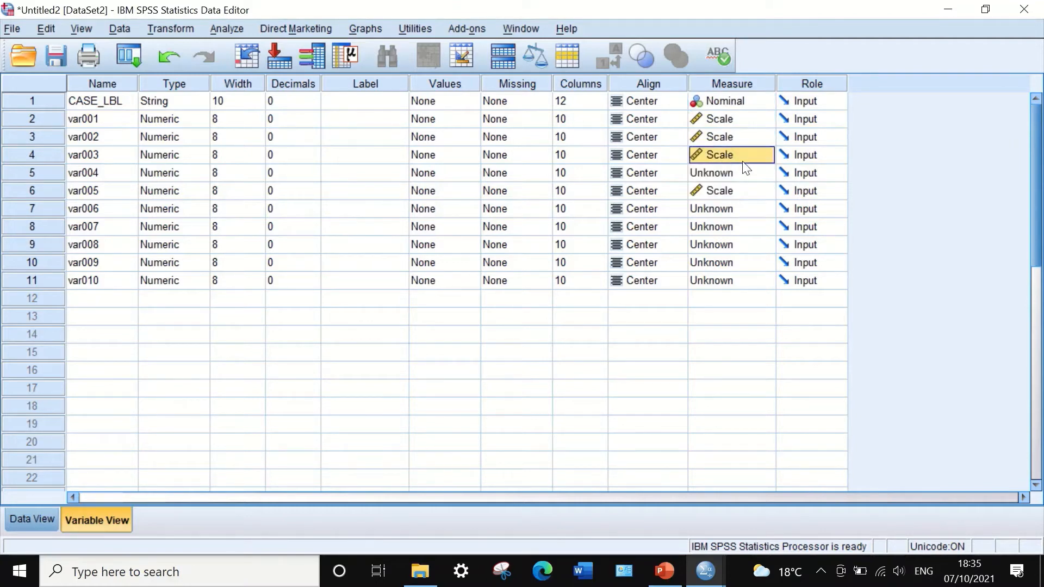
- Set the measurement level of var004 and of var006 through var010 to Scale
click(730, 178)
click(725, 197)
click(725, 207)
click(720, 227)
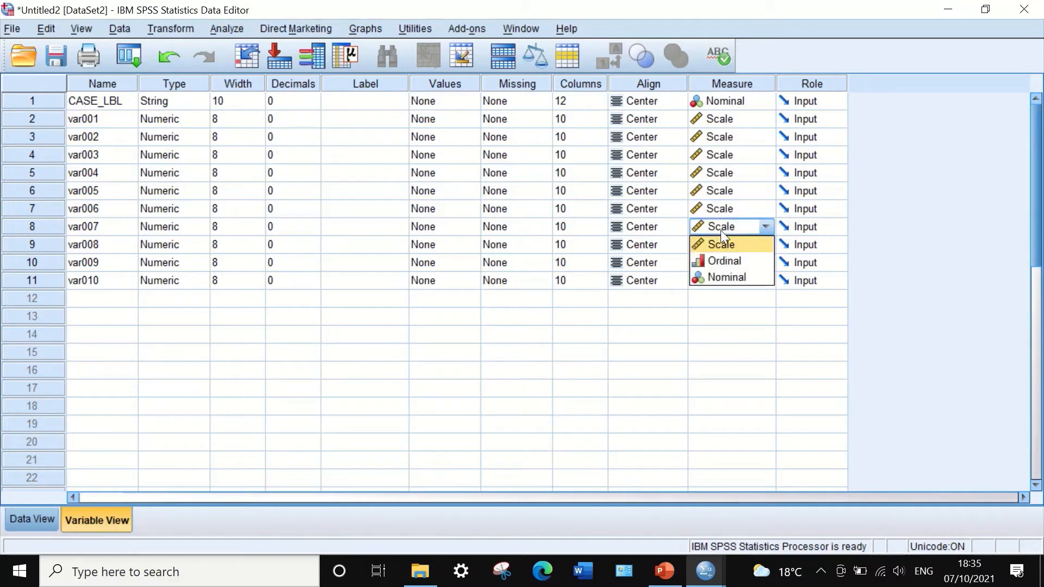
click(718, 281)
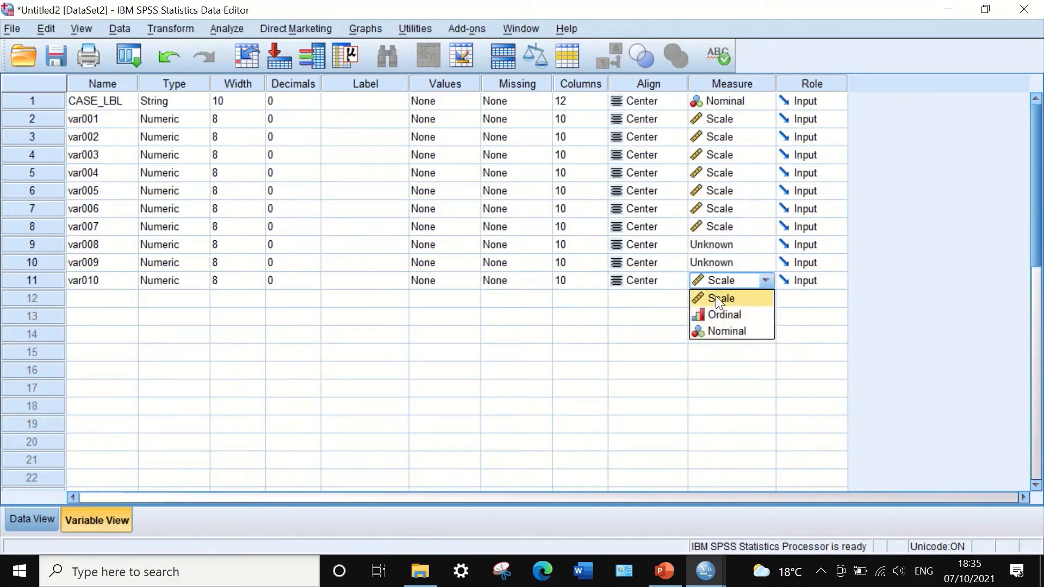
click(720, 263)
click(715, 245)
click(739, 314)
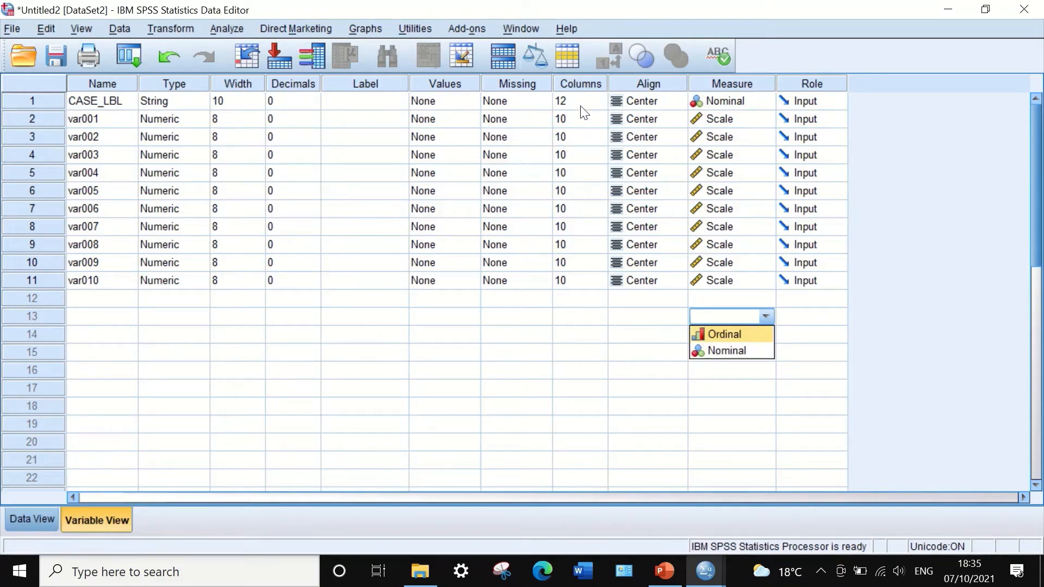
- Reduce the display column width of CASE_LBL to 4
click(598, 102)
click(597, 102)
click(597, 103)
click(597, 102)
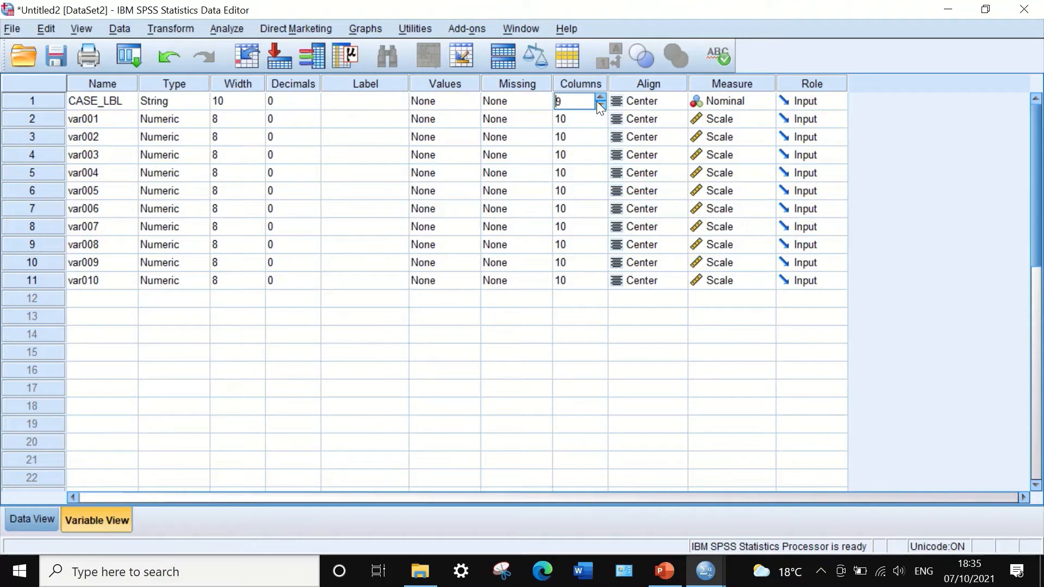
click(597, 102)
click(597, 103)
click(601, 106)
click(600, 106)
- Copy CASE_LBL's display column width of 4 to var002 and var001
click(573, 118)
click(563, 98)
right_click(564, 99)
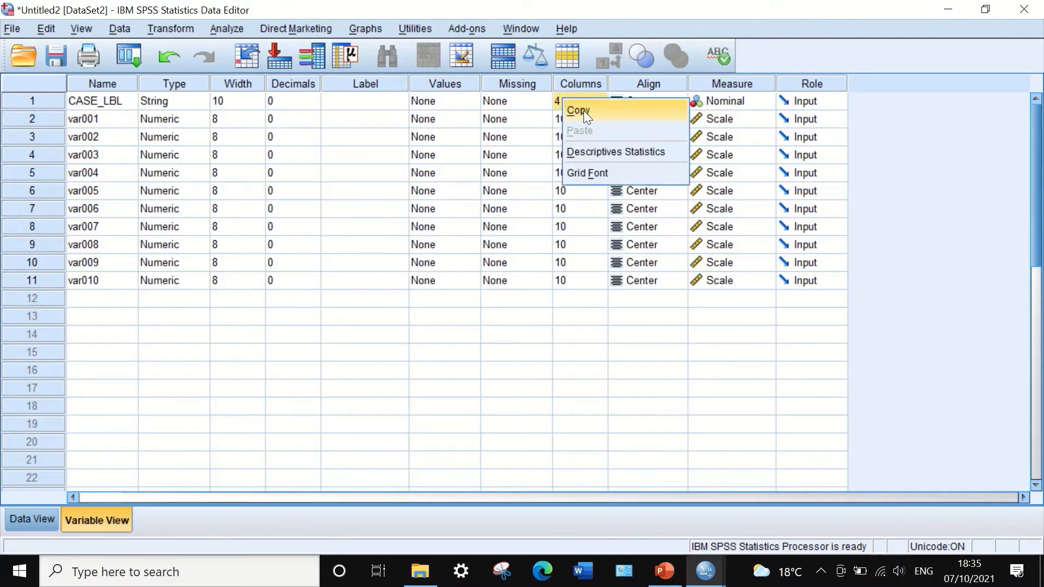
click(583, 109)
drag(574, 118, 592, 281)
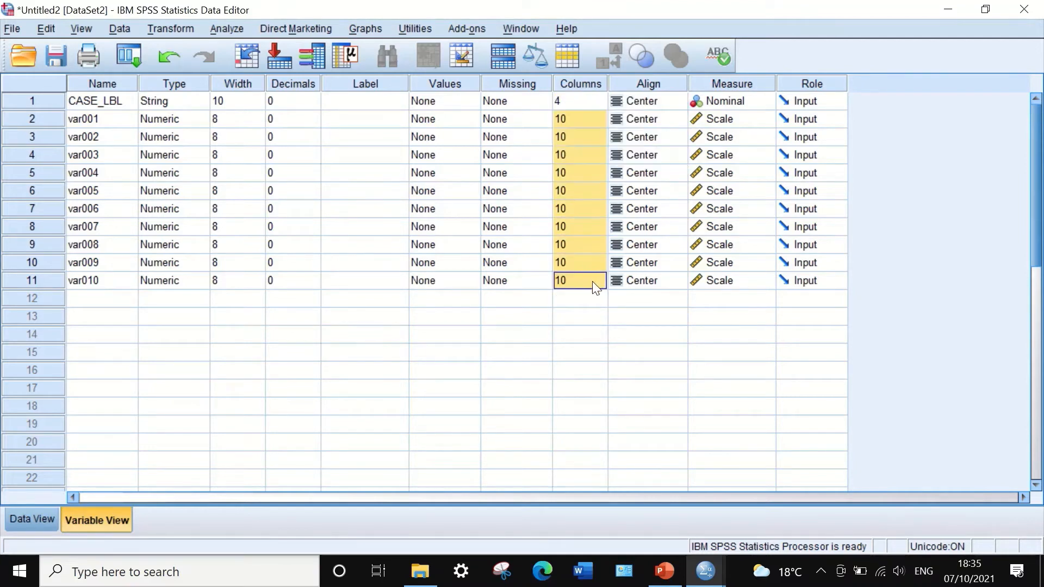
right_click(574, 136)
click(590, 163)
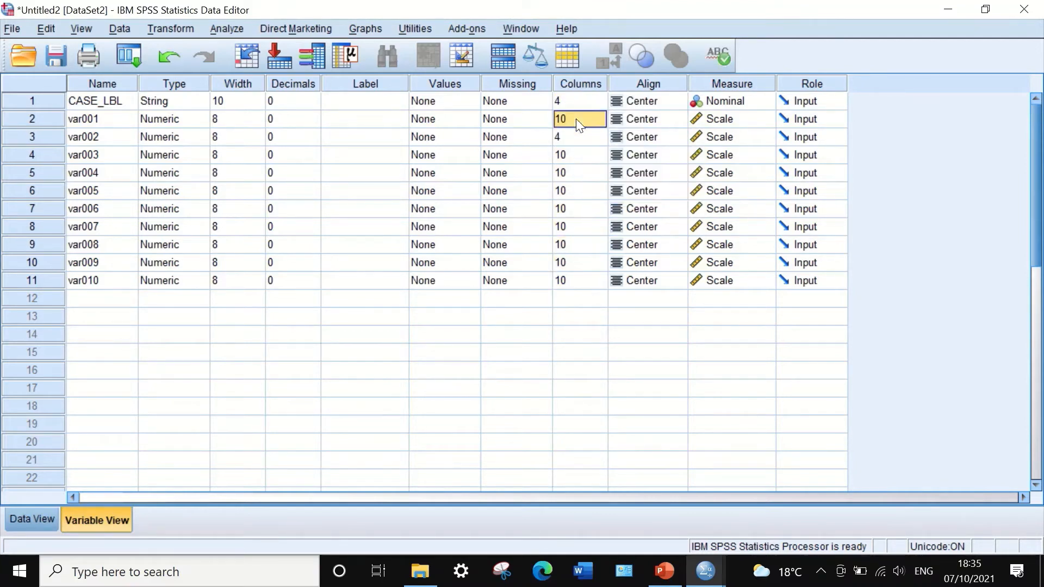
right_click(576, 118)
click(582, 150)
- Apply the copied column width of 4 to var003 through var010 and view the data grid
click(579, 156)
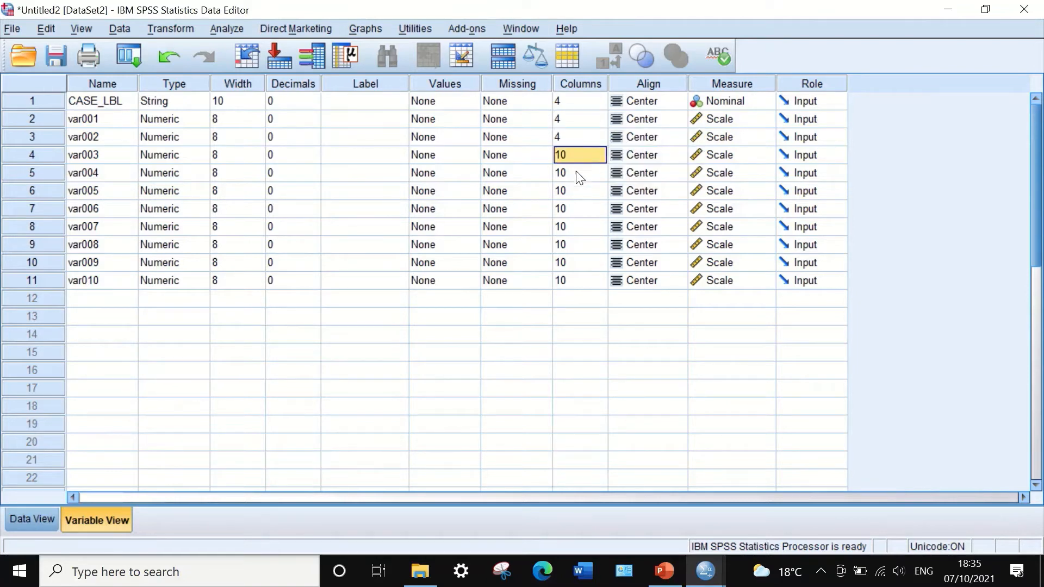
drag(576, 172, 589, 281)
right_click(583, 150)
click(582, 156)
click(580, 136)
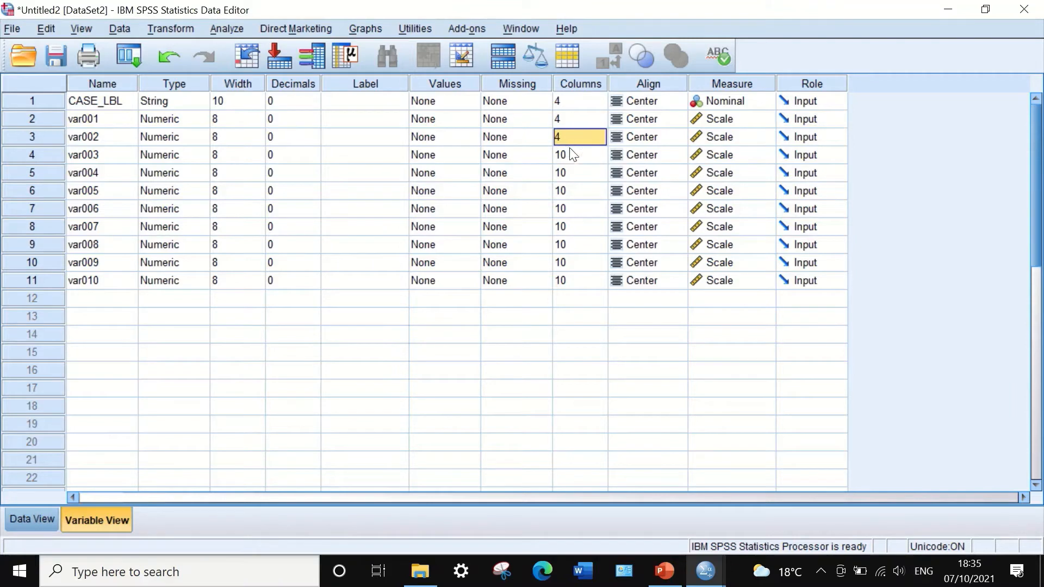
drag(573, 152, 586, 277)
key(ctrl+v)
click(584, 302)
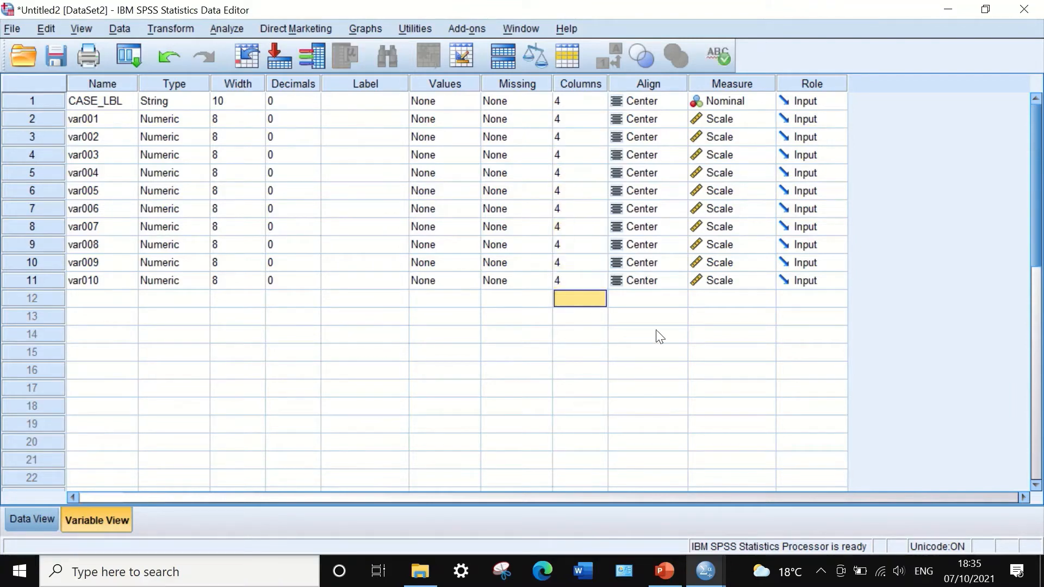
click(31, 520)
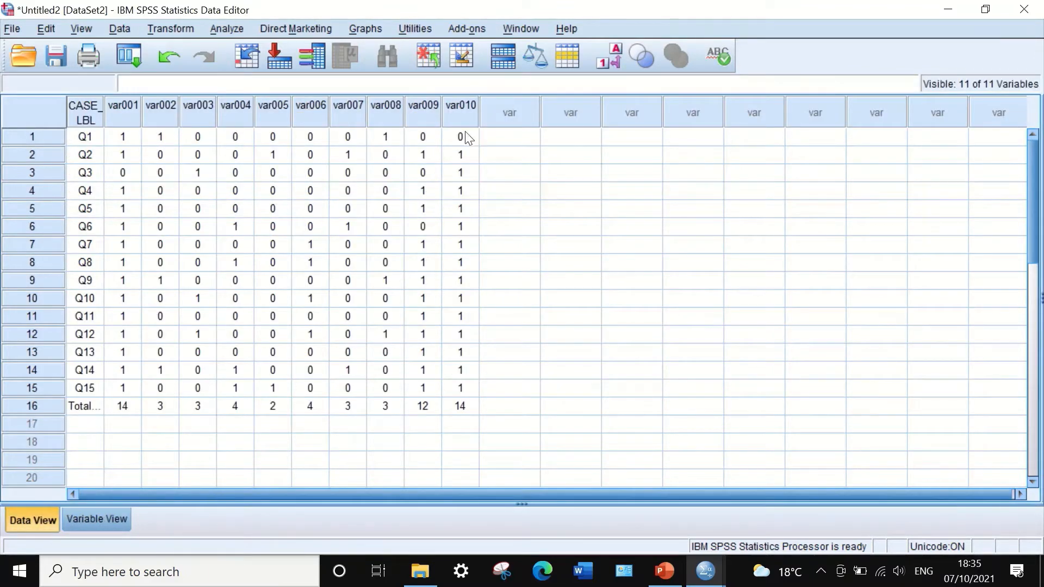
- Rename var001 through var010 by replacing every "var0" in the variable names with "S"
click(94, 521)
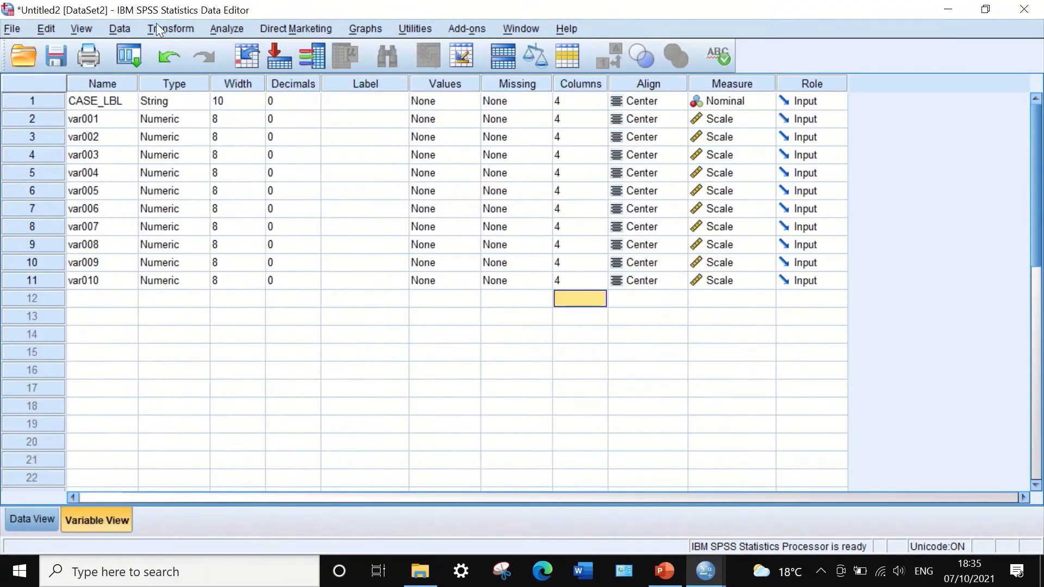
click(107, 120)
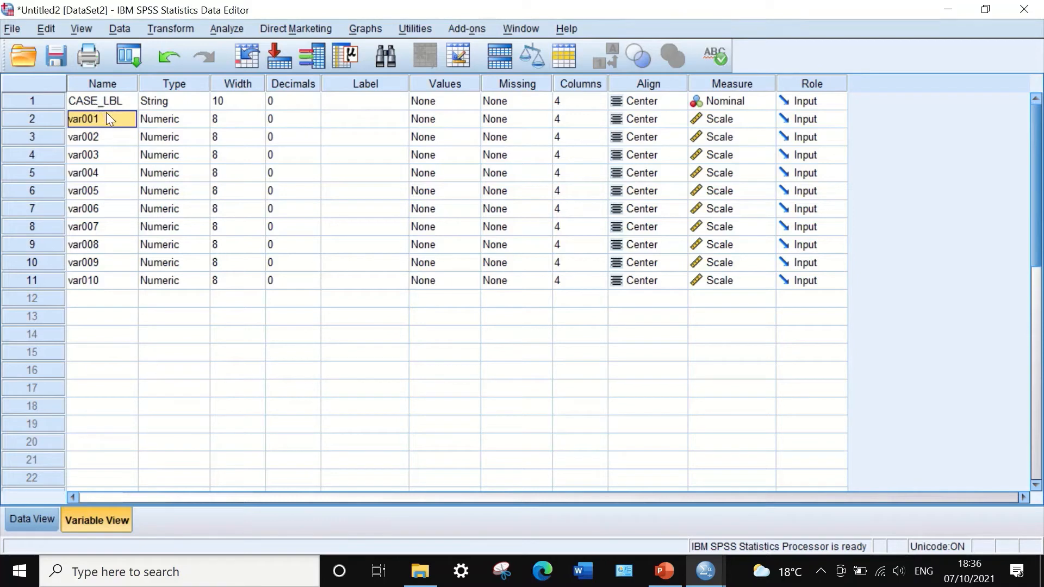
drag(106, 112, 119, 280)
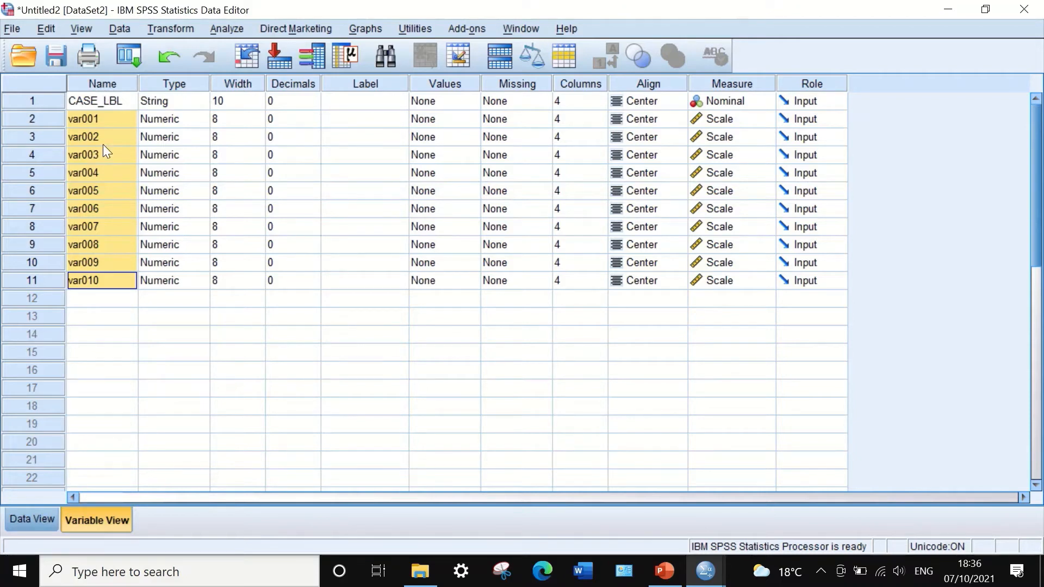
key(ctrl+f)
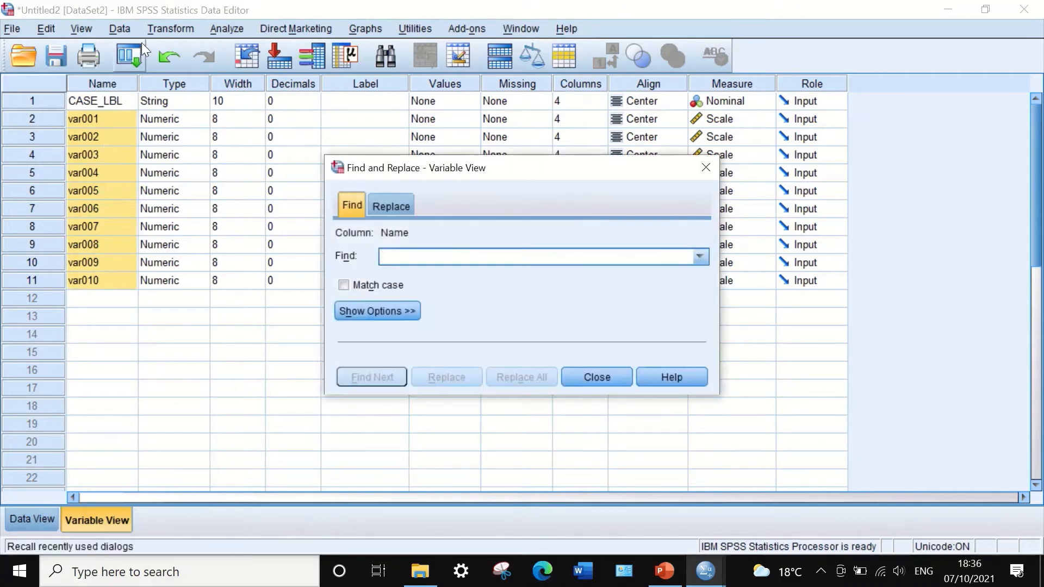
click(396, 205)
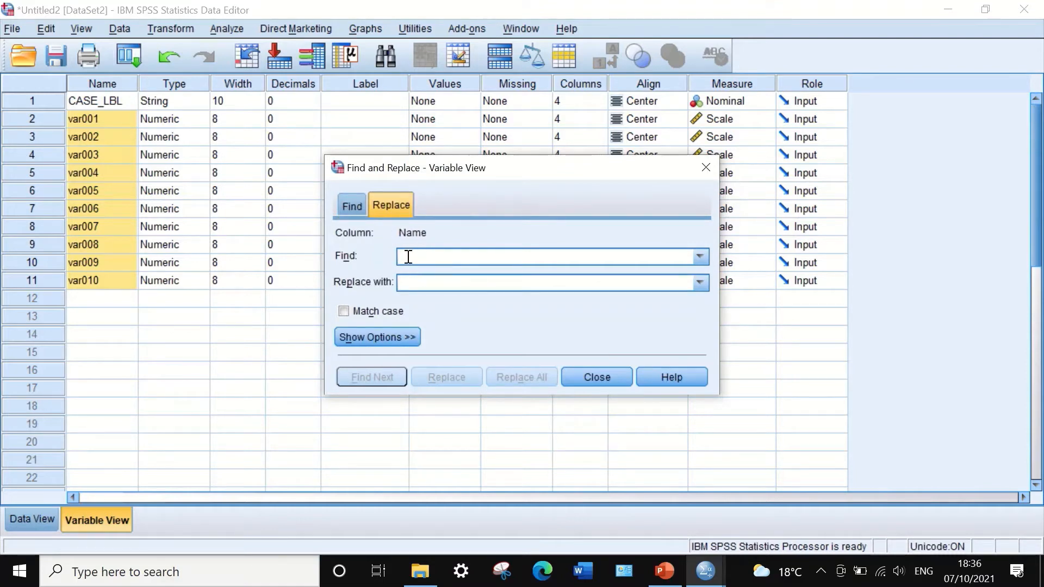
text(var0)
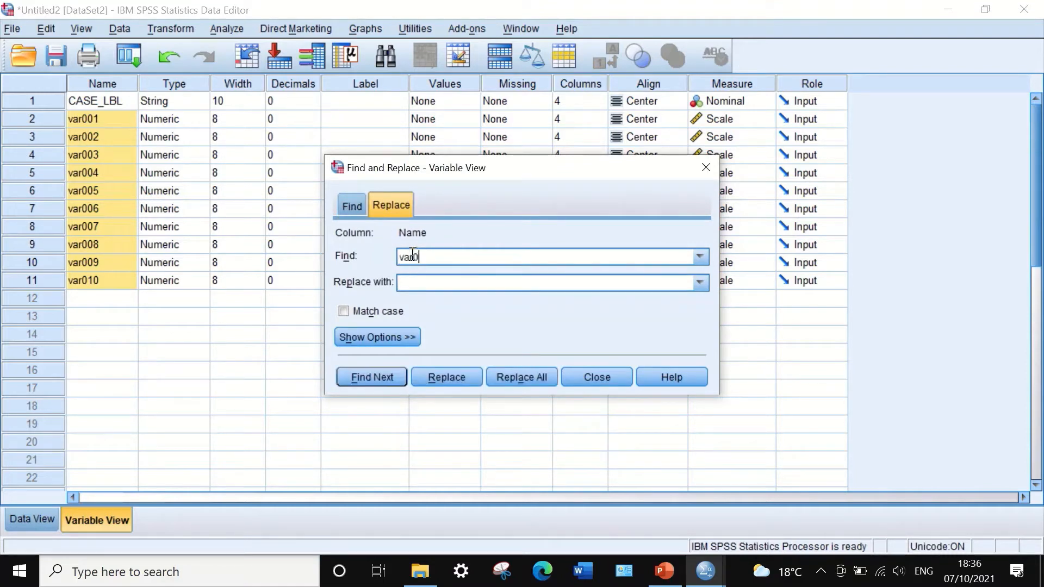
click(415, 278)
text(S)
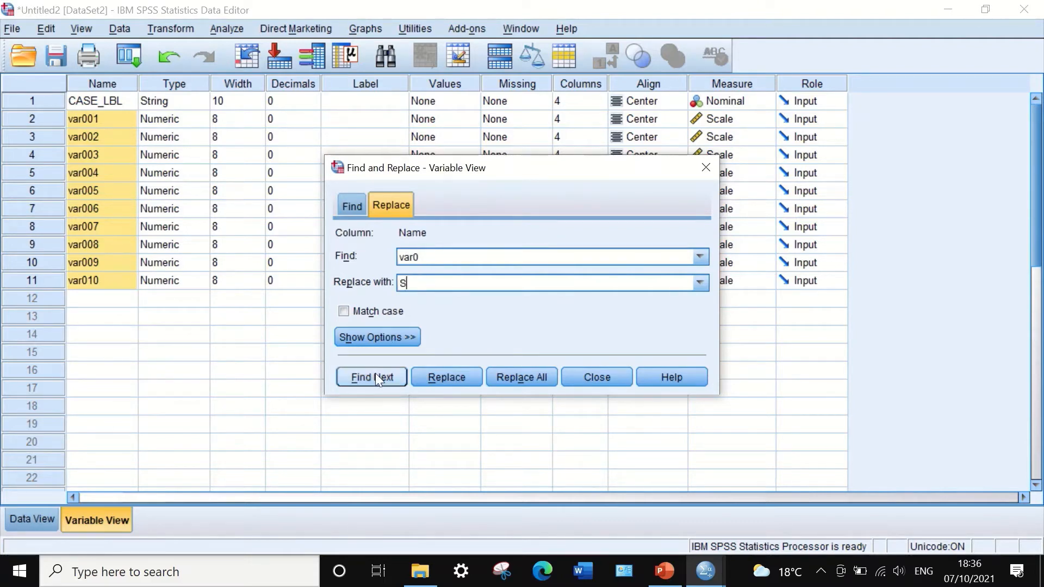
click(516, 377)
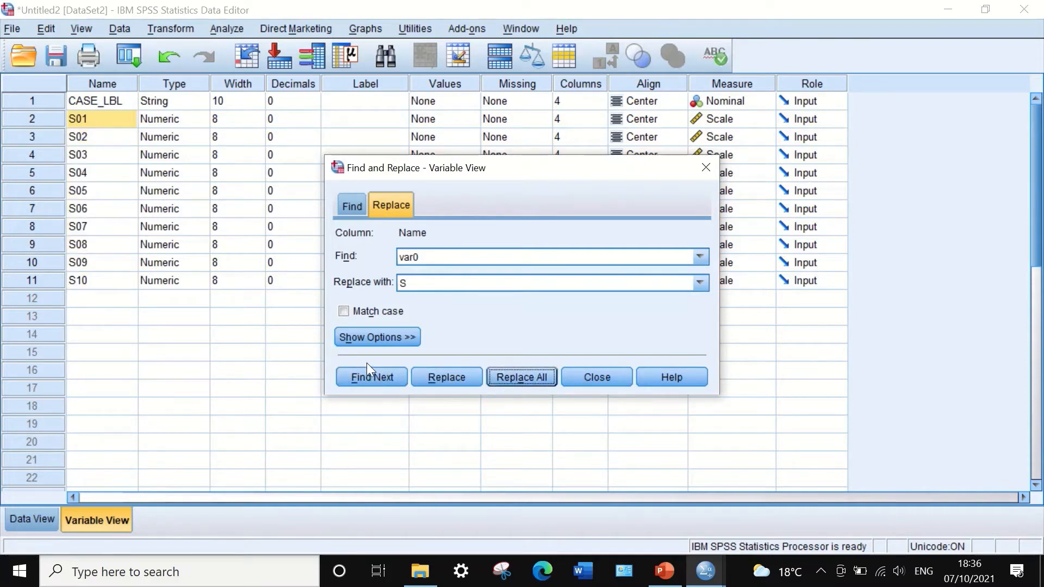
click(575, 376)
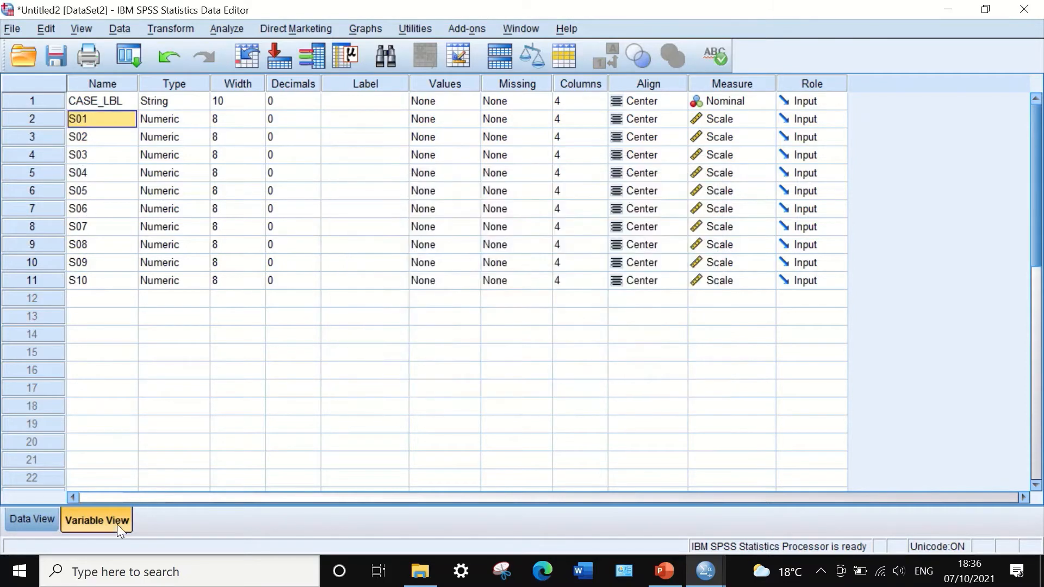
- Set up a Compute Variable calculation with target variable P and the statistical Mean function as its expression
click(33, 517)
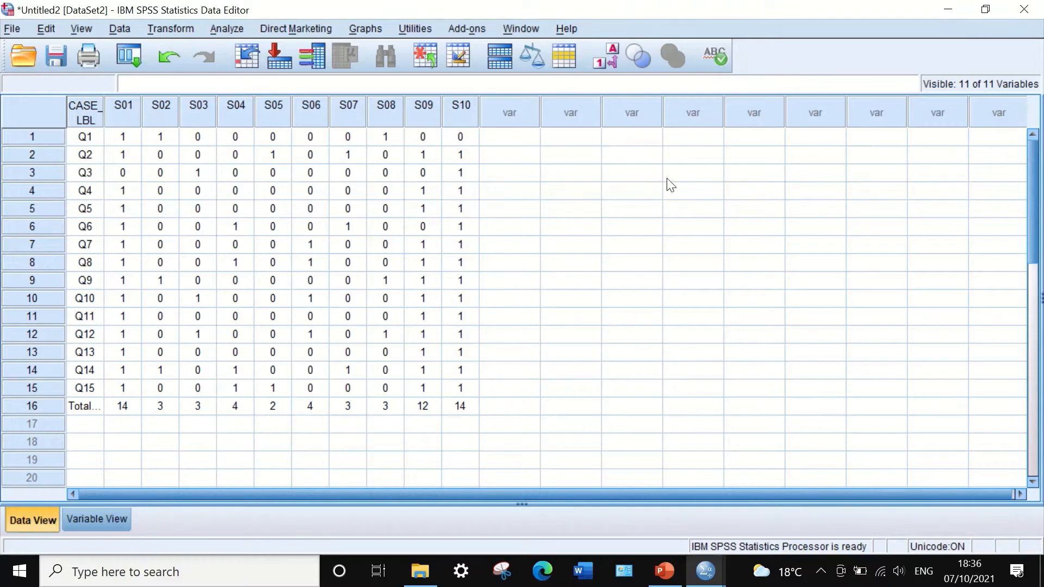
click(179, 30)
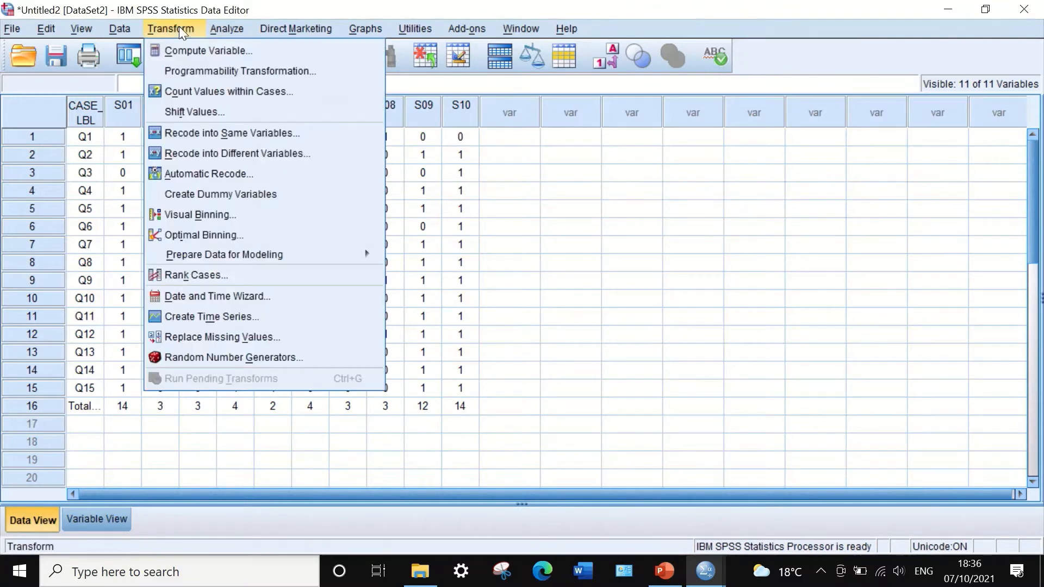
click(199, 52)
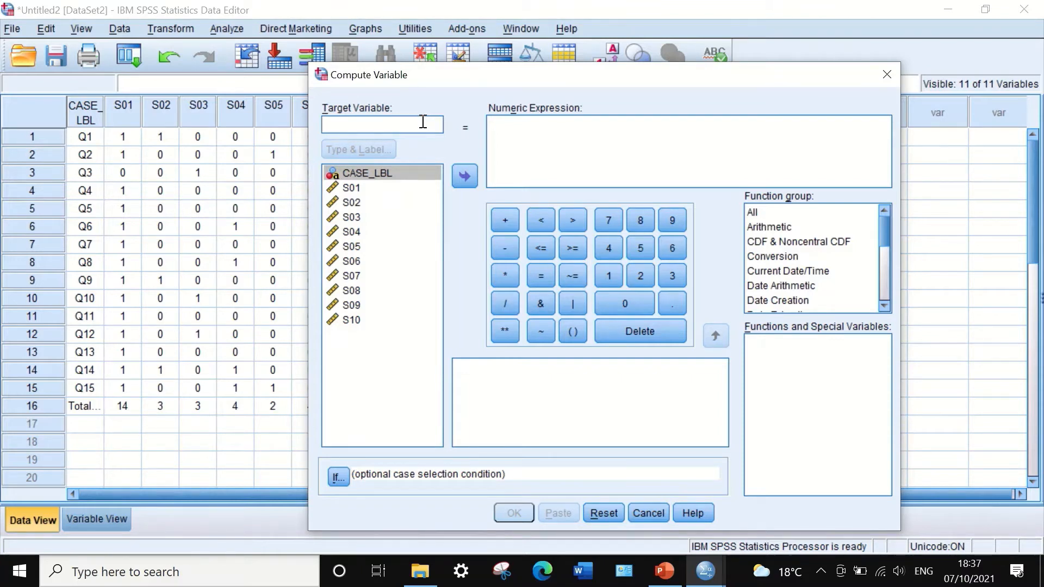
text(P)
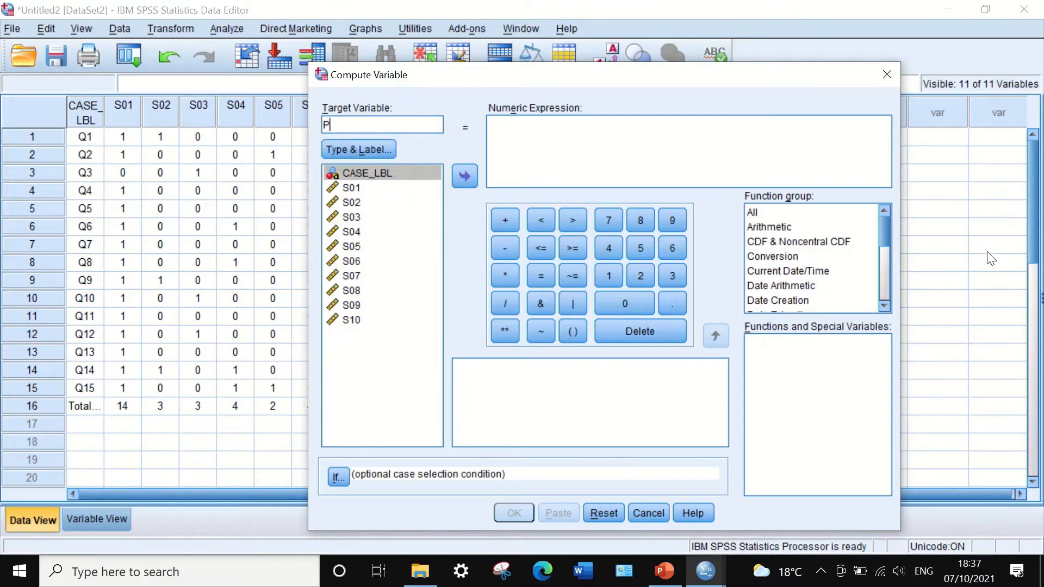
click(516, 144)
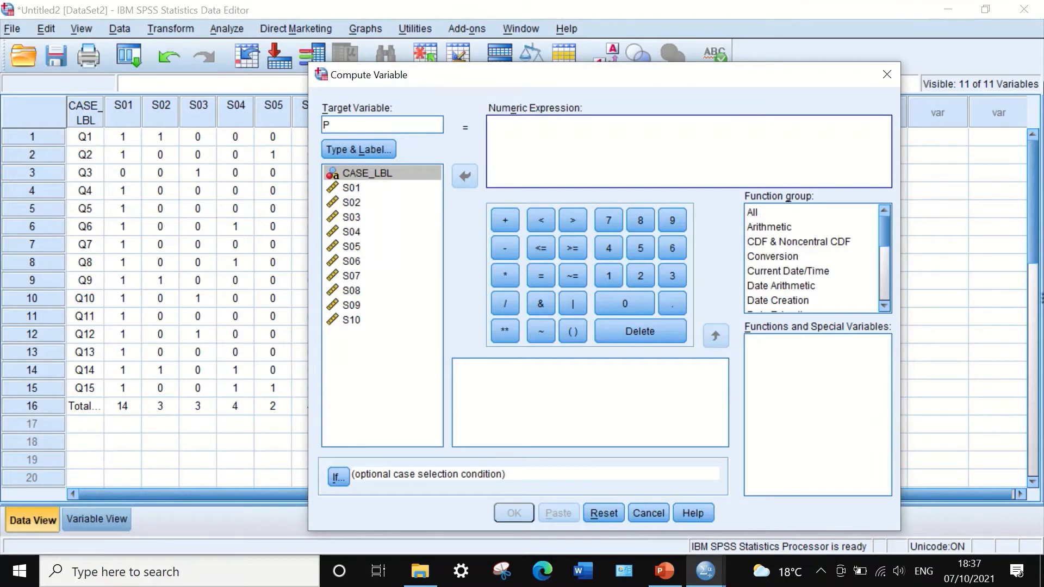
click(802, 213)
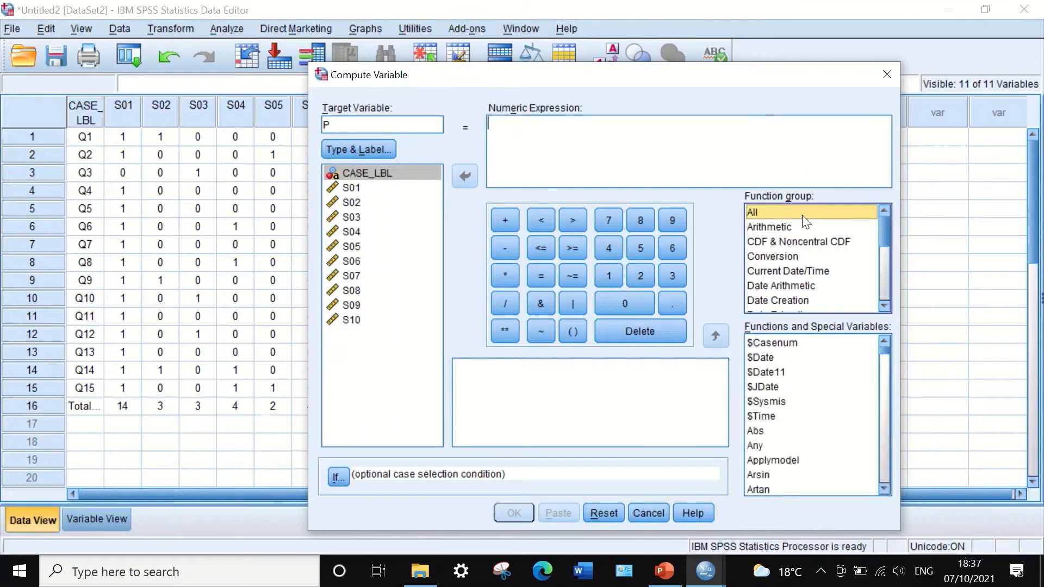
drag(885, 231, 876, 277)
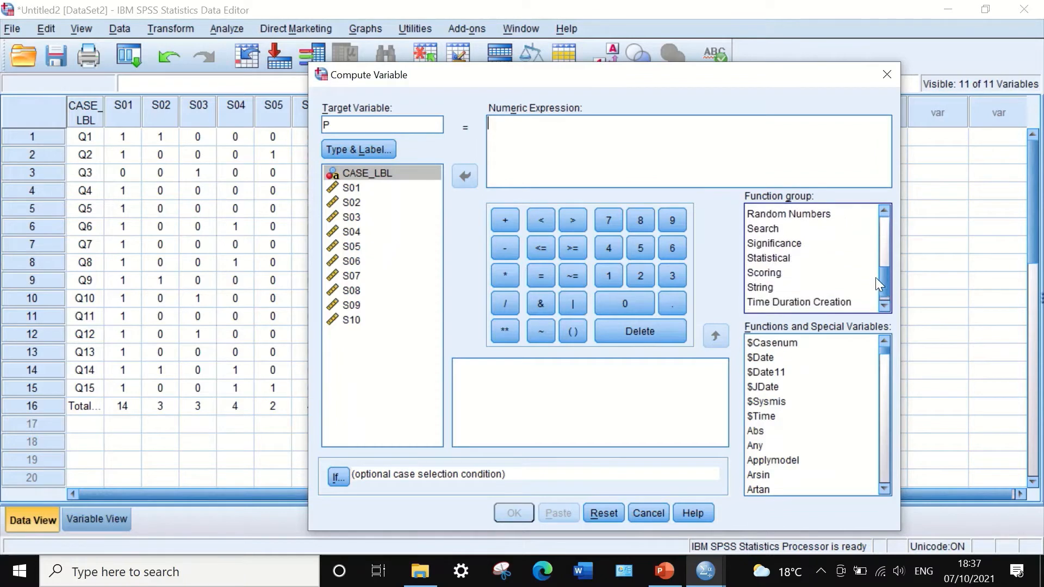
click(785, 260)
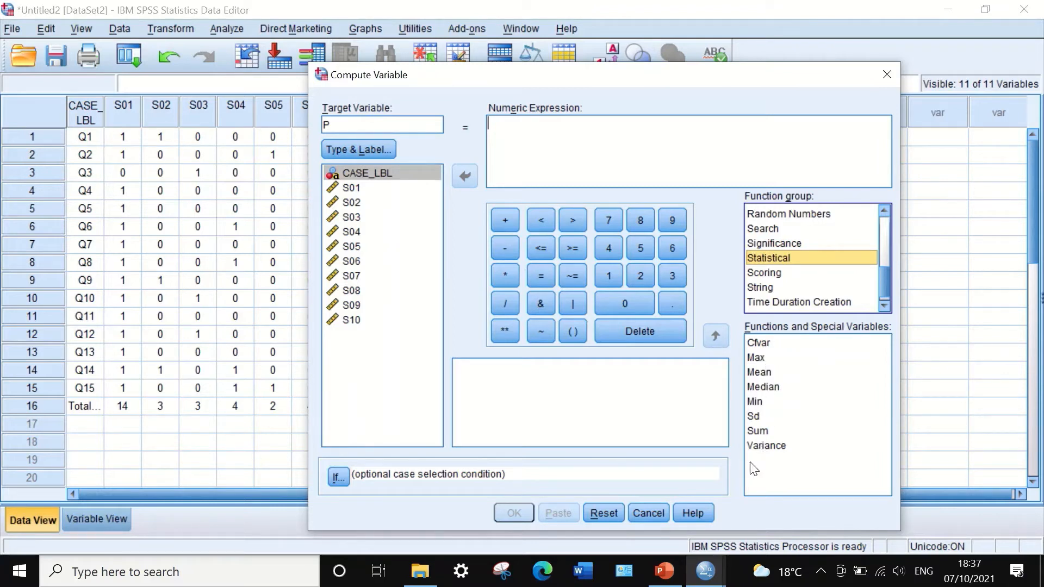
drag(769, 373, 520, 133)
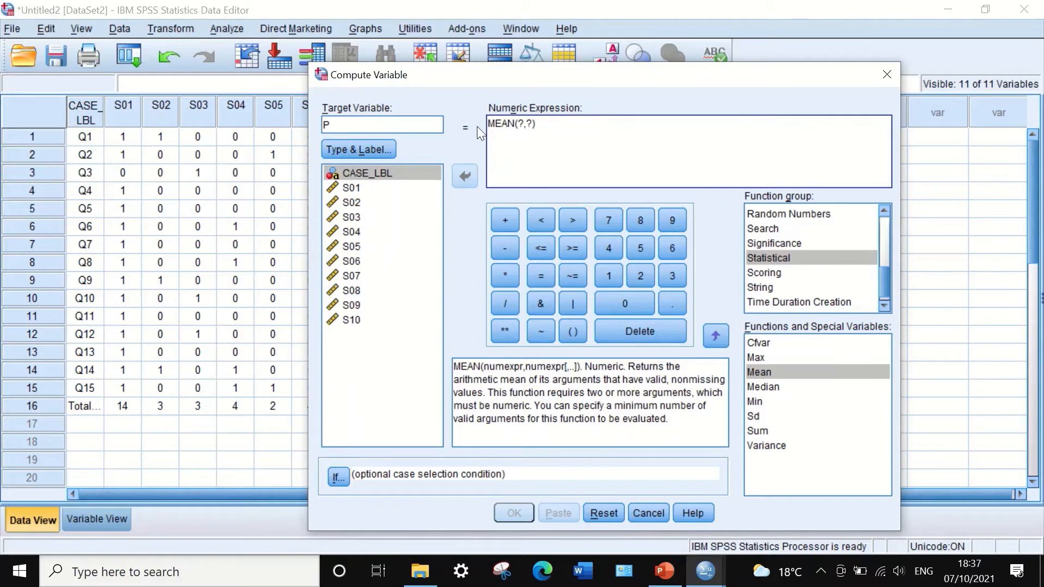
- Replace the two placeholder arguments of the MEAN expression with S01 and S02
double_click(524, 124)
key(BackSpace)
click(374, 189)
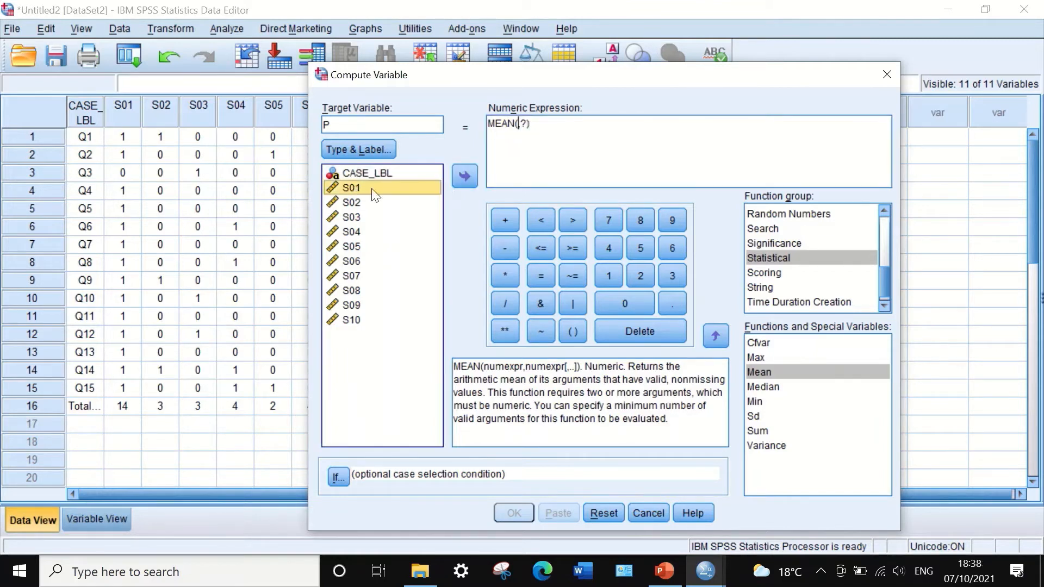
click(465, 176)
double_click(544, 124)
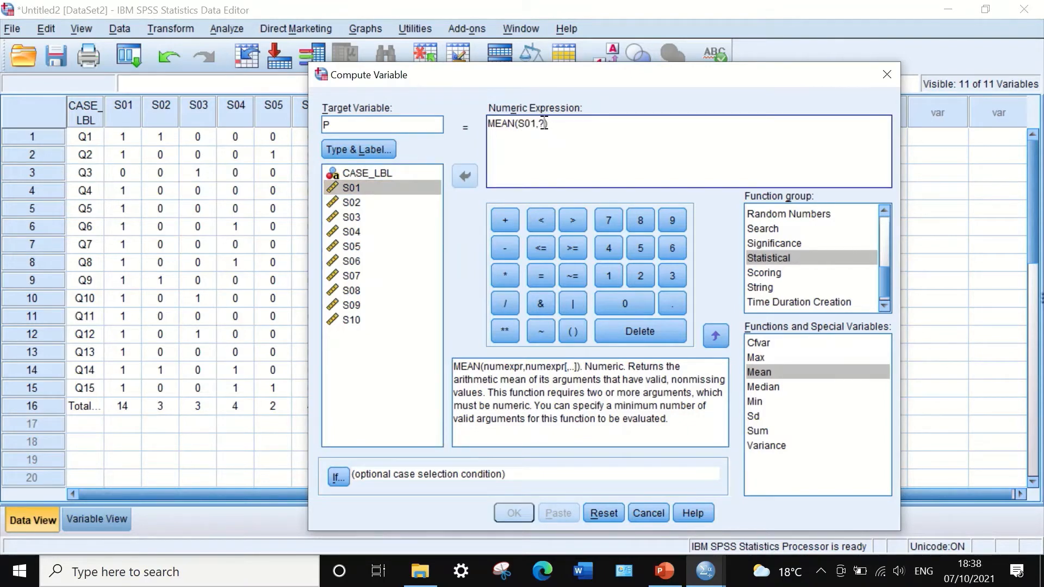
key(BackSpace)
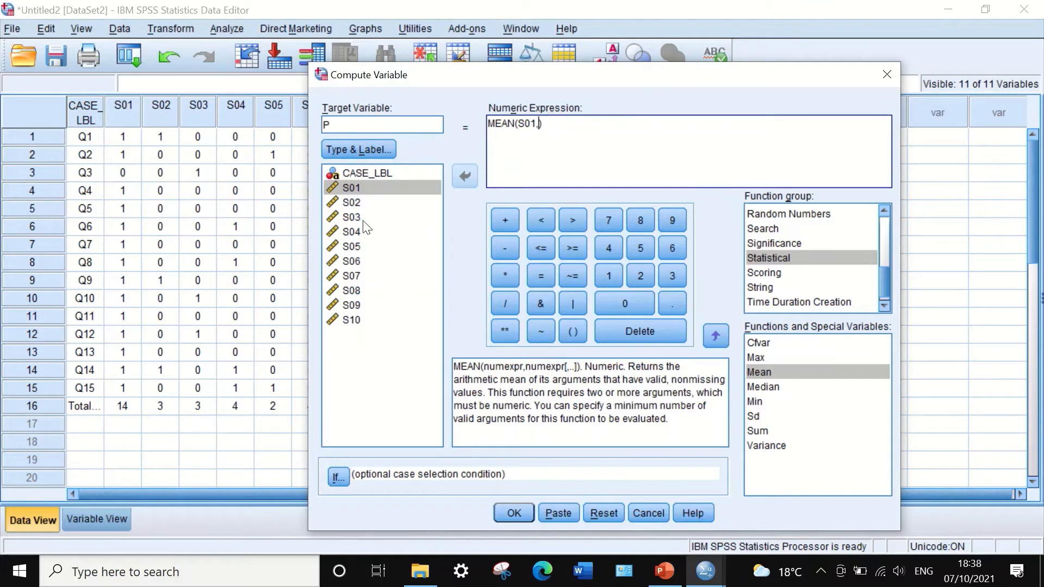
click(358, 202)
click(465, 175)
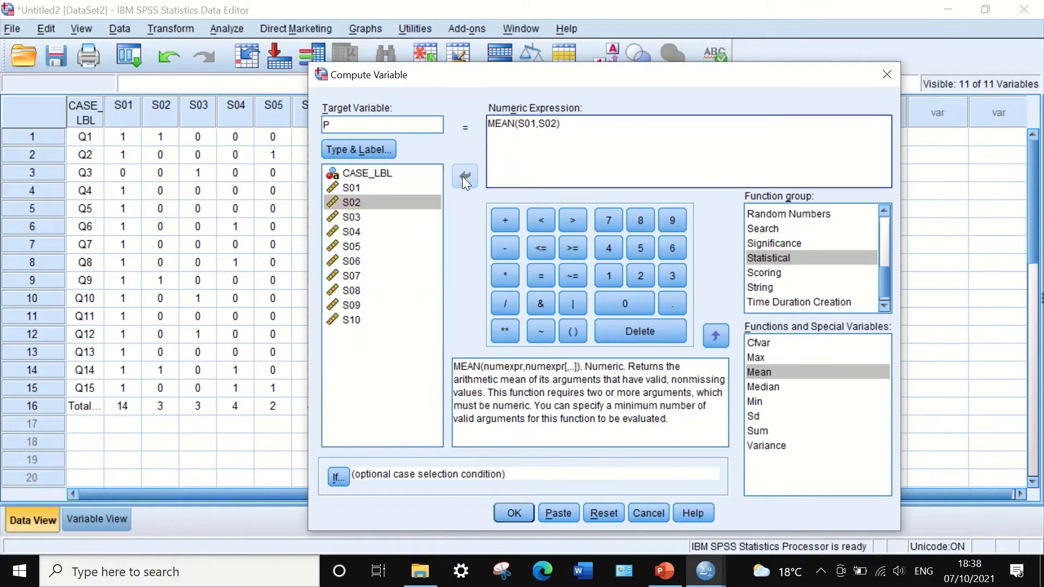
- Add S03 and S04 as further comma-separated arguments of the MEAN expression
text(,)
click(352, 215)
click(353, 217)
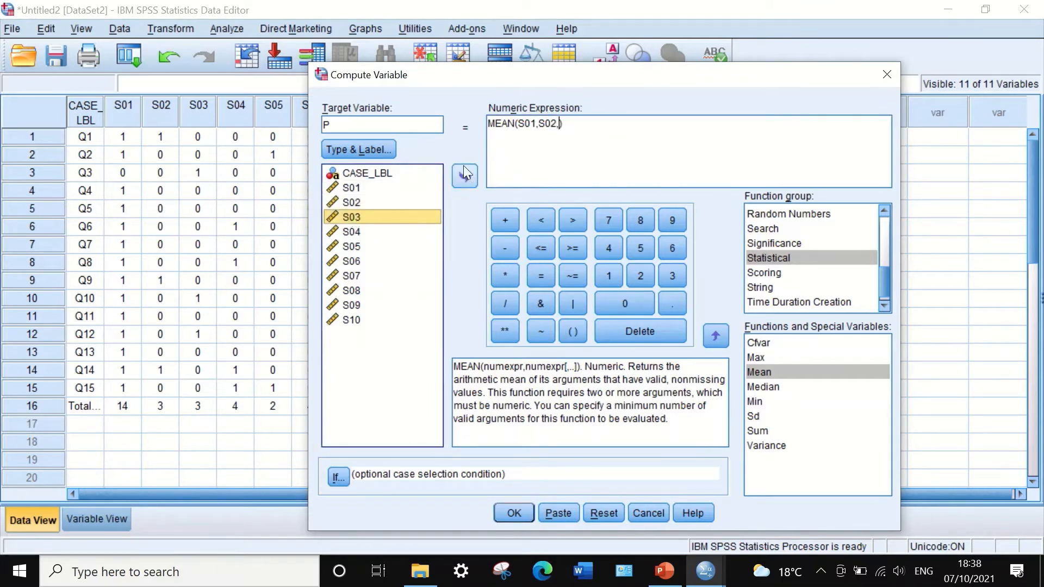
click(464, 168)
text(,)
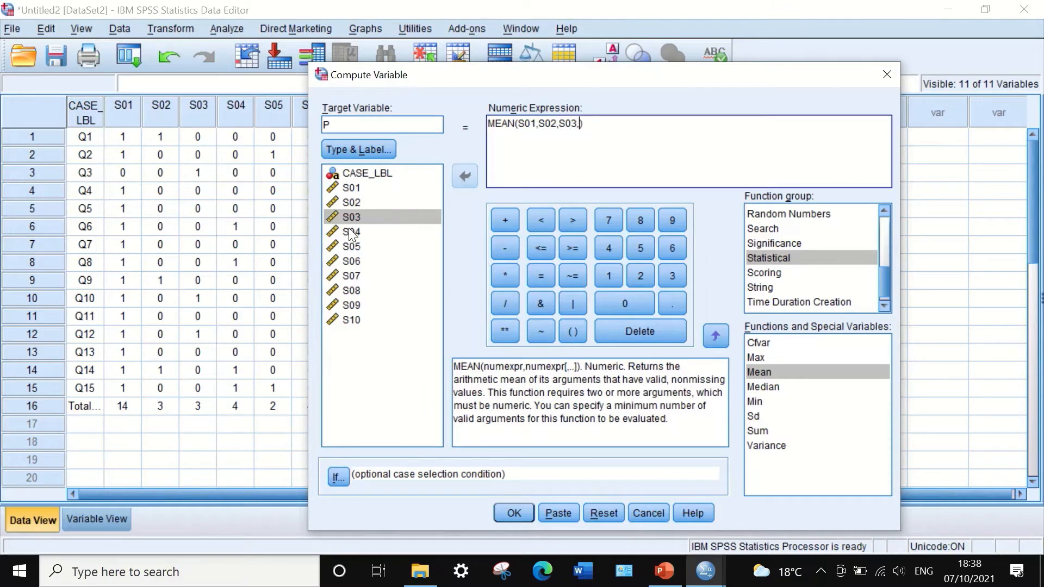
click(349, 228)
click(466, 174)
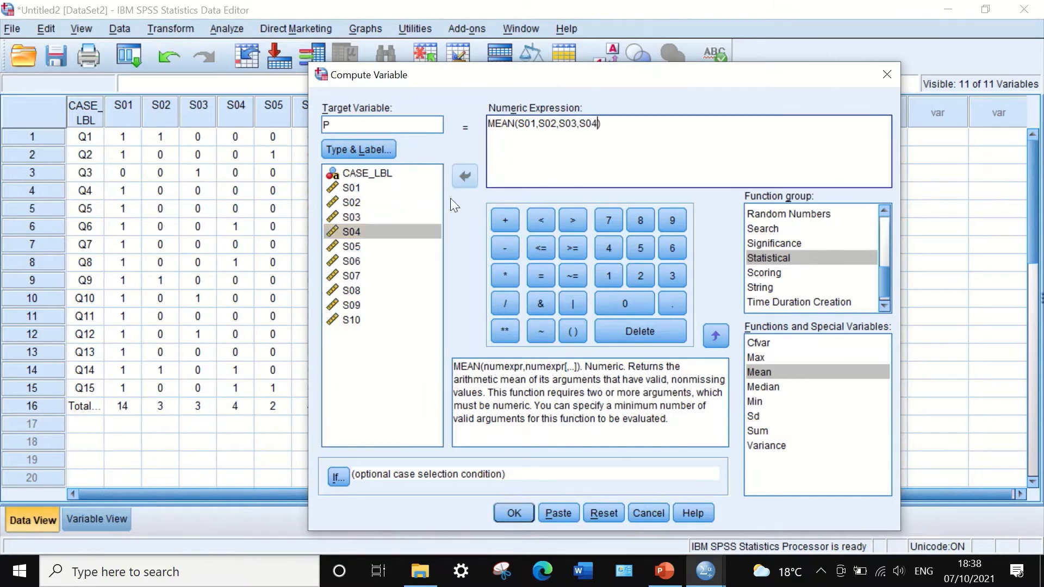
- Add S05 and S06 as further comma-separated arguments of the MEAN expression
text(,)
click(351, 246)
click(468, 173)
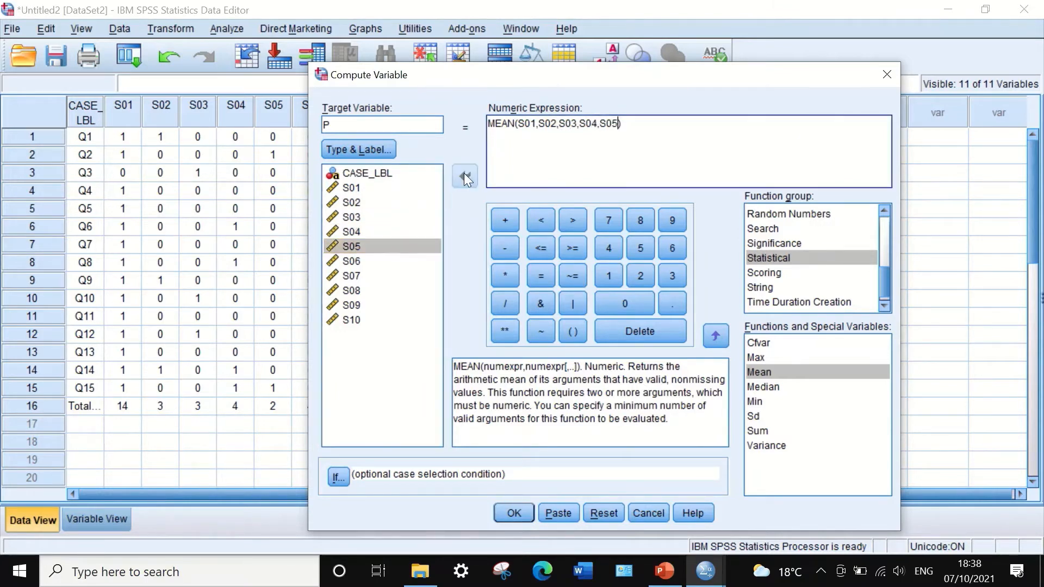
text(,)
click(351, 261)
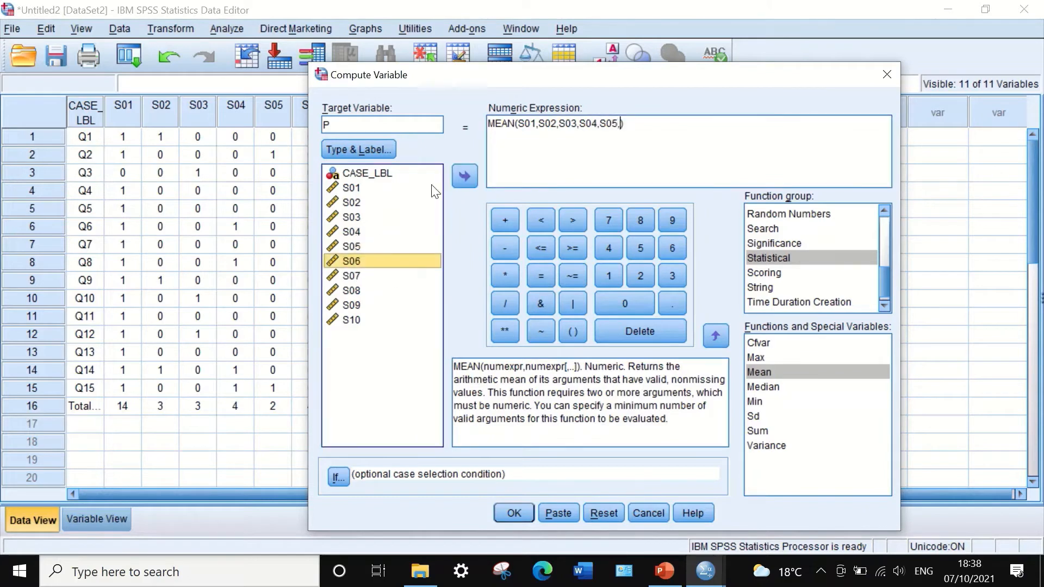
click(460, 178)
- Extend the MEAN expression with S07 and S08, separating all its arguments with commas
click(357, 275)
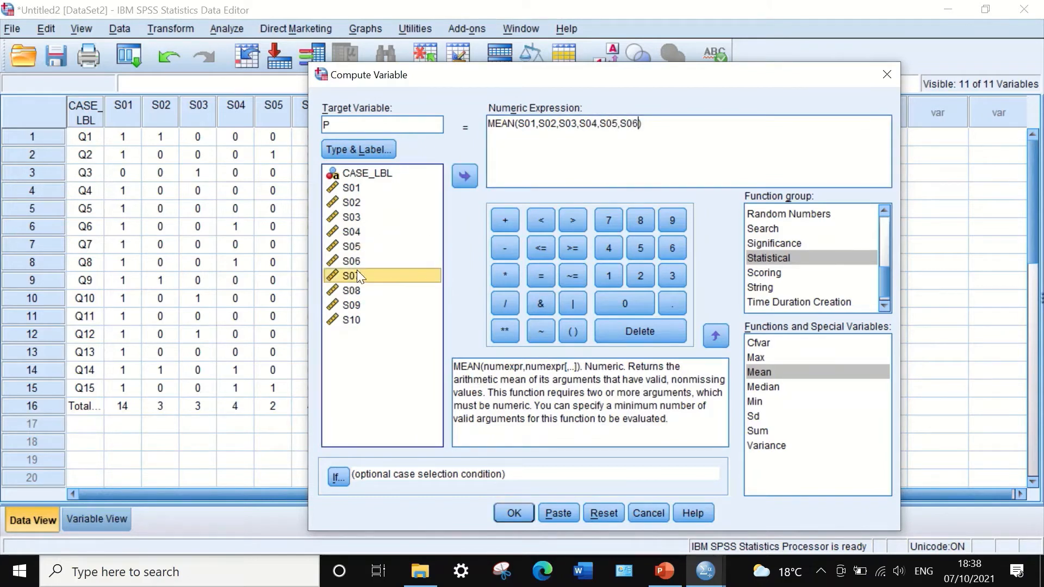
click(458, 174)
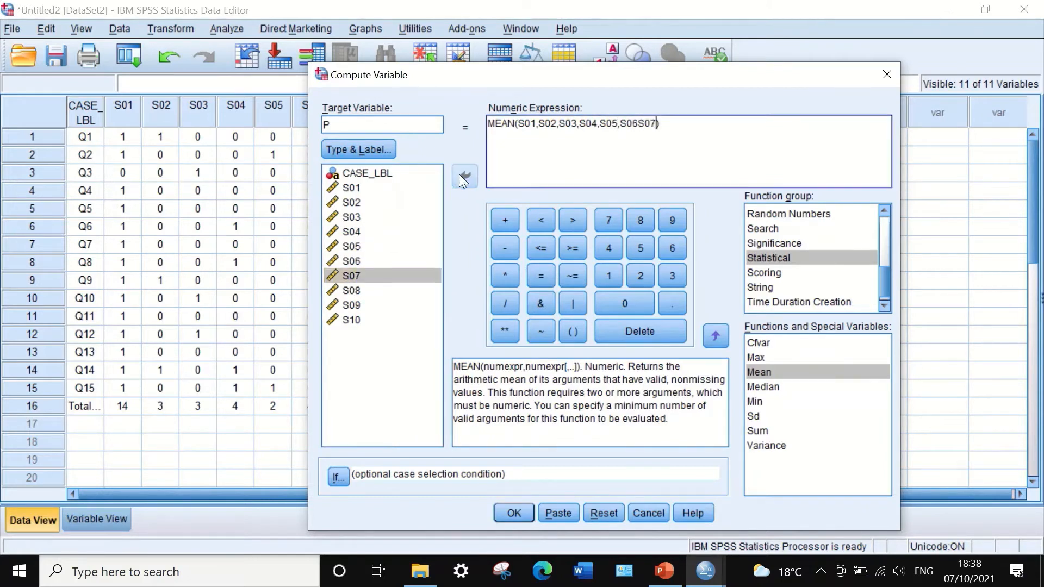
click(640, 124)
text(,)
click(660, 123)
text(,)
click(353, 290)
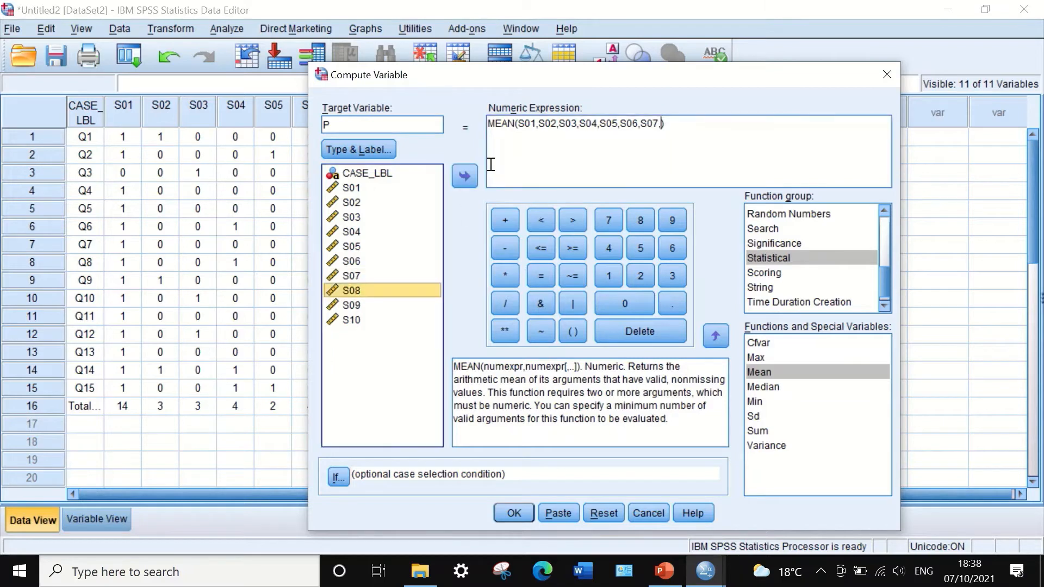
click(465, 174)
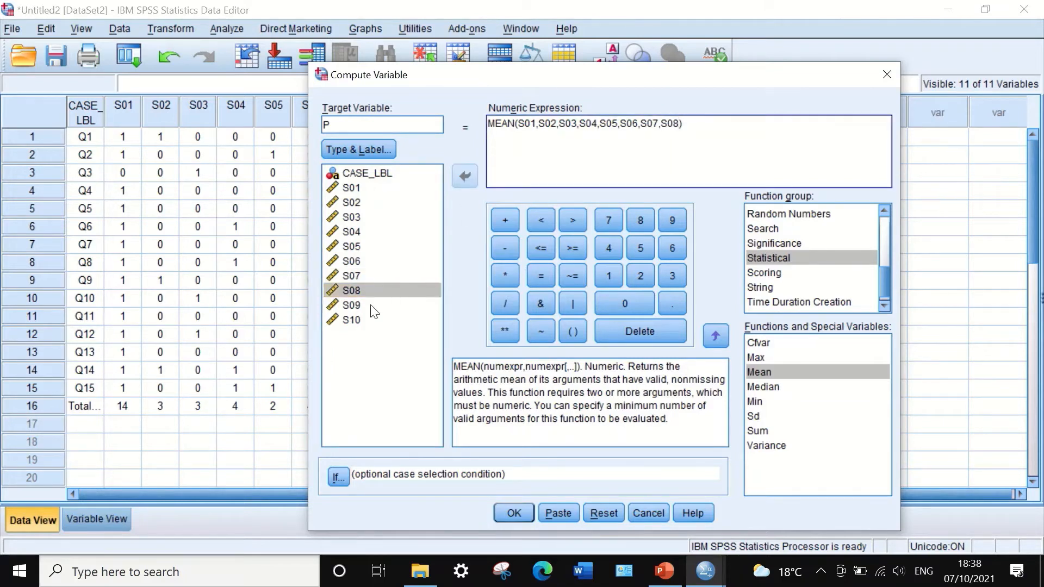
- Add S09 and S10 as the last comma-separated MEAN arguments, run the computation of P, and return to the data
drag(371, 306, 375, 289)
click(468, 176)
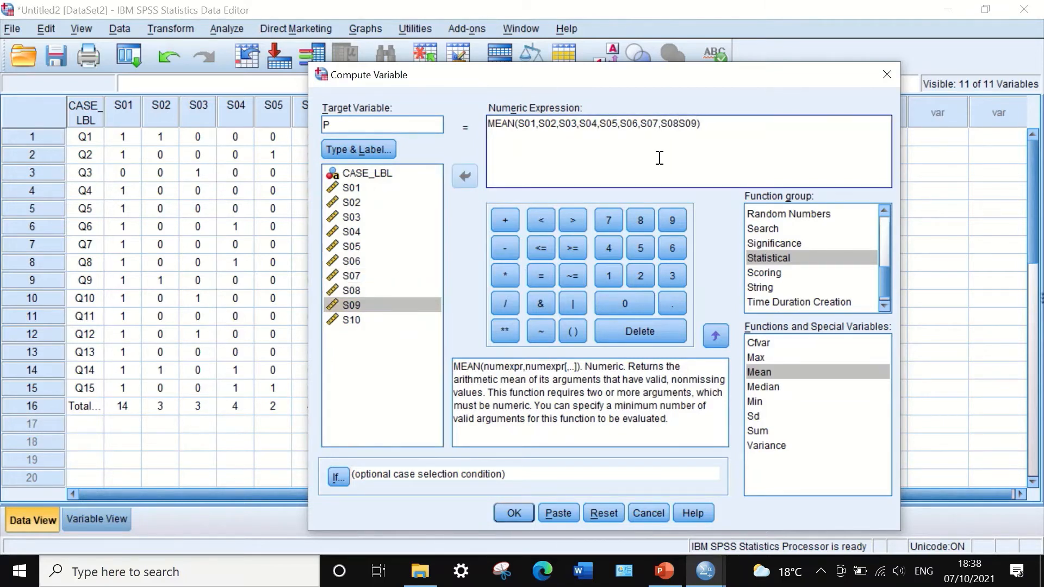
click(679, 125)
text(,)
click(699, 124)
text(,)
click(355, 320)
click(464, 182)
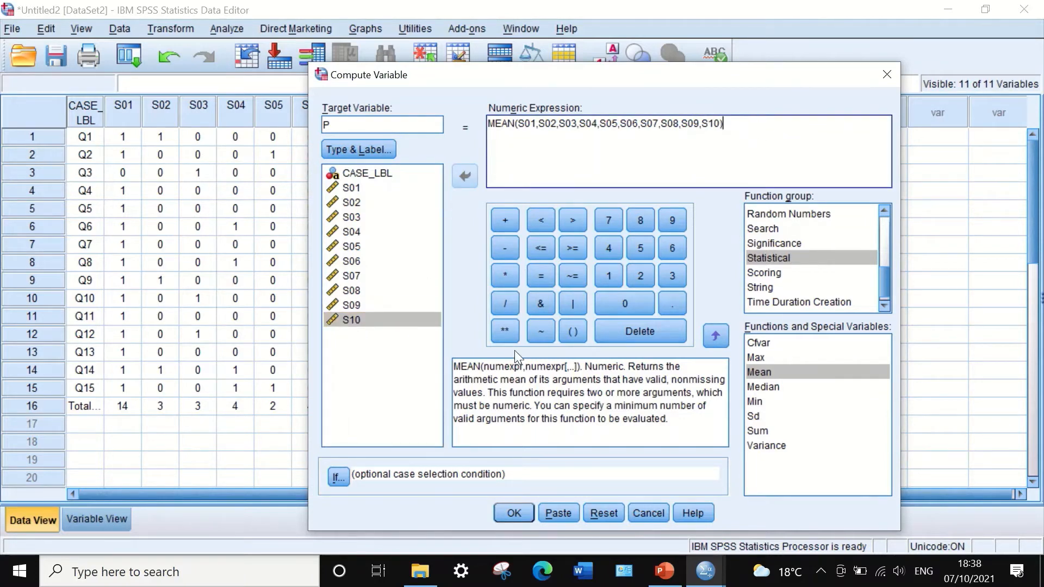
click(513, 513)
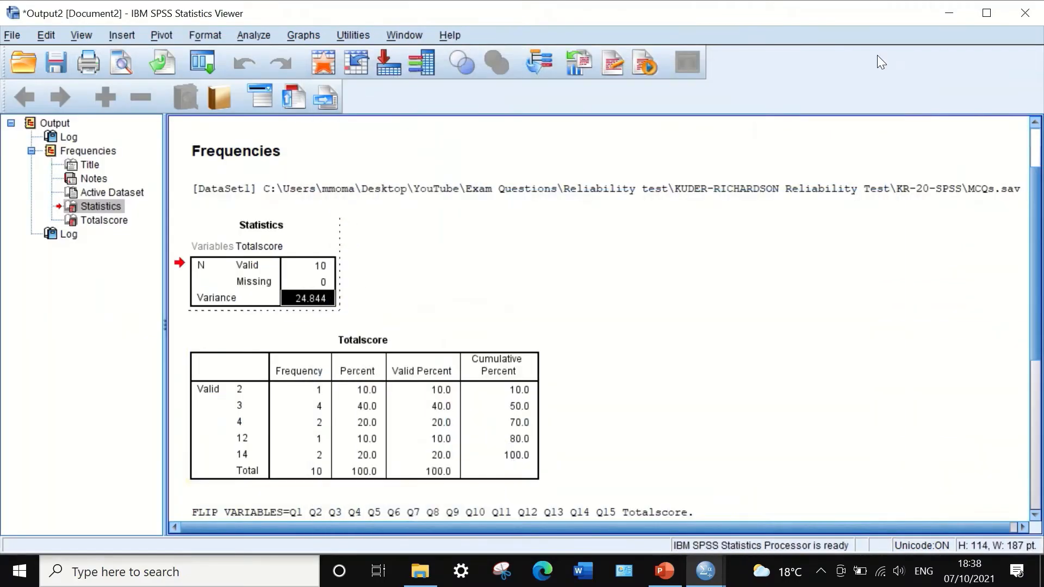
click(947, 10)
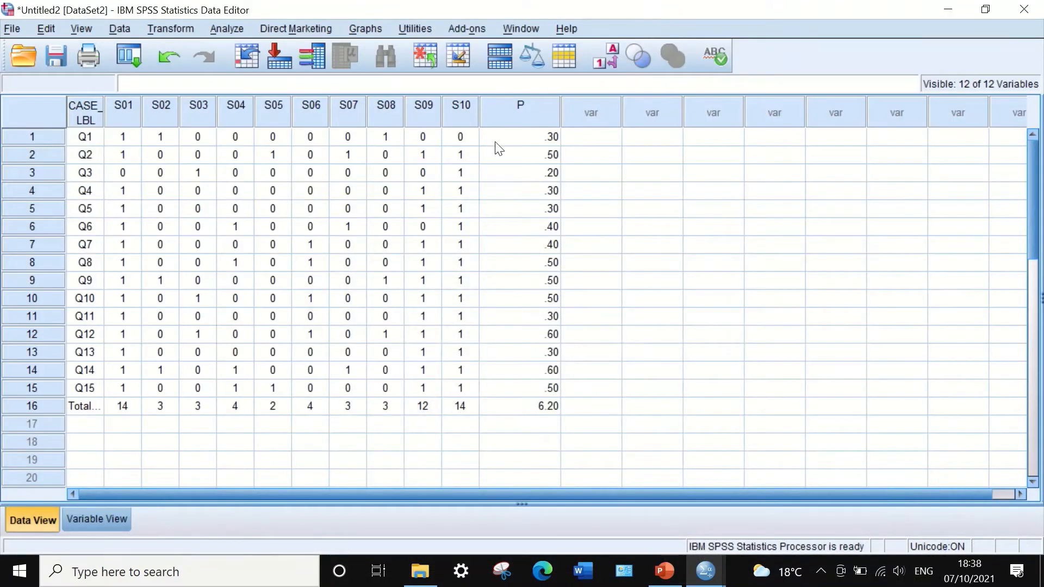
- Narrow the P column to fit its values and clear the P value of the total score in row 16
drag(559, 107, 509, 107)
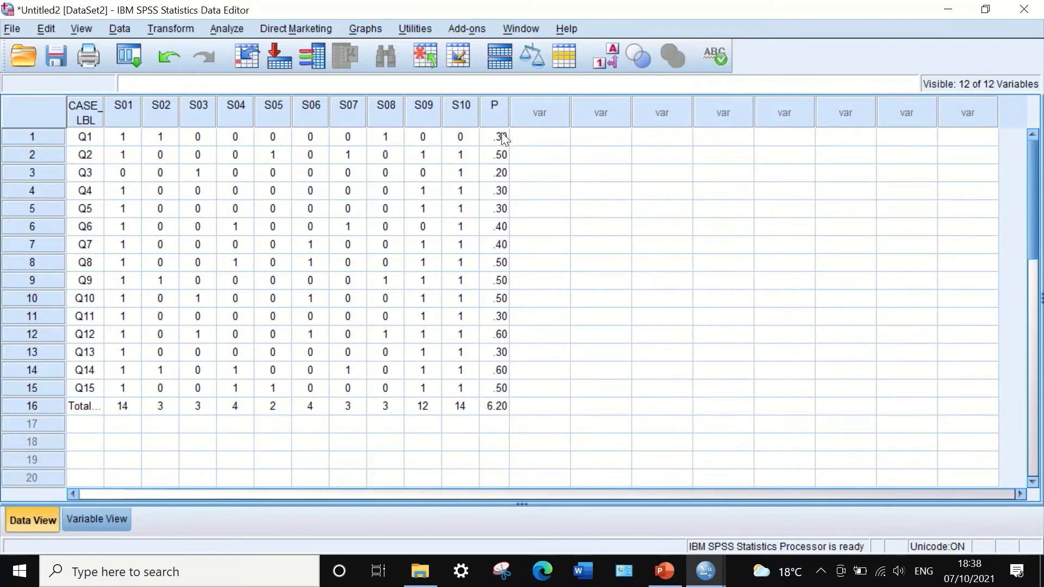
click(491, 406)
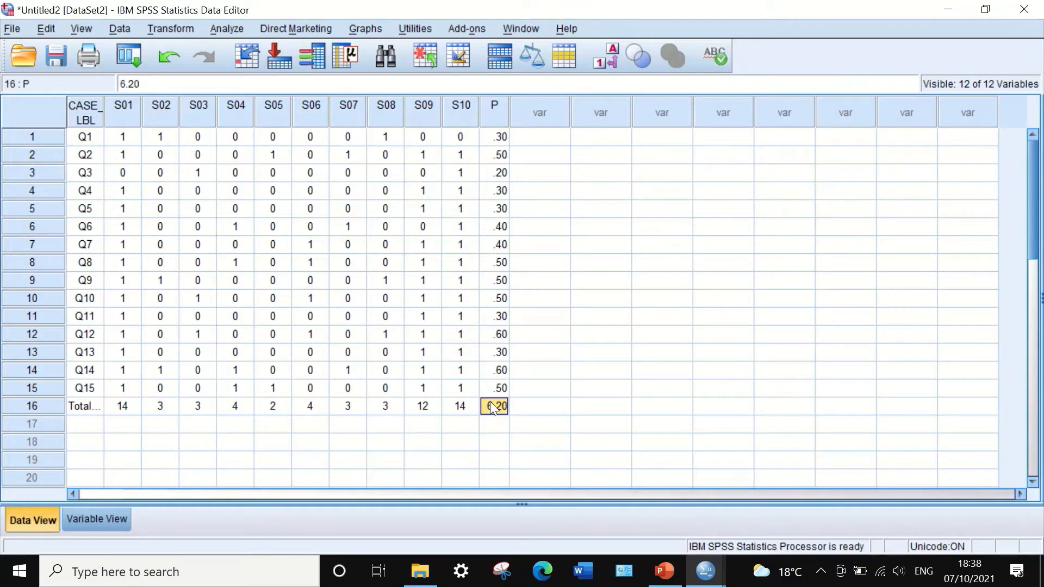
key(Delete)
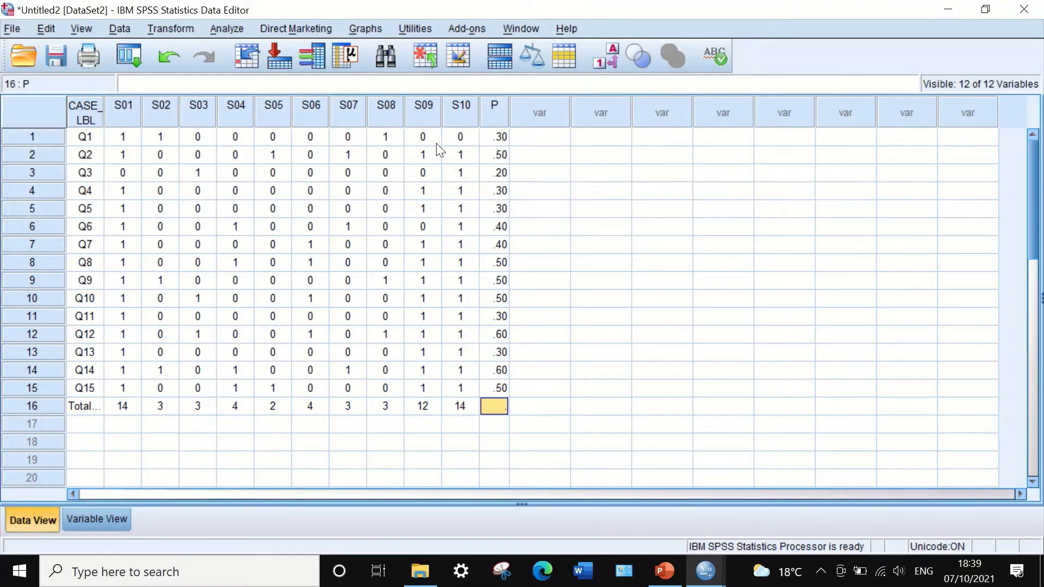
- Reset the Compute Variable settings and enter q as the new target variable
click(176, 25)
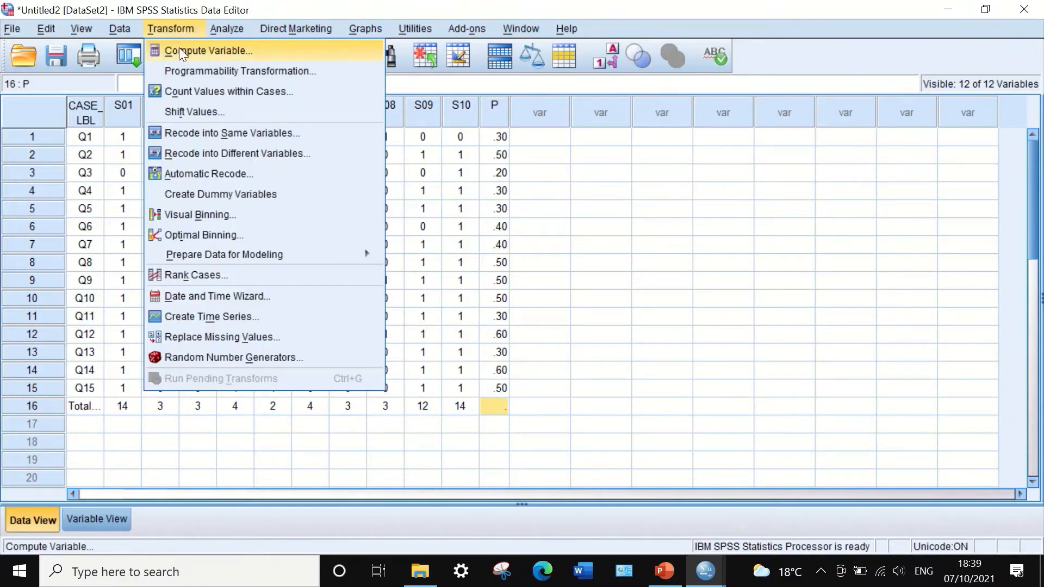
click(180, 50)
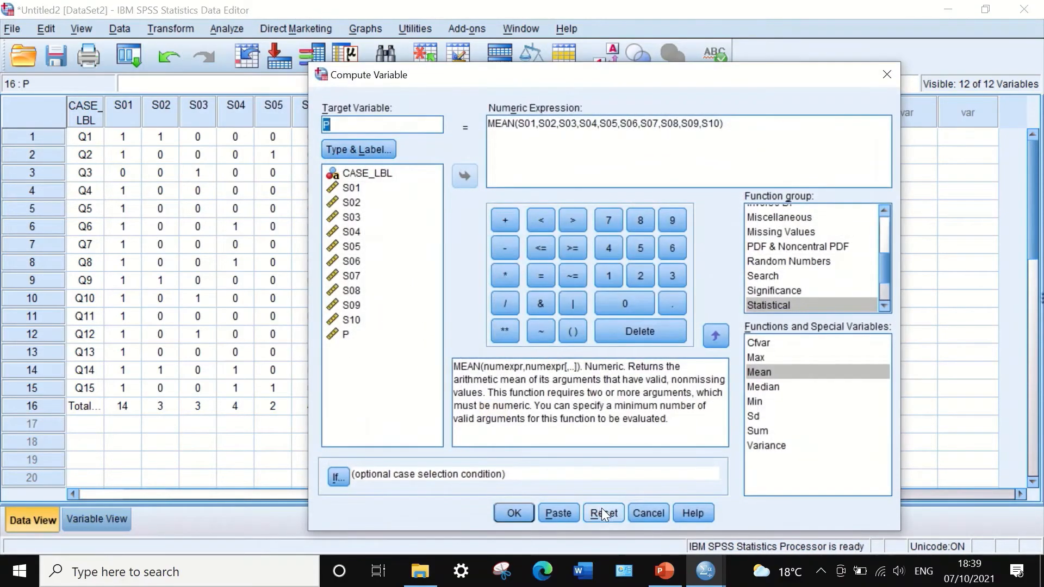
click(602, 508)
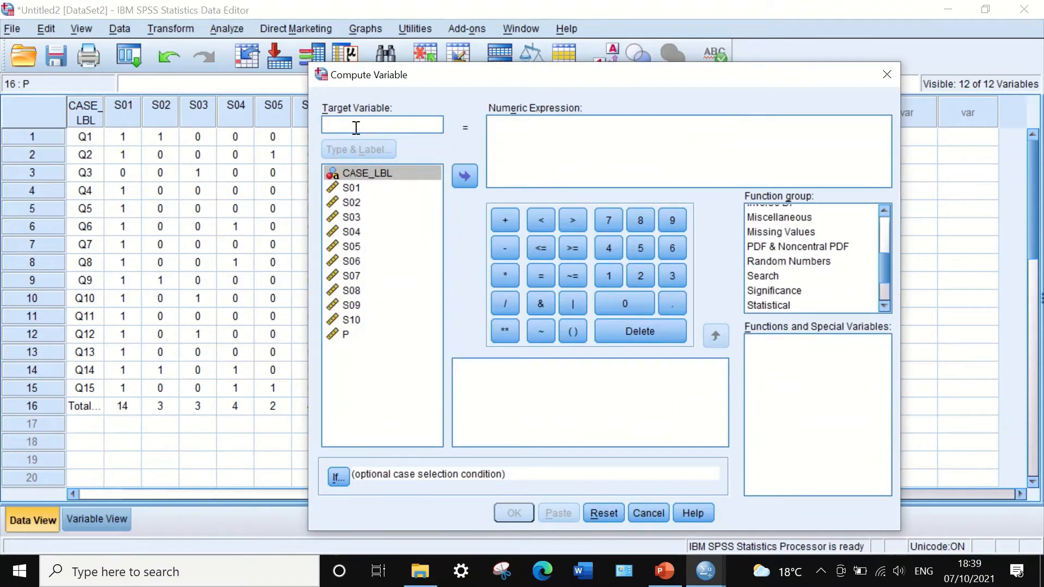
text(q)
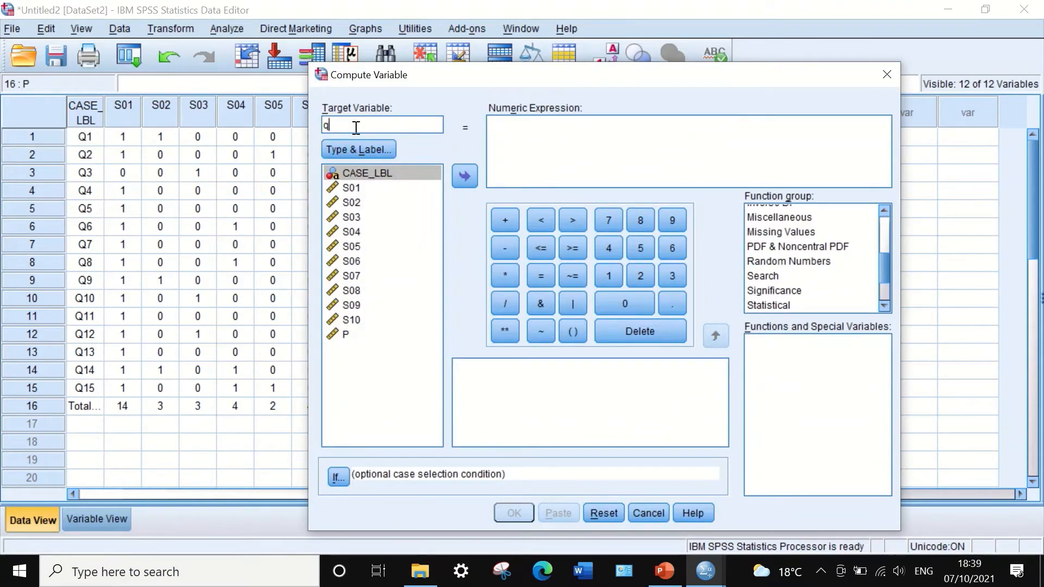
- Compute q with the expression 1 - P and narrow the q column in the data
click(528, 145)
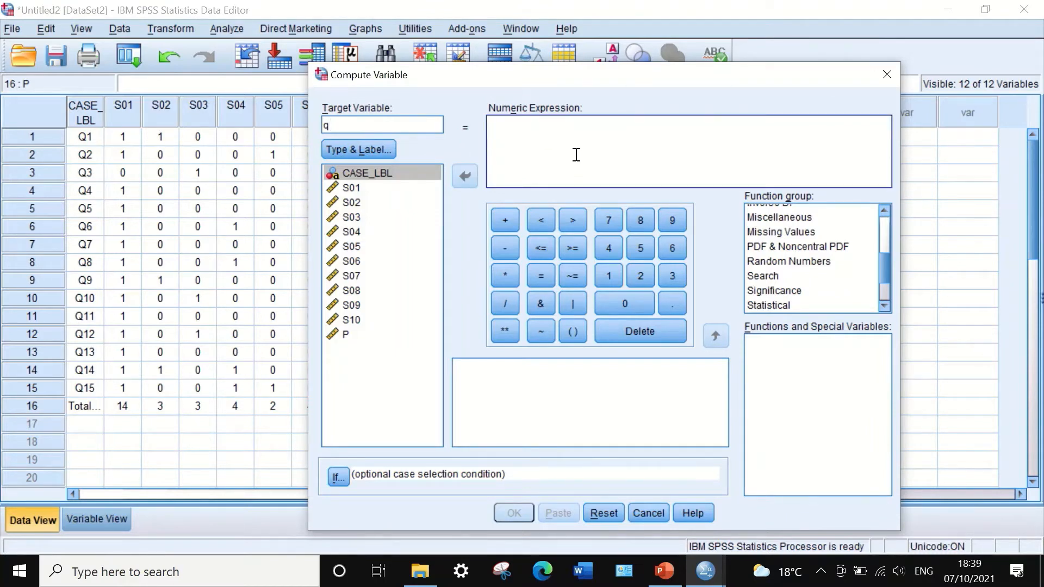
text(1)
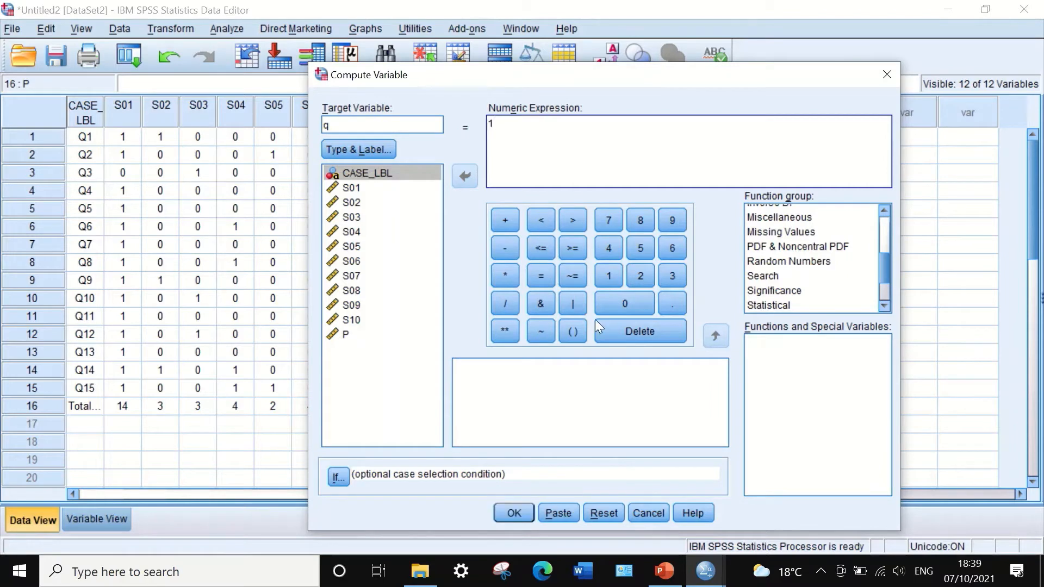
click(505, 247)
click(344, 335)
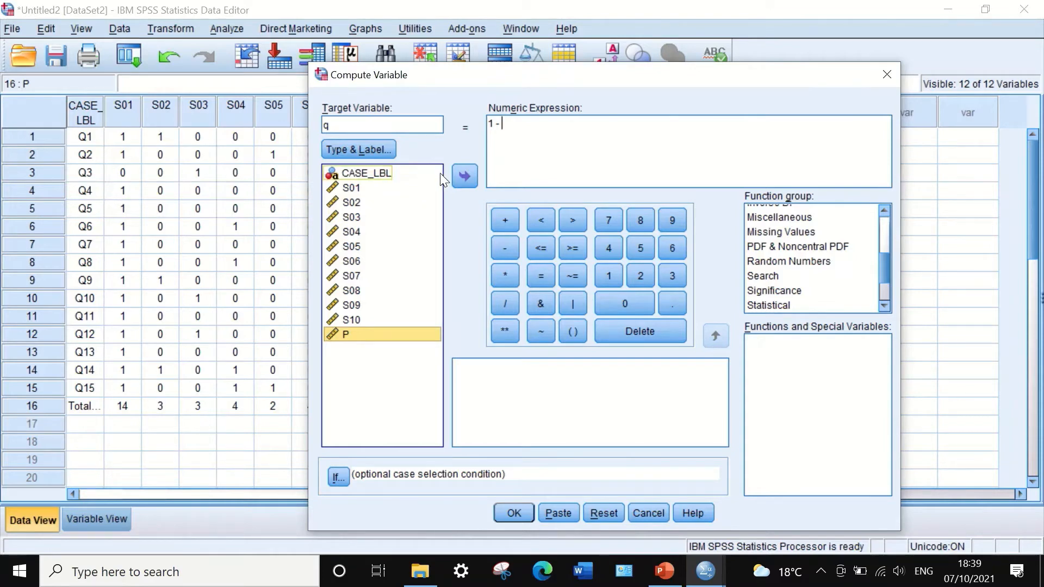
click(463, 177)
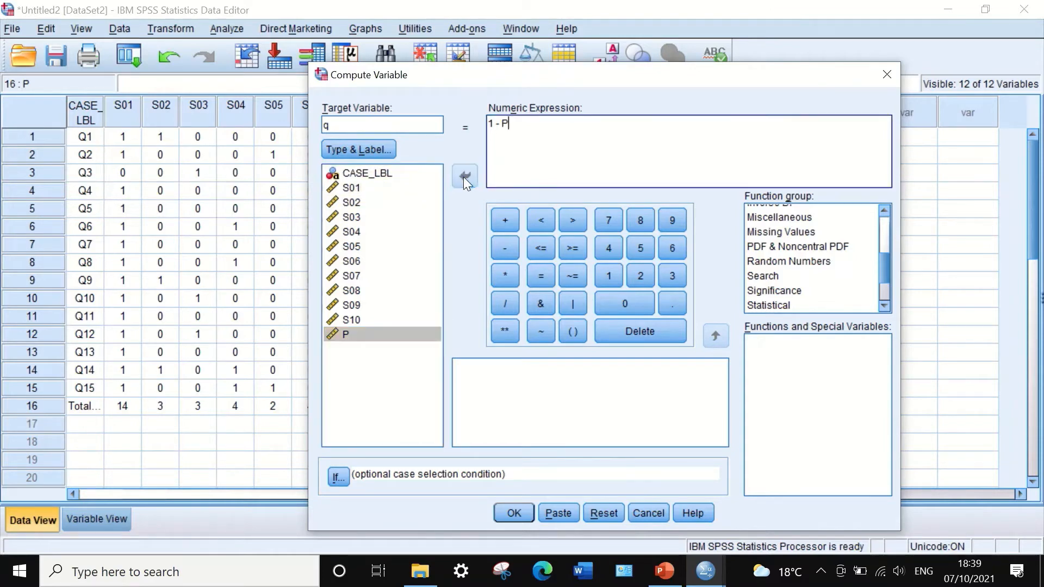
click(527, 506)
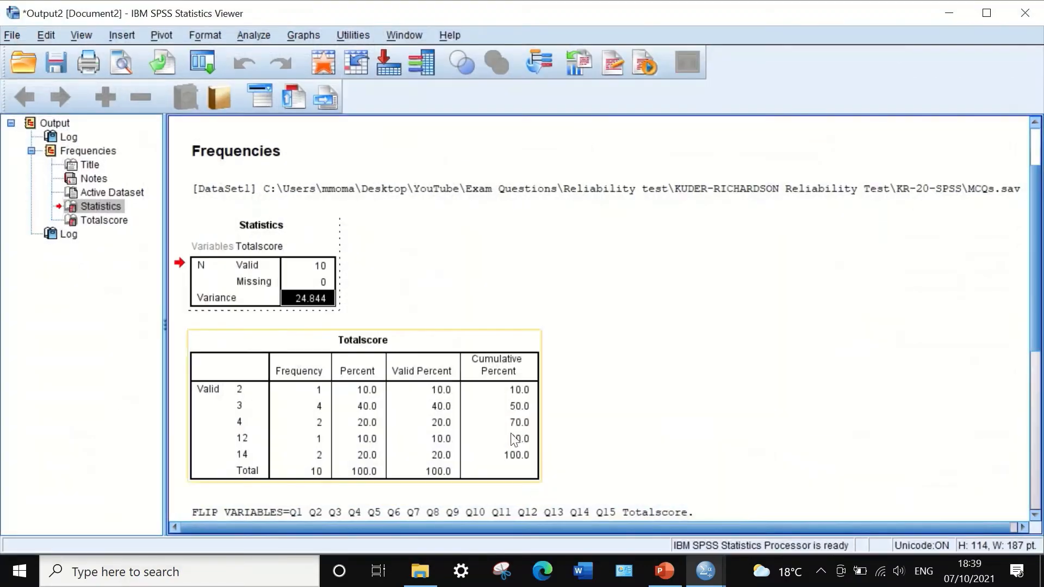
click(950, 13)
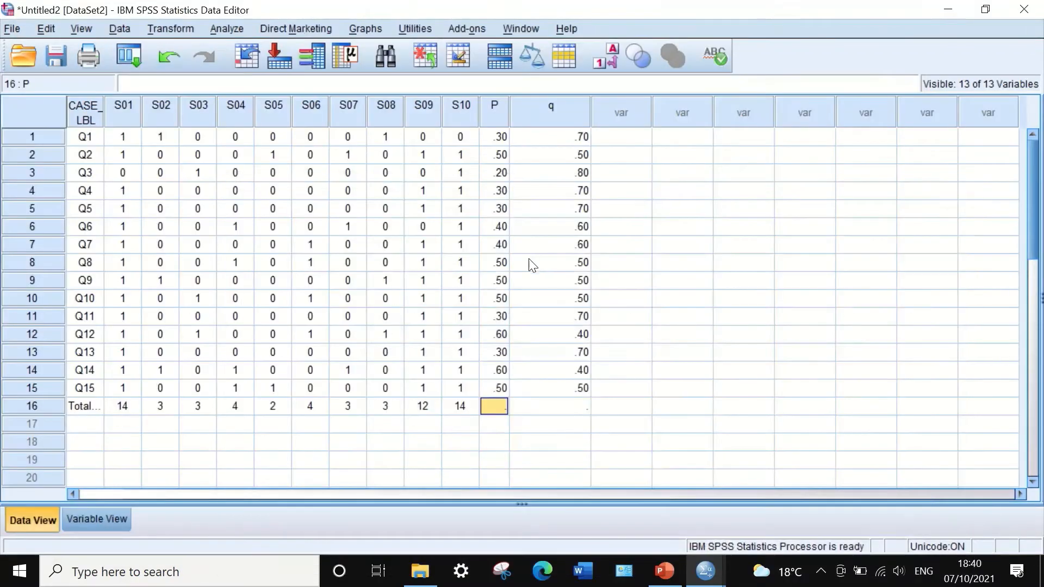
drag(592, 104, 539, 104)
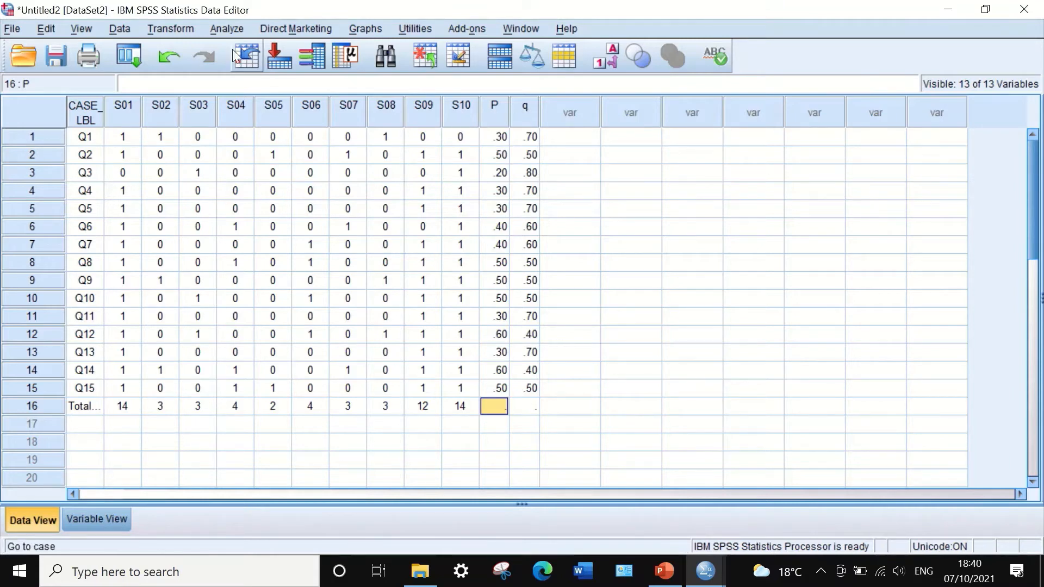
- Clear the previous Compute Variable settings and enter PQ as the target variable
click(178, 29)
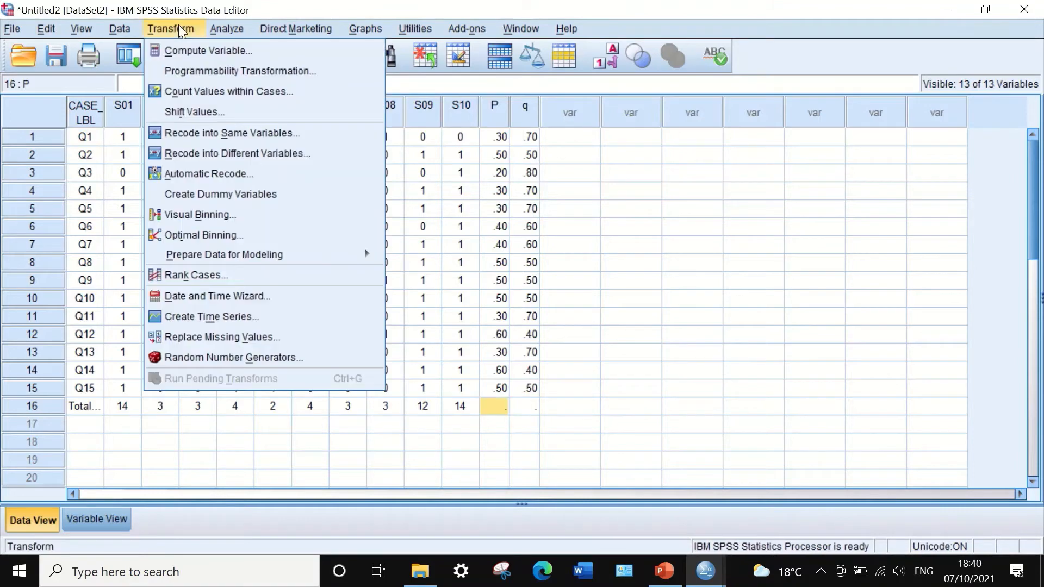
click(186, 53)
click(597, 518)
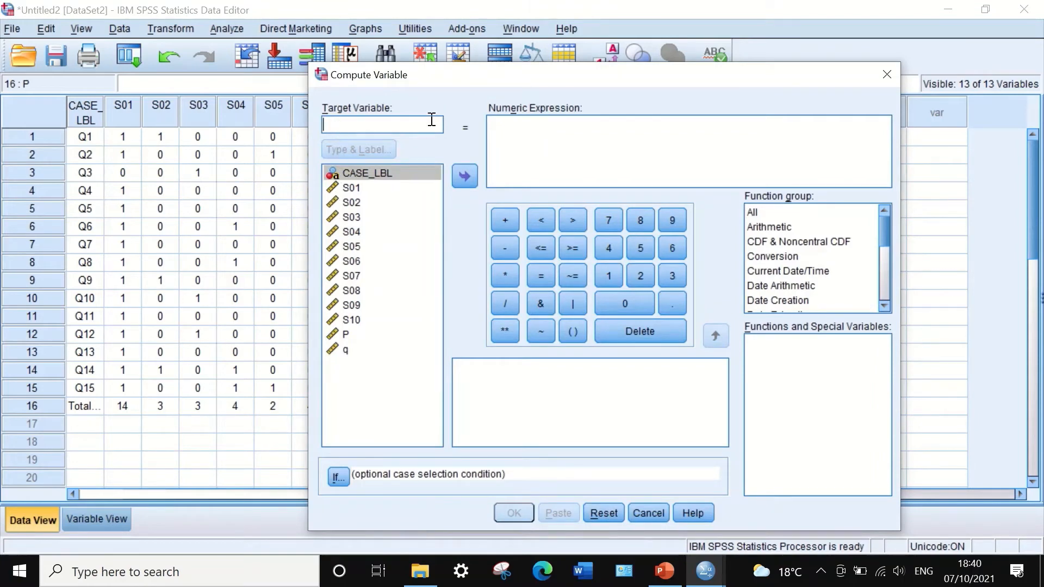
text(PQ)
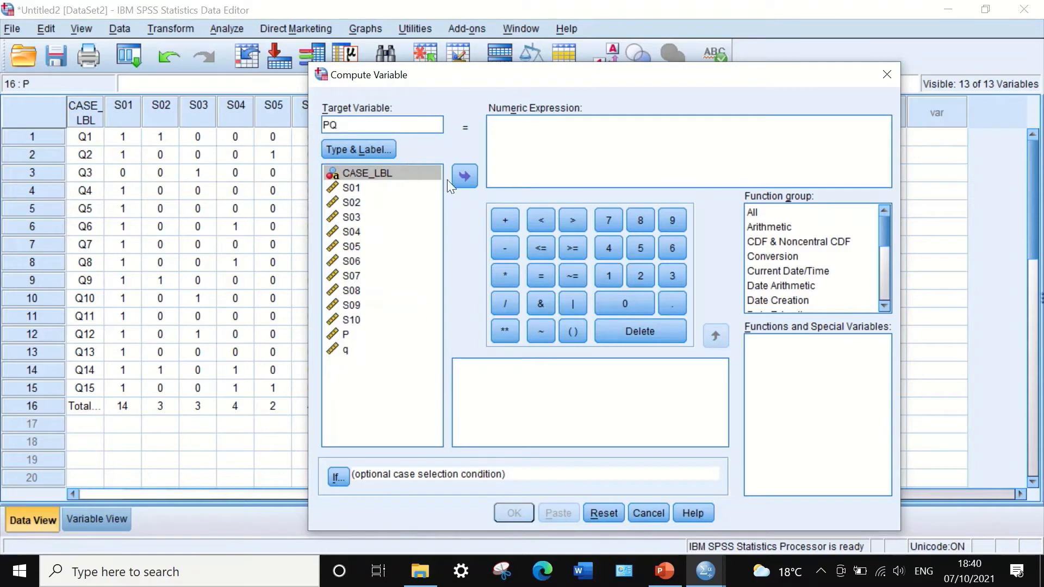
- Compute PQ with the expression P * q and return to the data
click(497, 133)
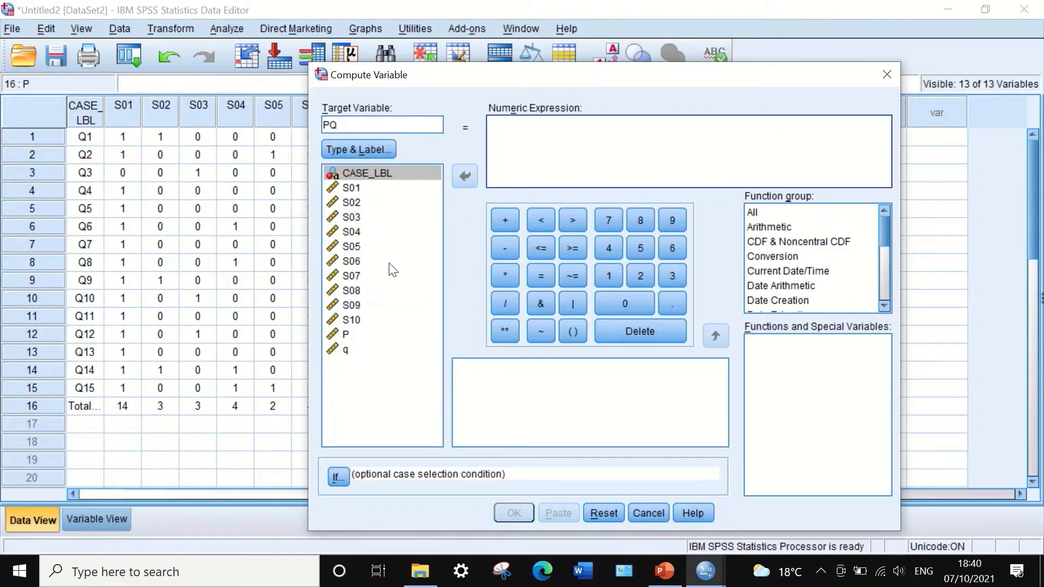
click(342, 335)
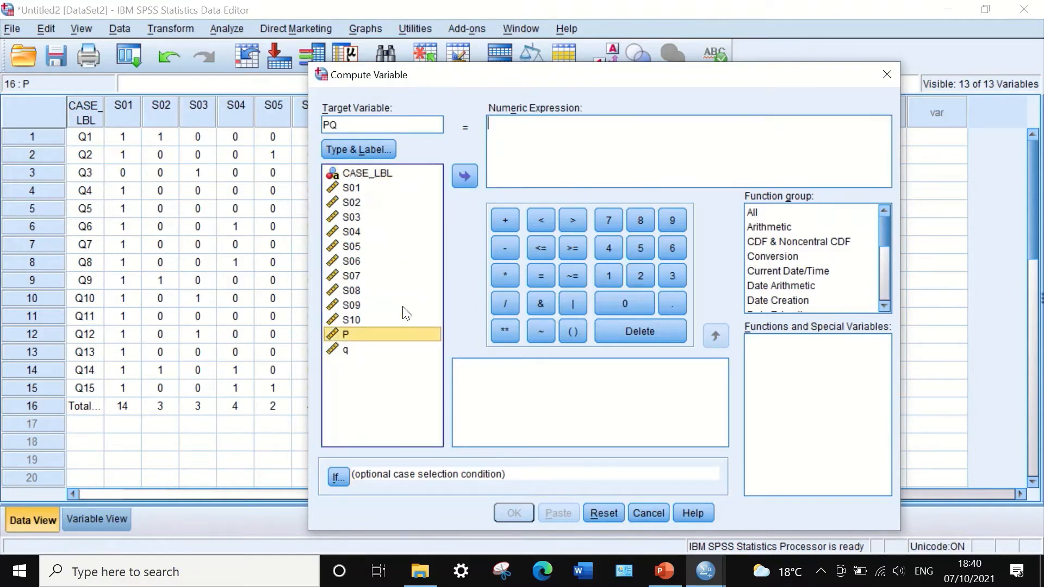
click(465, 173)
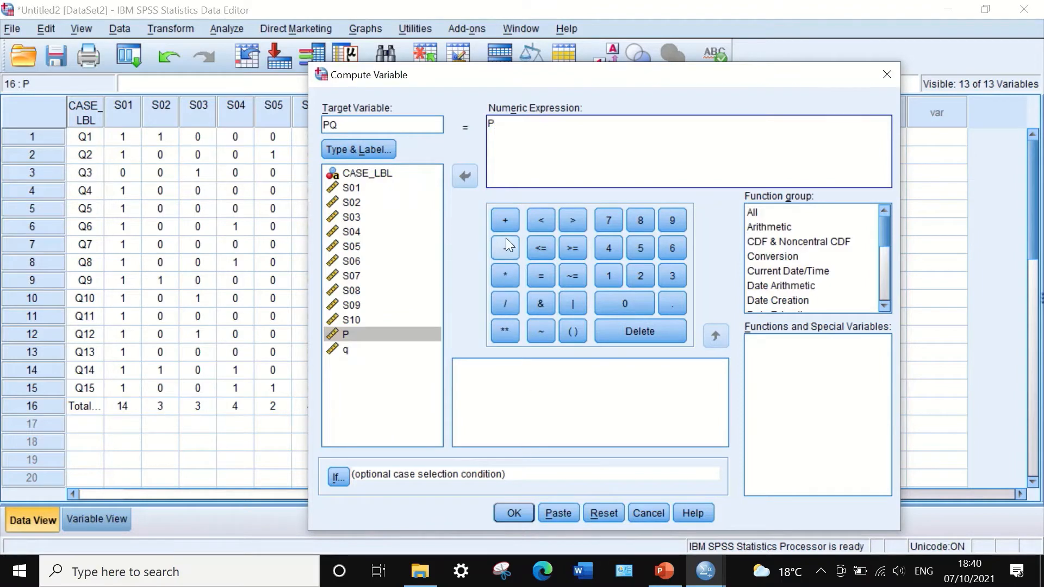
click(505, 275)
click(388, 351)
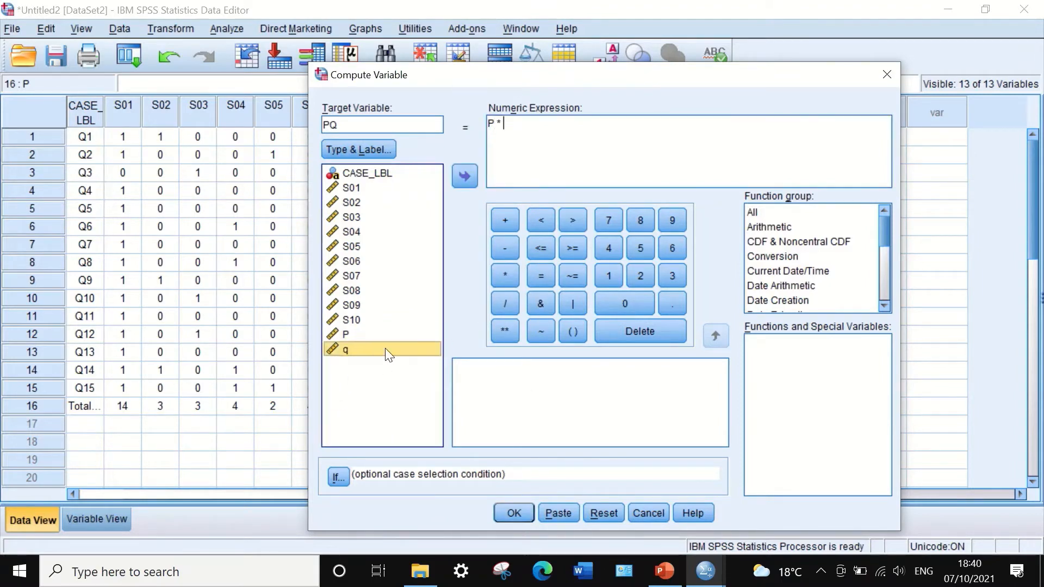
click(465, 175)
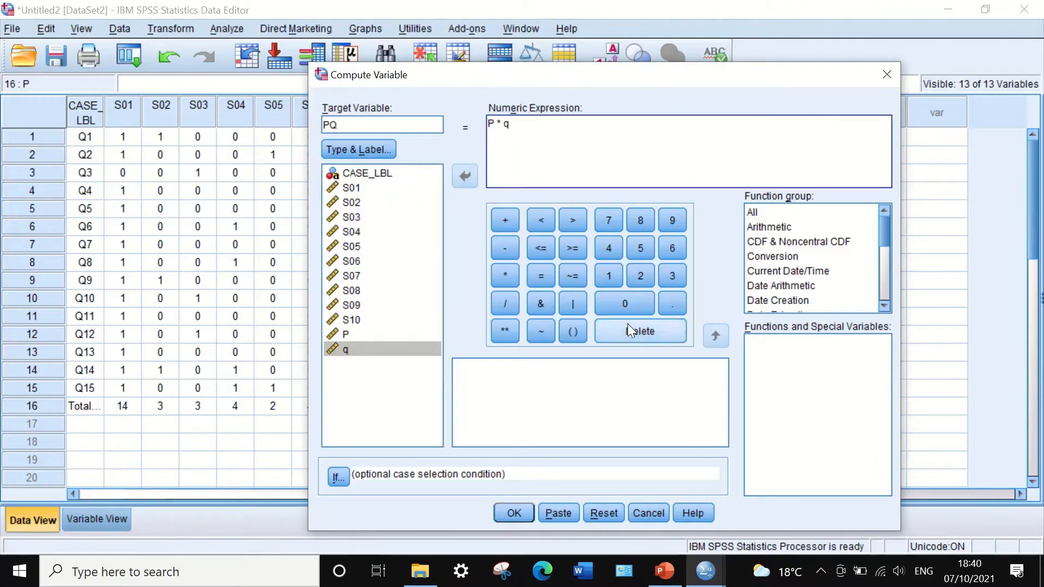
click(506, 514)
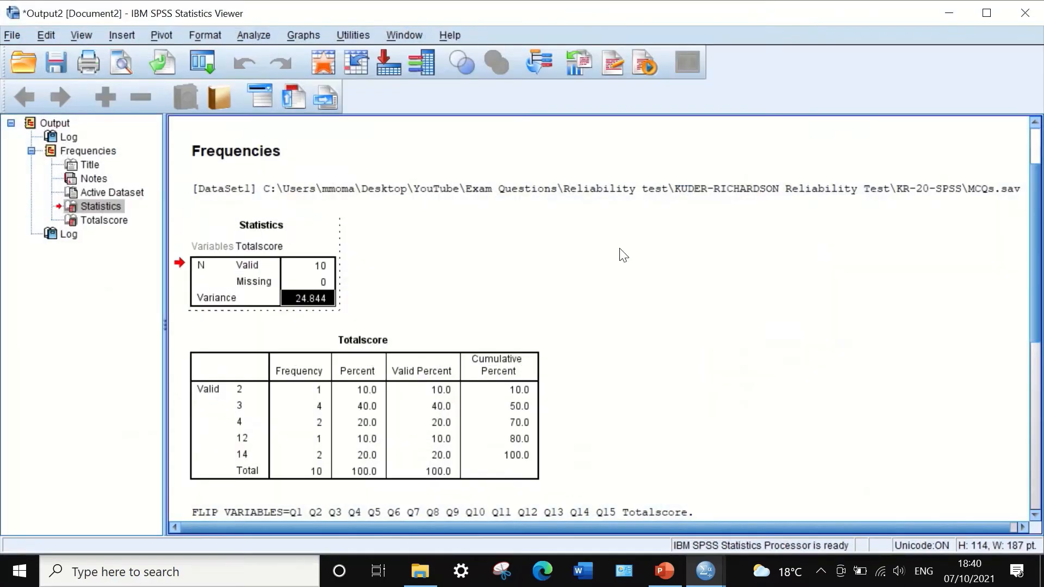
click(945, 13)
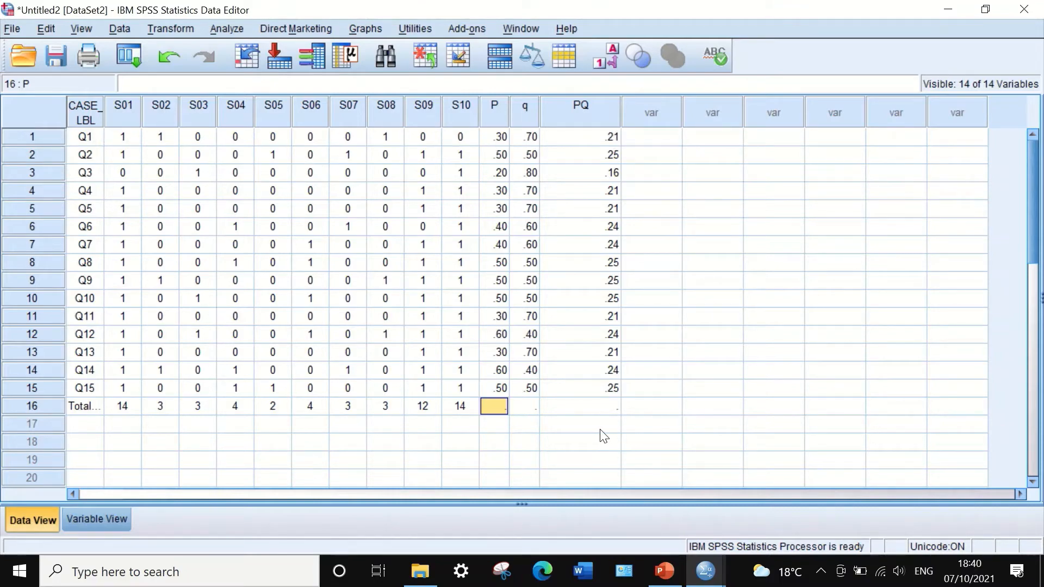
- Switch to the PowerPoint presentation
click(663, 571)
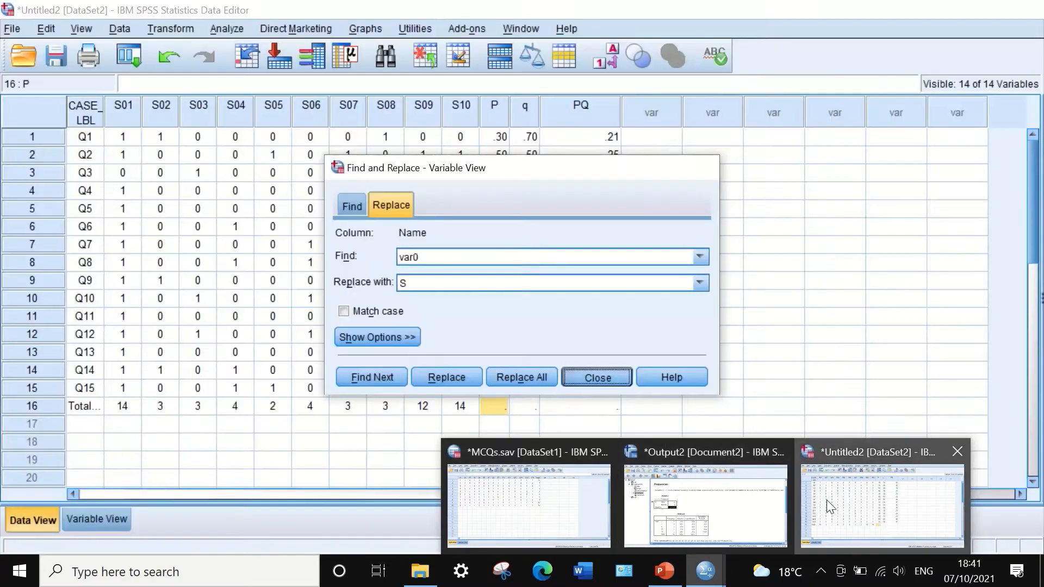
- Switch to the Untitled2 dataset in SPSS and add PQ as the variable of a Frequencies analysis
click(818, 498)
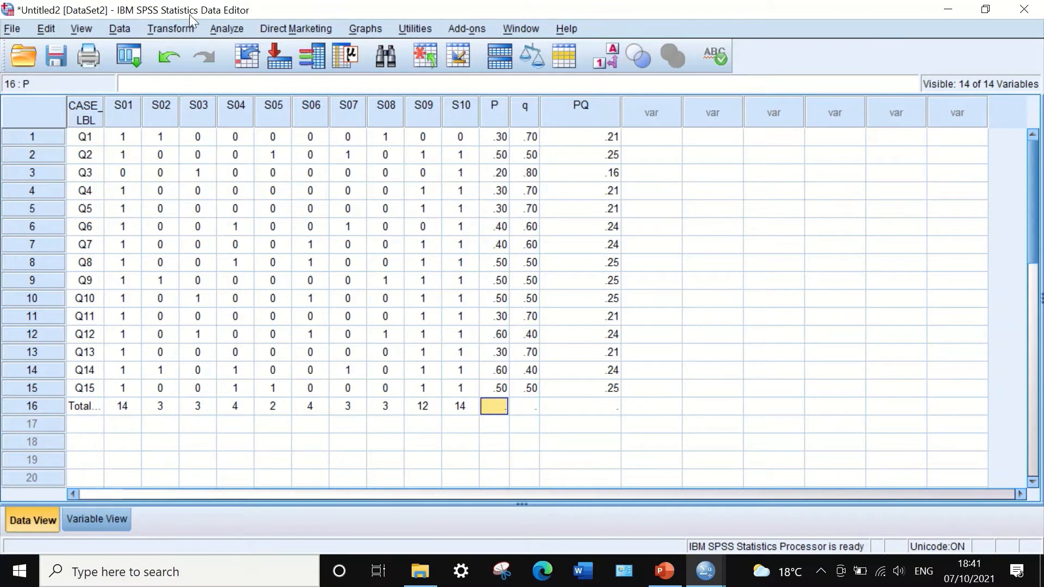
click(219, 24)
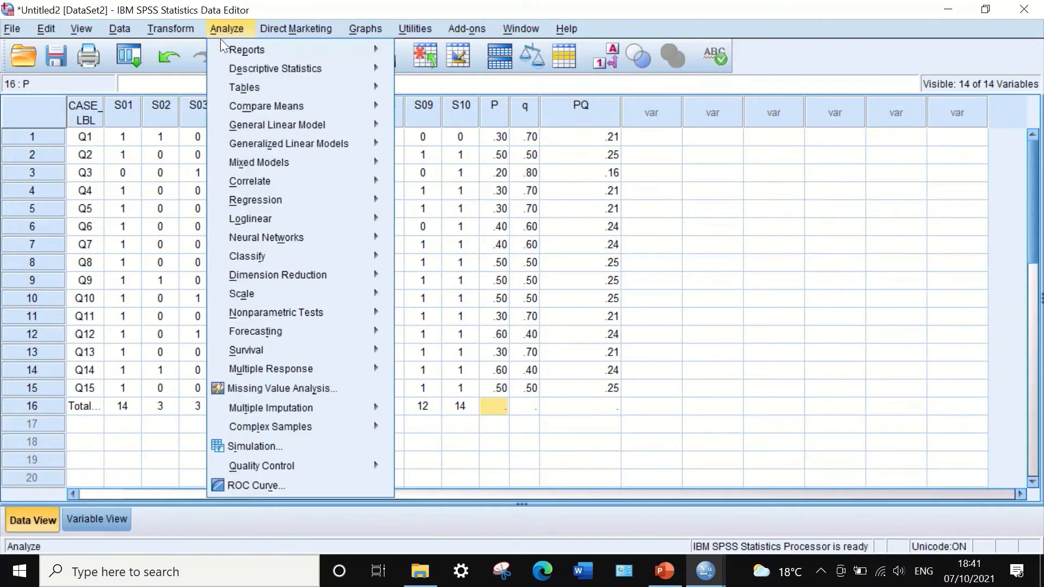
mouse_move(232, 58)
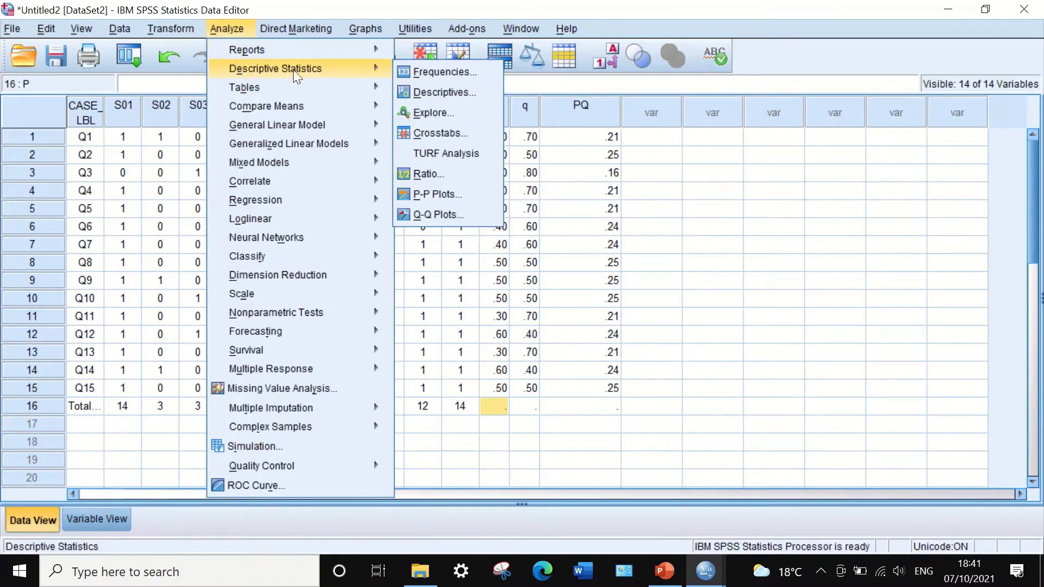
click(439, 71)
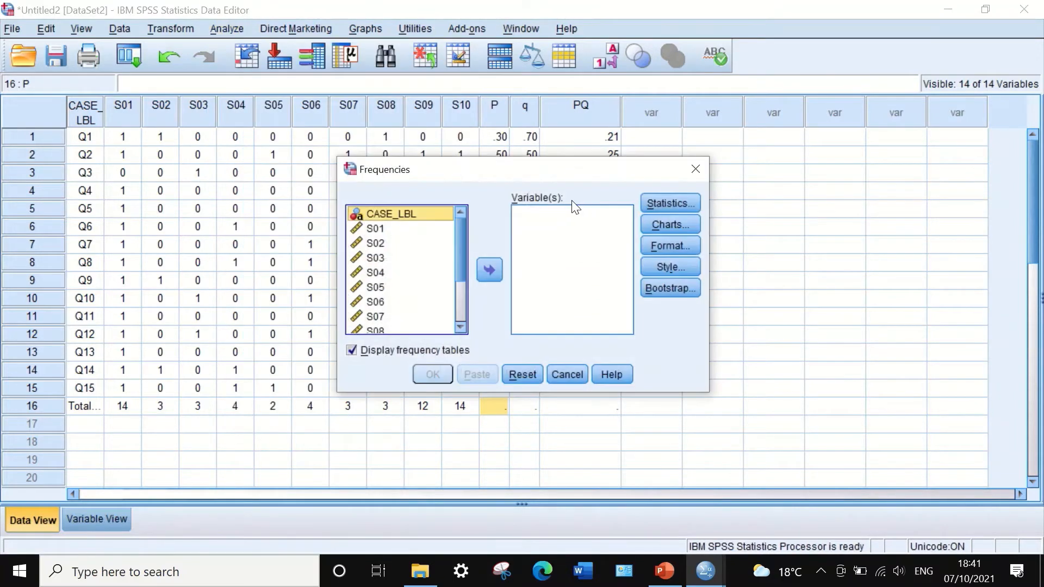
drag(463, 232, 464, 335)
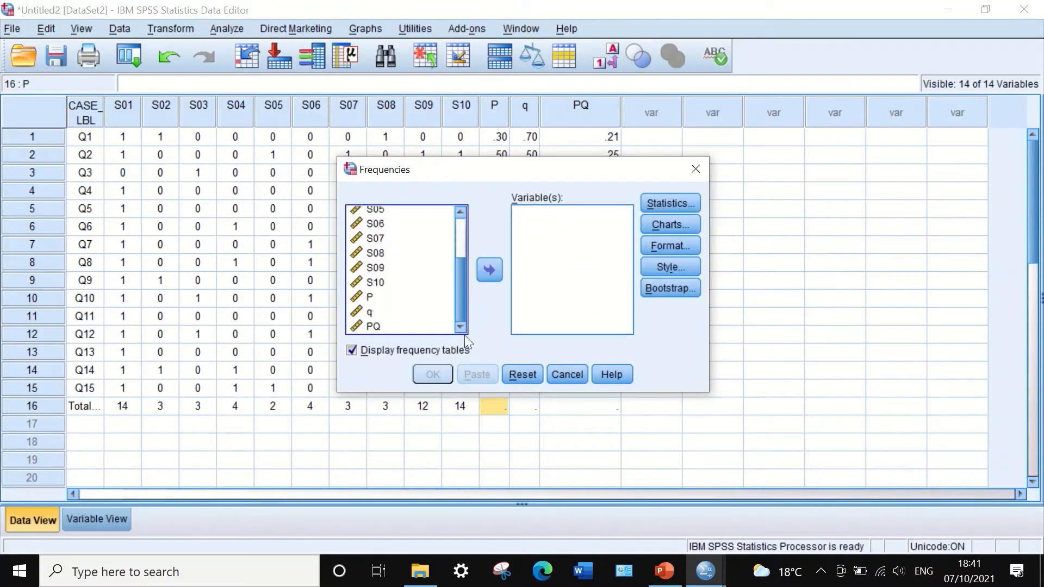
click(373, 327)
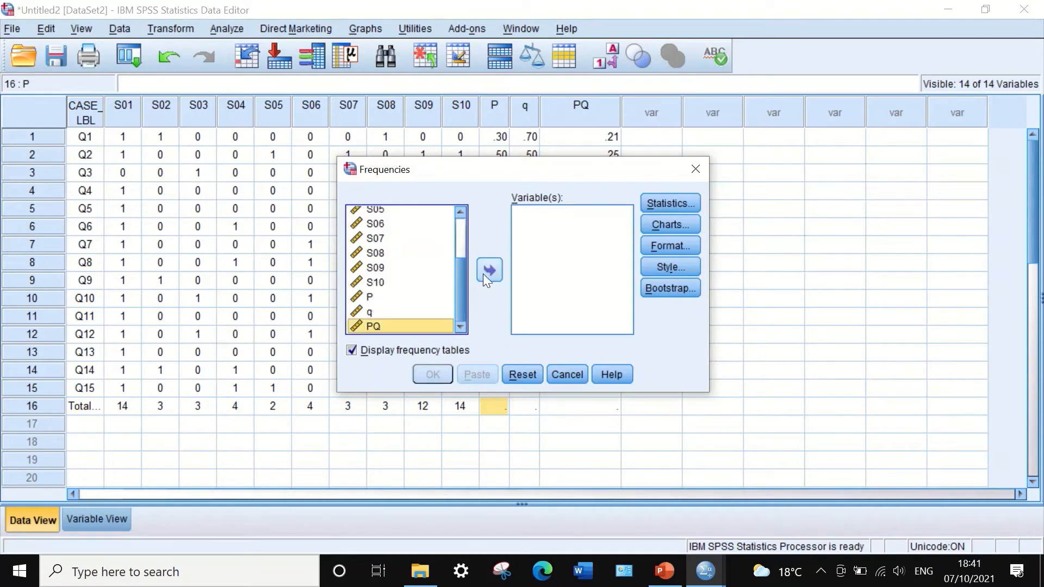
click(488, 270)
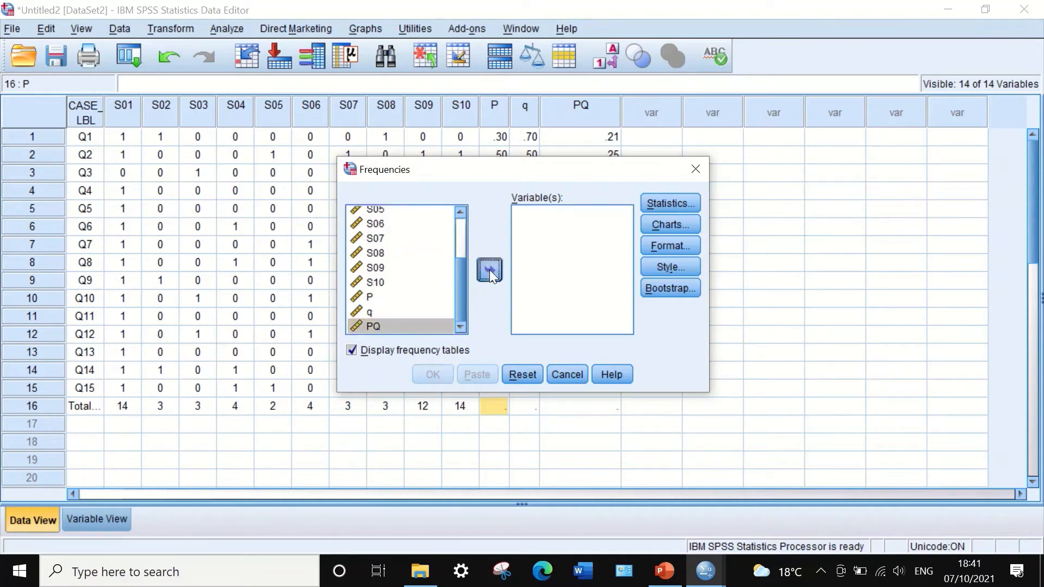
- Request the Sum statistic for PQ and run the Frequencies analysis
click(669, 205)
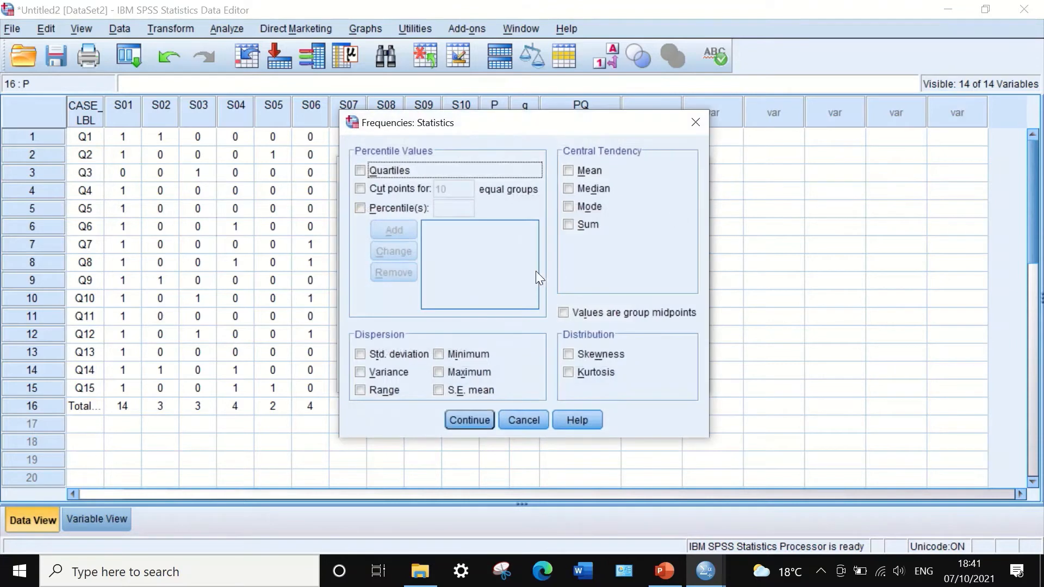
click(569, 225)
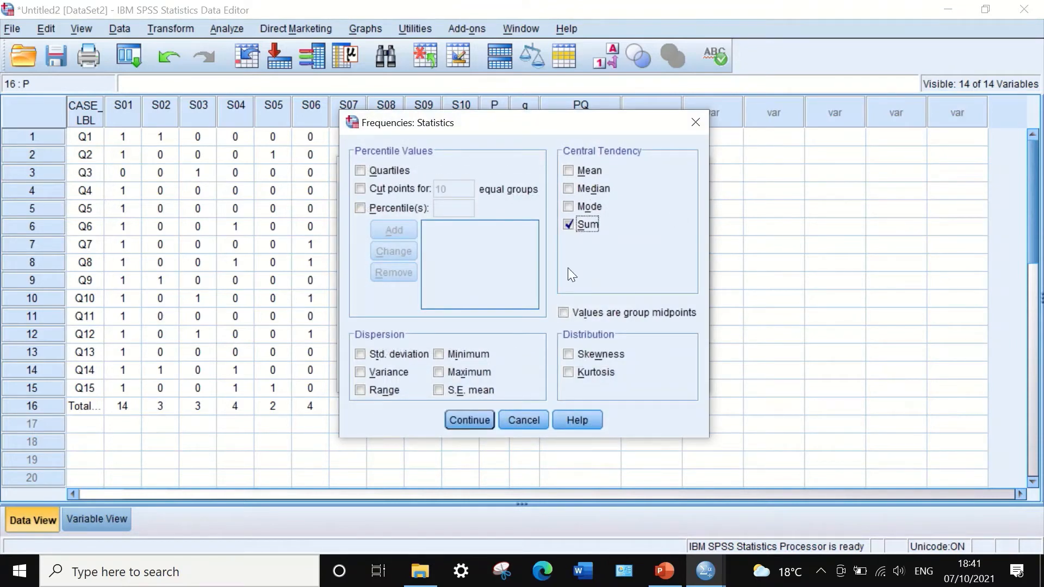
click(472, 420)
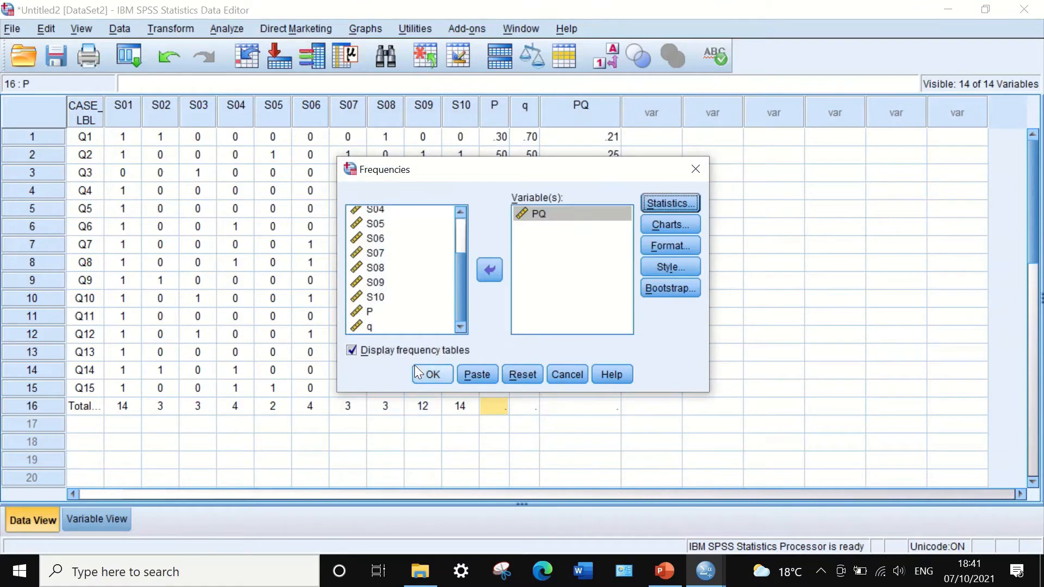
click(431, 374)
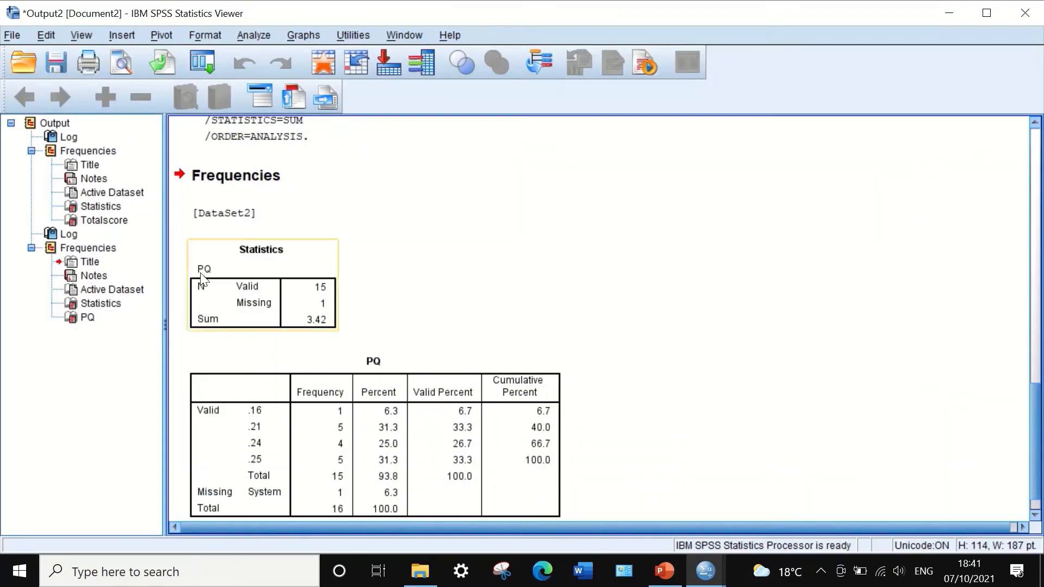
- Select the Sum value in the PQ Statistics table for editing and switch to the PowerPoint presentation
double_click(322, 323)
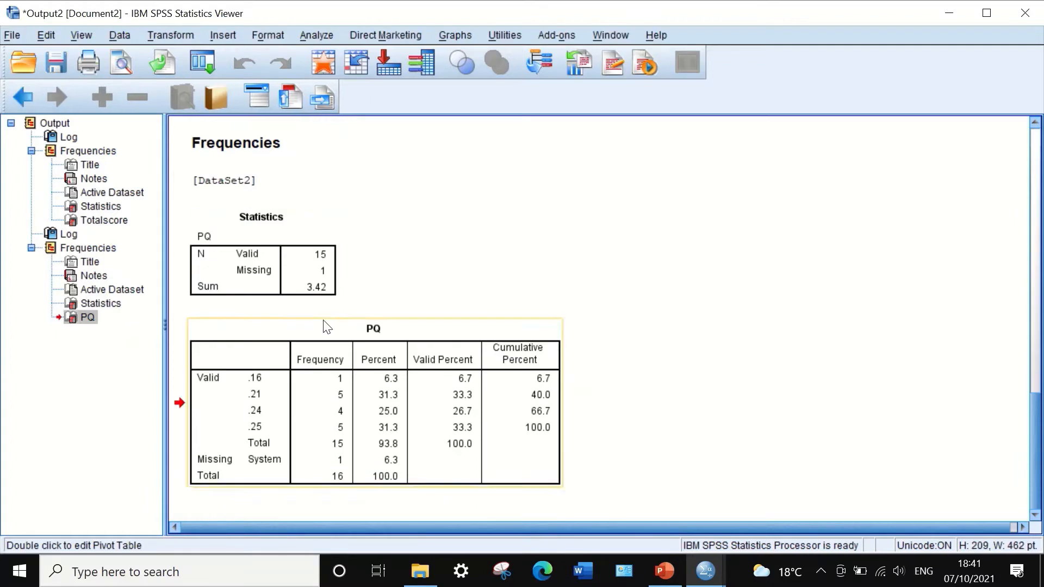
double_click(315, 293)
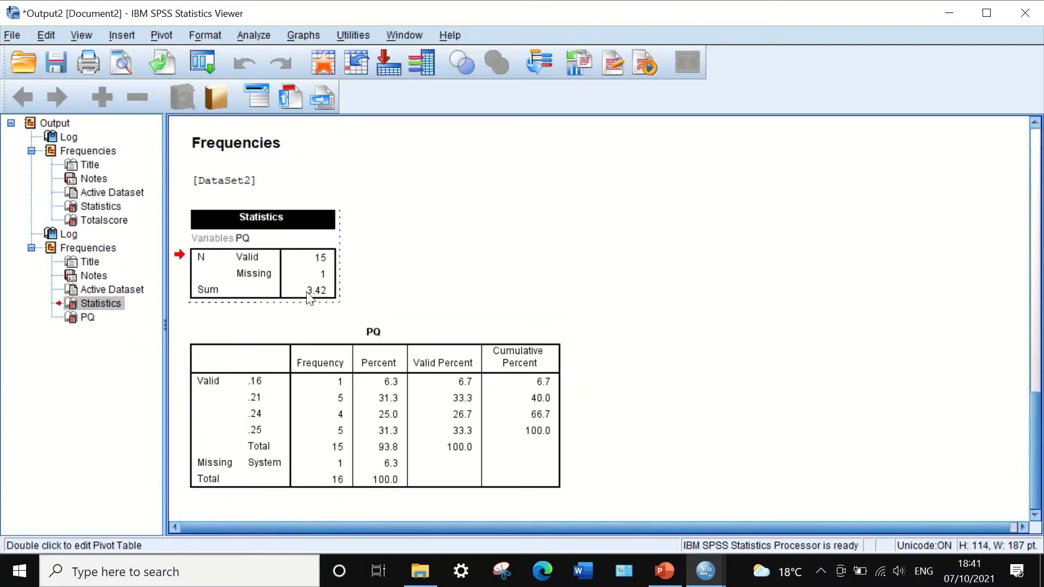
click(314, 292)
right_click(317, 289)
click(325, 289)
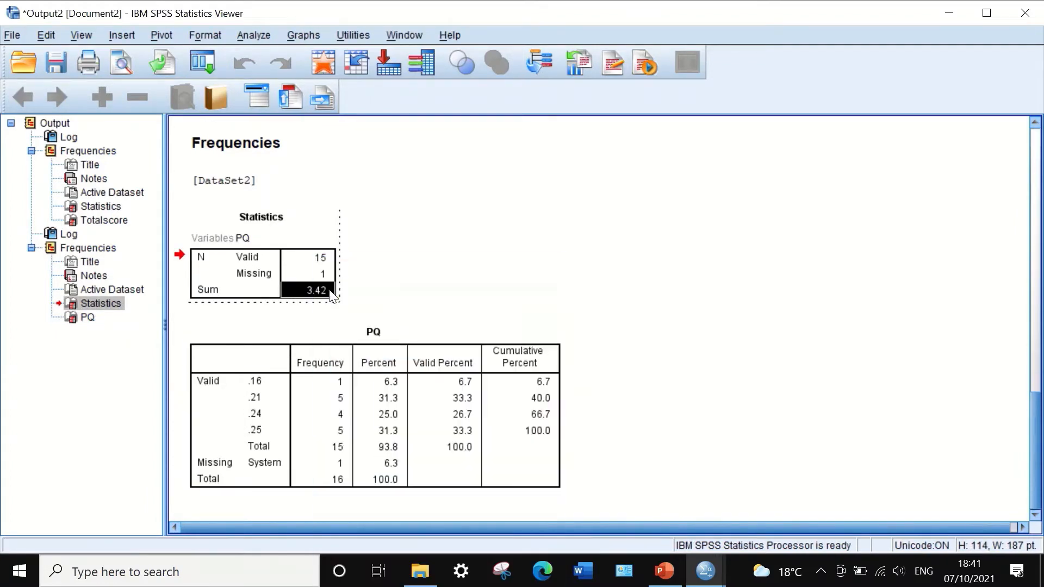
click(664, 571)
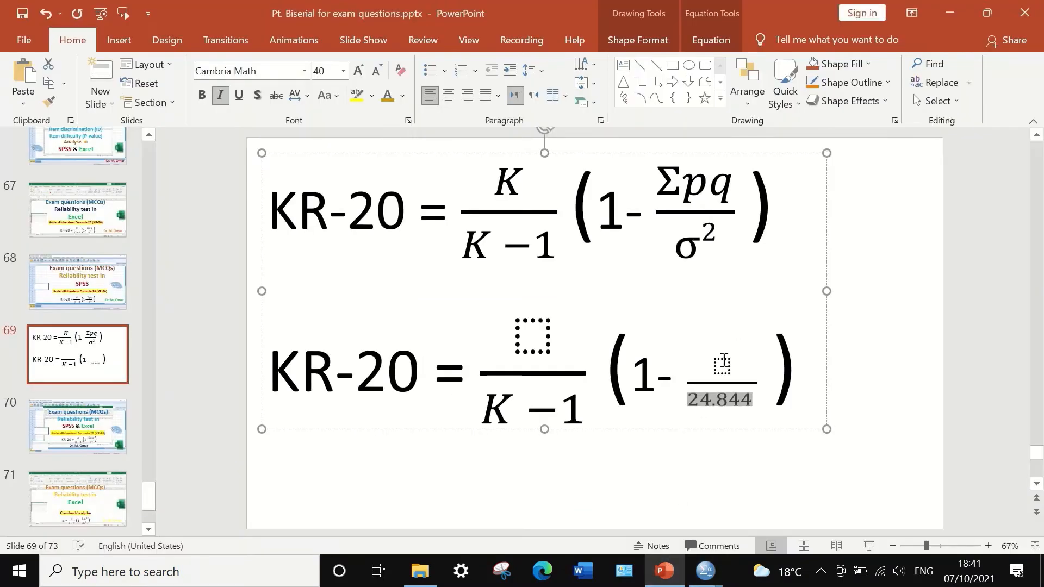
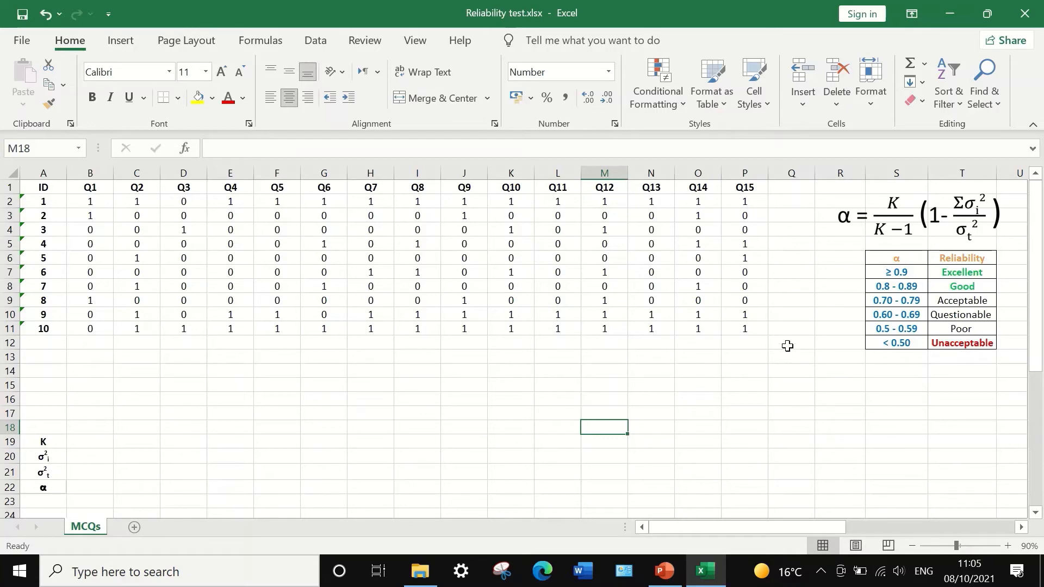
- In the Excel MCQs sheet, enter the heading "Total score" in cell Q1
click(792, 188)
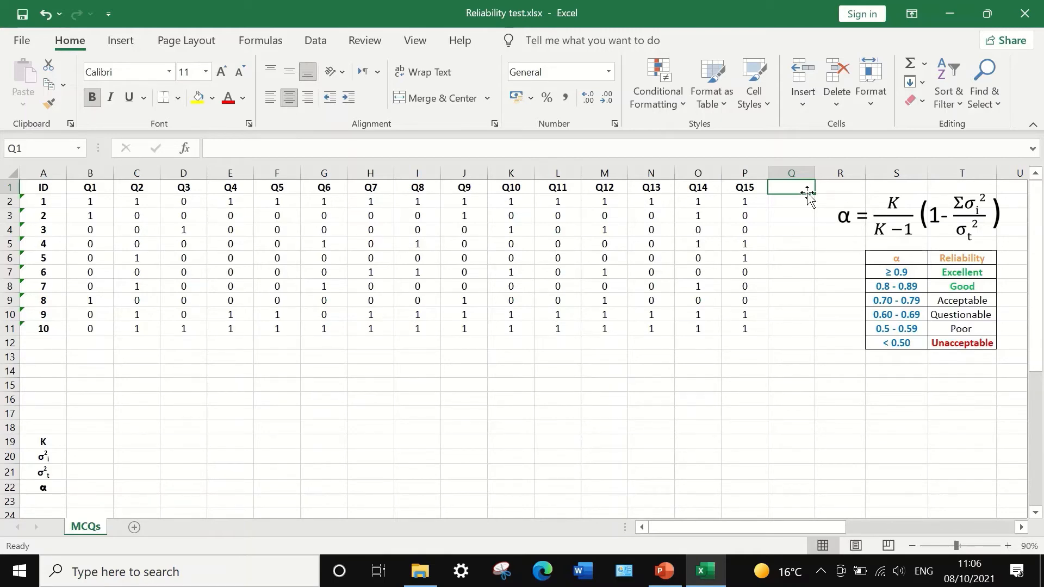
text(Tot)
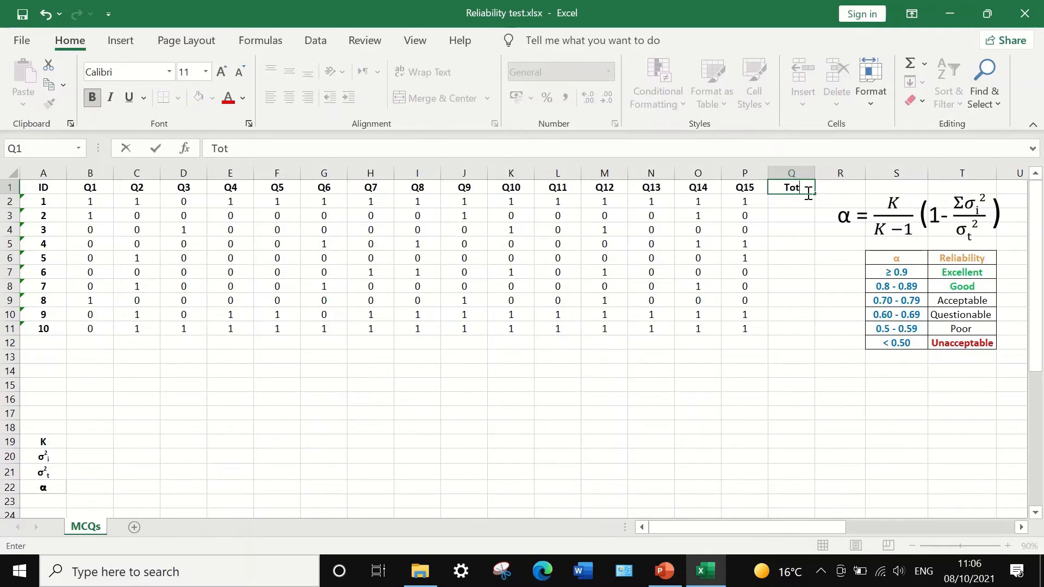
text(al score)
- Sum B2:P2 in cell Q2 and fill the formula down to Q11 for all students
click(792, 205)
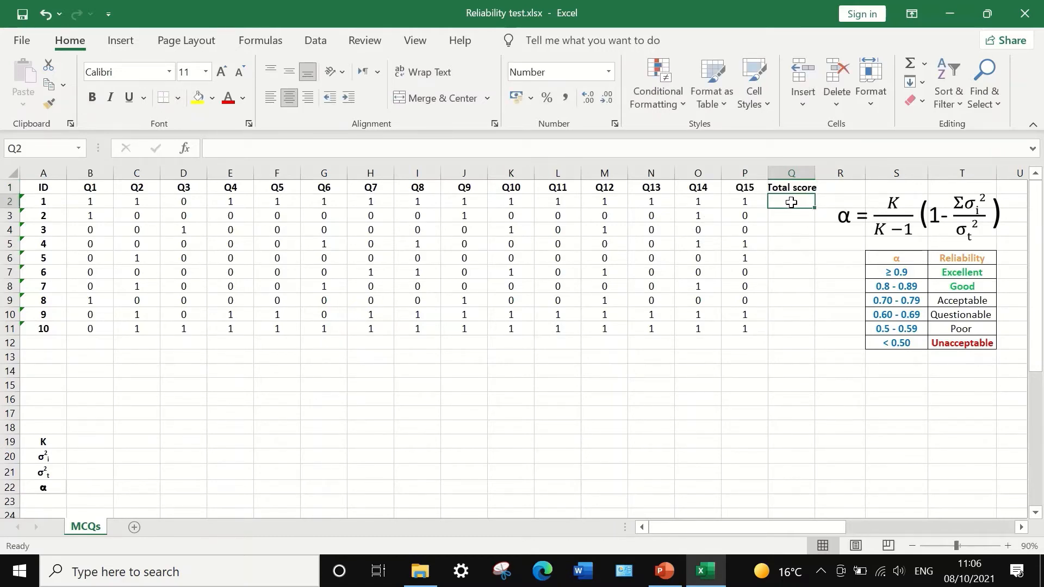
click(924, 63)
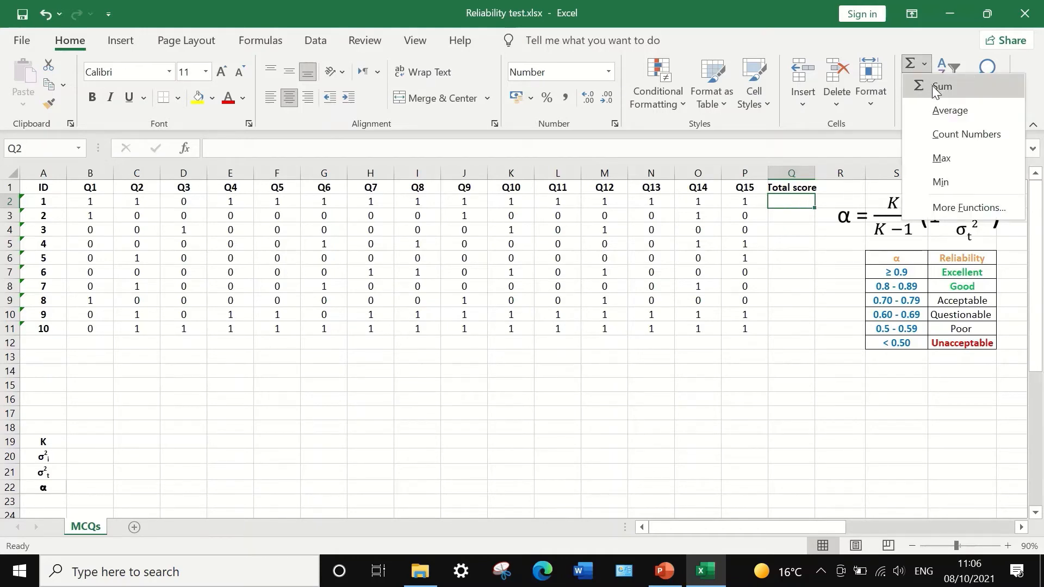
click(932, 86)
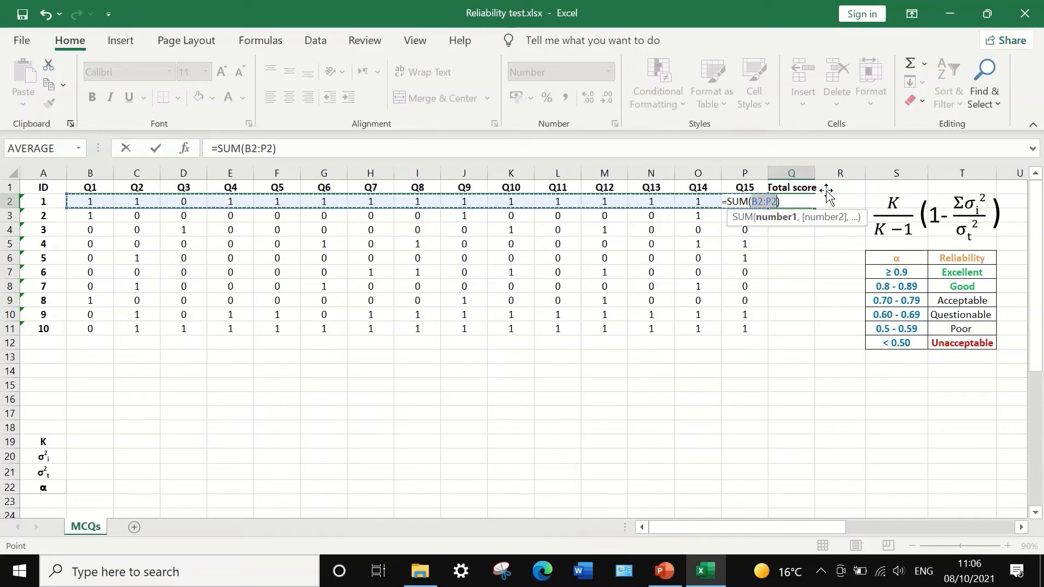
key(Return)
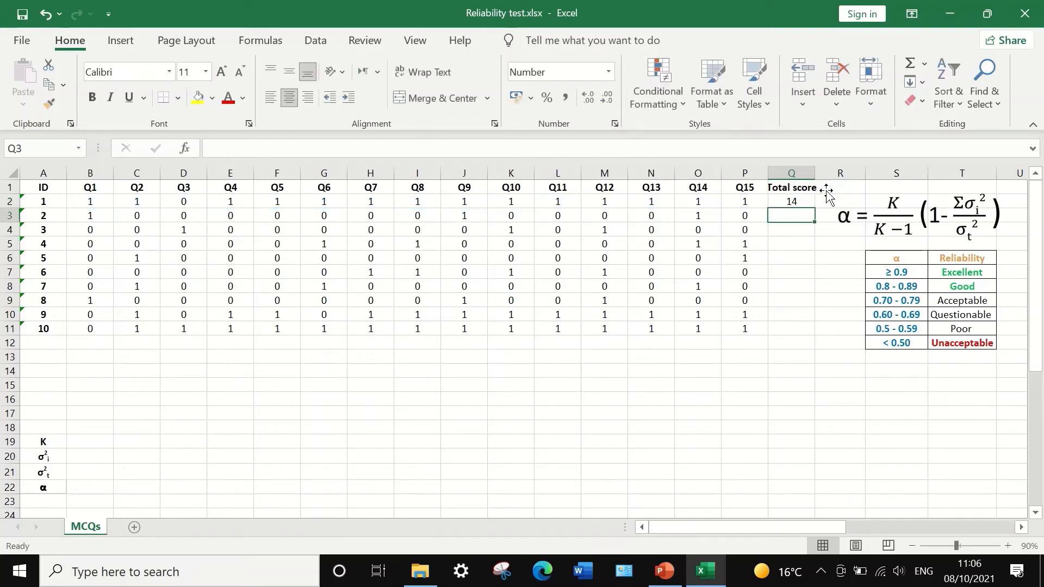
click(793, 200)
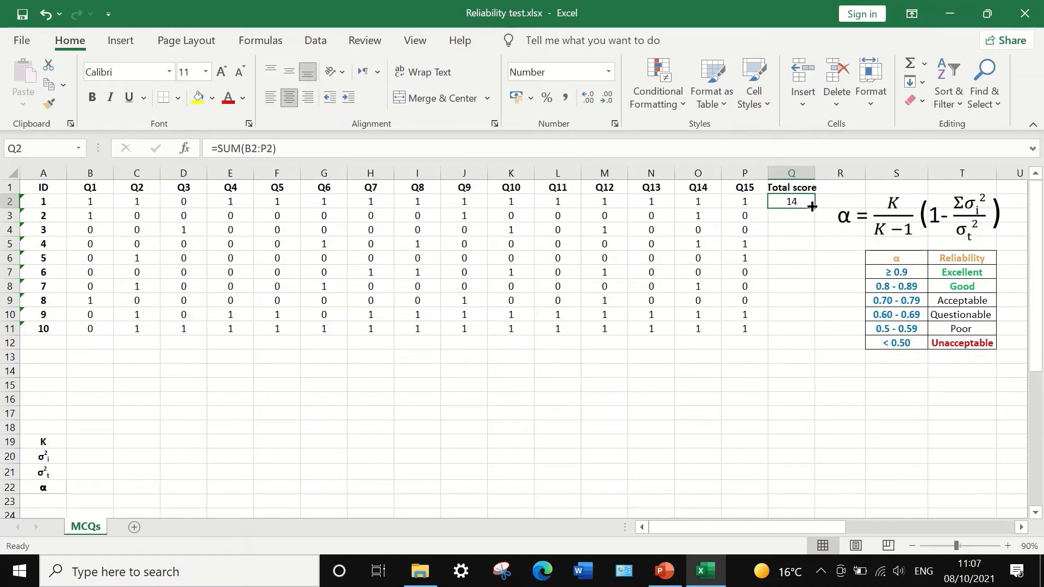
drag(814, 207, 812, 334)
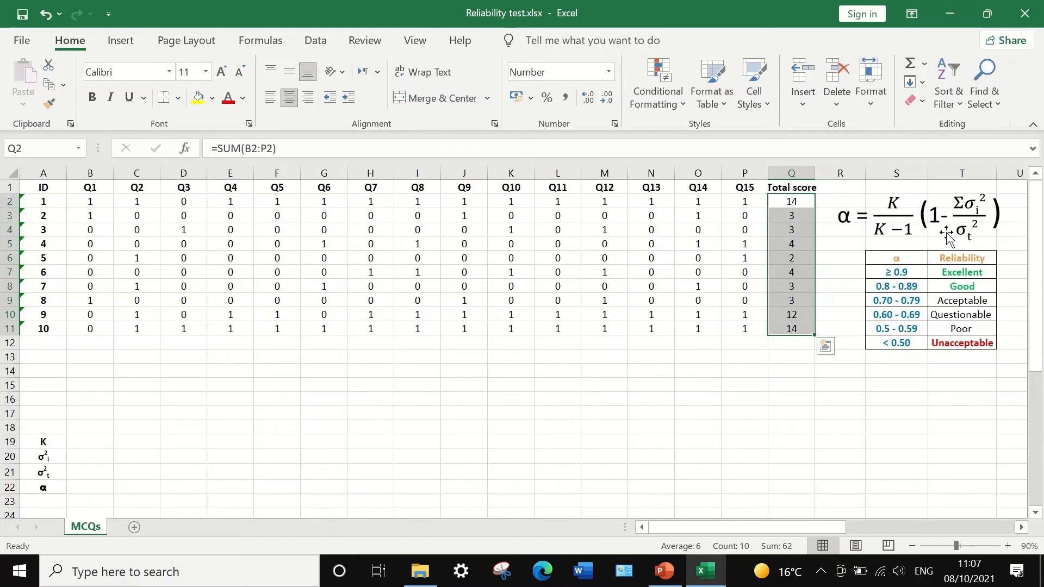
- Calculate the population variance of the total scores in Q12 with VAR.P over Q2:Q11, and label the row "Var" in A12
click(792, 344)
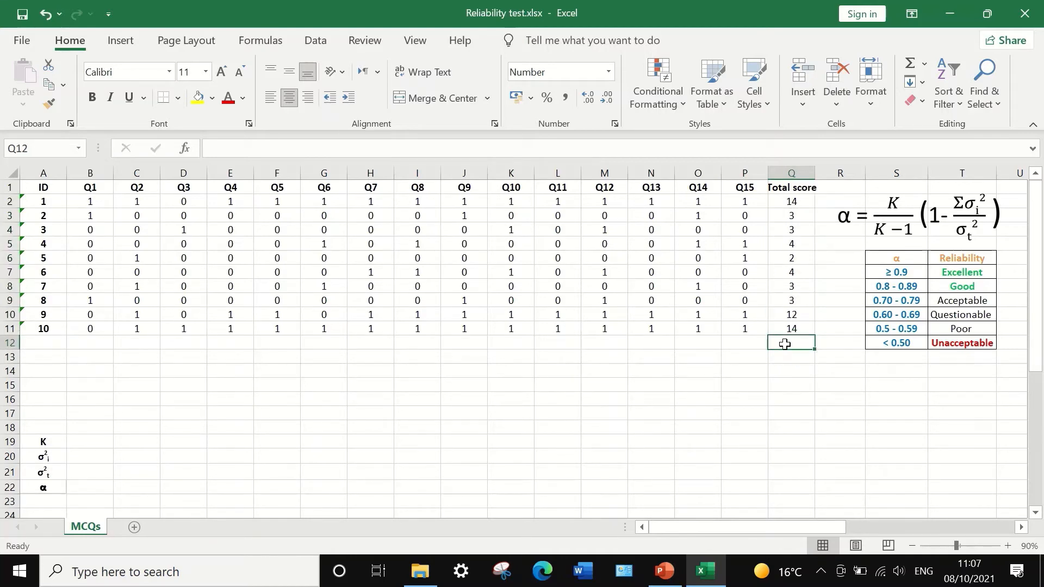
text(=)
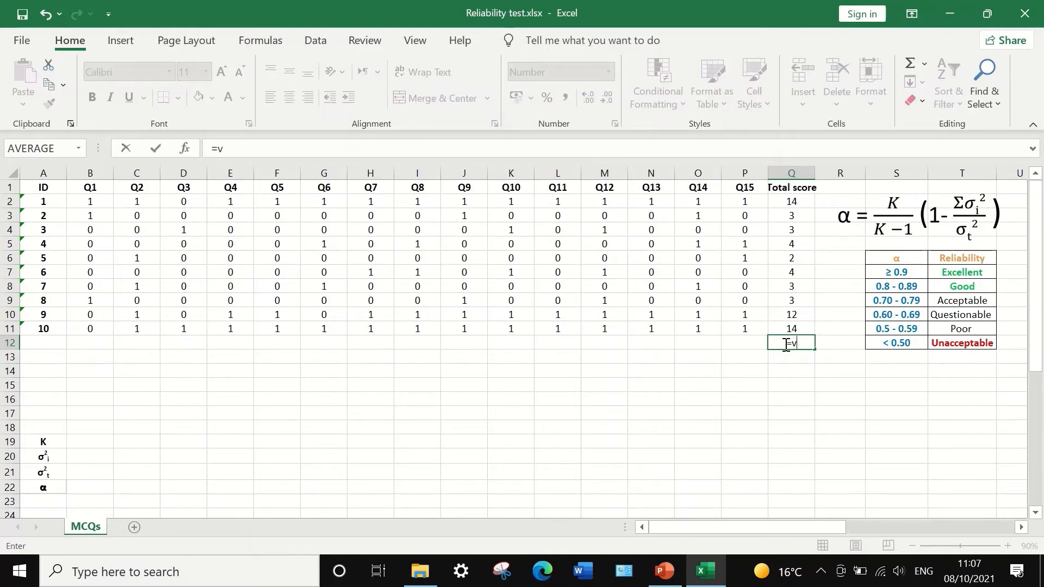
text(var)
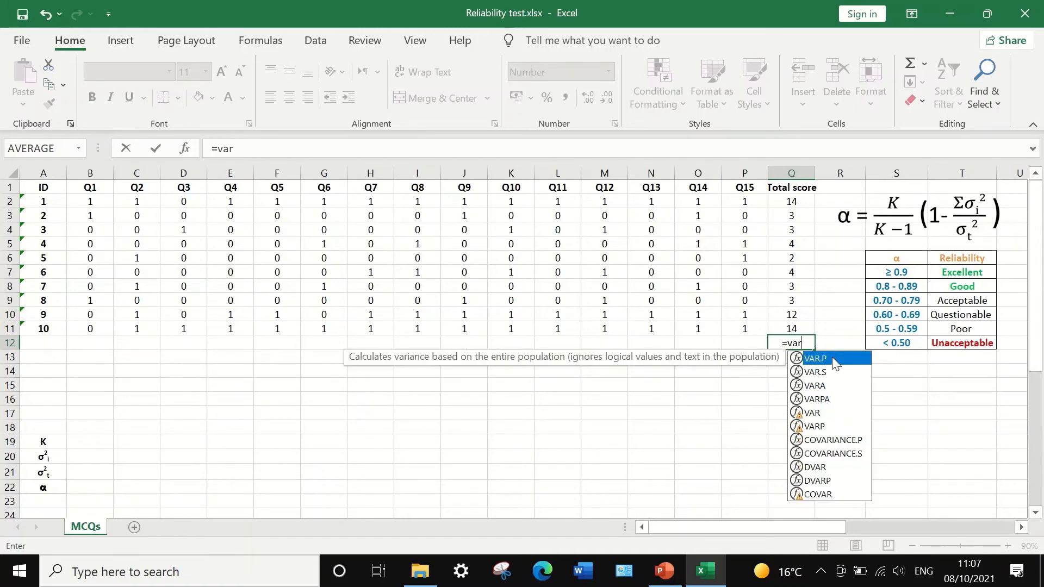
double_click(815, 359)
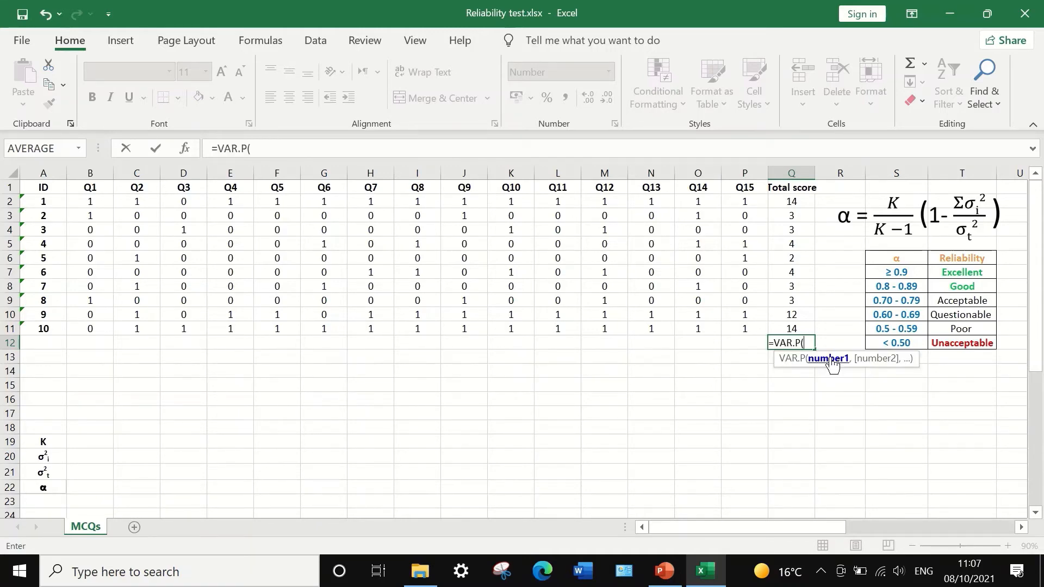
drag(789, 202, 795, 321)
drag(796, 323, 795, 323)
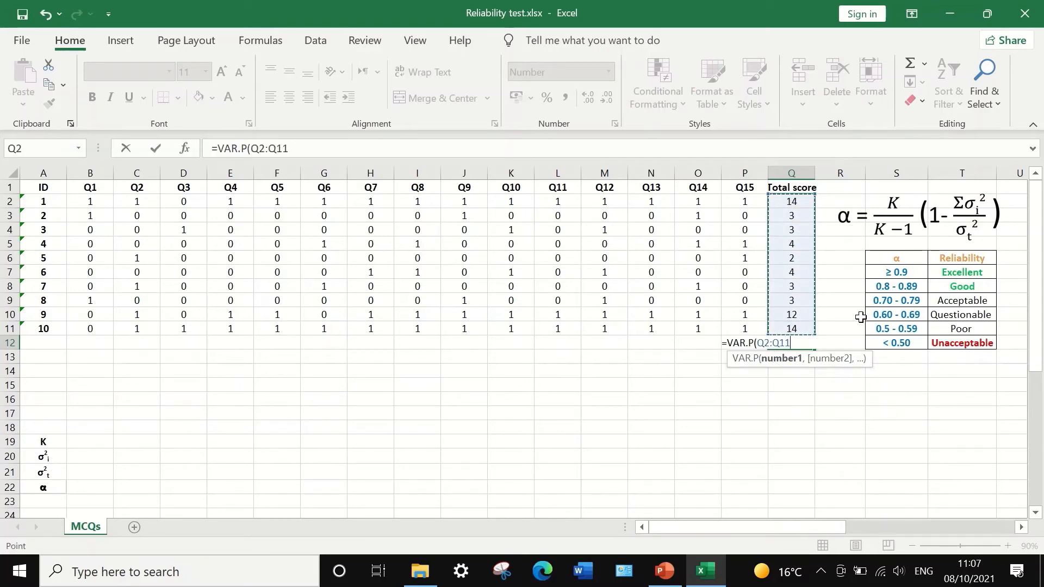
key(Return)
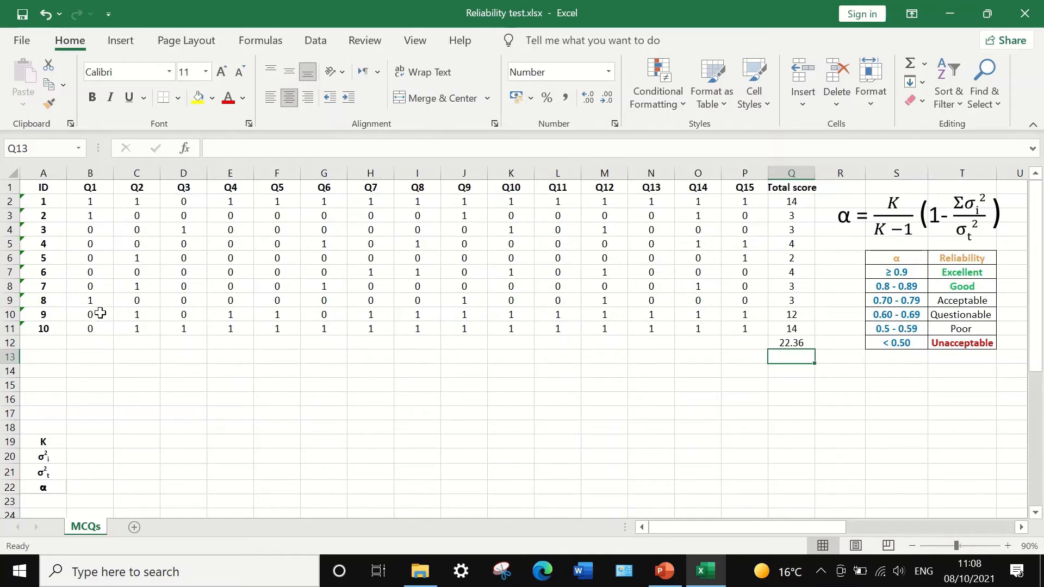
click(44, 344)
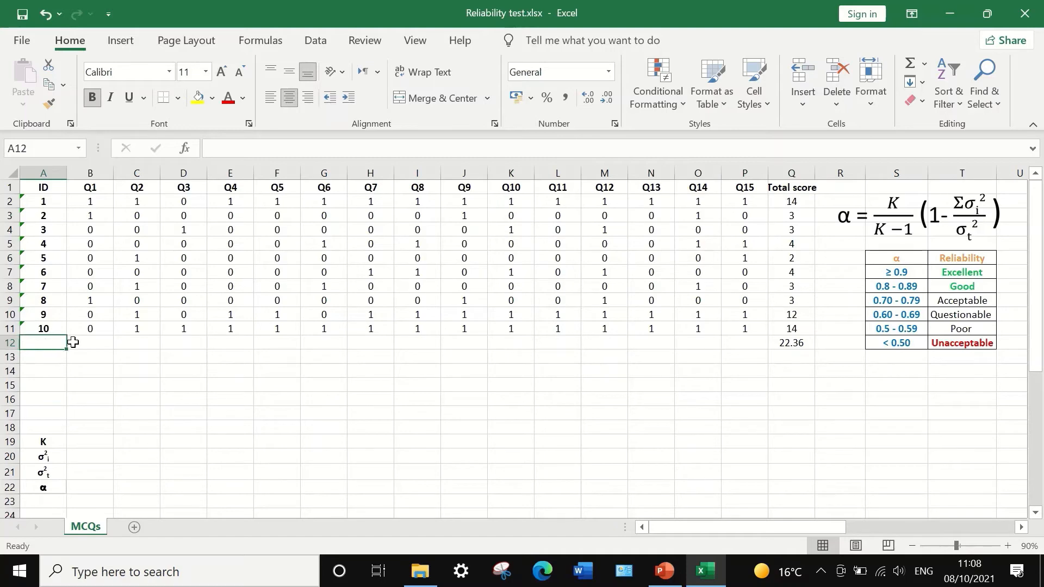
text(Var)
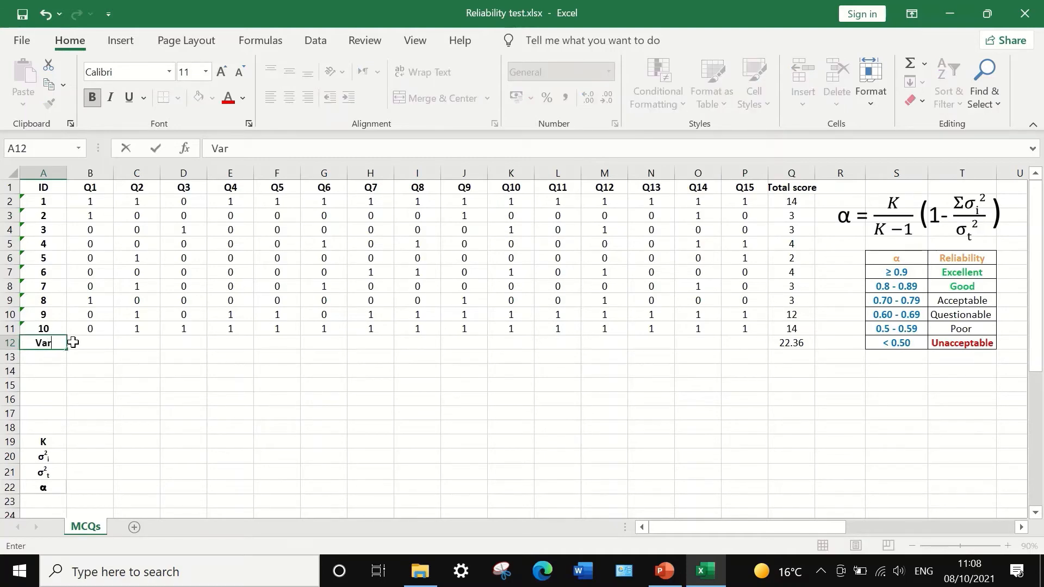
- Calculate the population variance of the Q1 item scores in B12 with VAR.P over B2:B11
click(100, 345)
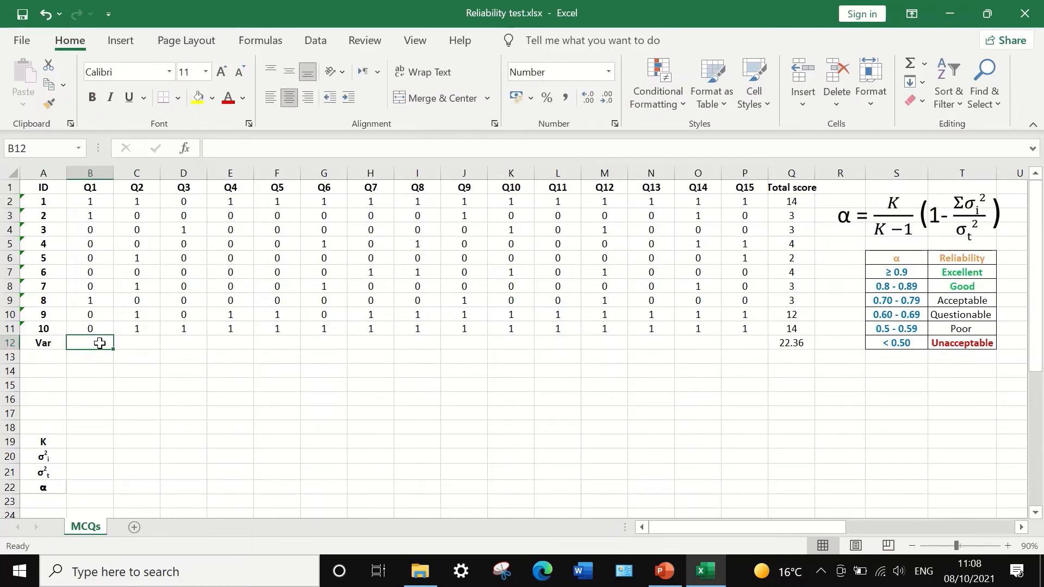
text(=)
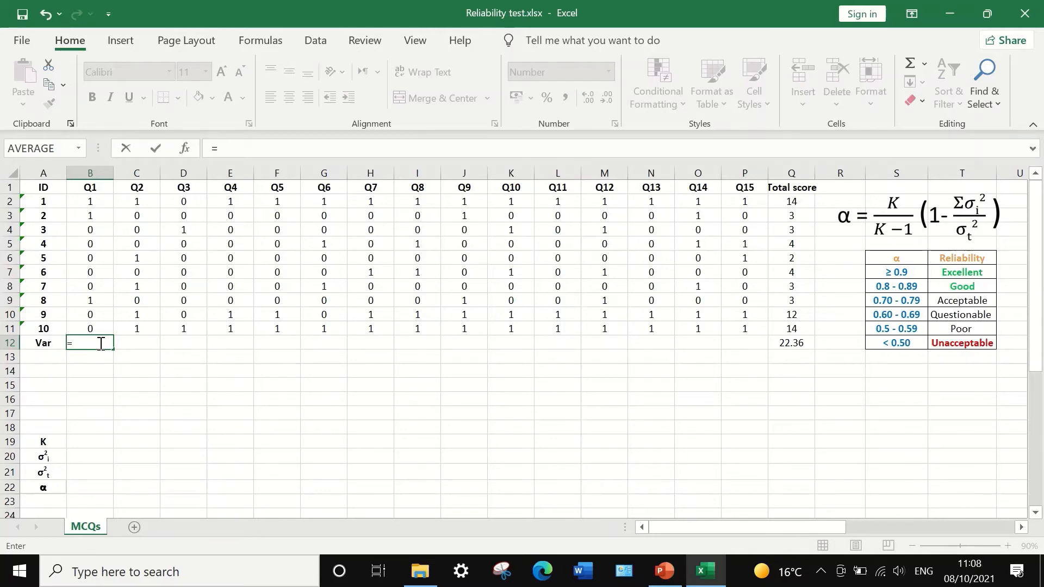
text(var)
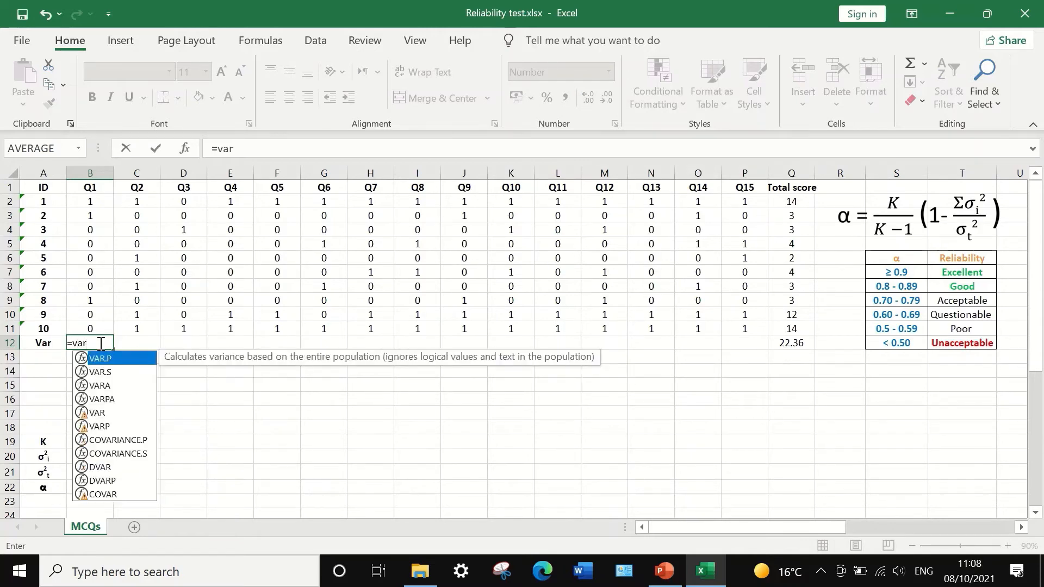
double_click(103, 361)
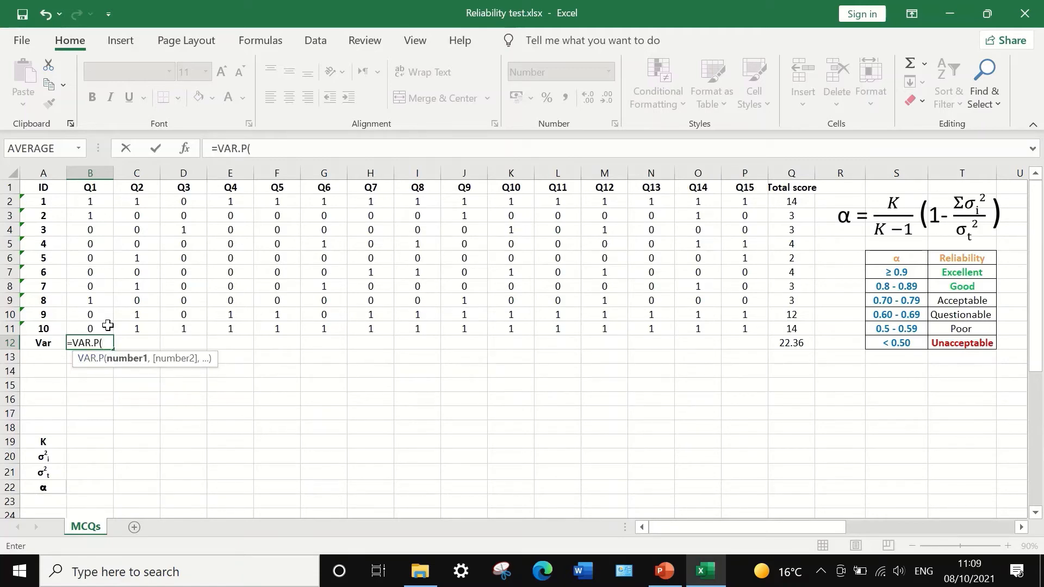
click(108, 342)
drag(87, 202, 103, 329)
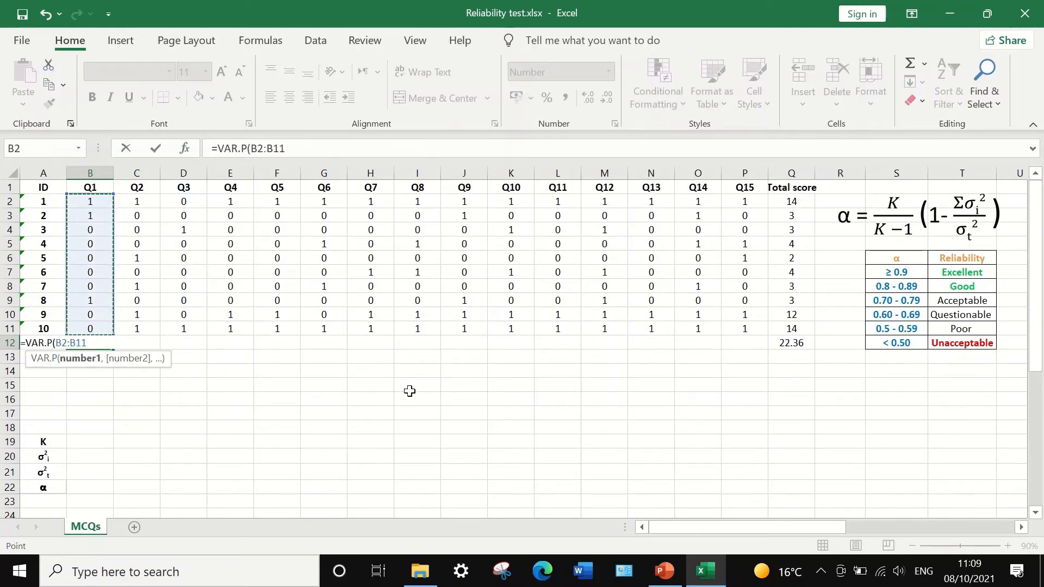
click(287, 146)
text())
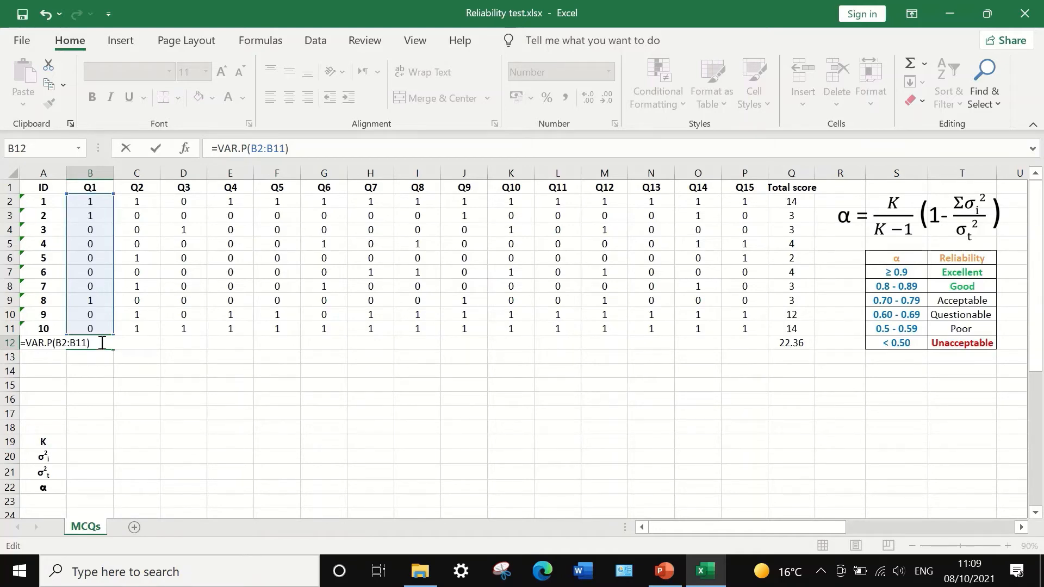
key(Return)
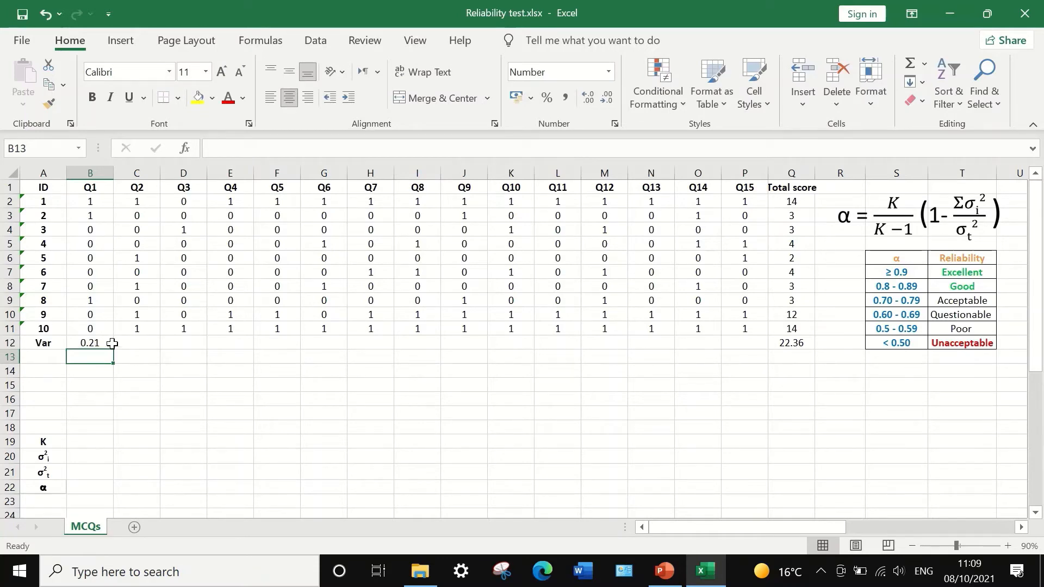
- Fill the variance formula from B12 across to P12 for all the other question items
click(99, 341)
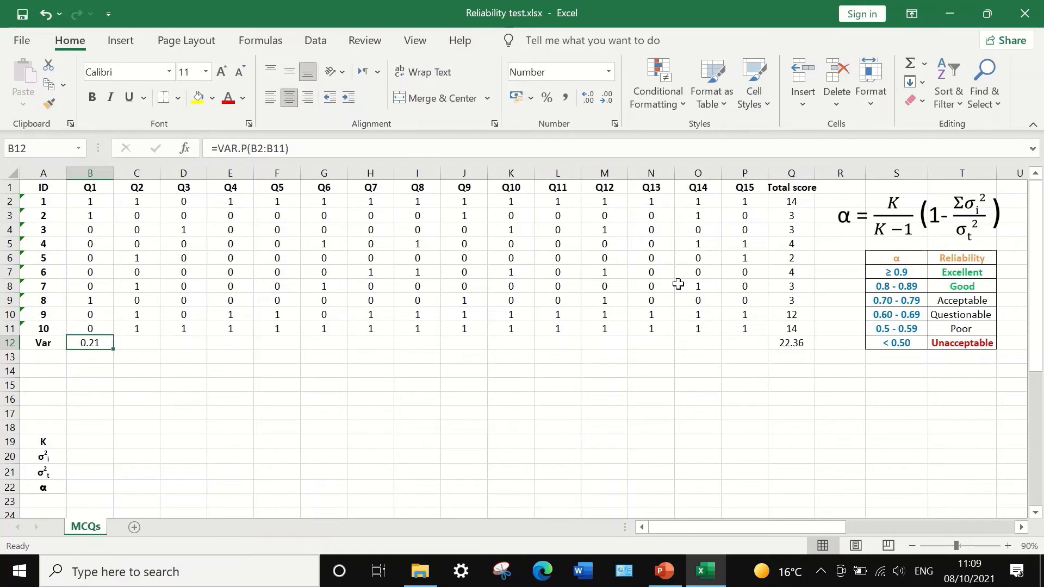
click(108, 350)
drag(114, 350, 747, 356)
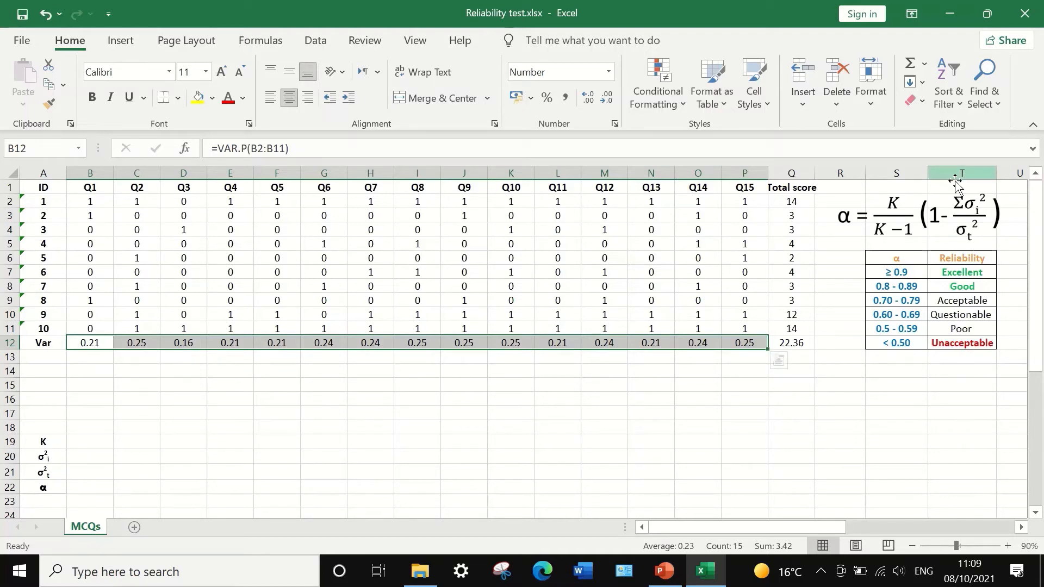
- Sum the item variances B12:P12 in cell B20, beside the σ²i label
click(87, 456)
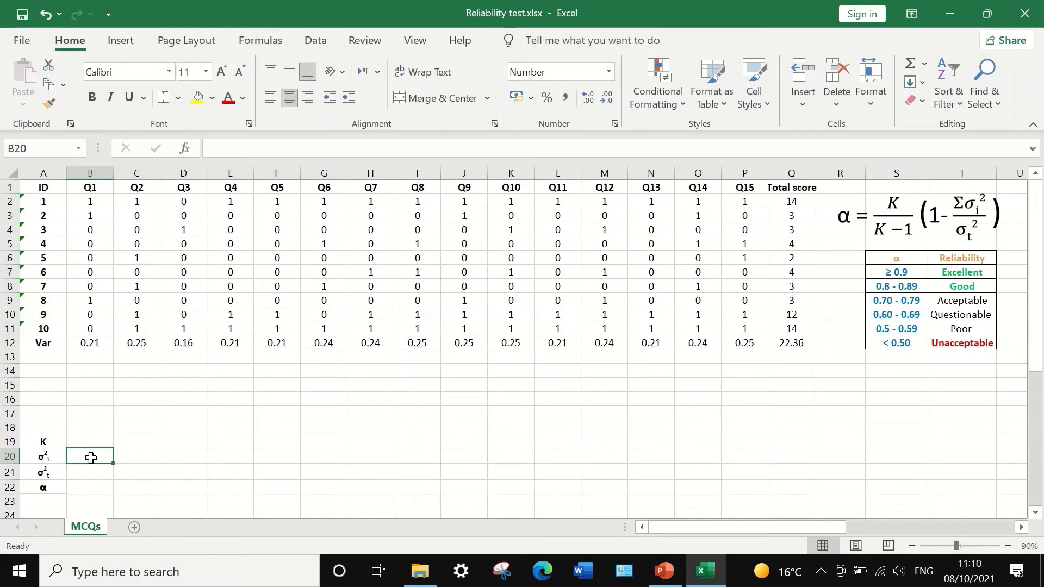
click(924, 65)
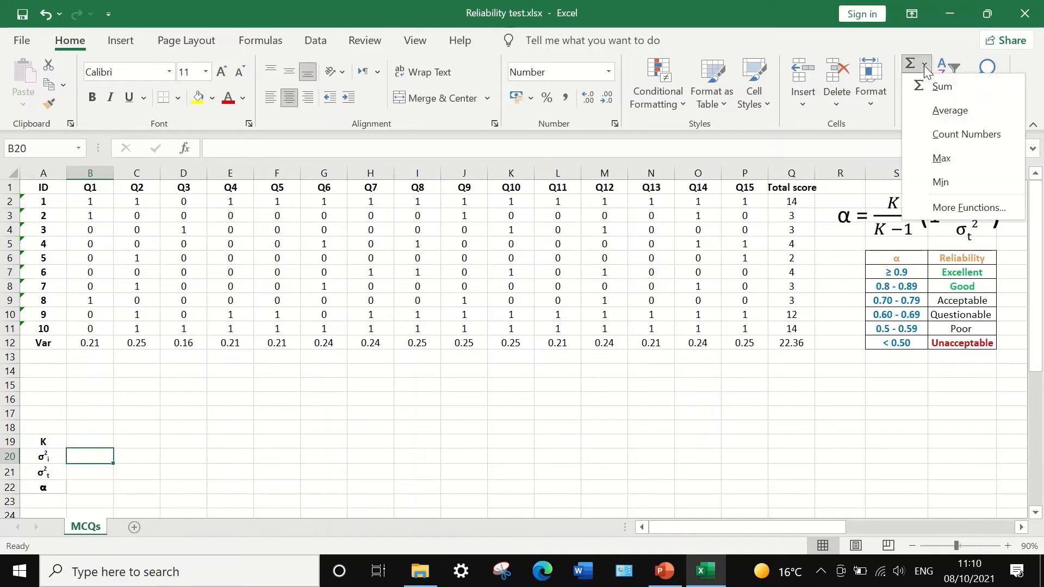
click(923, 79)
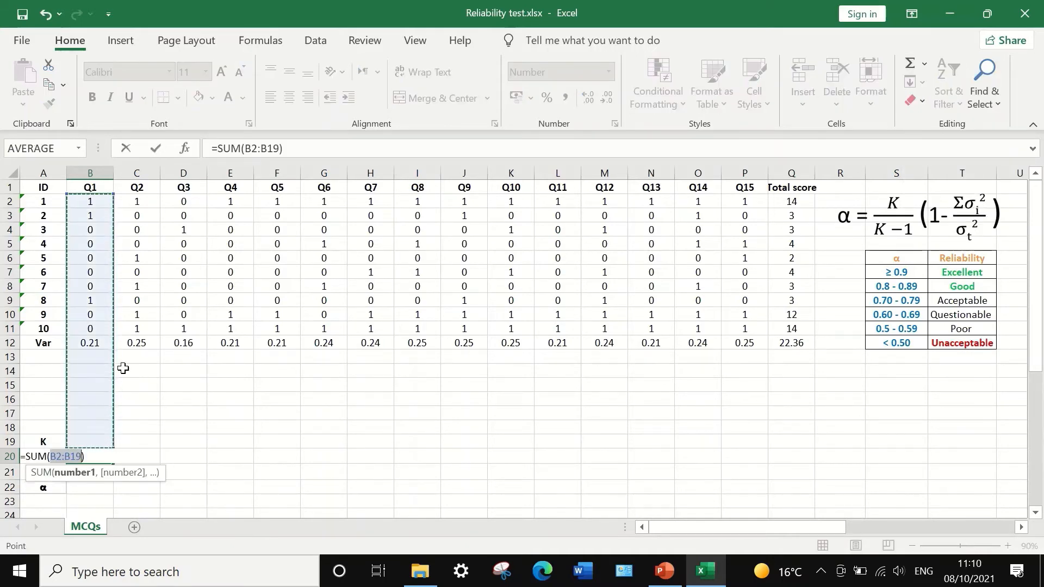
drag(91, 343, 743, 341)
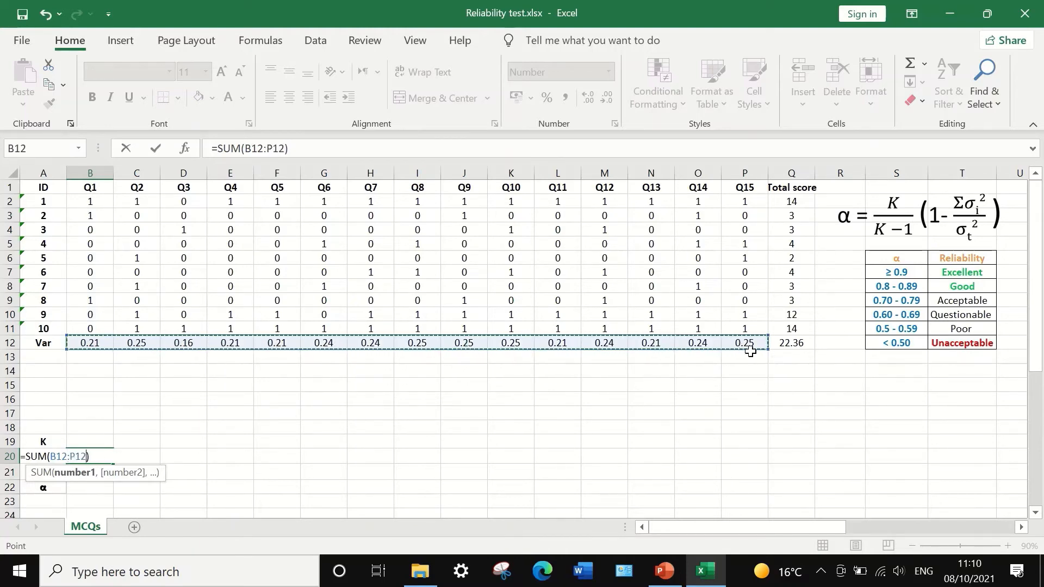
key(Return)
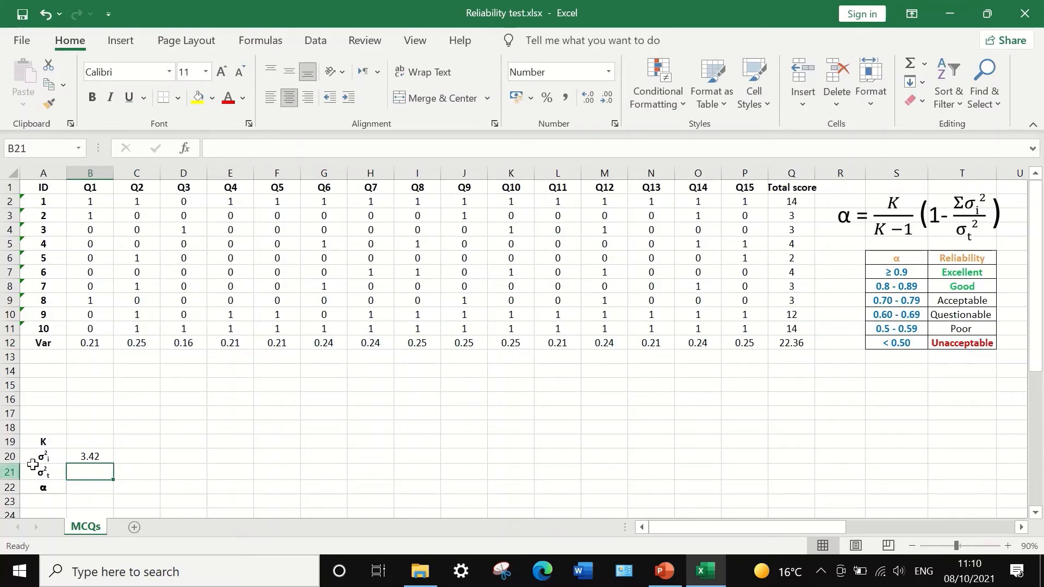
click(105, 459)
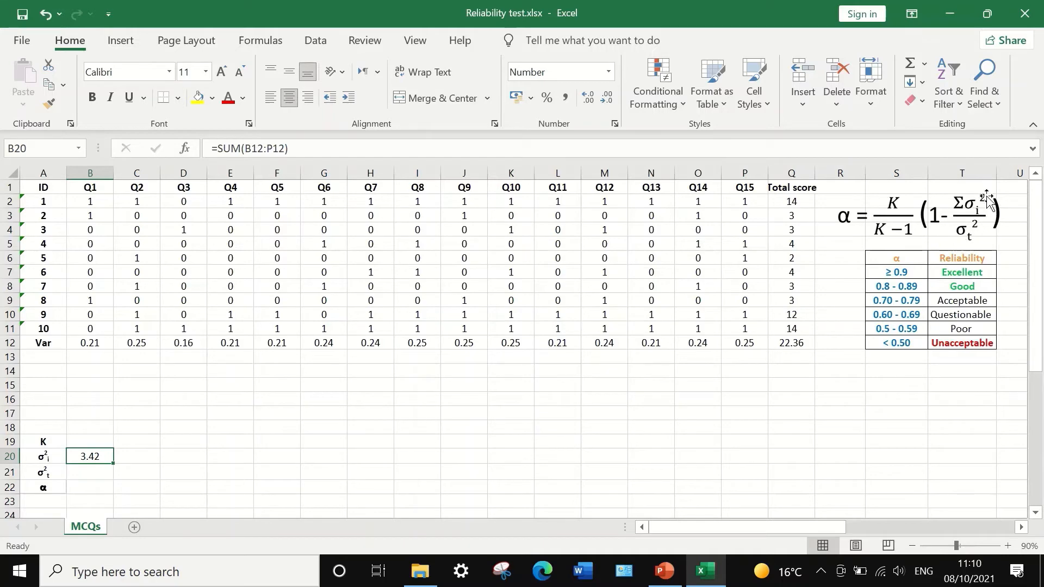
- Enter 15 as the number of items K in cell B19
click(88, 442)
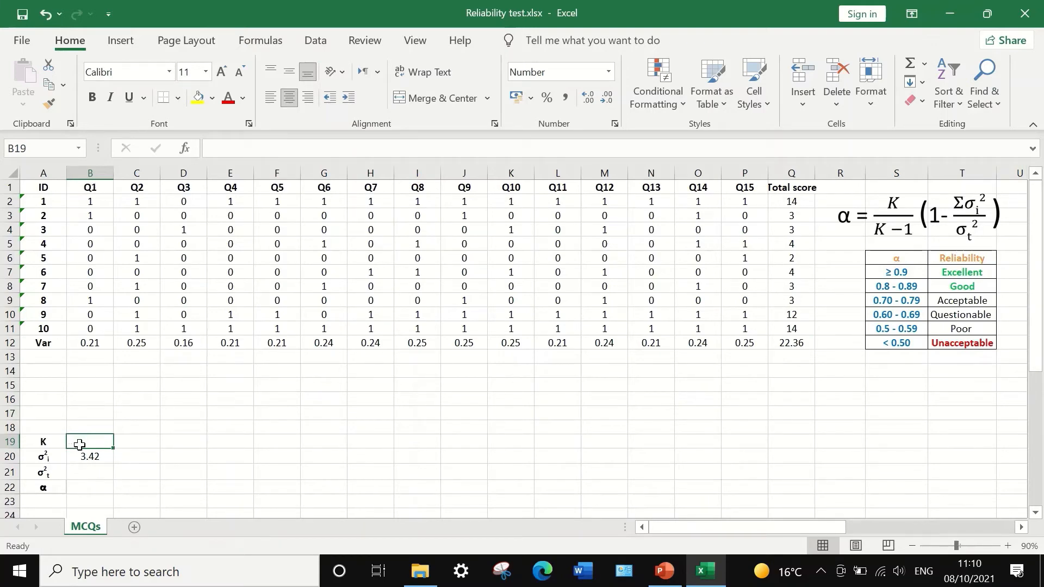
text(15)
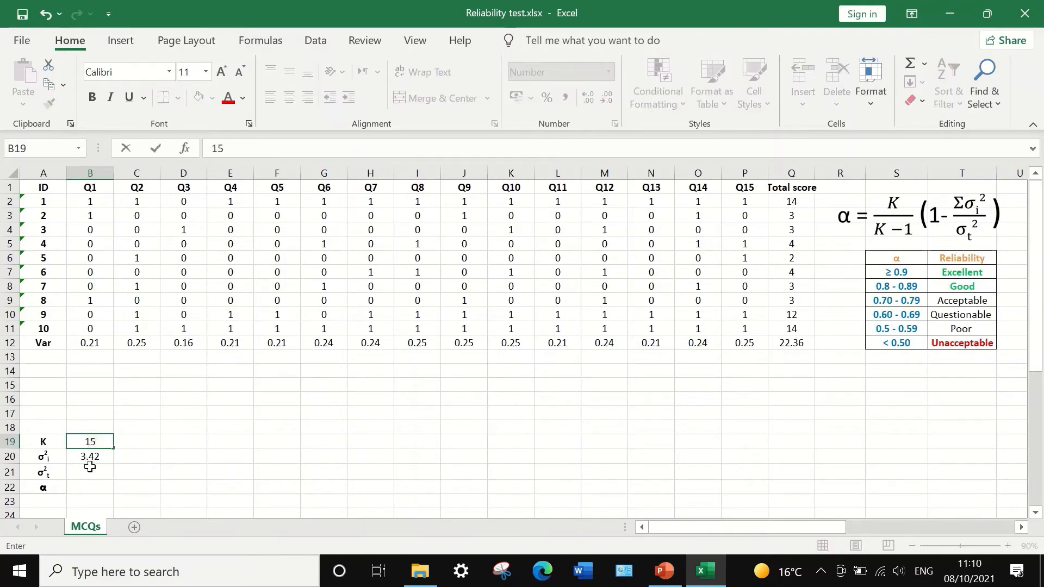
click(90, 467)
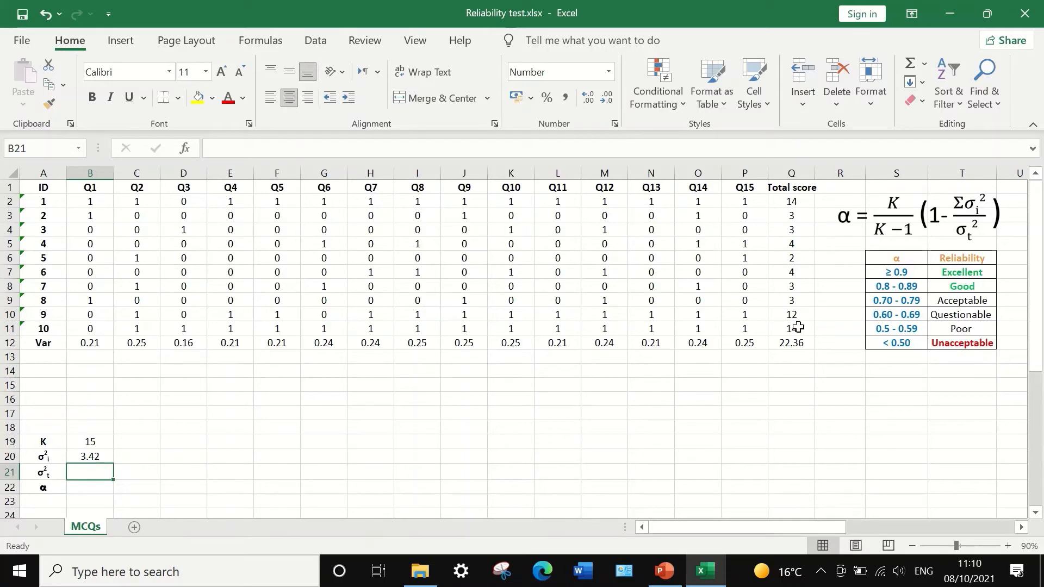
- Copy the total score variance from Q12 to cell B21, beside the σ²t label
click(788, 344)
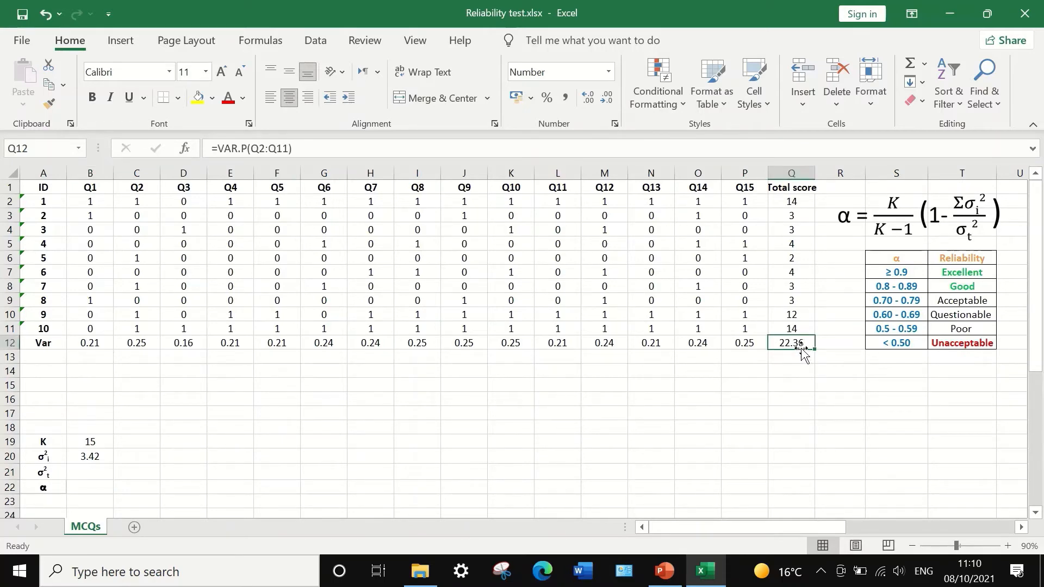
right_click(797, 346)
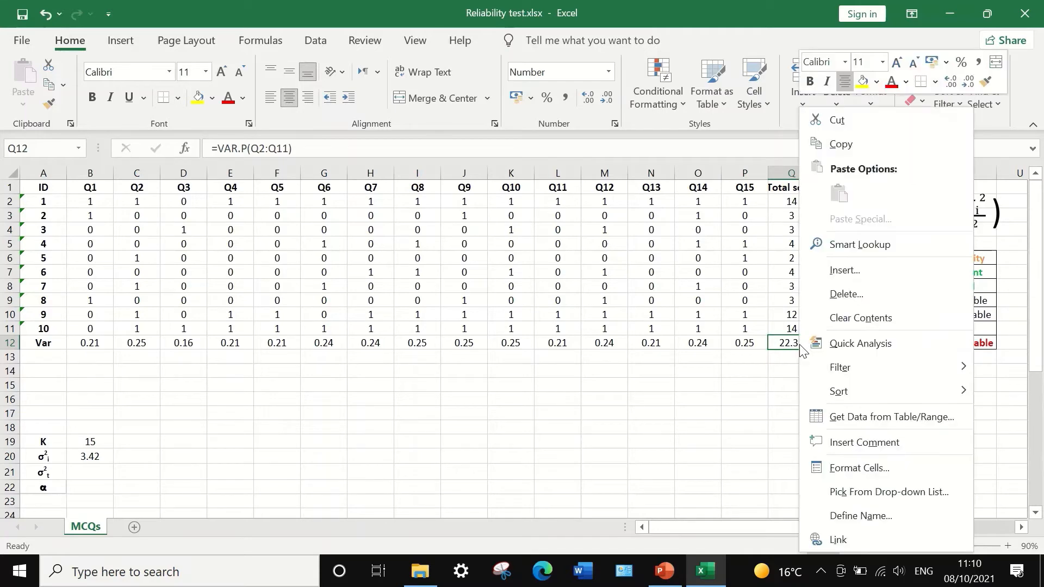
click(834, 142)
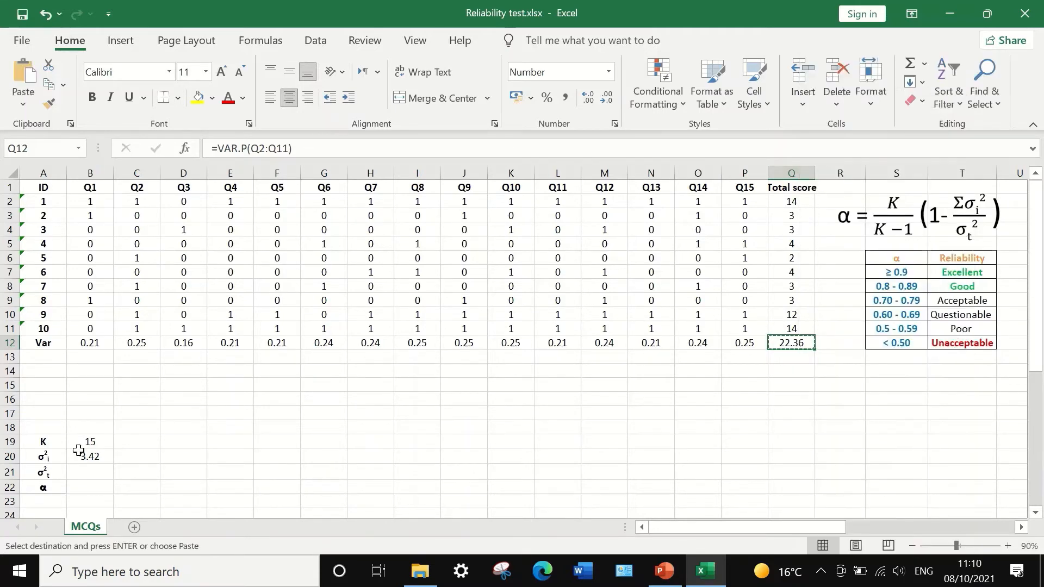
click(87, 471)
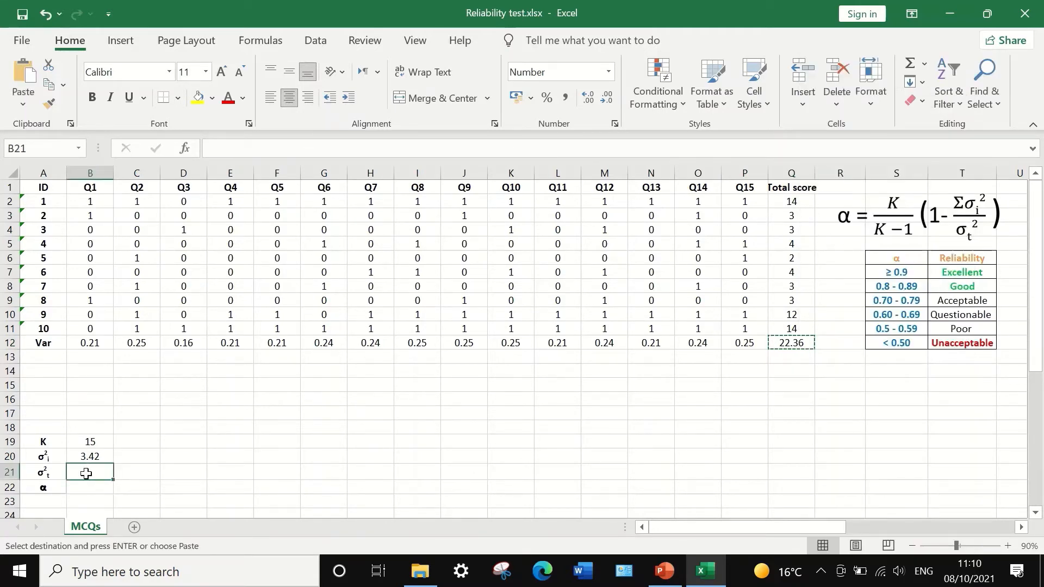
- Paste the copied total-score variance into cell B21 as a value only
right_click(86, 473)
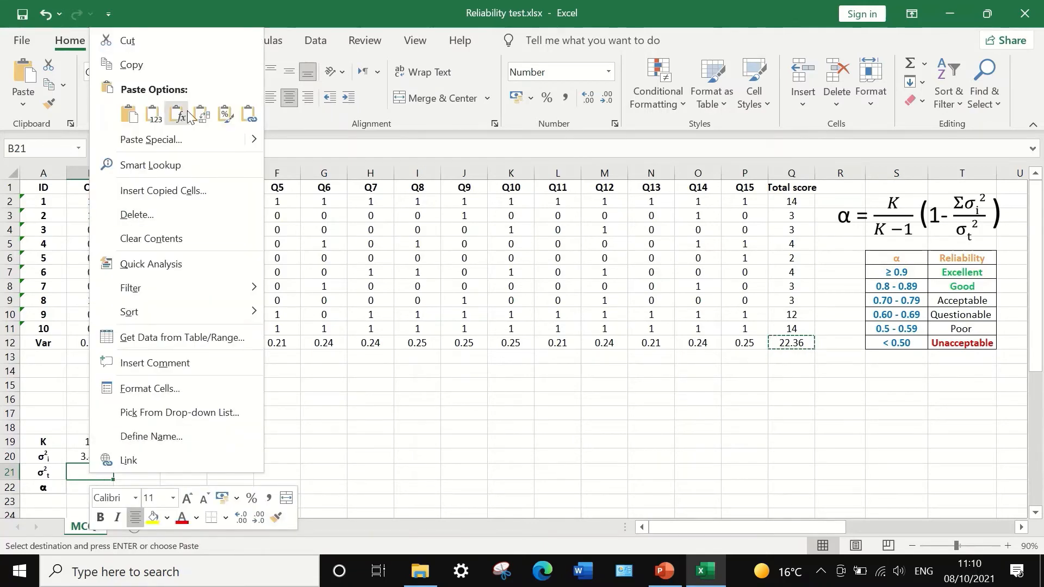
click(154, 117)
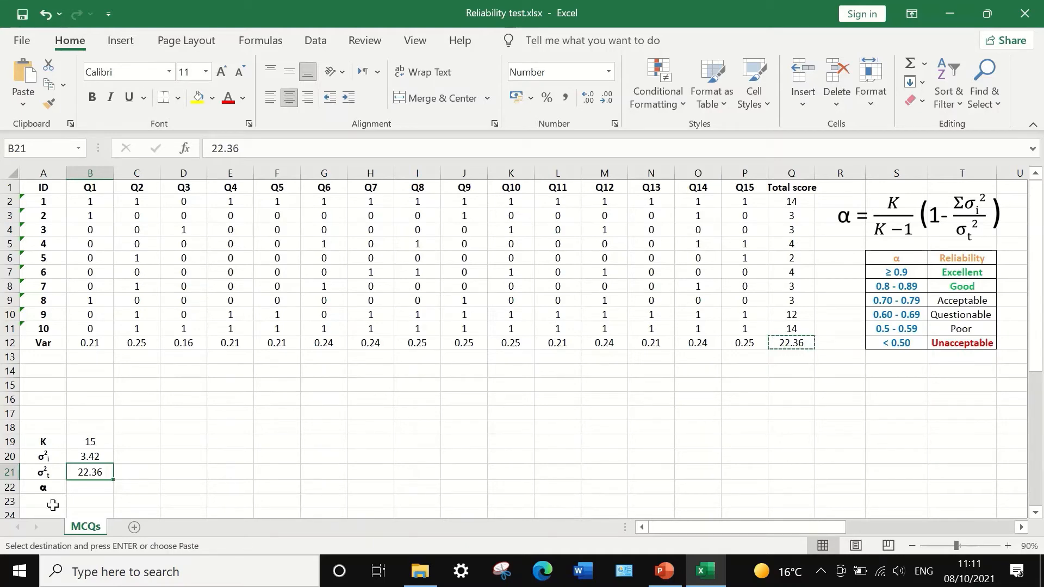
- Calculate Cronbach's alpha in cell B22 with the formula =(15/14)*(1-B20/B21)
click(95, 489)
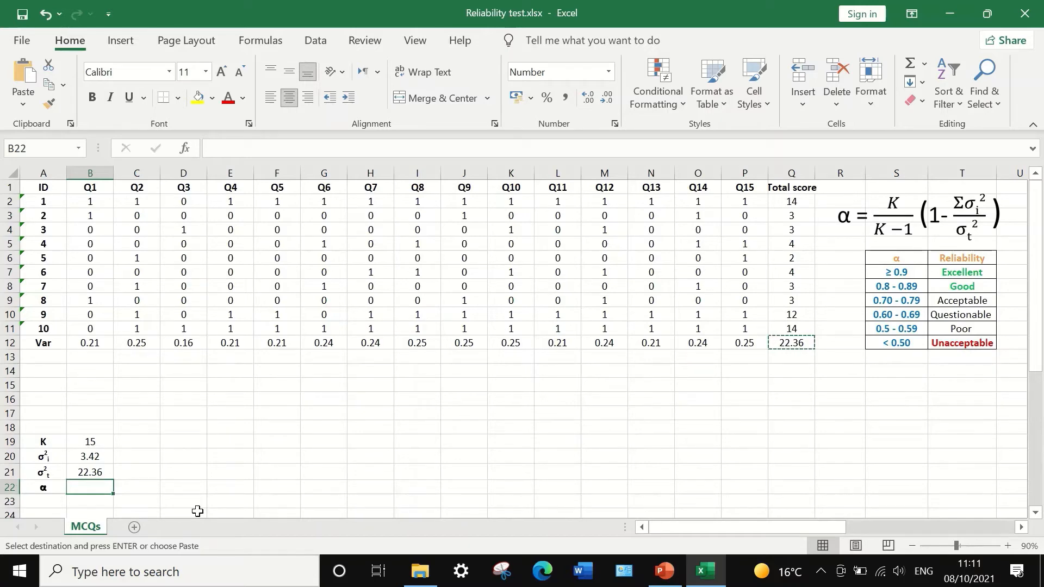
text(=)
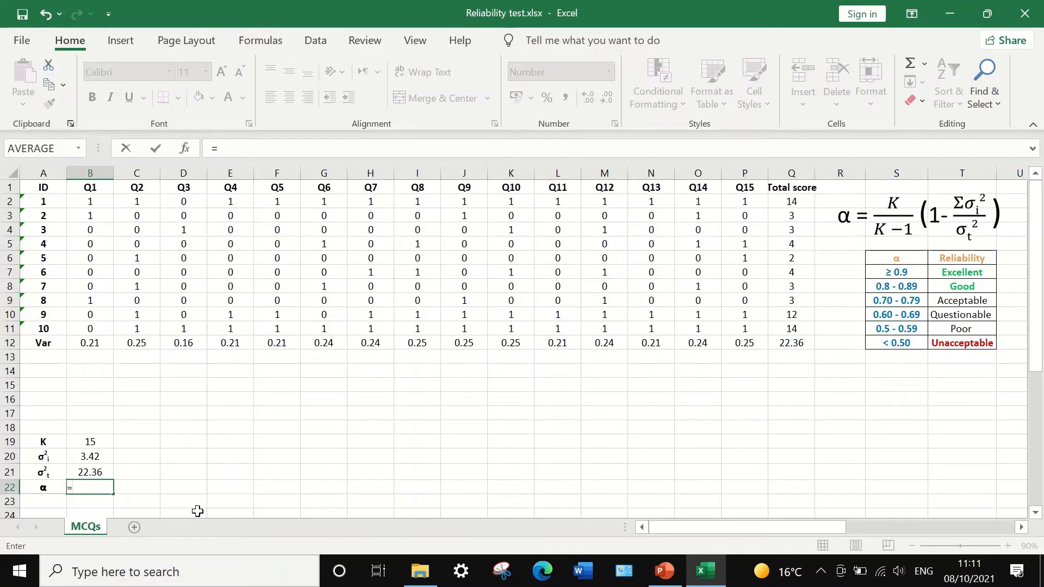
text(()*())
click(75, 487)
text(15)
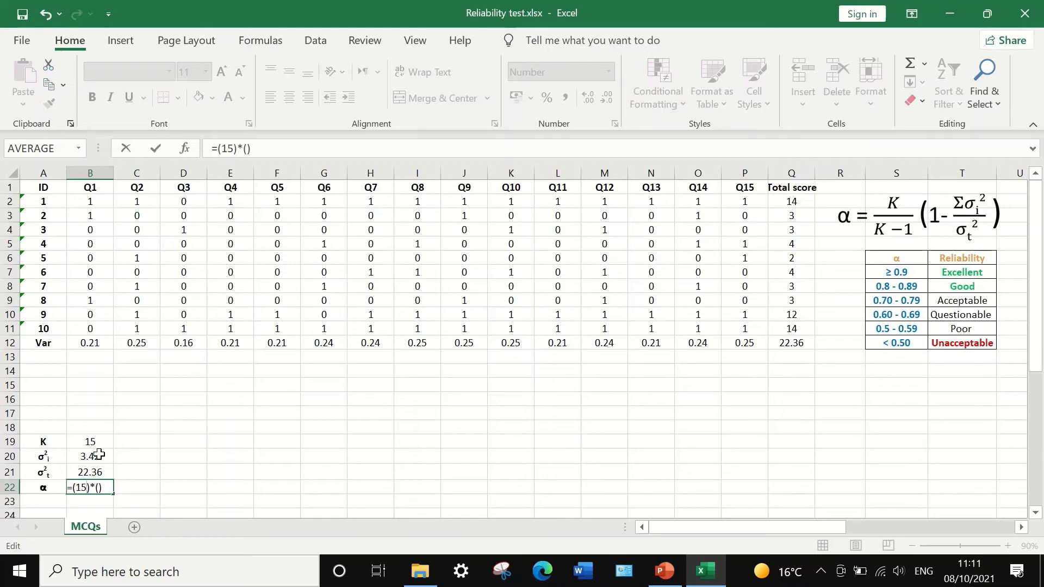
text(/14)
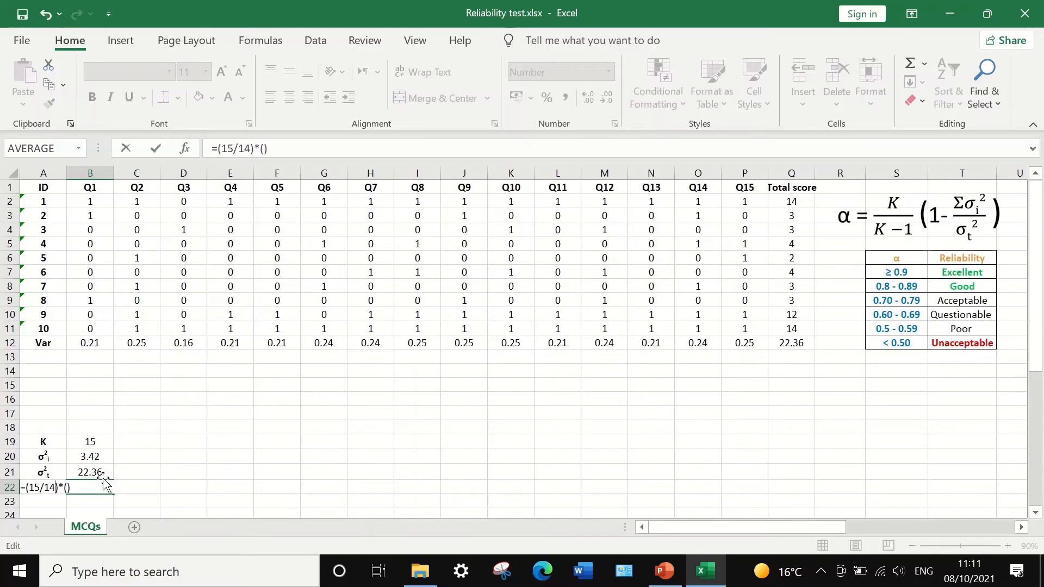
click(263, 148)
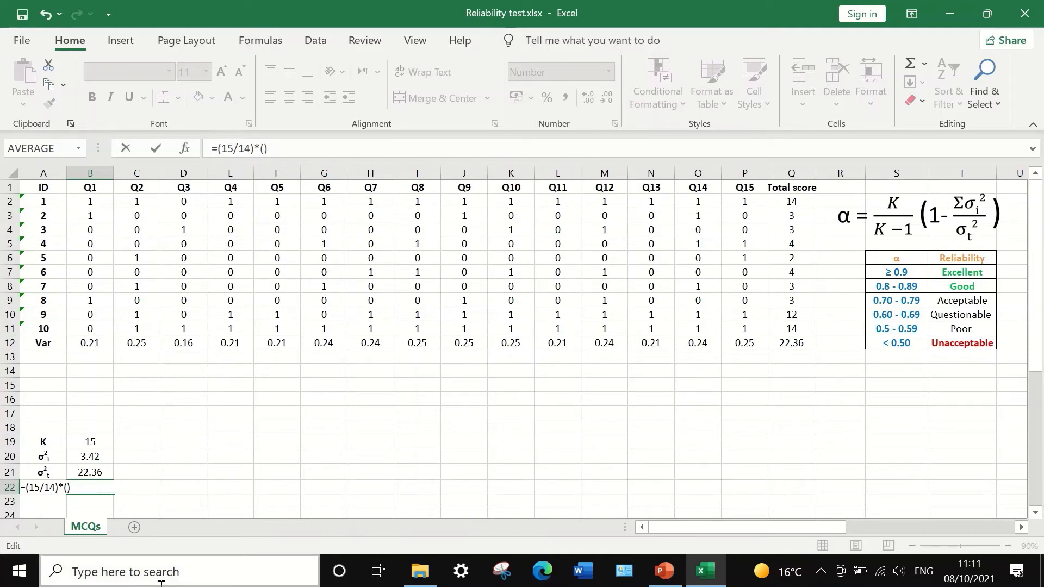
text(1-)
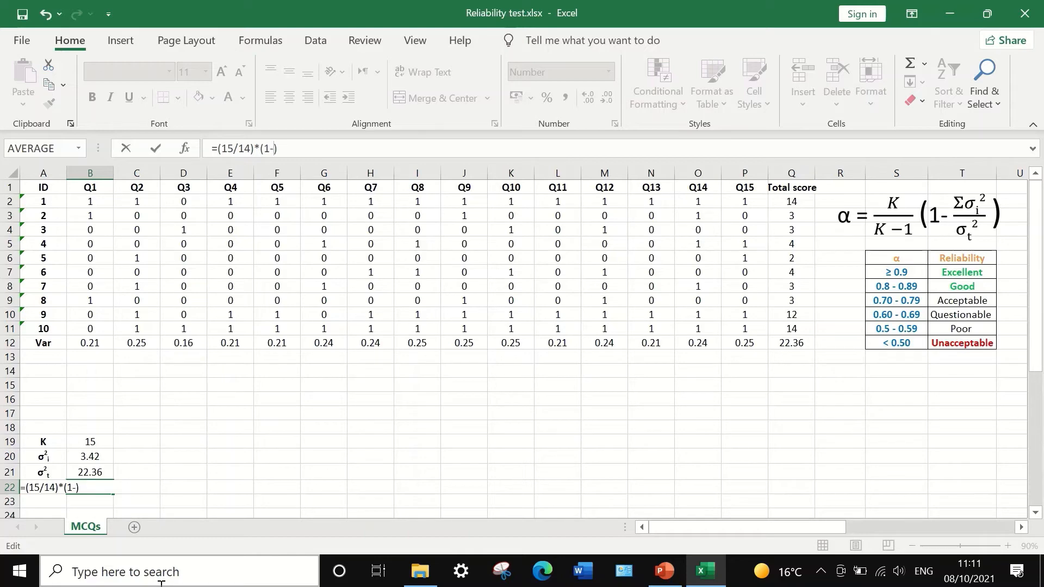
click(90, 456)
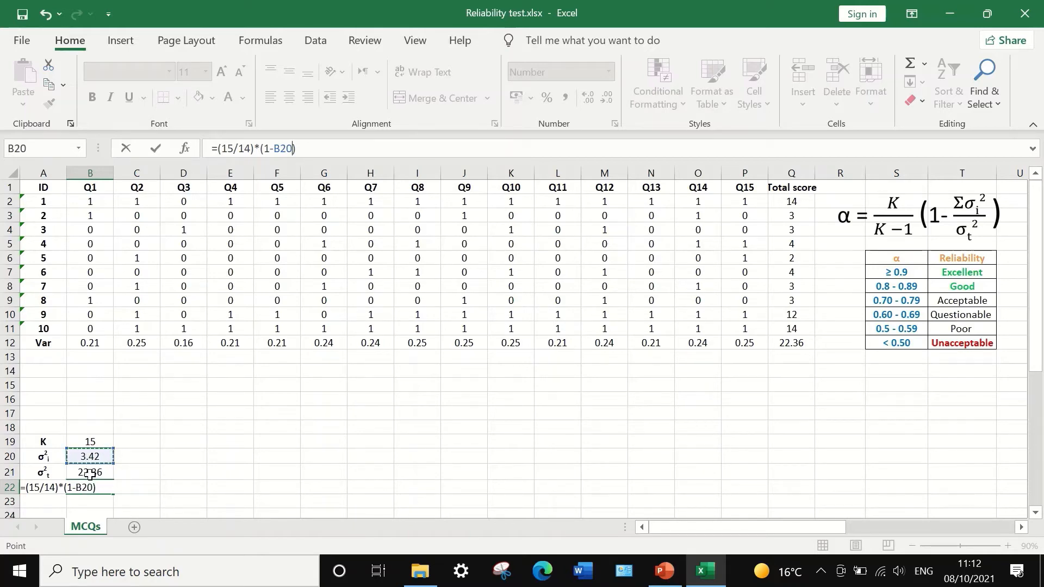
text(/)
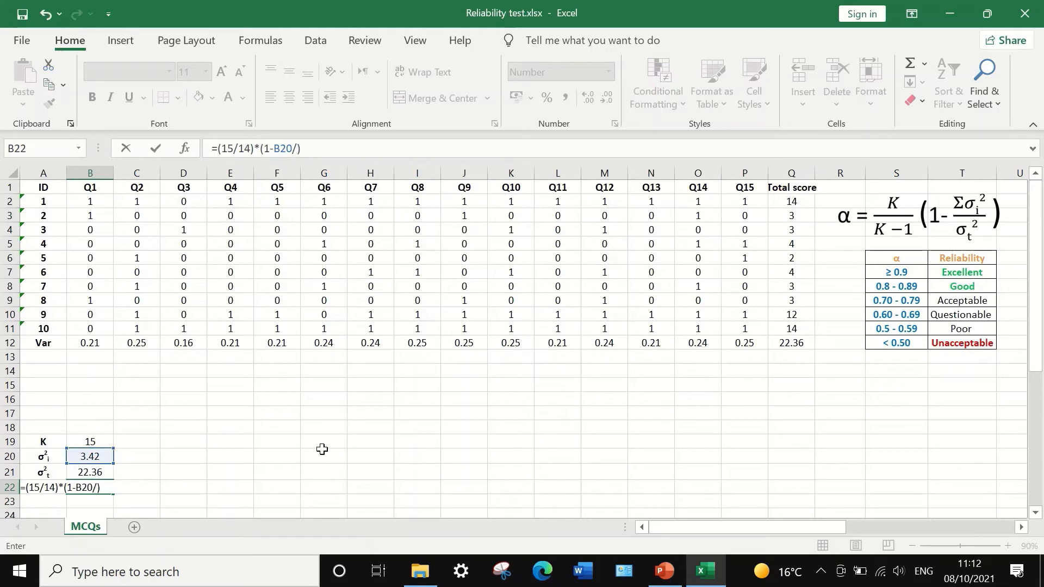
click(86, 475)
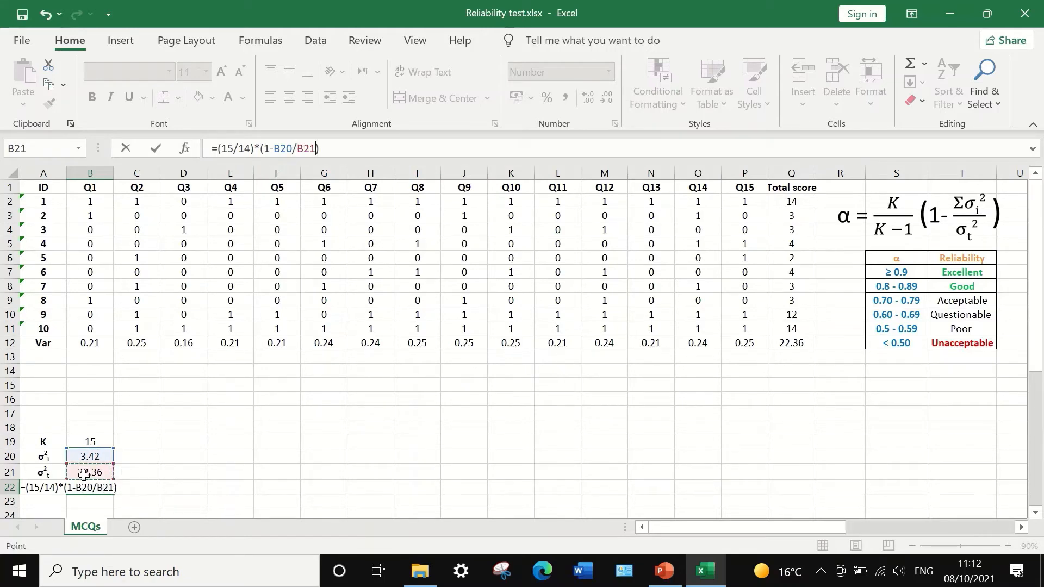
key(Return)
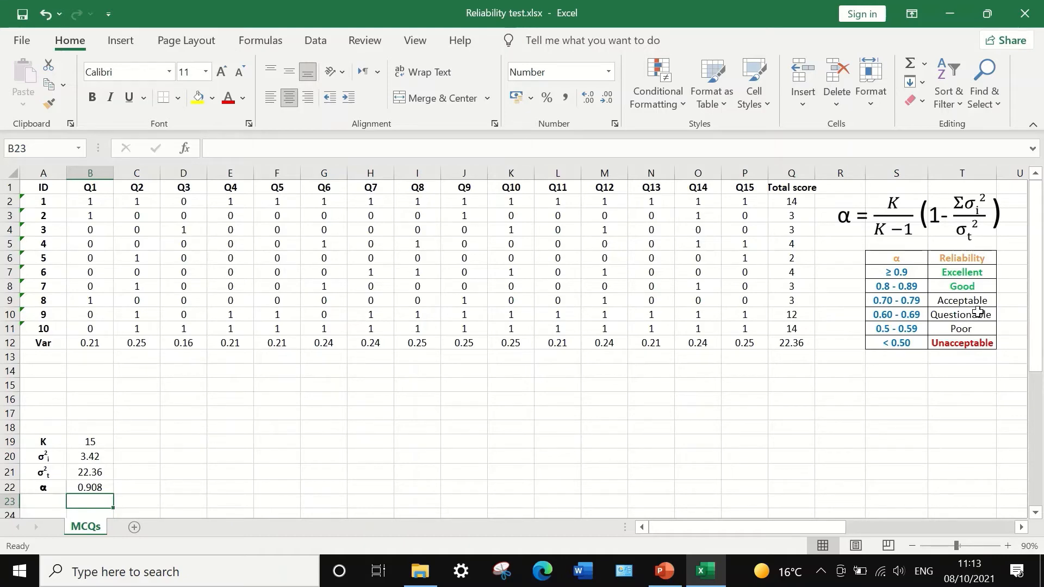
click(886, 318)
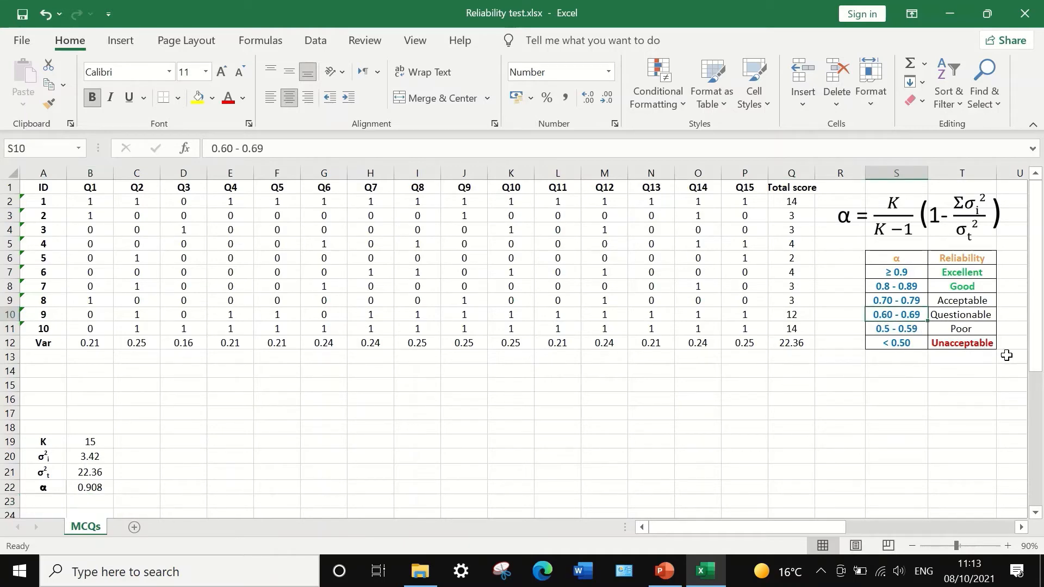
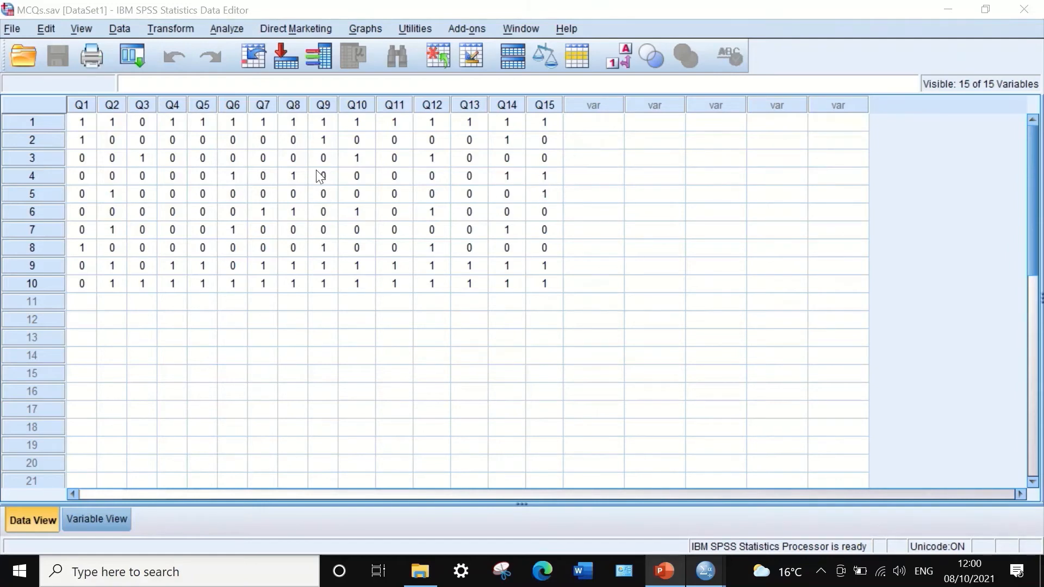
- In the SPSS data file MCQs.sav, start computing a new variable with Totalscore as the target variable
click(171, 29)
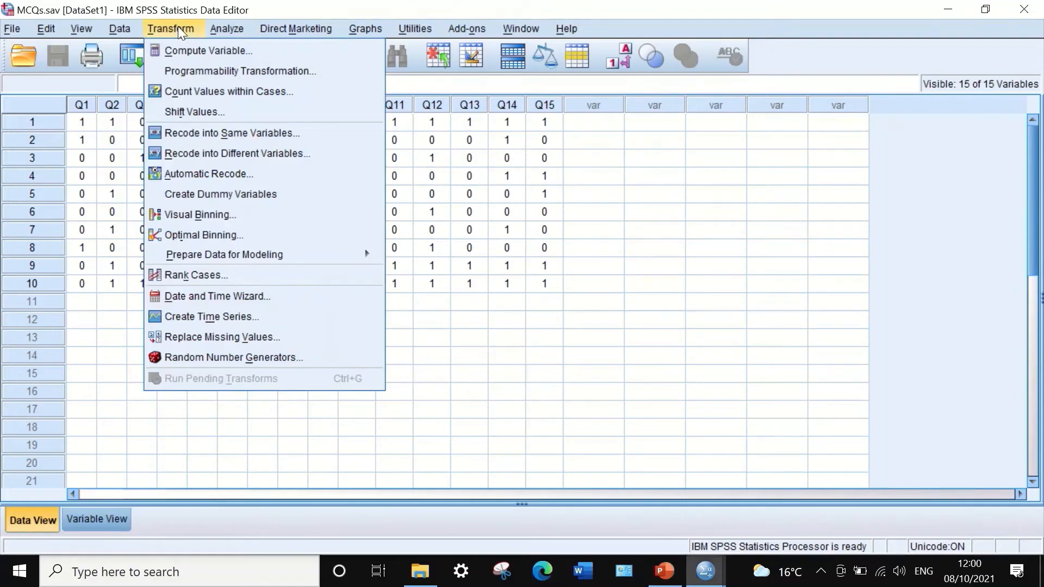
click(185, 50)
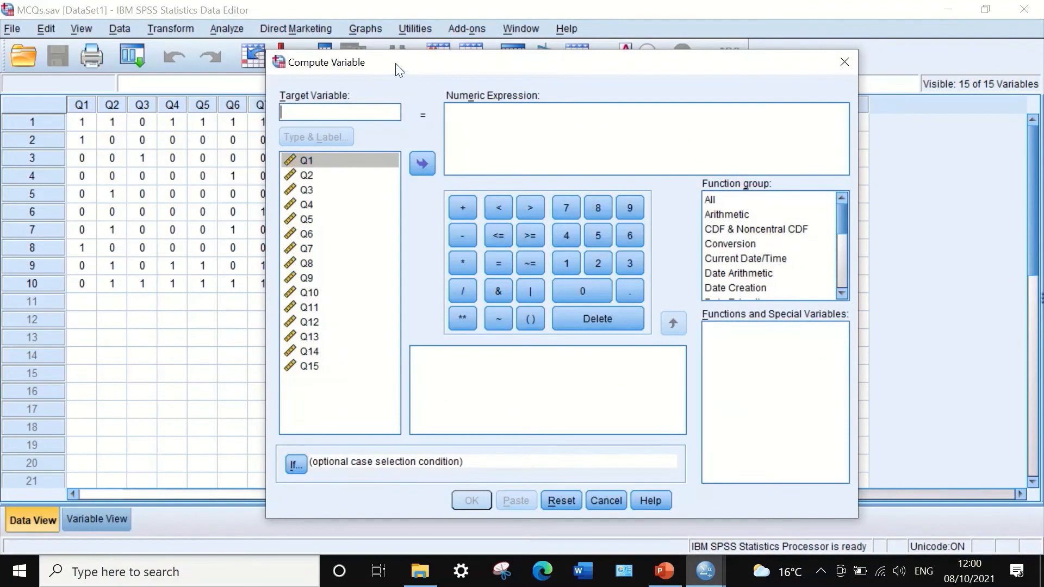
drag(396, 63, 380, 72)
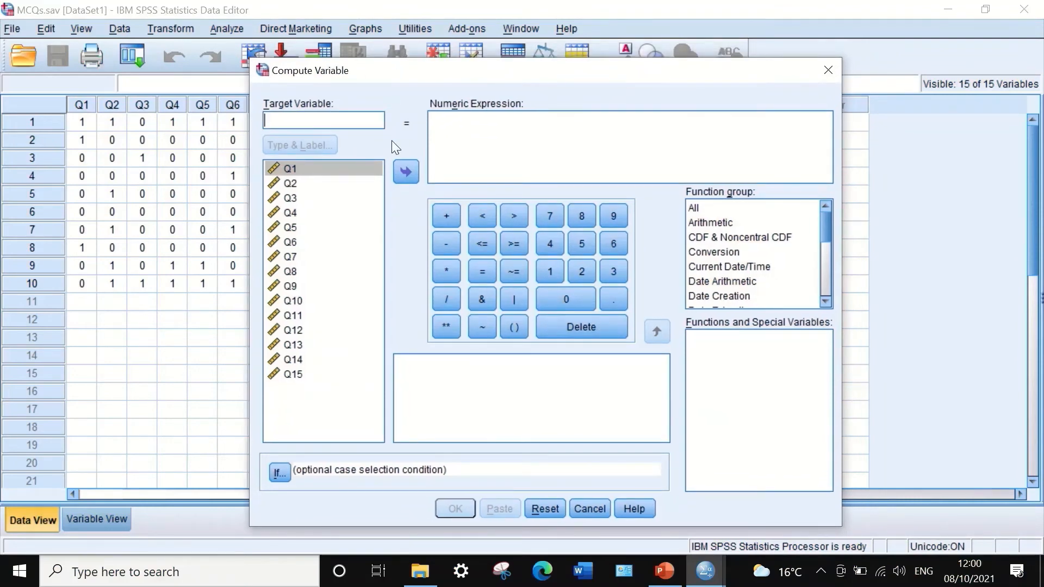
text(Tota)
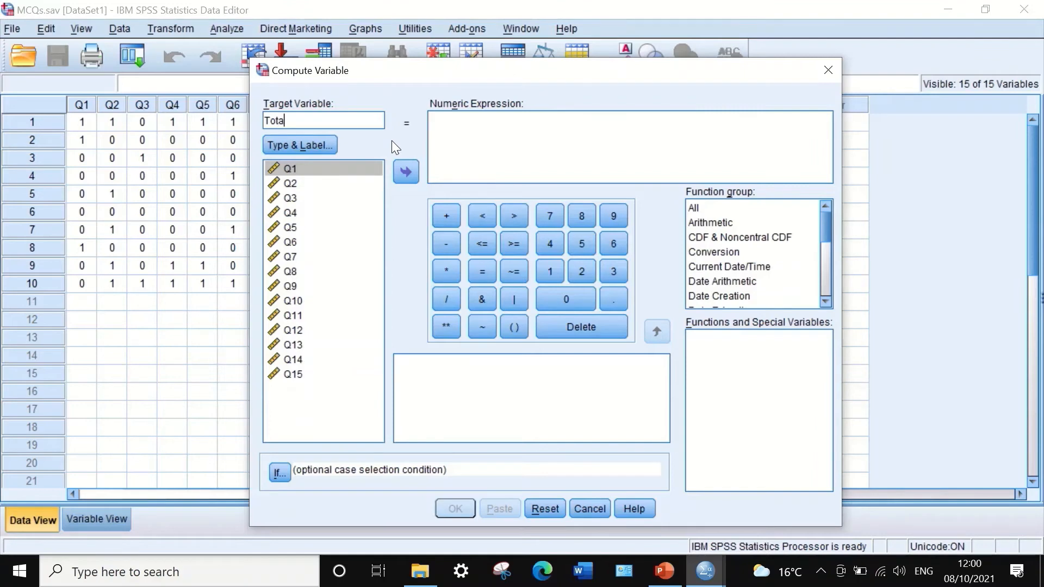
text(lscore)
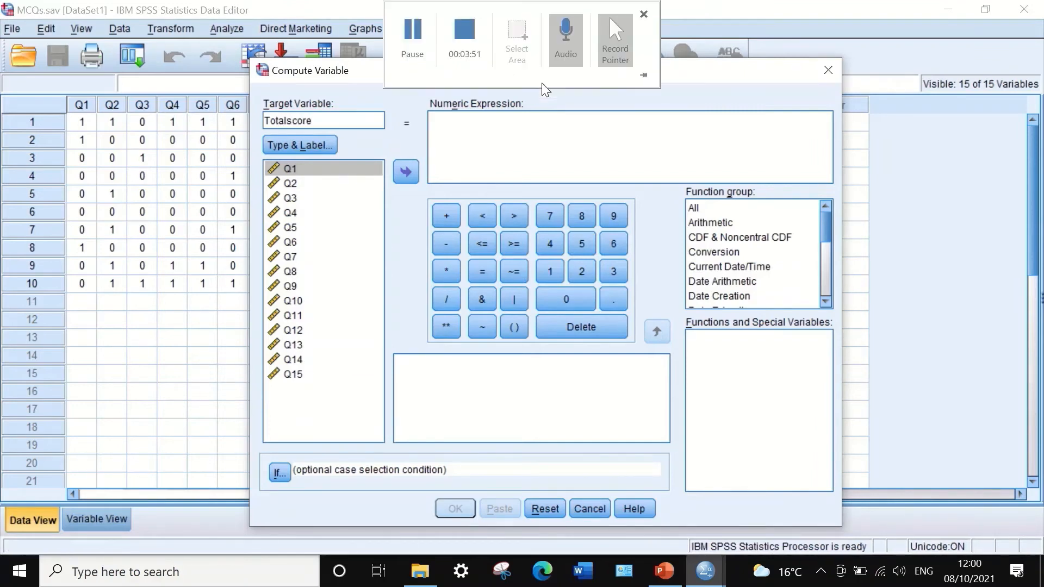
drag(326, 81, 383, 182)
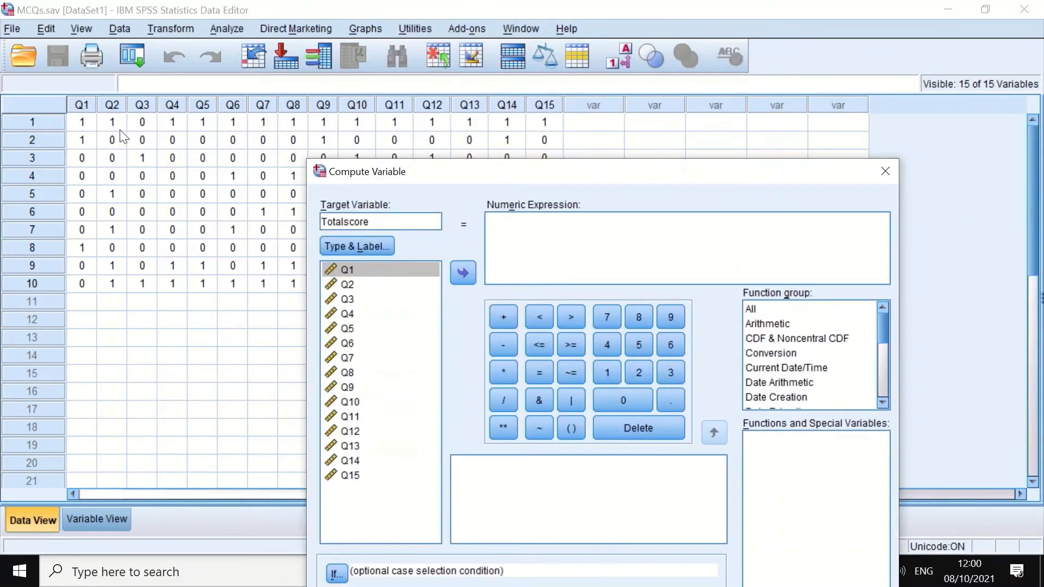
drag(604, 175, 556, 123)
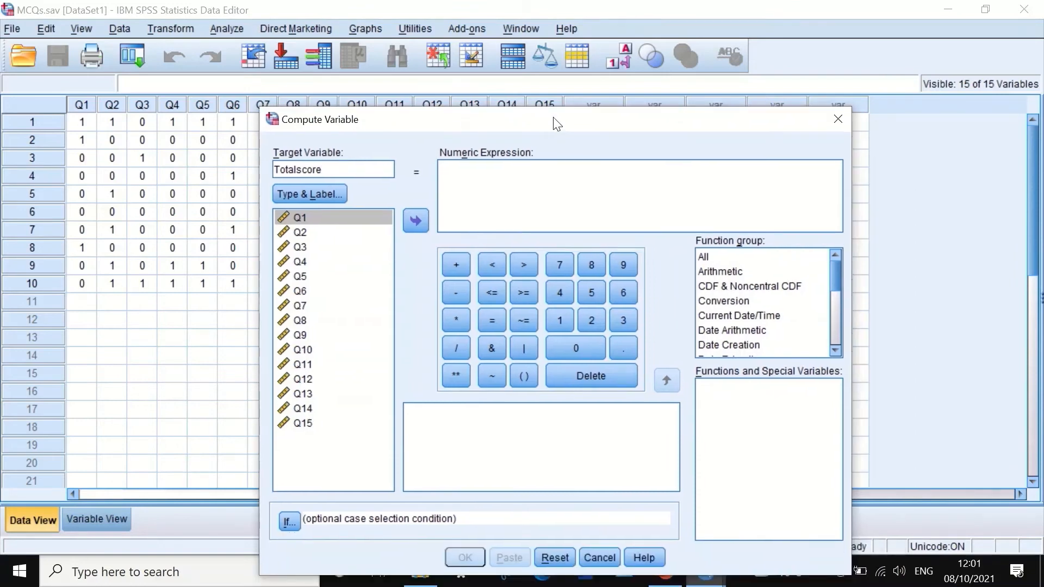
drag(716, 125, 722, 116)
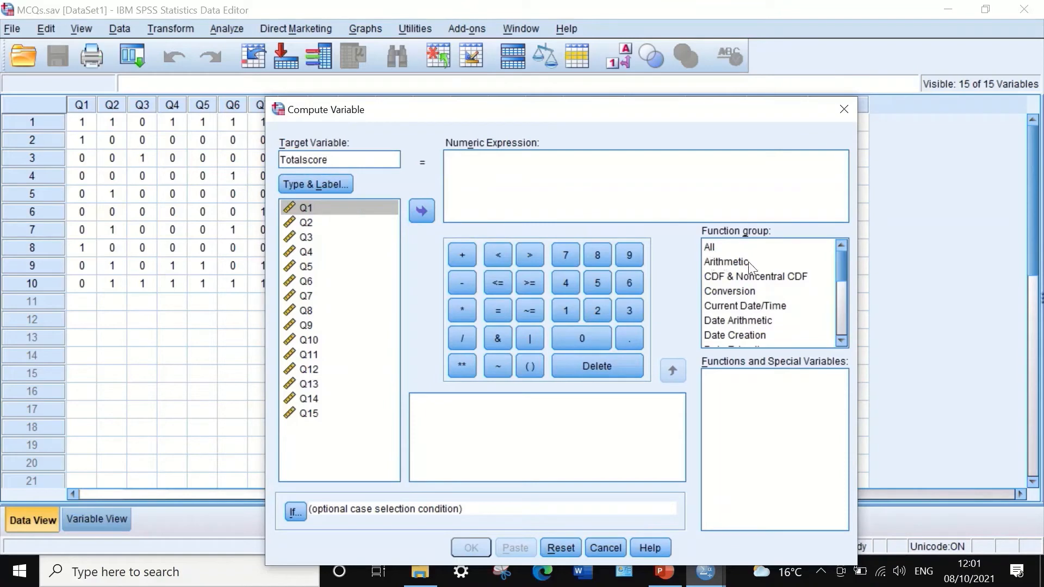
- Insert the Sum function from the Statistical function group into the numeric expression
click(709, 247)
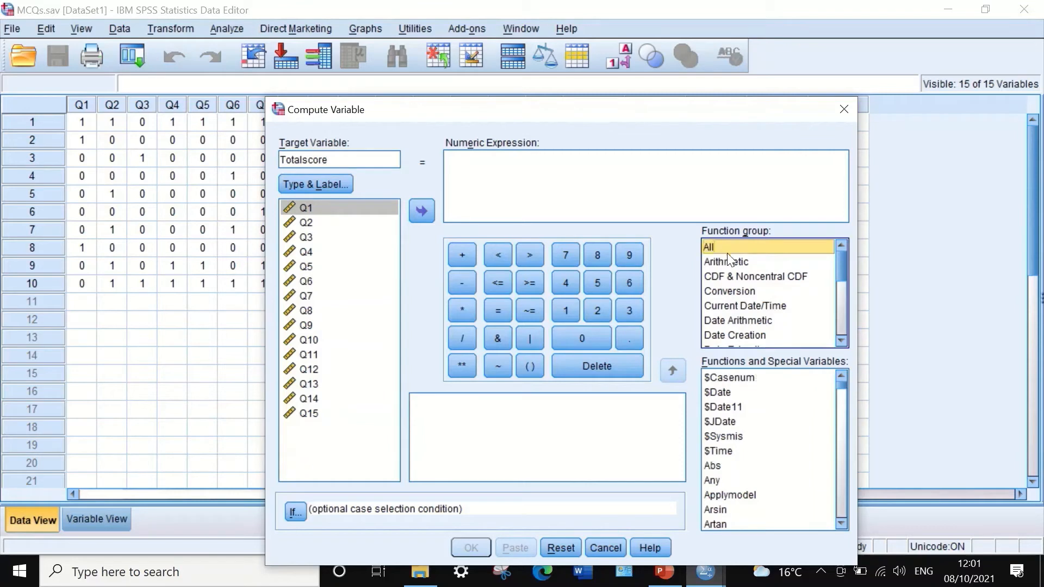
drag(839, 262, 837, 301)
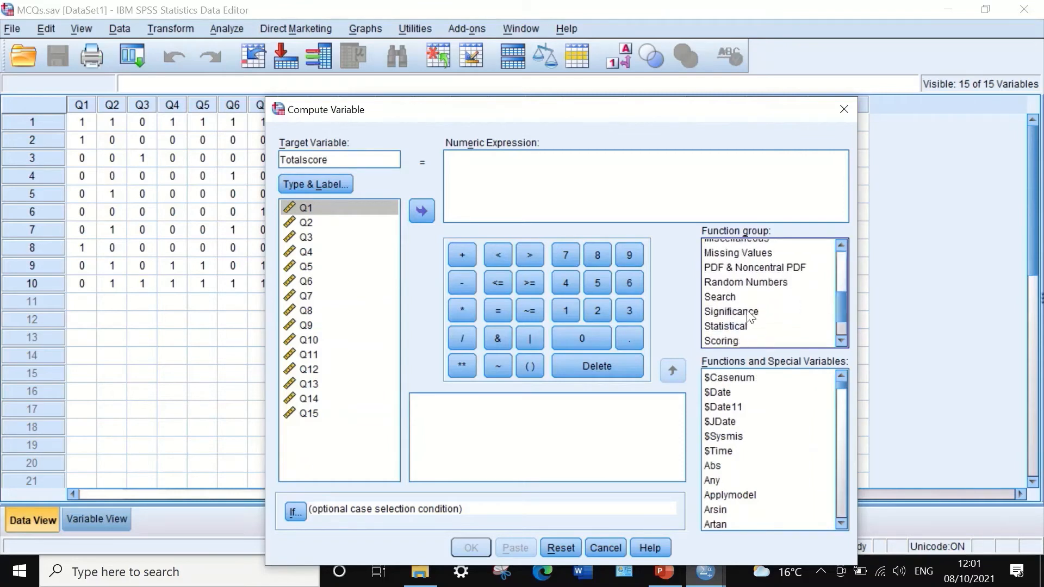
click(741, 327)
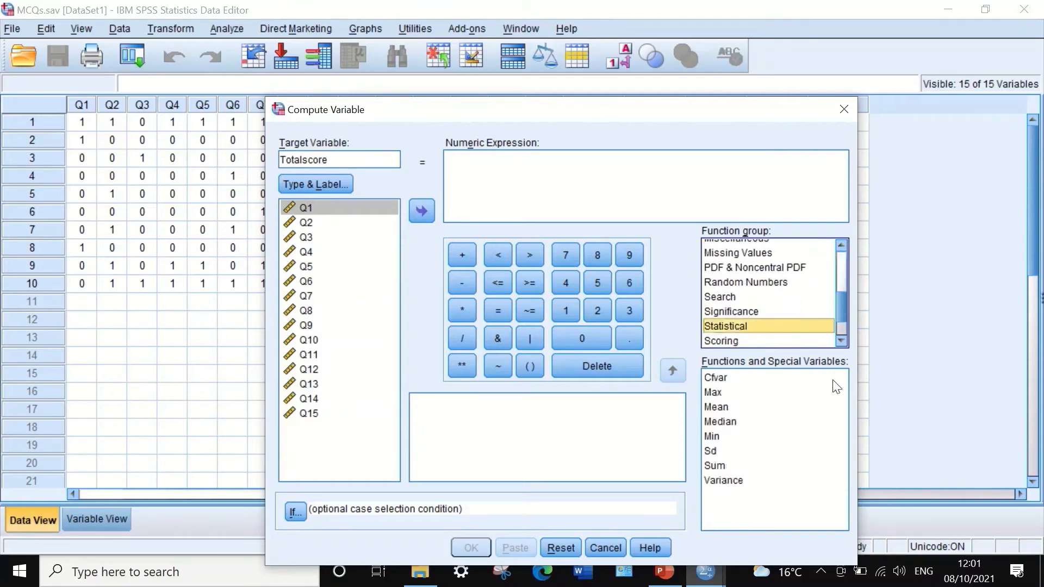
click(718, 465)
drag(742, 466, 459, 166)
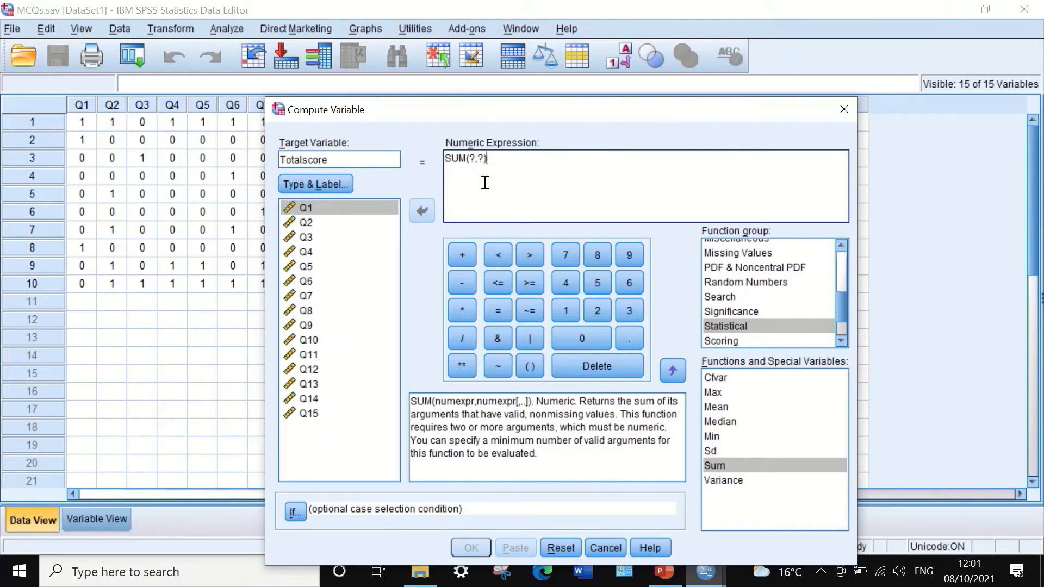
- Replace the two placeholder arguments of the SUM function with the variables Q1 and Q2
double_click(472, 159)
click(318, 207)
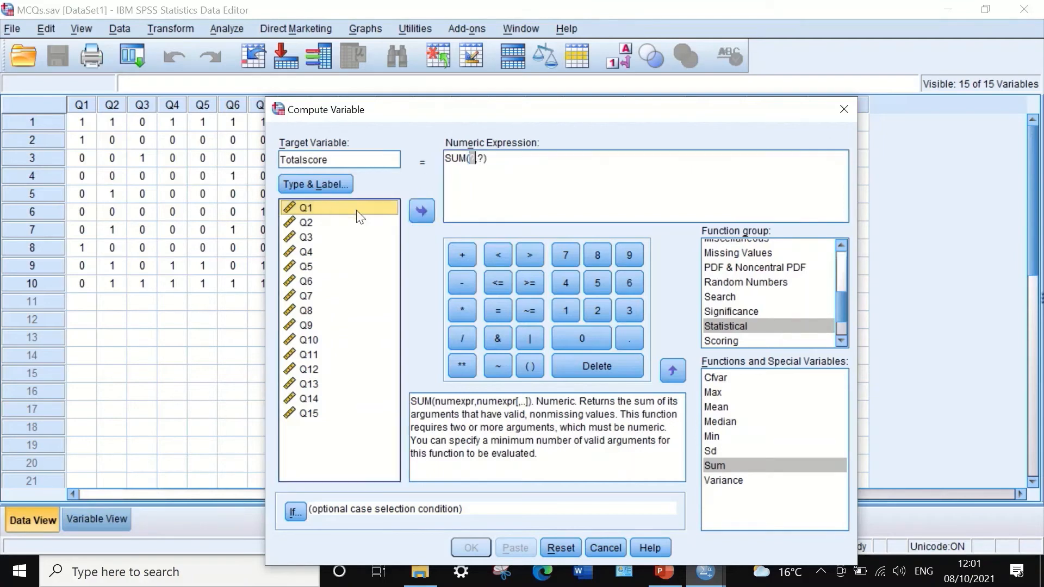
click(422, 213)
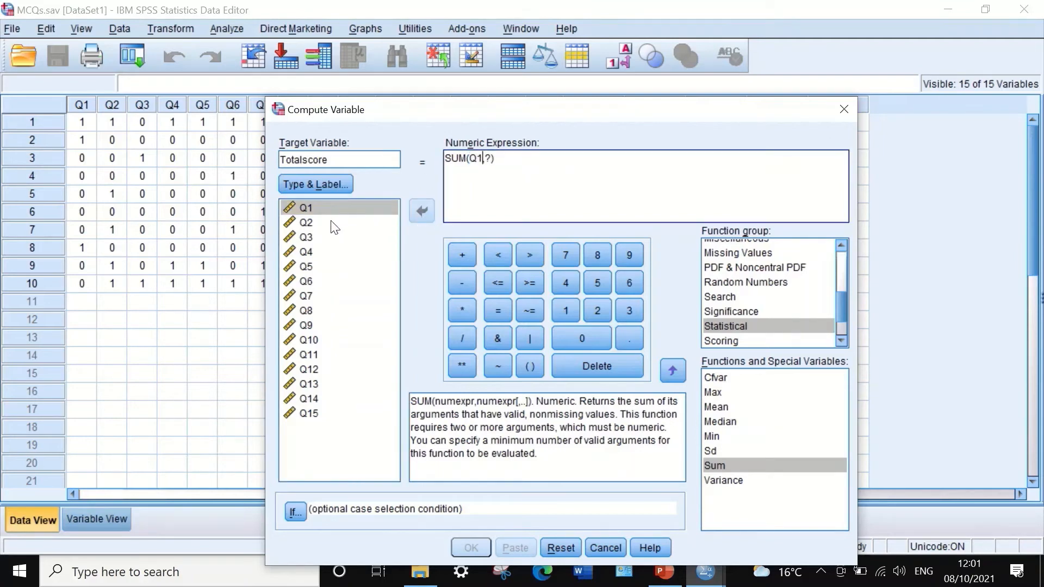
double_click(488, 158)
click(316, 223)
click(419, 212)
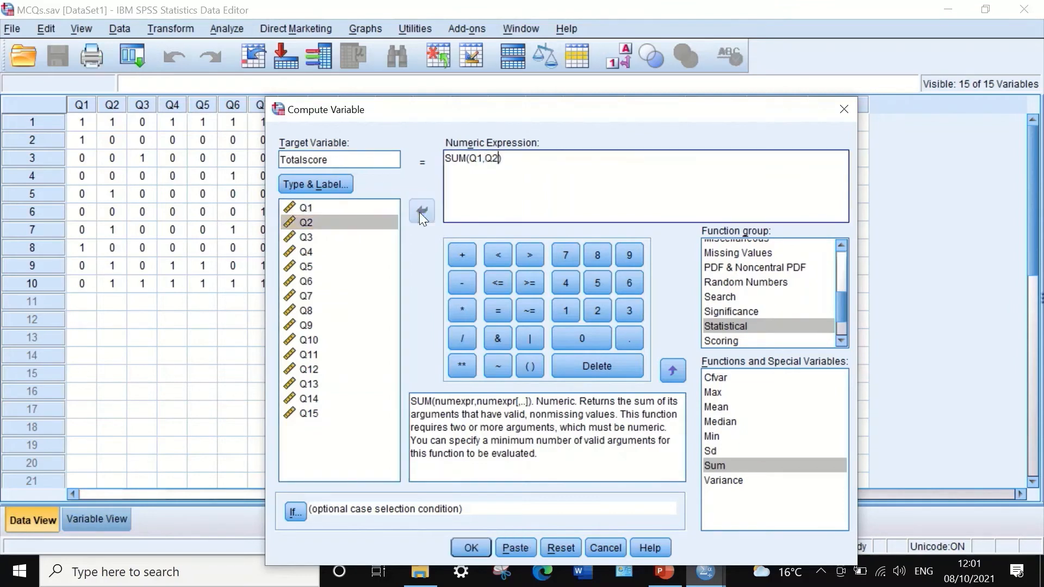
- Add the variables Q3, Q4, Q5 and Q6 as further comma-separated arguments of the SUM function
text(,)
click(334, 236)
click(412, 210)
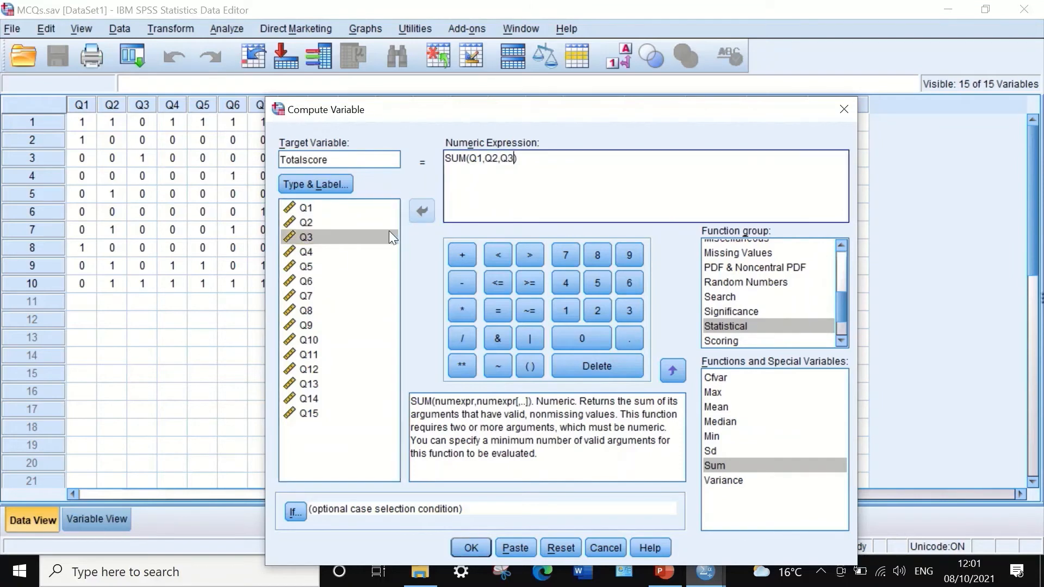
text(,)
click(305, 253)
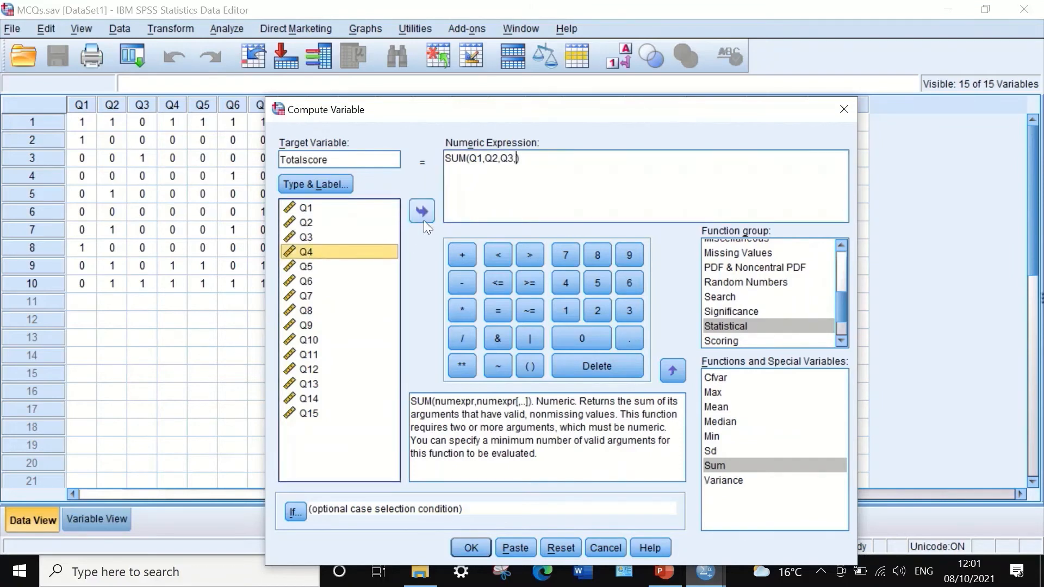
click(422, 212)
text(,)
click(318, 267)
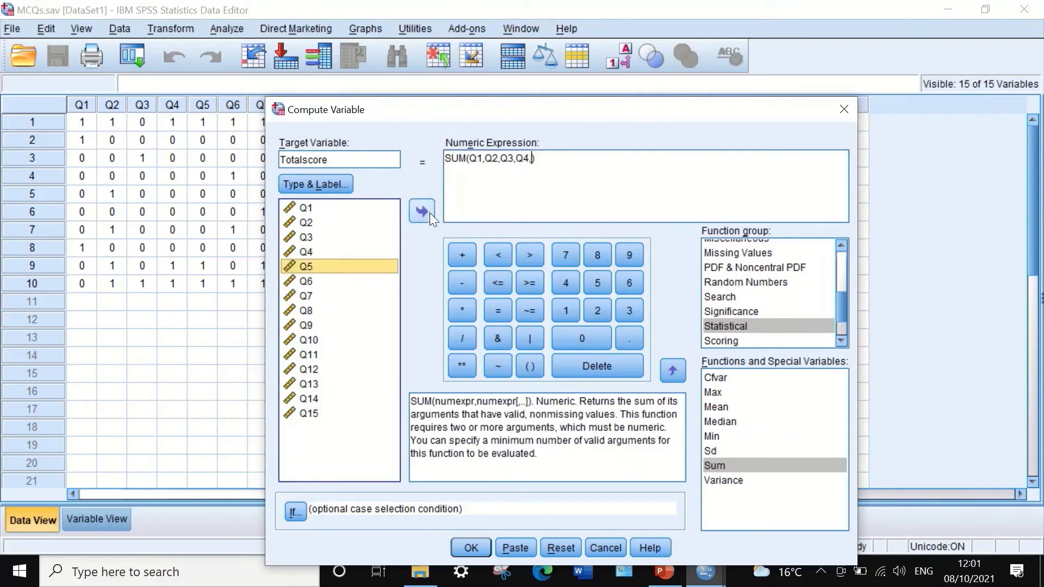
click(430, 213)
text(,)
click(310, 281)
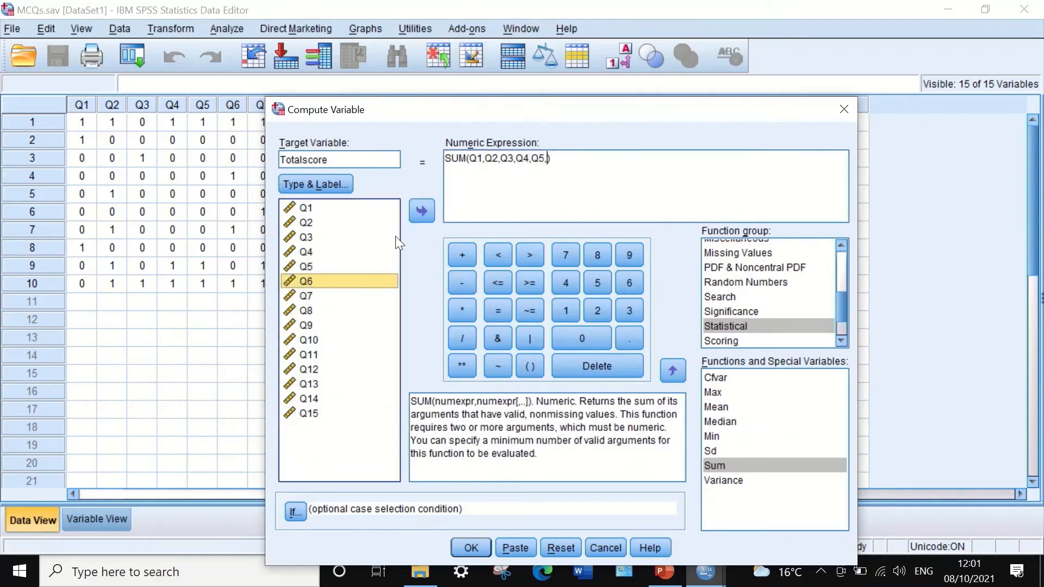
click(424, 211)
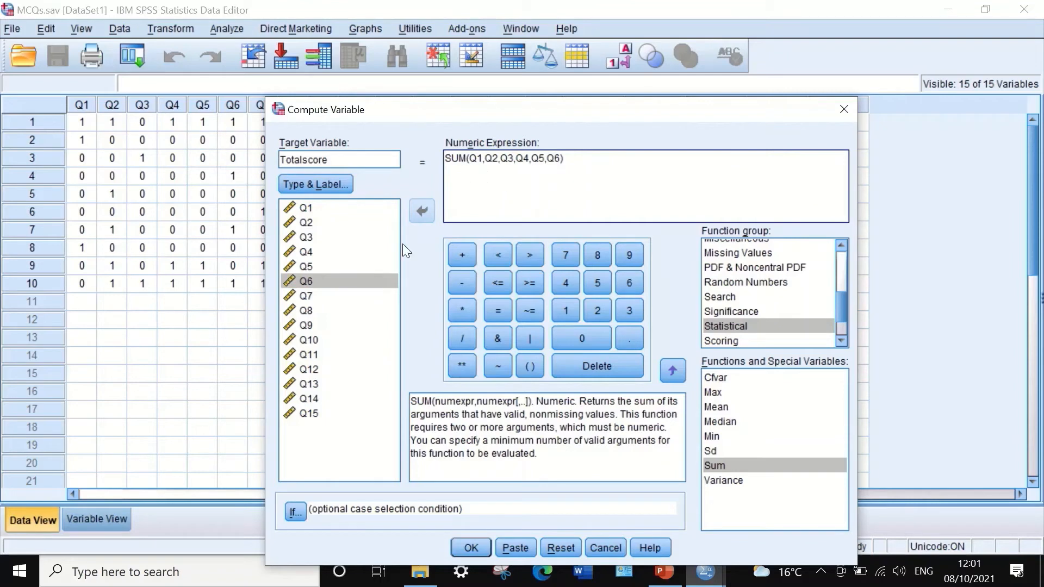
- Add Q7 and Q8 to the SUM arguments, inserting the missing comma between them
text(,)
click(317, 296)
click(429, 210)
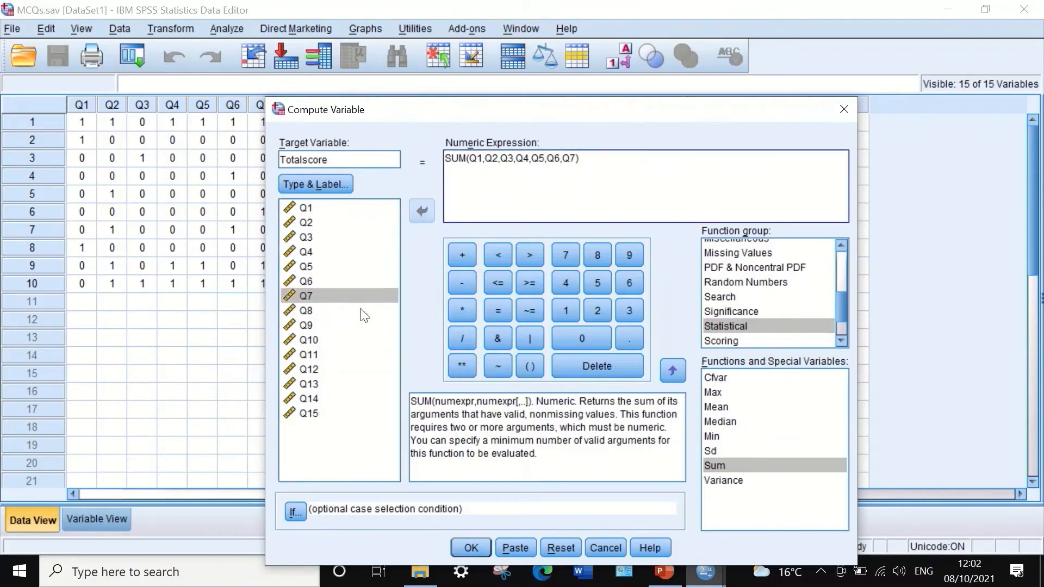
click(313, 313)
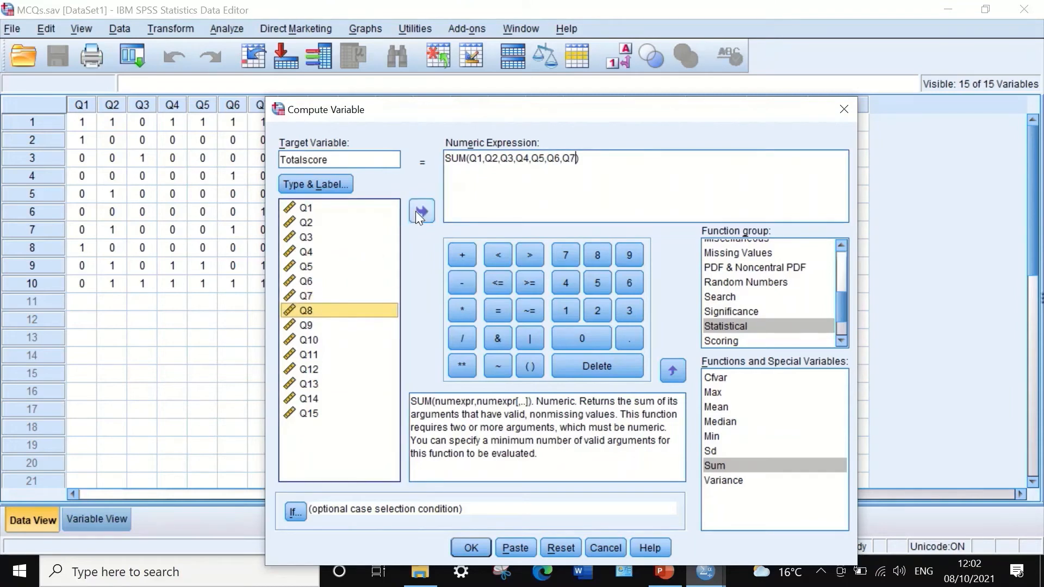
click(416, 213)
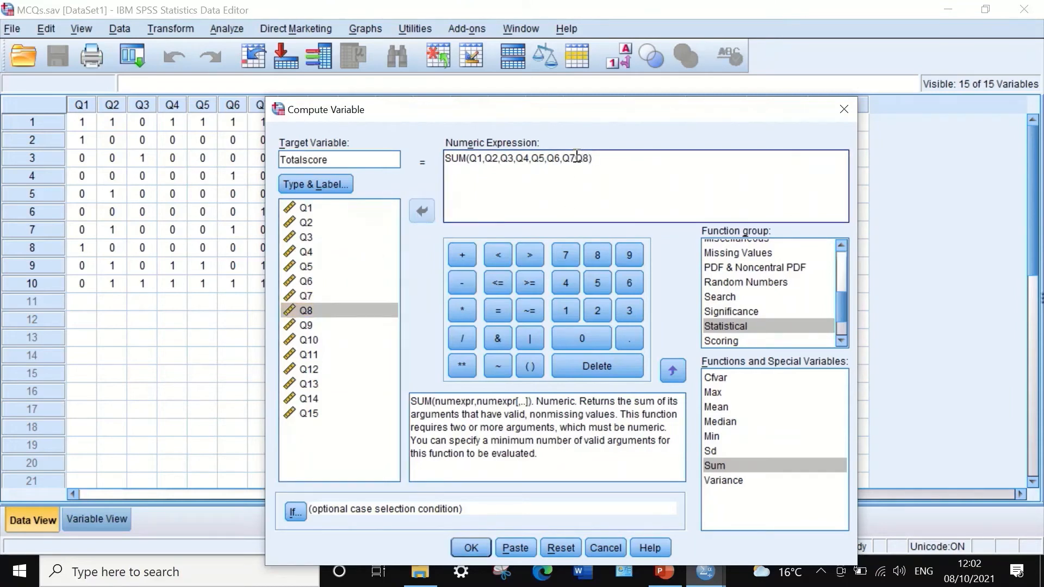
click(575, 158)
text(,)
- Continue the SUM expression after Q8 with the comma-separated variables Q9 and Q10
click(593, 158)
text(,)
key(BackSpace)
click(590, 158)
text(,)
click(309, 324)
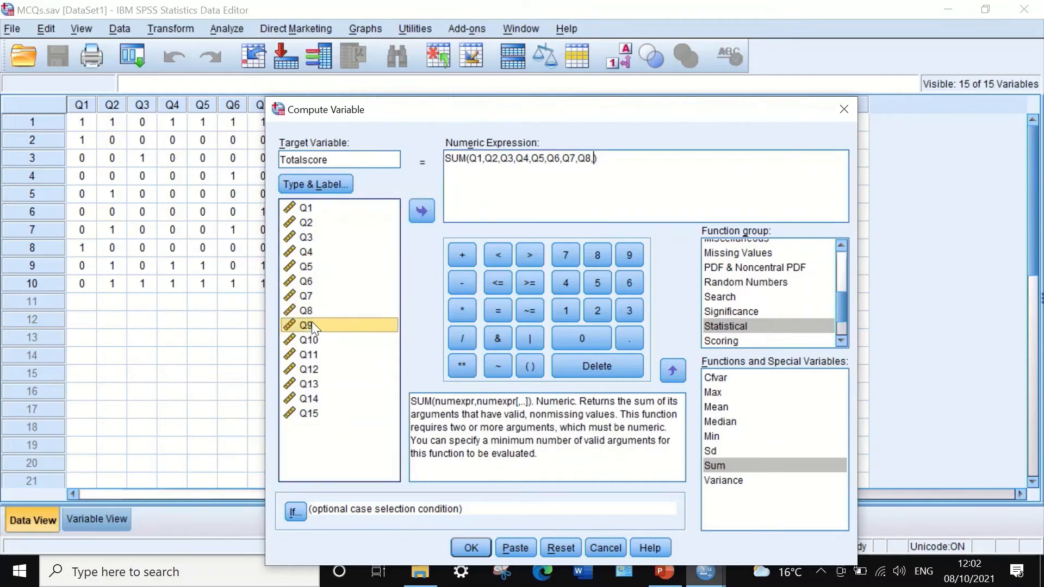
click(422, 211)
text(,)
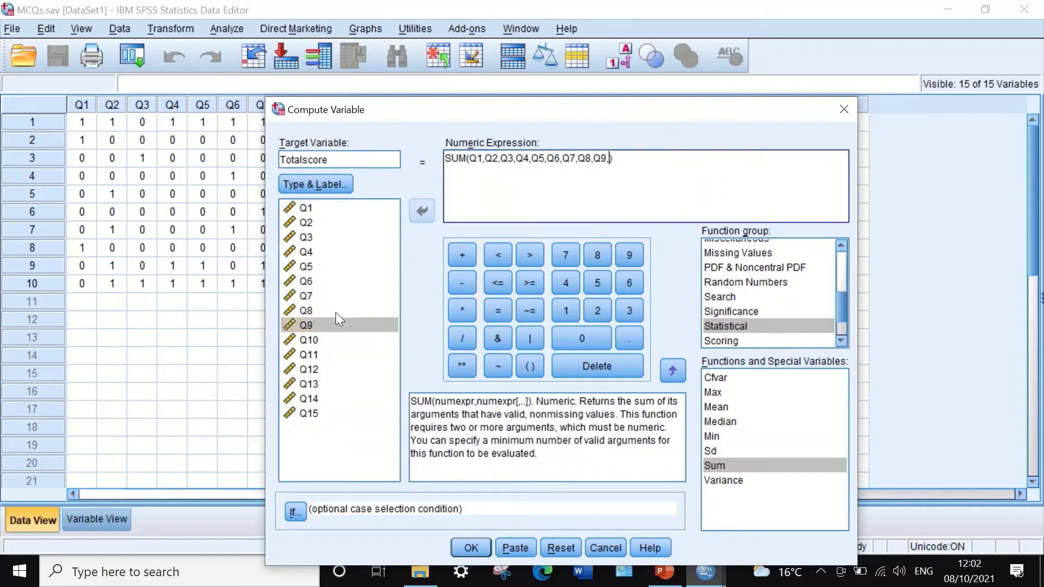
click(308, 340)
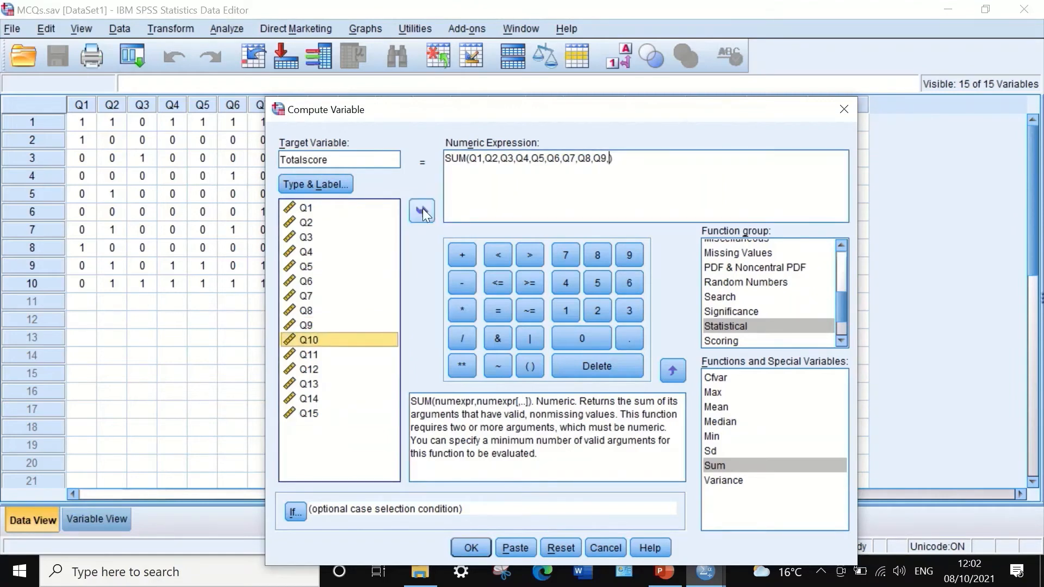
click(423, 209)
- Extend the SUM arguments with Q11 and Q12, separating the two variables with a comma
text(,)
click(309, 355)
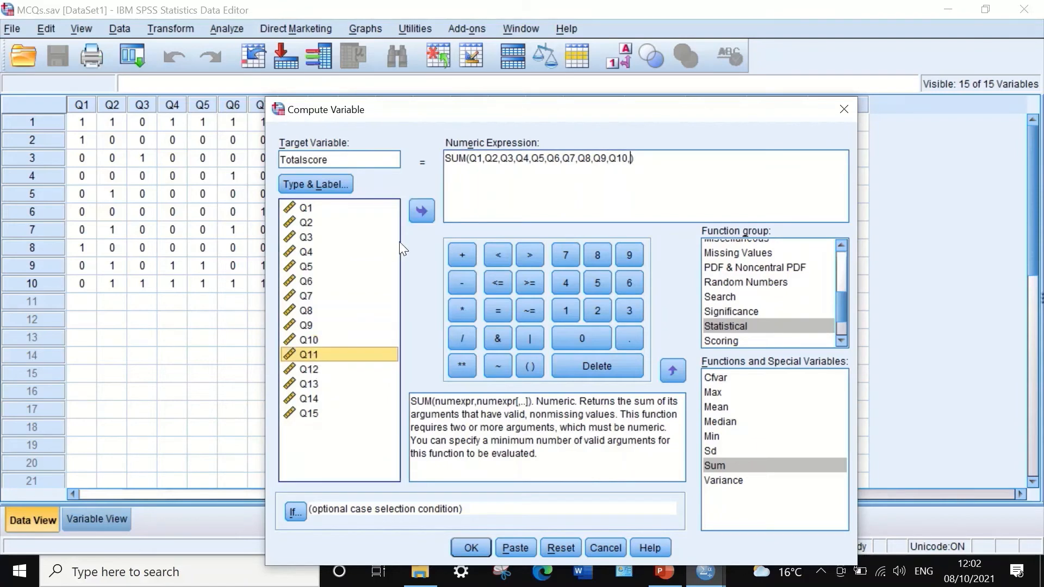
click(423, 212)
click(308, 370)
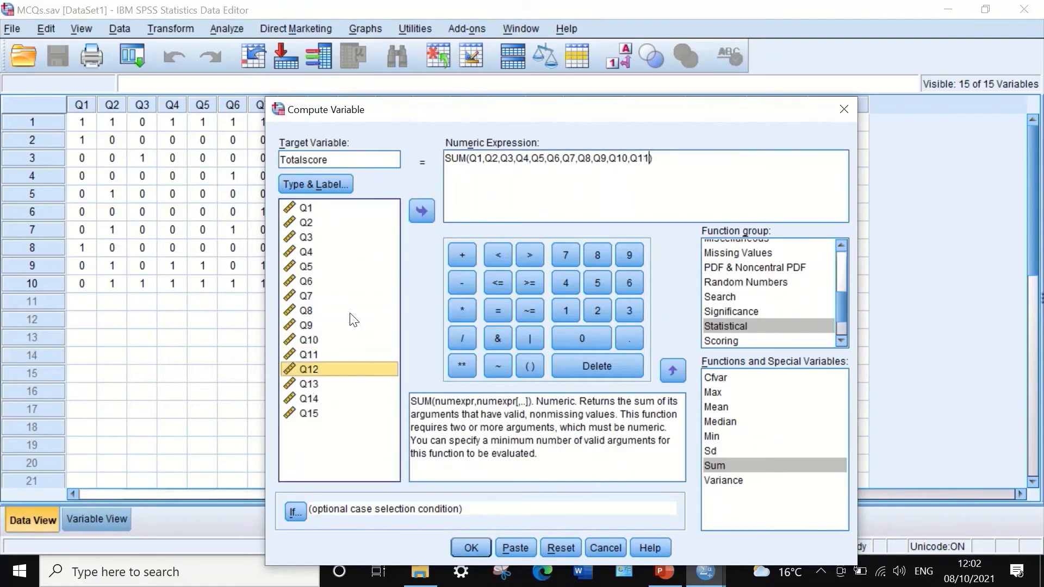
click(426, 212)
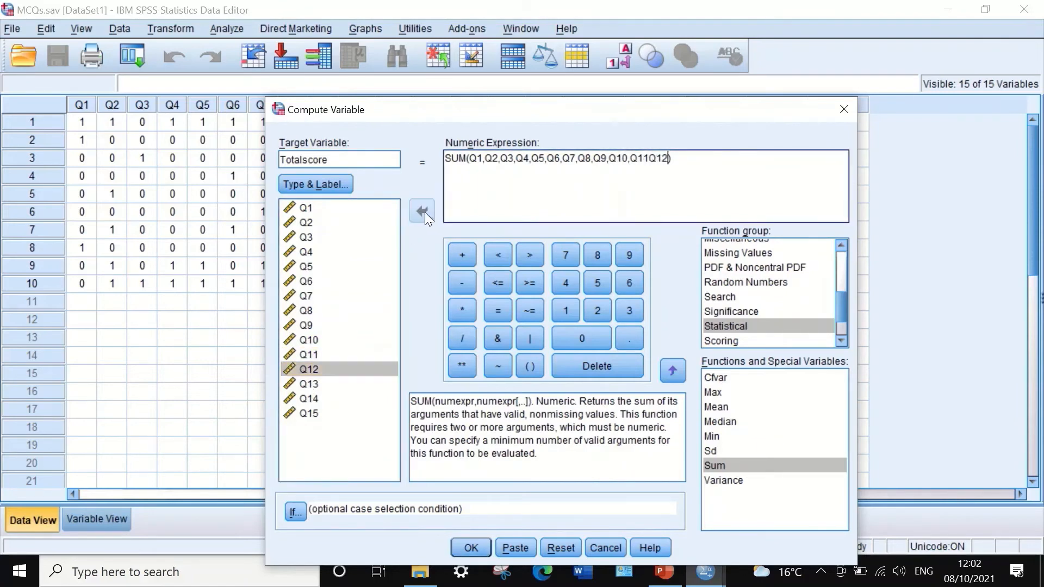
click(648, 159)
text(,)
- Complete the SUM expression with the last three comma-separated variables Q13, Q14 and Q15
text(,)
click(309, 385)
click(430, 210)
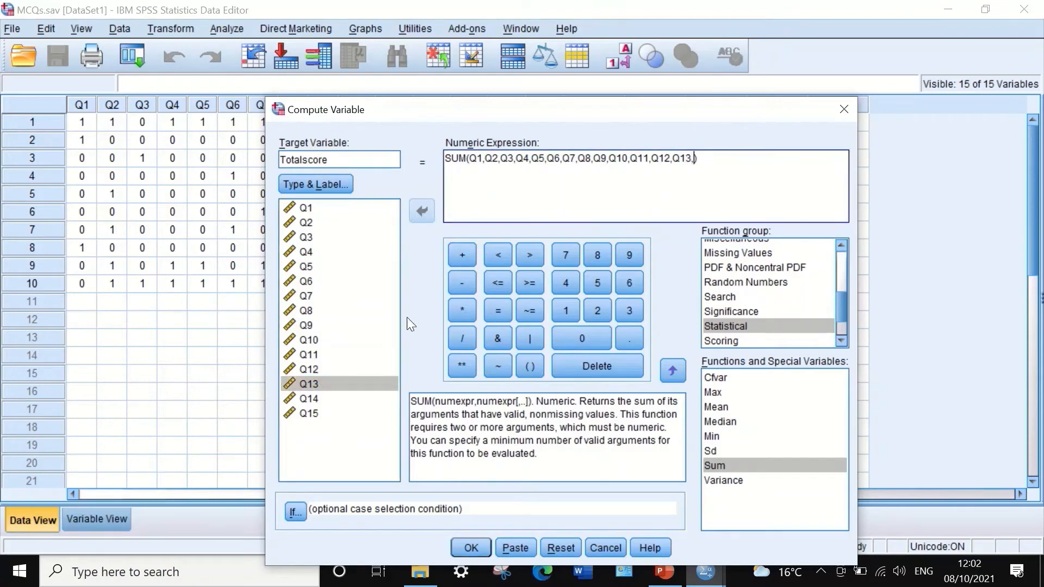
click(316, 399)
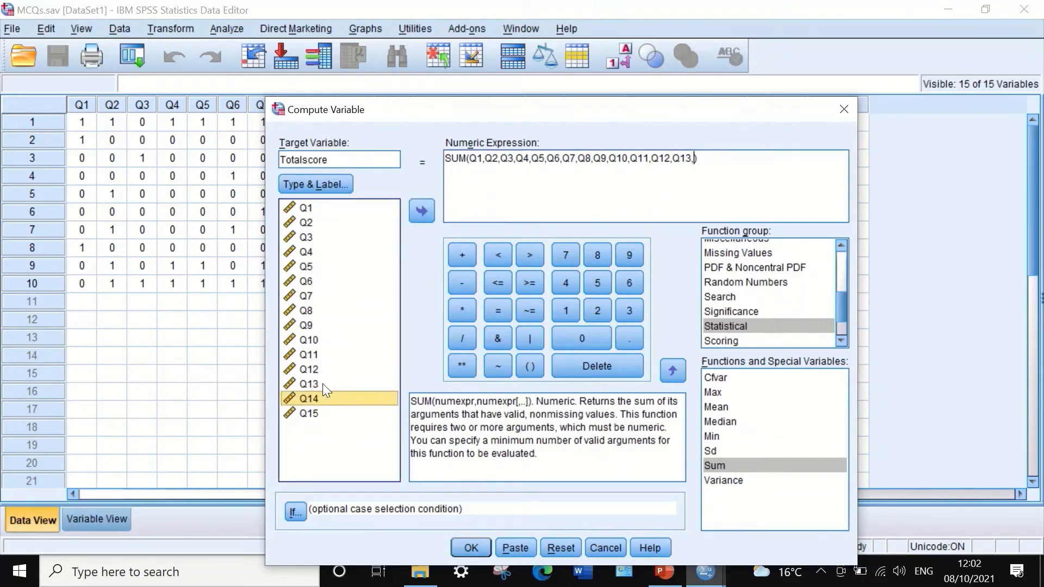
click(423, 212)
click(310, 414)
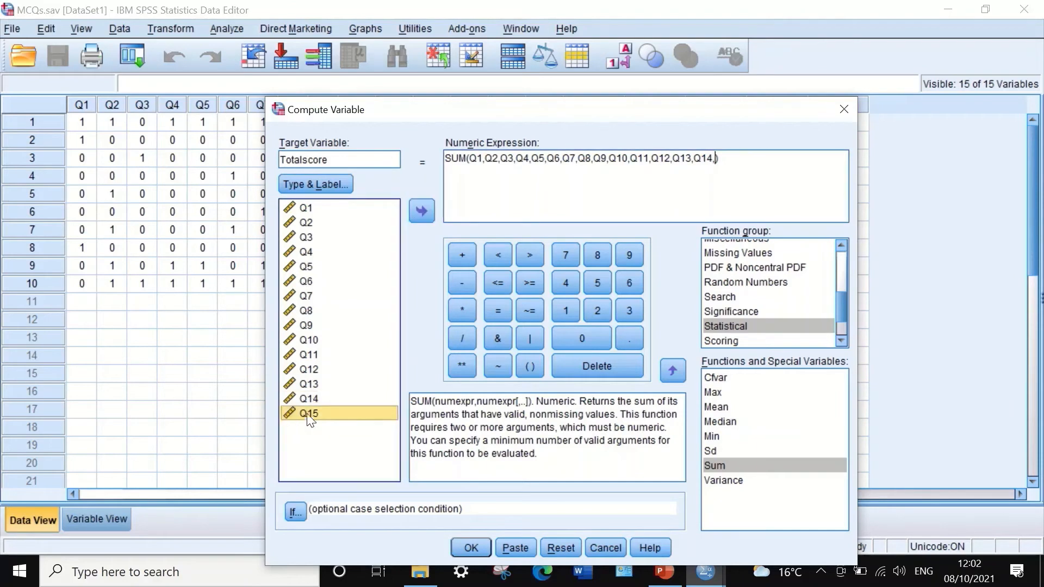
click(423, 206)
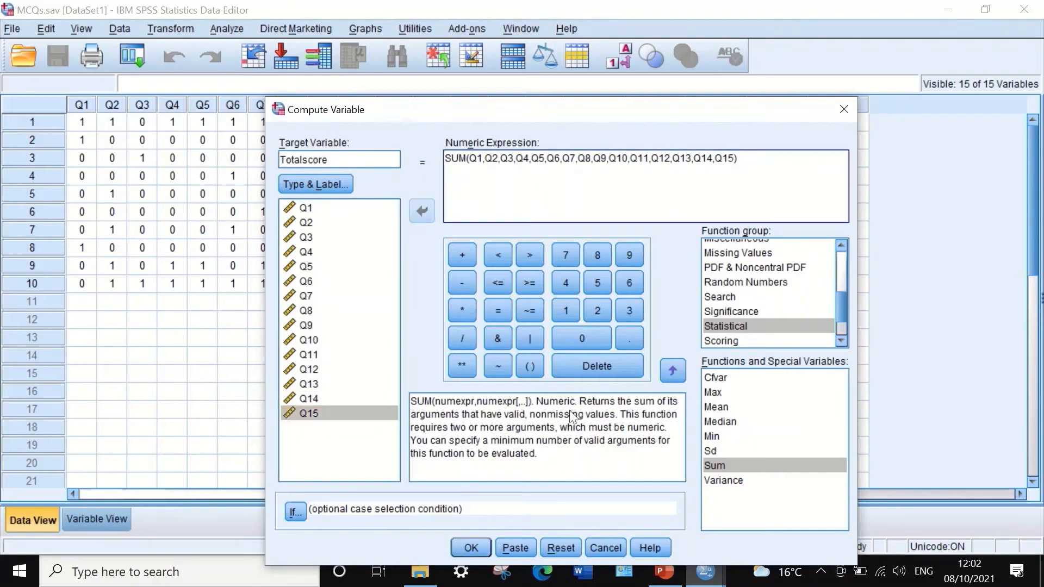
- Run the Totalscore computation, then return from the output to the data and slightly narrow the Totalscore column
click(463, 550)
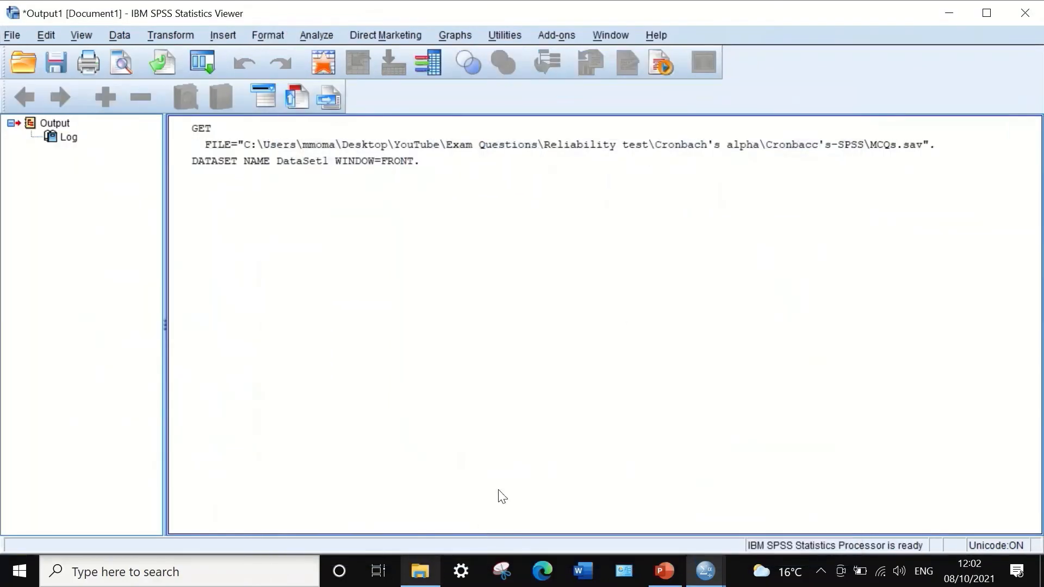
click(940, 16)
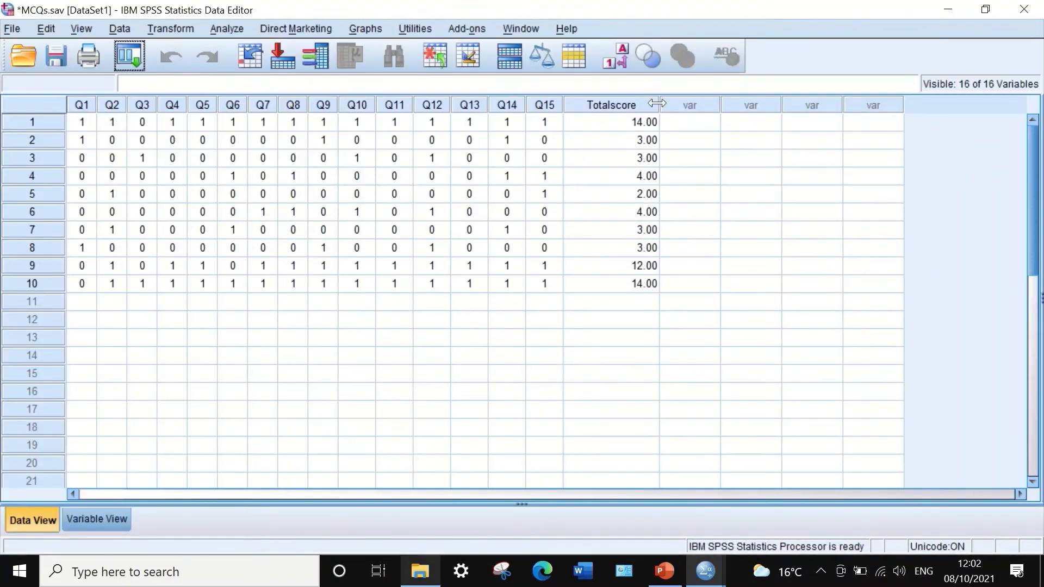
drag(657, 103, 638, 104)
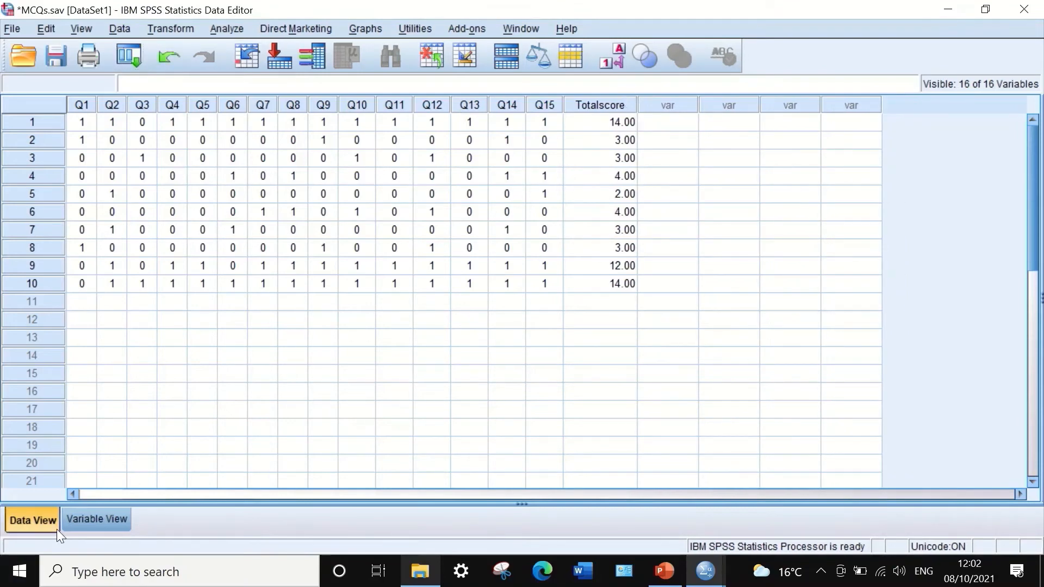
- In the variable definitions, set Totalscore to 0 decimals and its measurement level to Scale
click(96, 518)
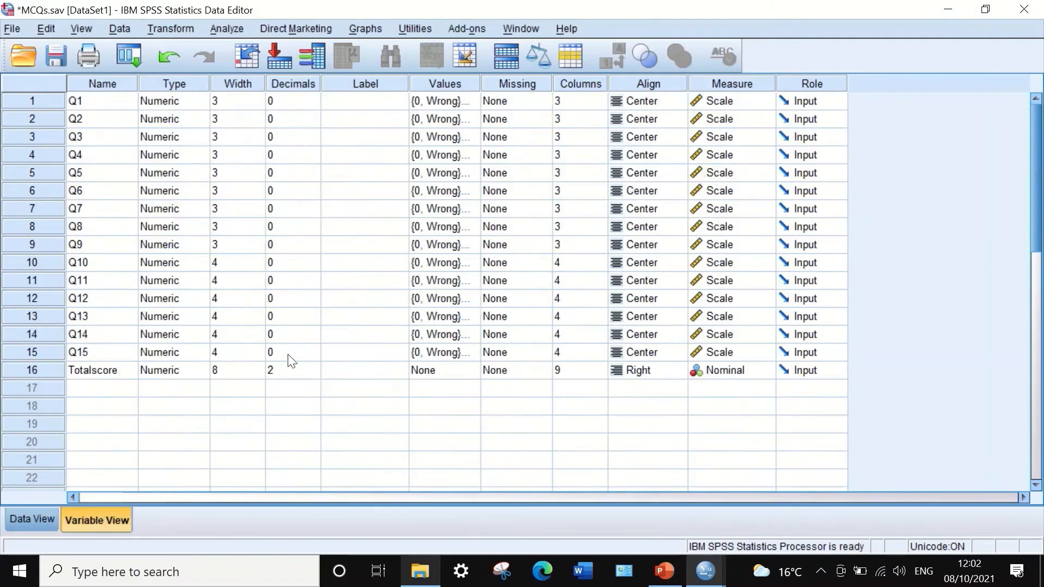
click(286, 370)
click(313, 374)
click(313, 374)
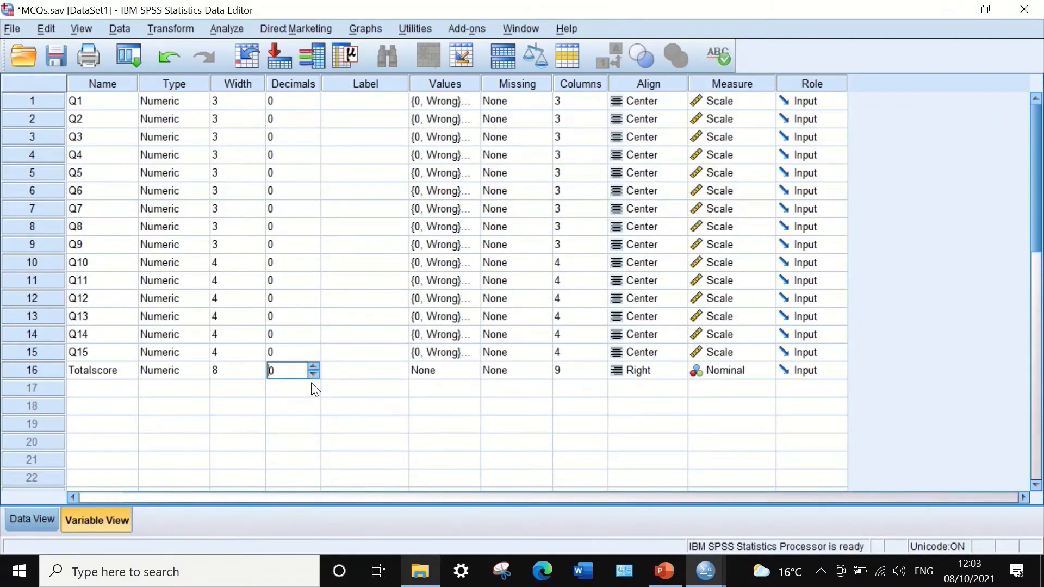
click(739, 371)
click(752, 378)
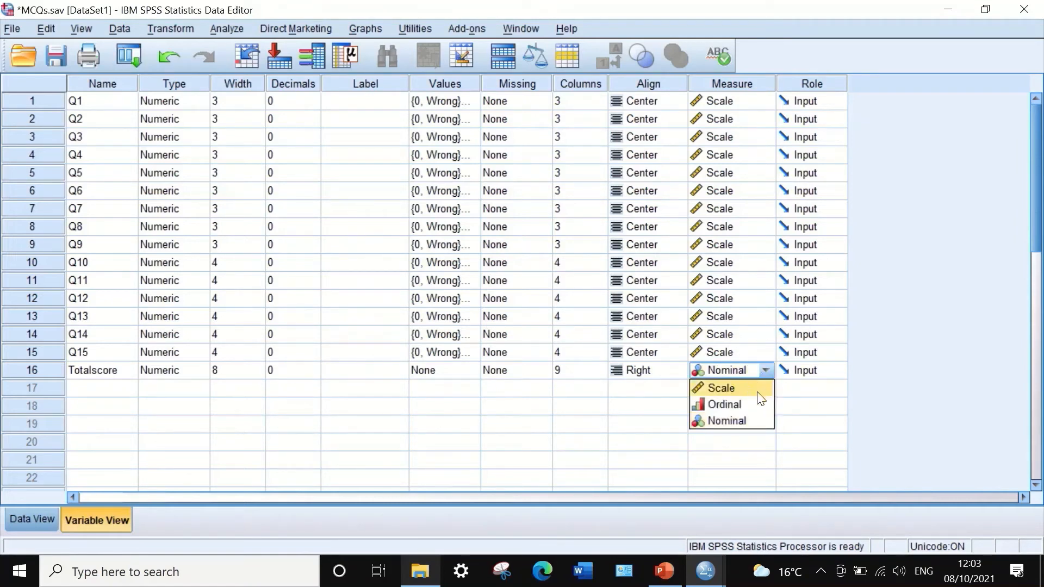
click(726, 387)
- Center-align Totalscore and set its display column width to 4, then go back to the data values
click(648, 373)
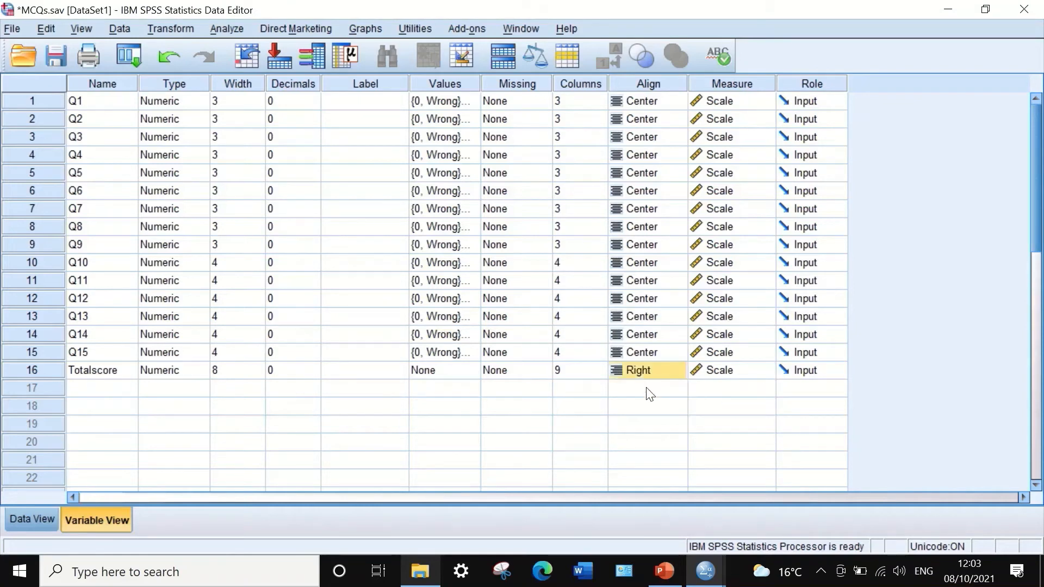
click(646, 379)
click(640, 374)
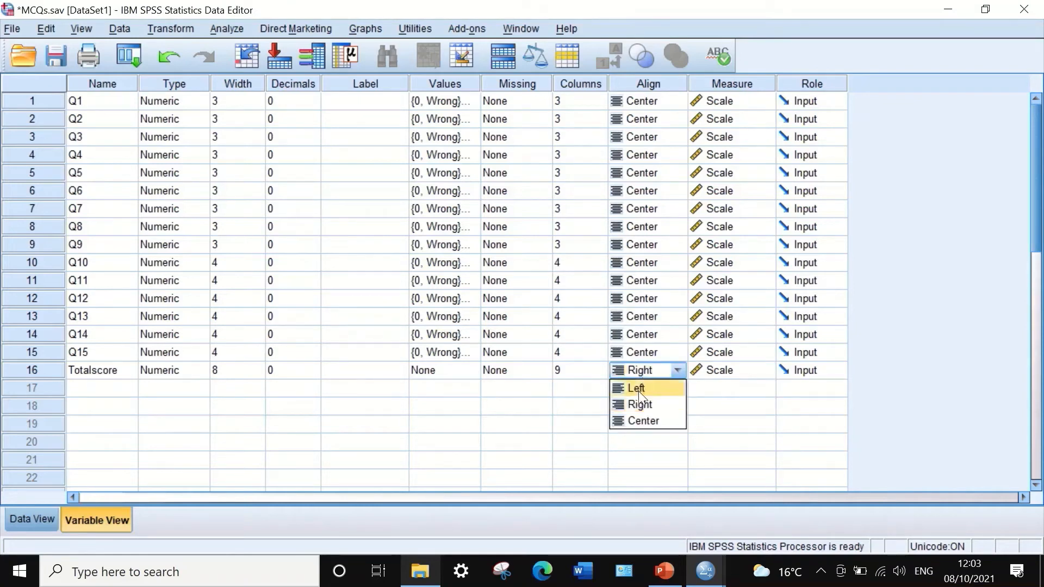
click(642, 420)
click(585, 373)
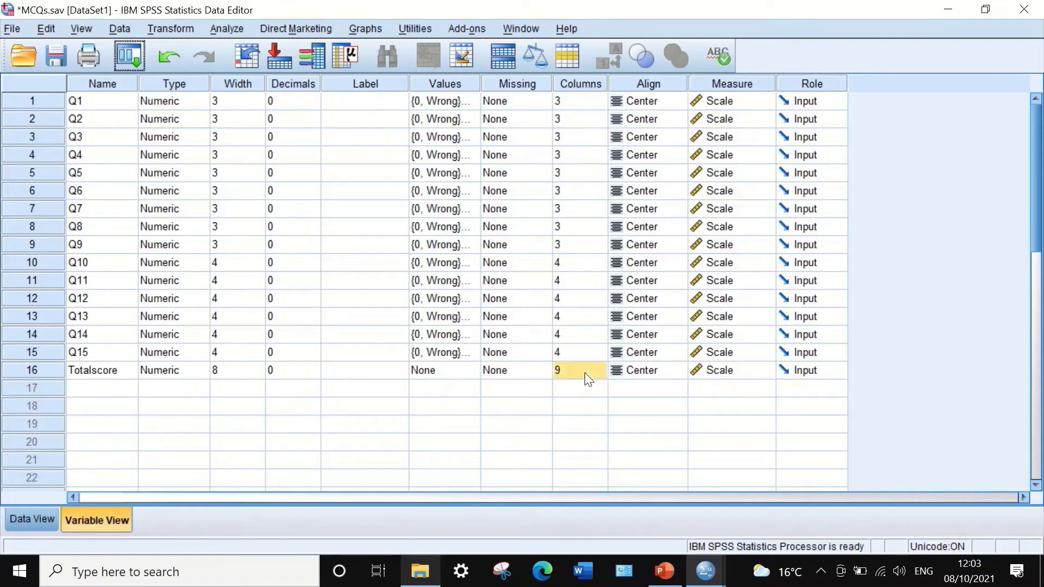
click(599, 374)
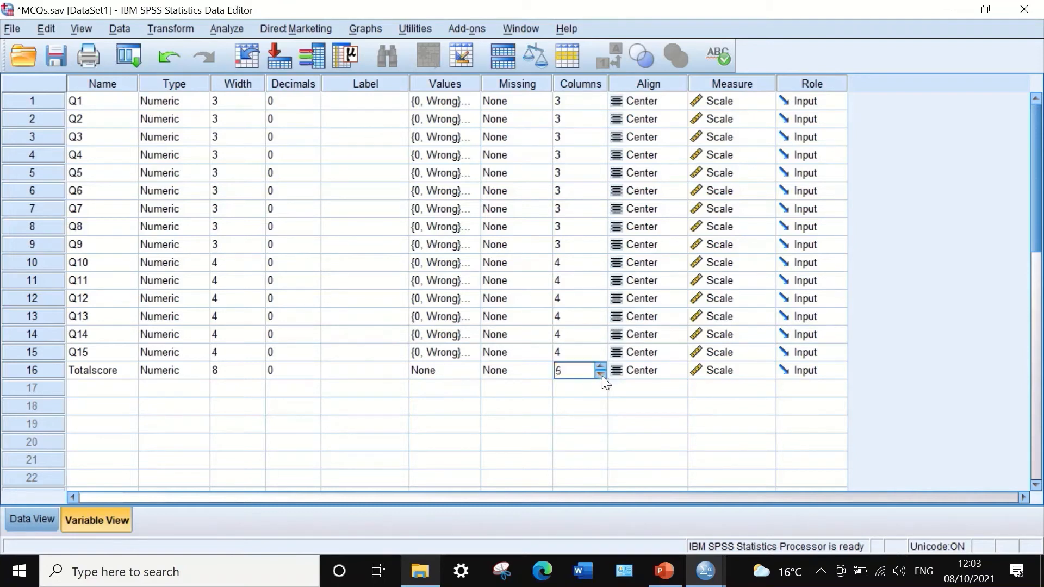
click(601, 374)
click(33, 519)
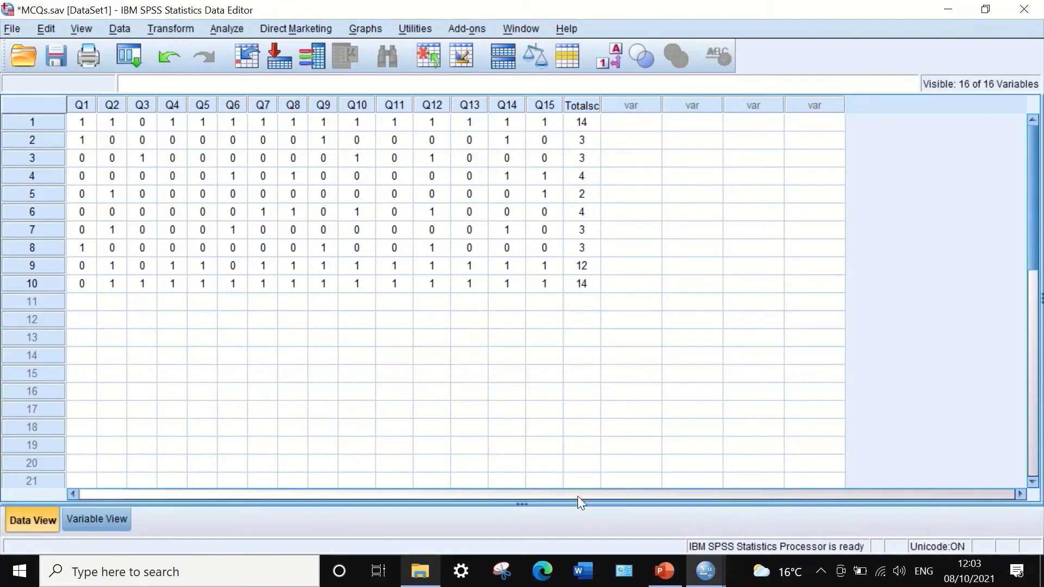
- Switch to the PowerPoint presentation and show slide 73 to review the Cronbach's alpha formula
click(663, 571)
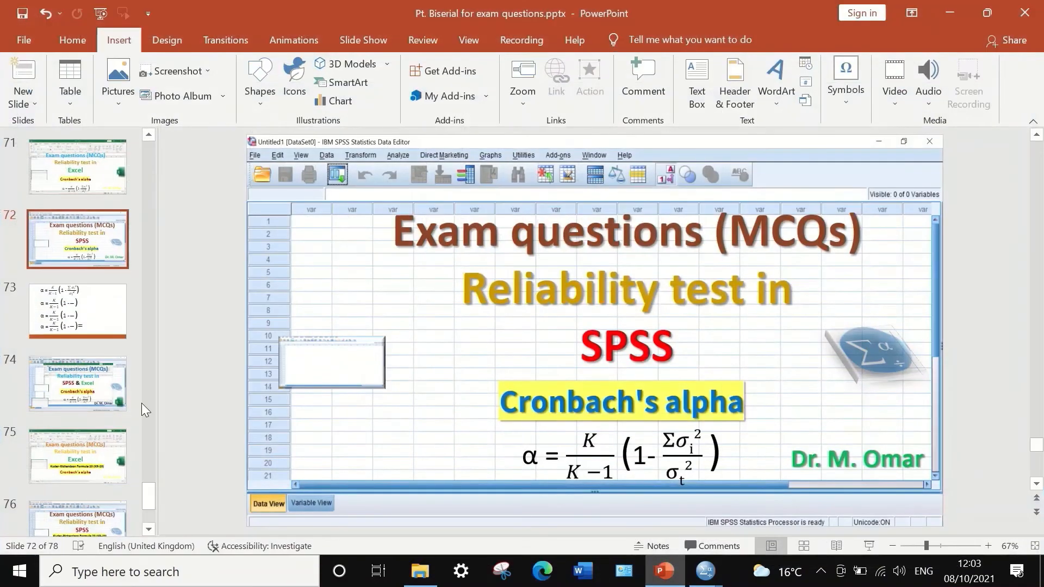
click(104, 337)
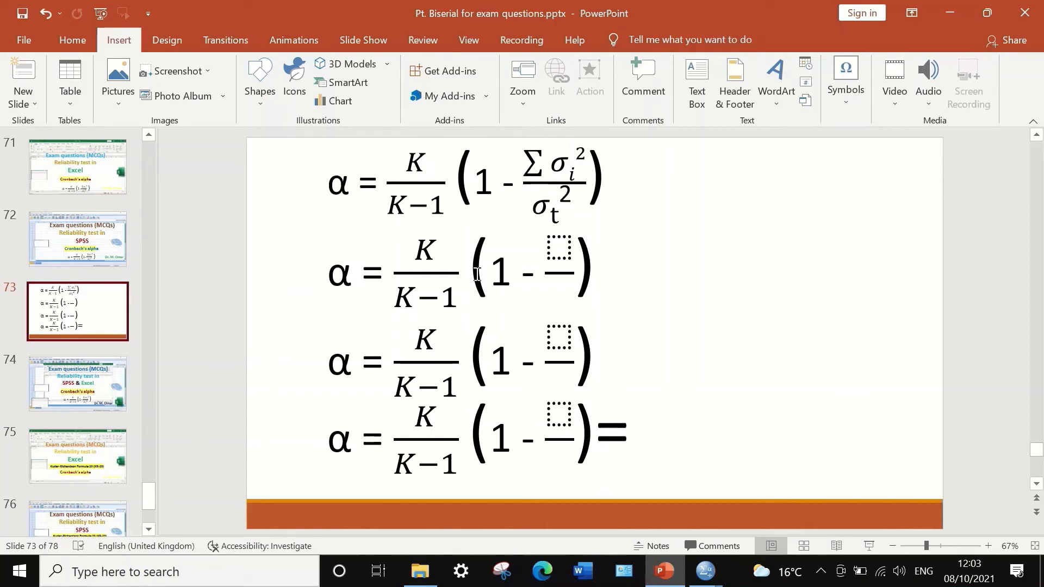
- Switch to the MCQs.sav data in SPSS and set up a Frequencies analysis with Totalscore as the variable
mouse_move(710, 577)
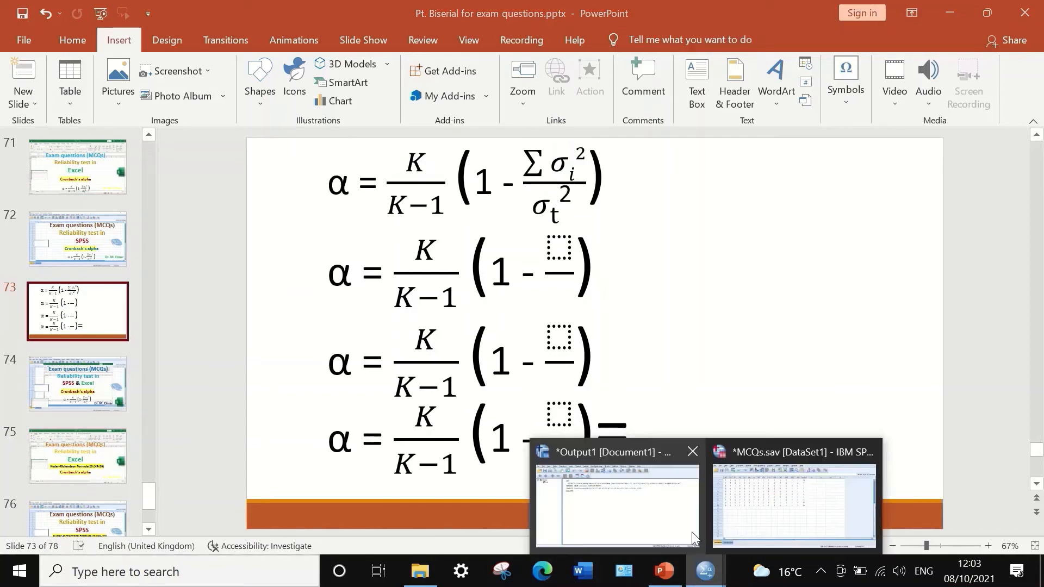
click(768, 521)
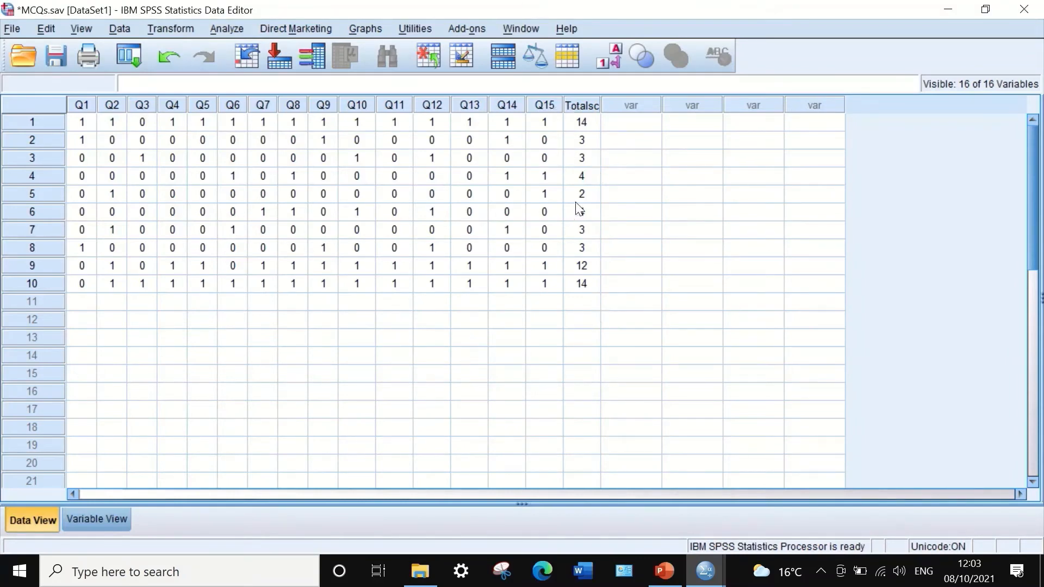
click(227, 28)
mouse_move(240, 68)
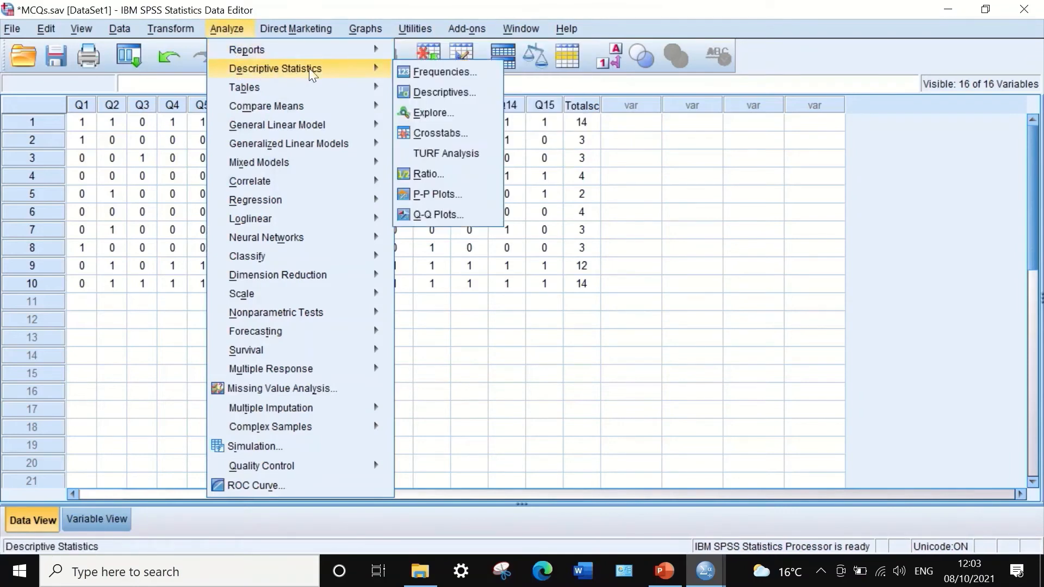
click(417, 73)
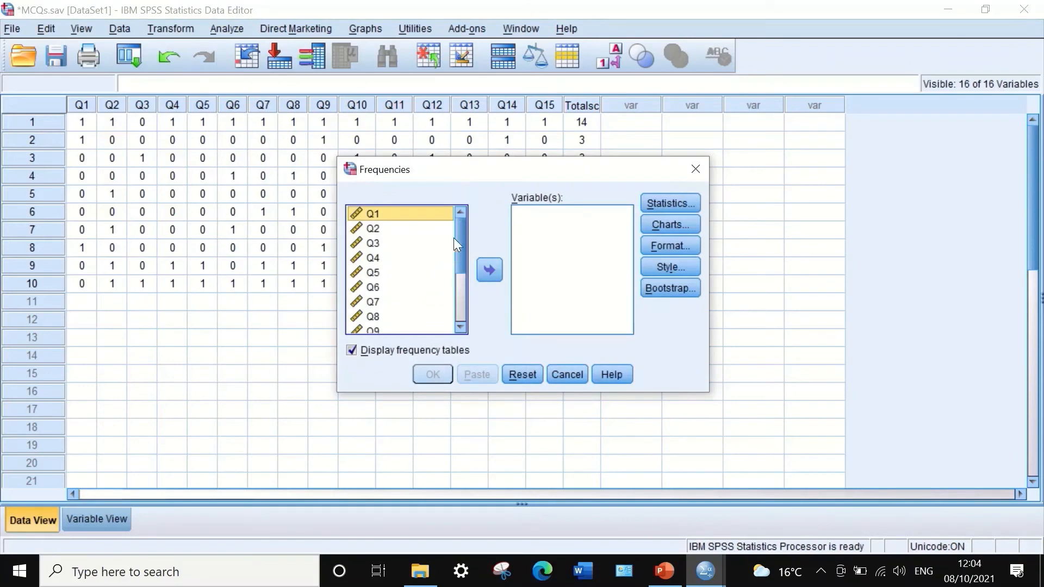
drag(459, 229, 464, 308)
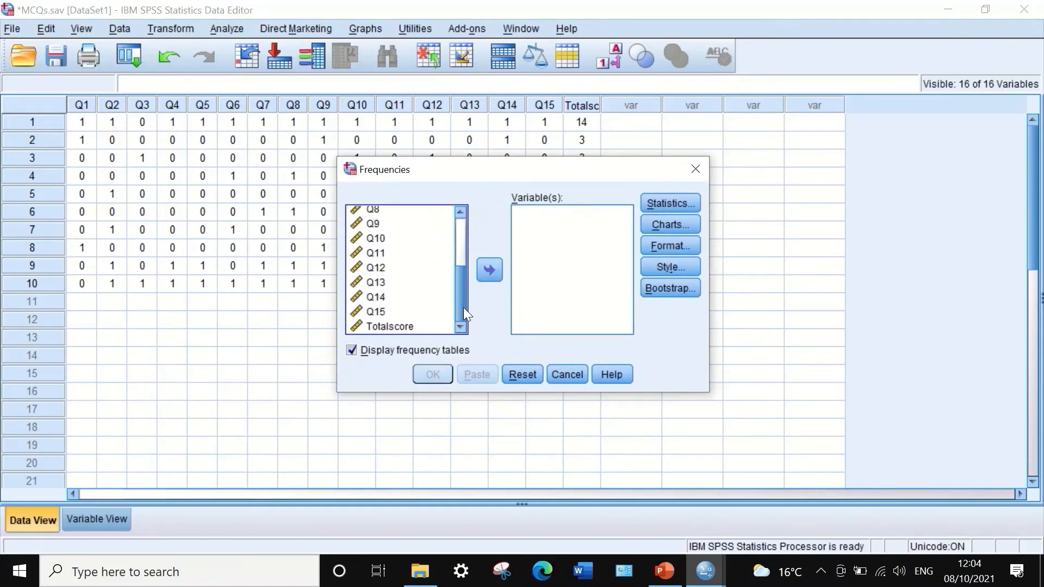
click(376, 326)
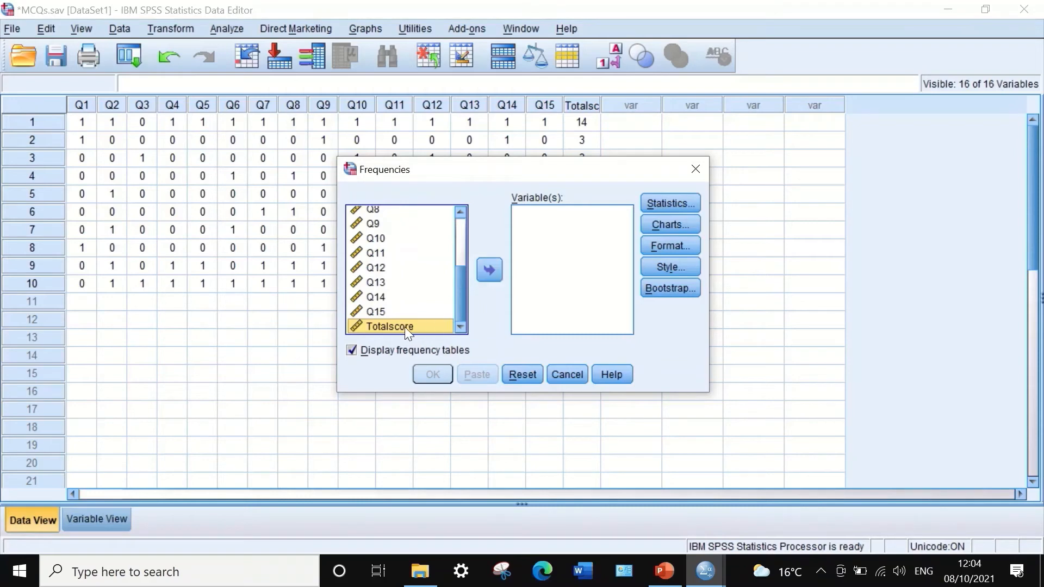
drag(404, 327, 550, 267)
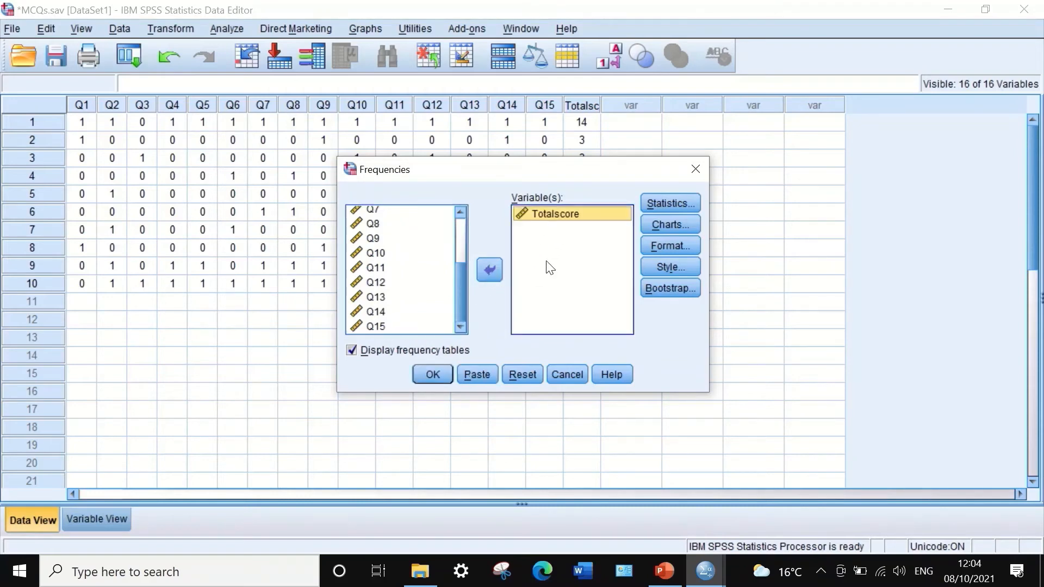
- Request the variance as the only statistic for Totalscore and run the Frequencies analysis
click(668, 202)
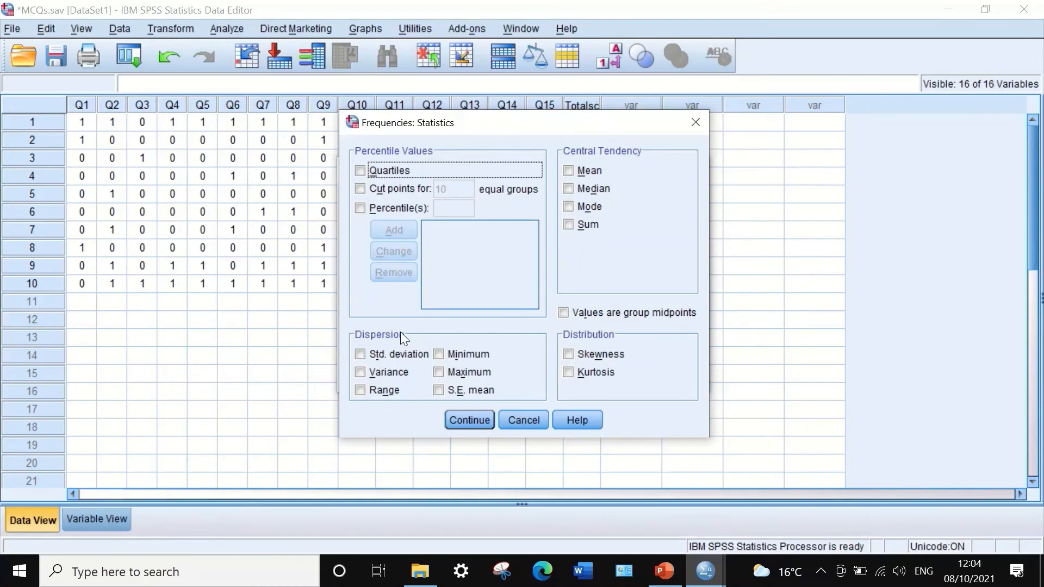
click(360, 372)
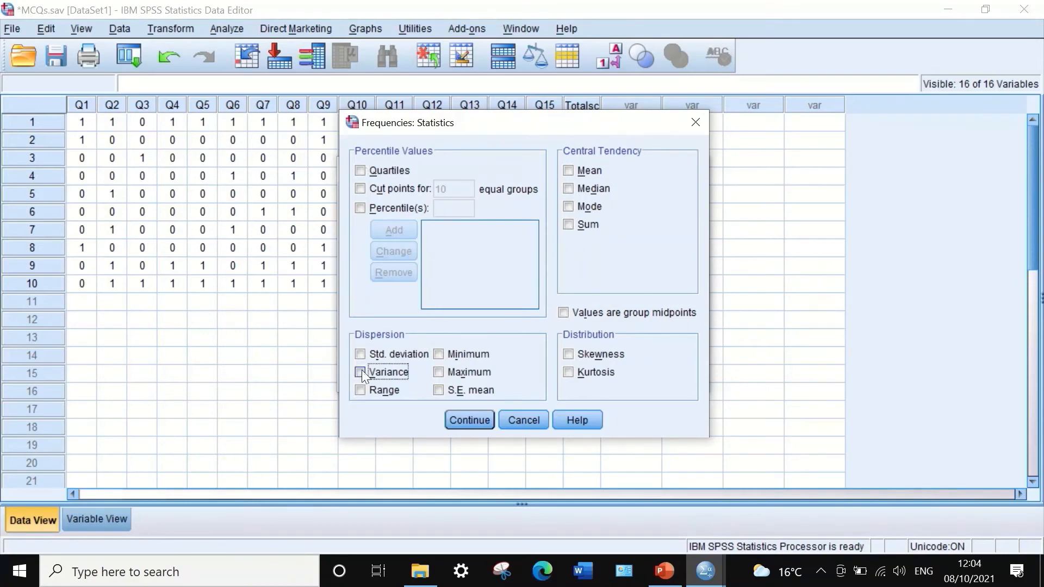
click(471, 420)
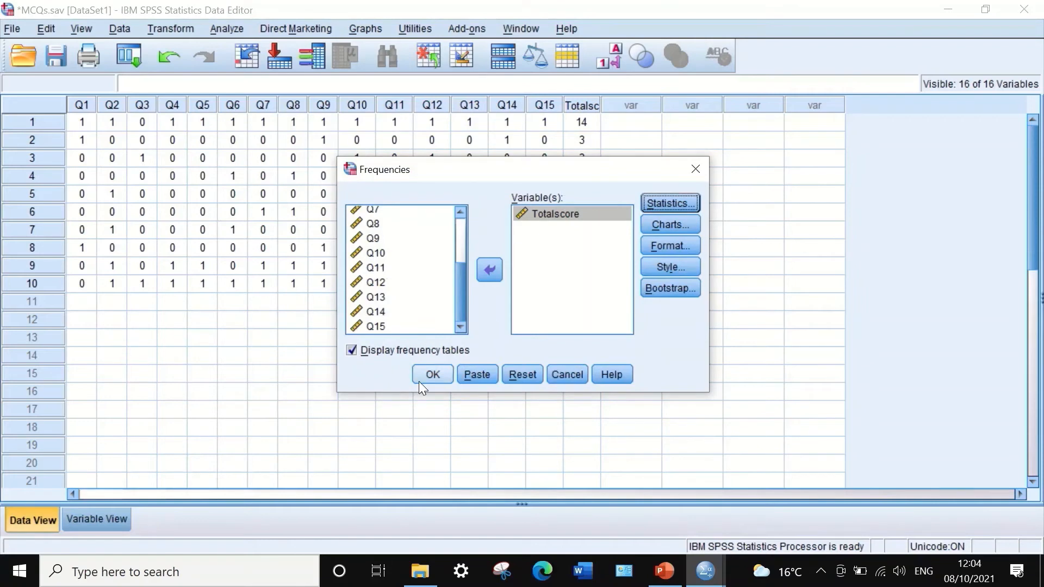
click(431, 375)
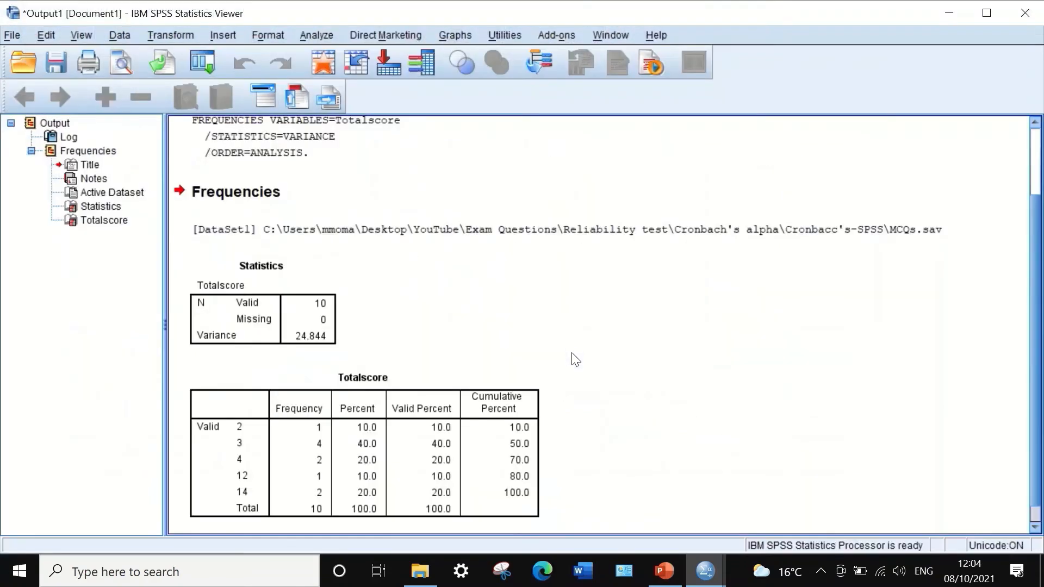
- Review the Frequencies output and copy the Totalscore variance value from the Statistics table
scroll(358, 291, down, 1)
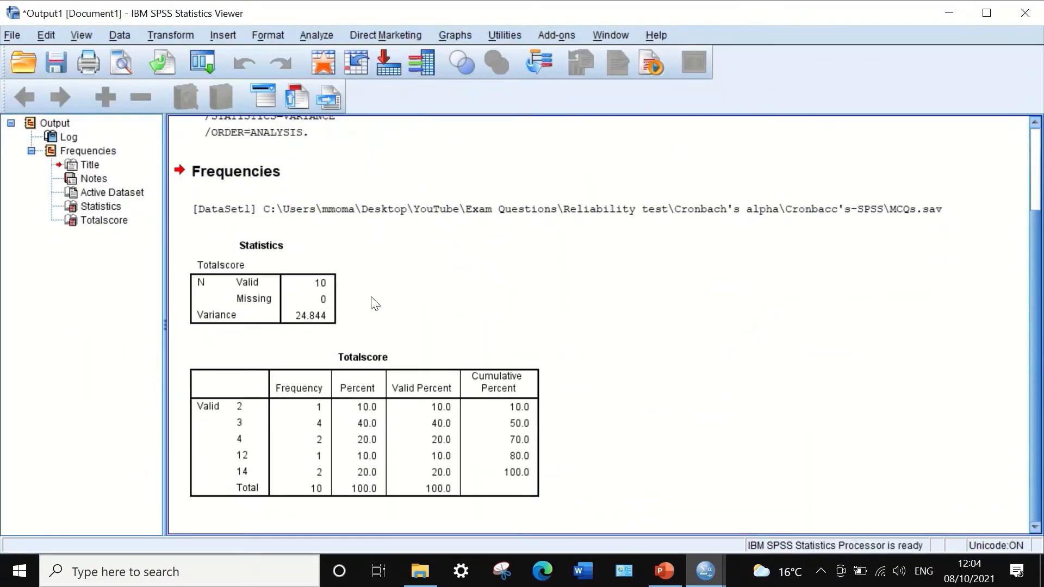
scroll(371, 307, up, 2)
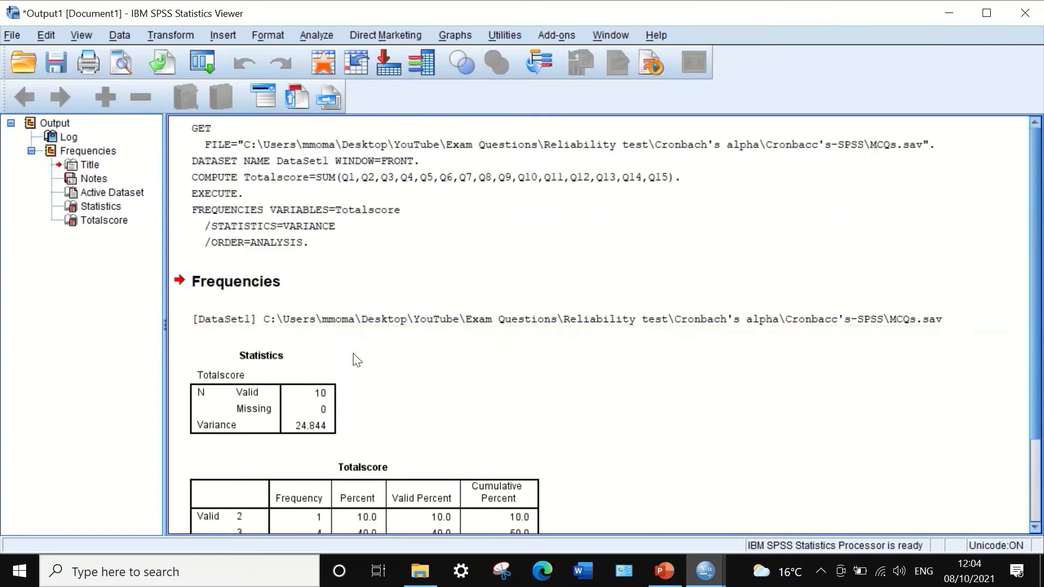
scroll(342, 390, down, 2)
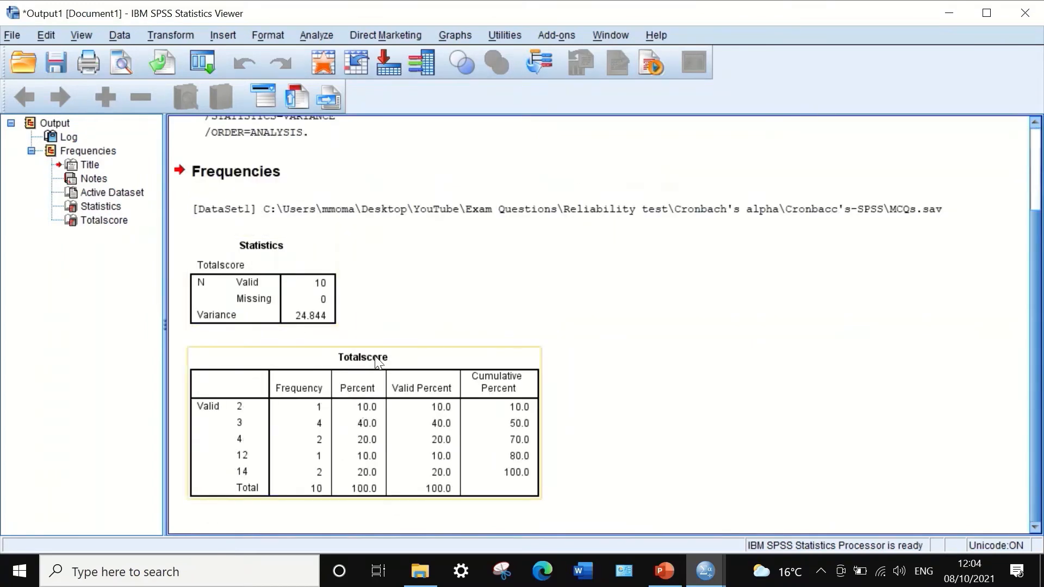
click(316, 324)
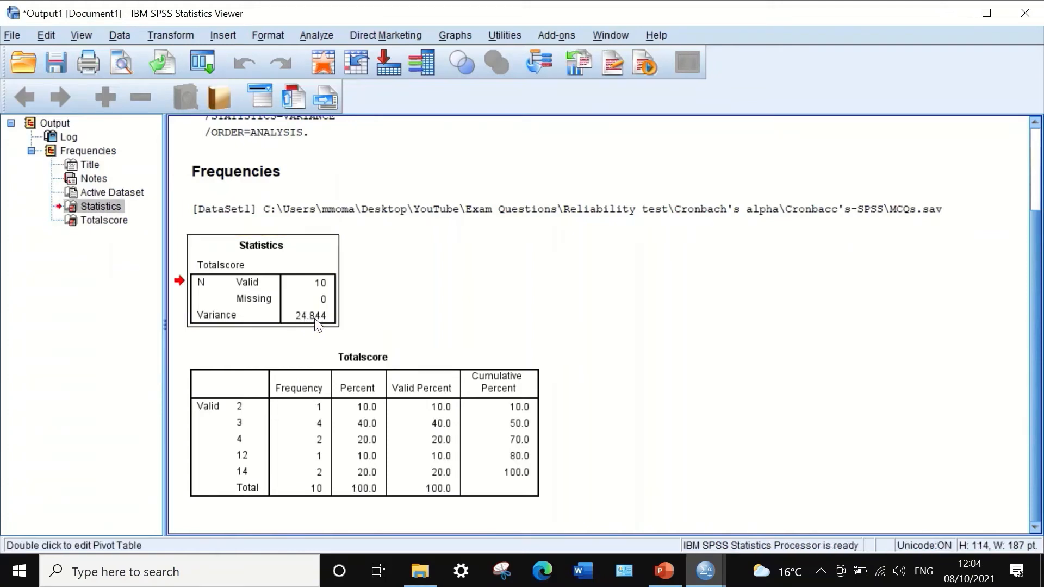
double_click(306, 322)
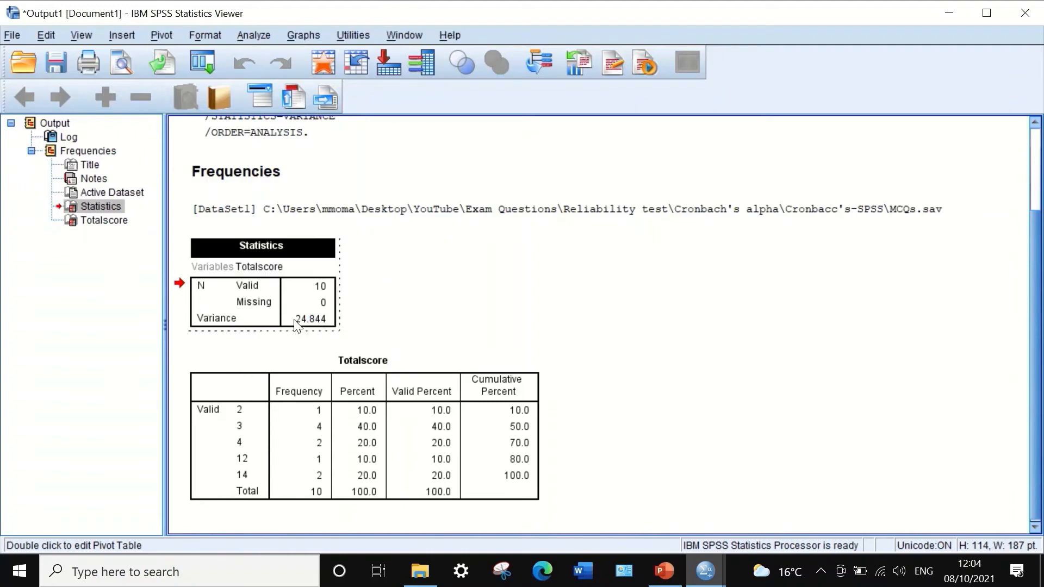
click(296, 322)
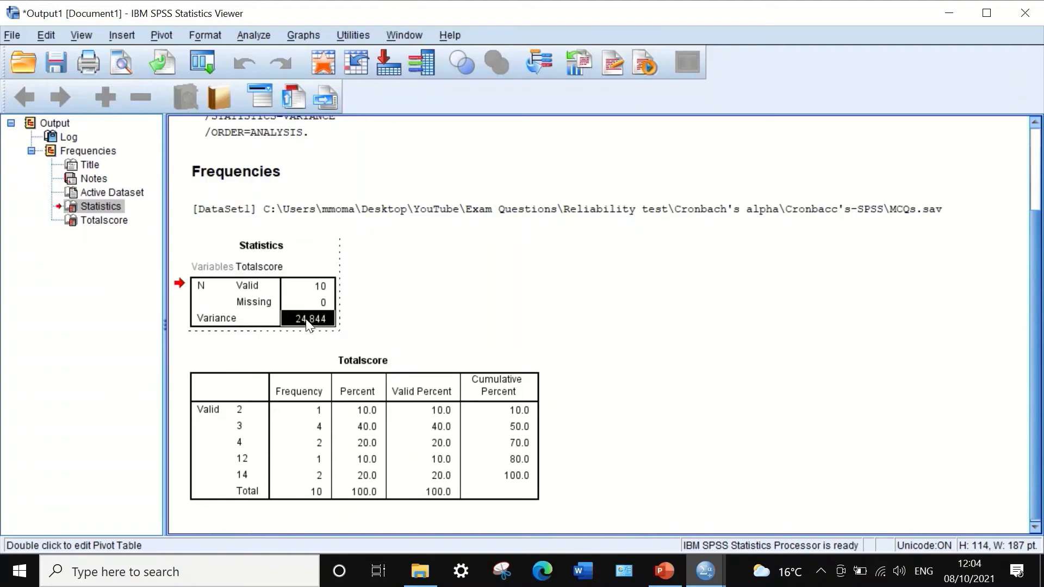
right_click(307, 325)
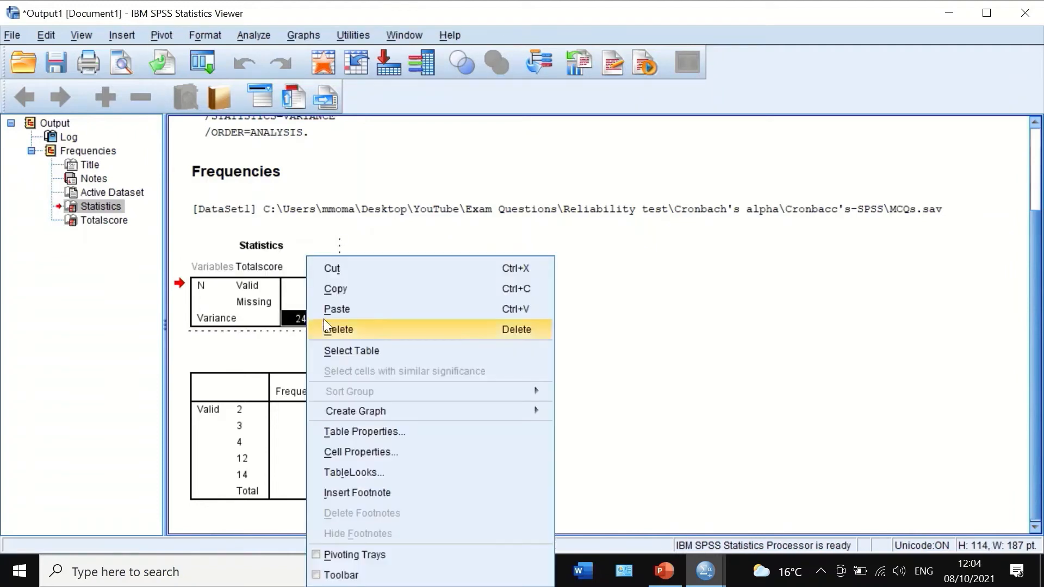
click(338, 288)
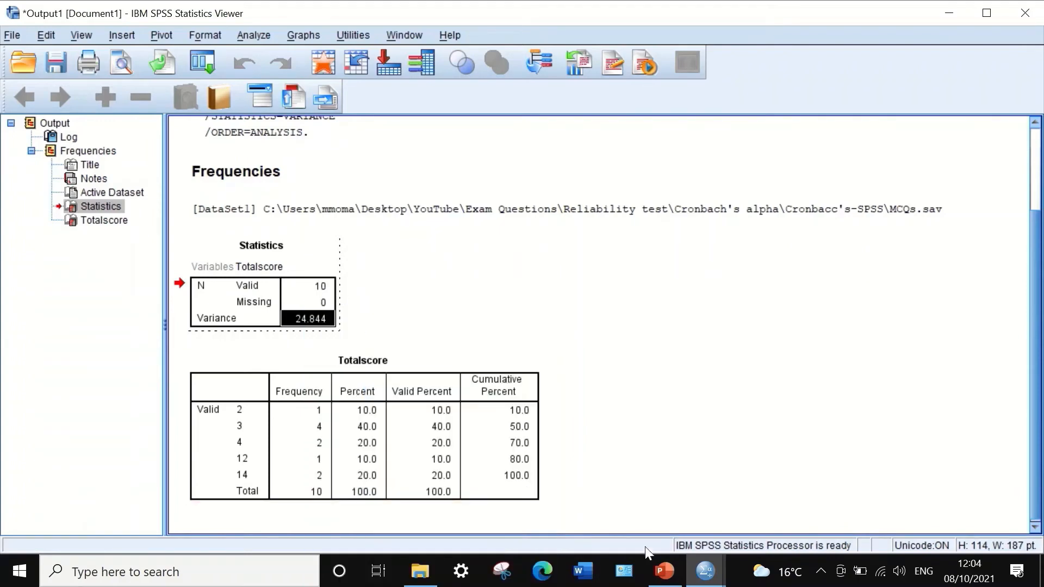
- Switch to PowerPoint, paste the variance as plain text into the second alpha equation's empty denominator, and shorten it to 24.84
click(664, 580)
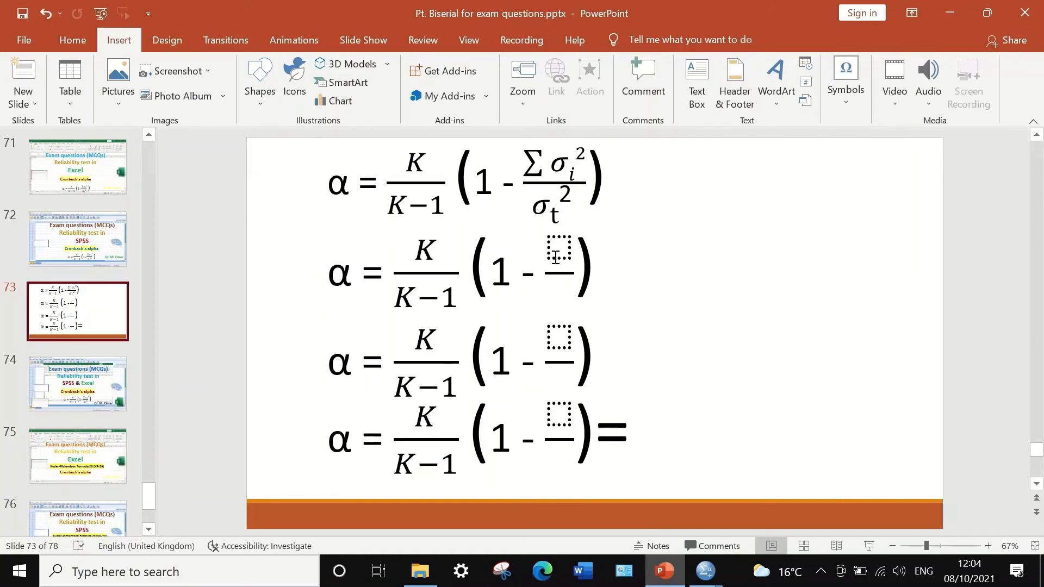
click(557, 294)
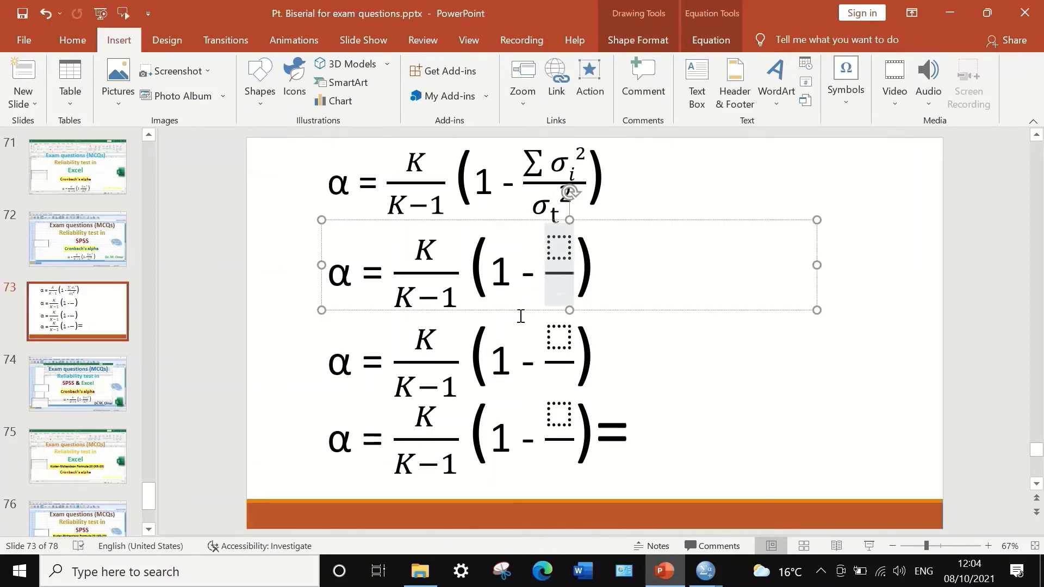
right_click(560, 292)
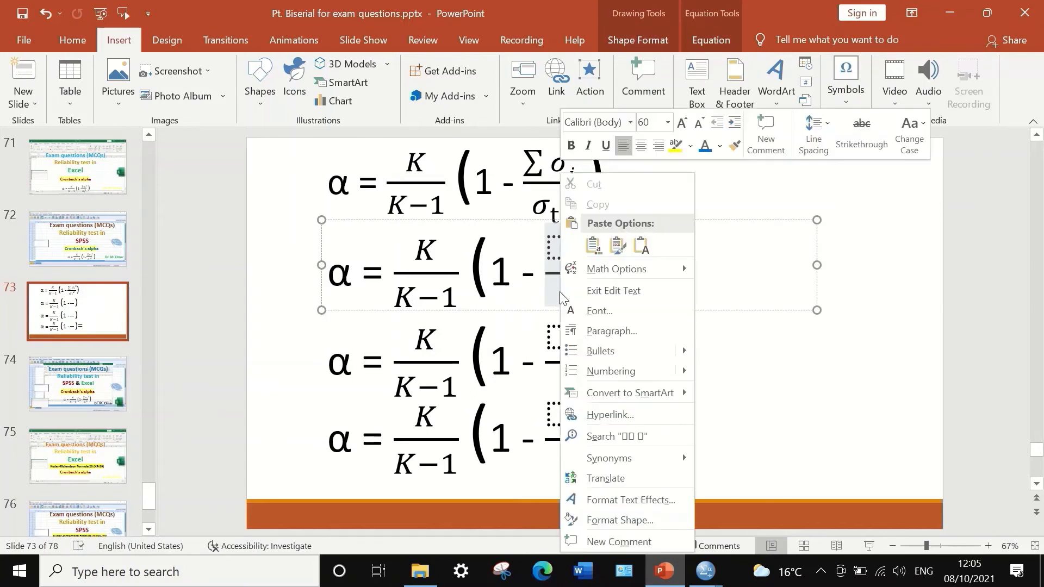
click(641, 249)
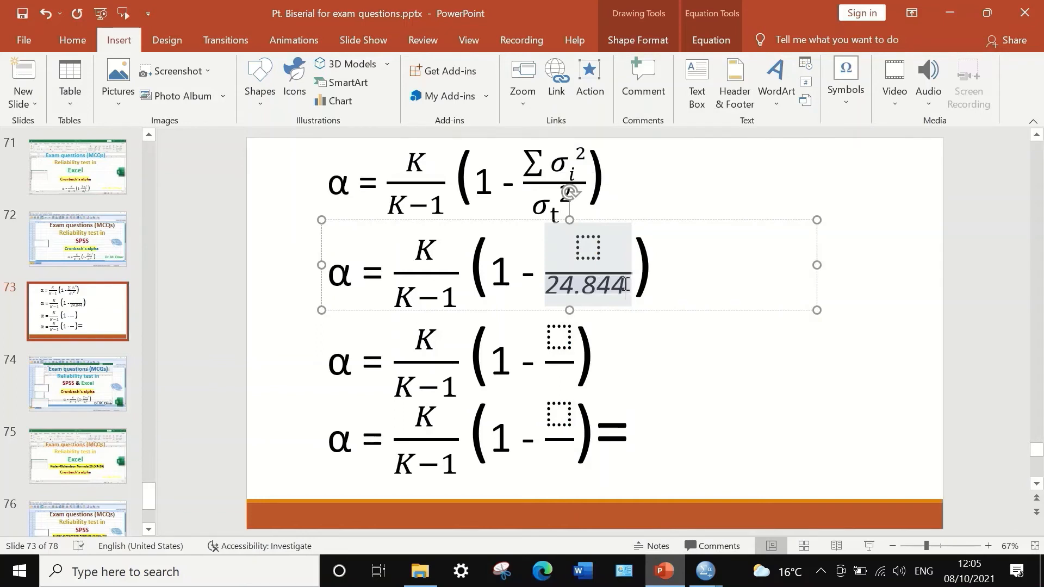
key(BackSpace)
key(BackSpace)
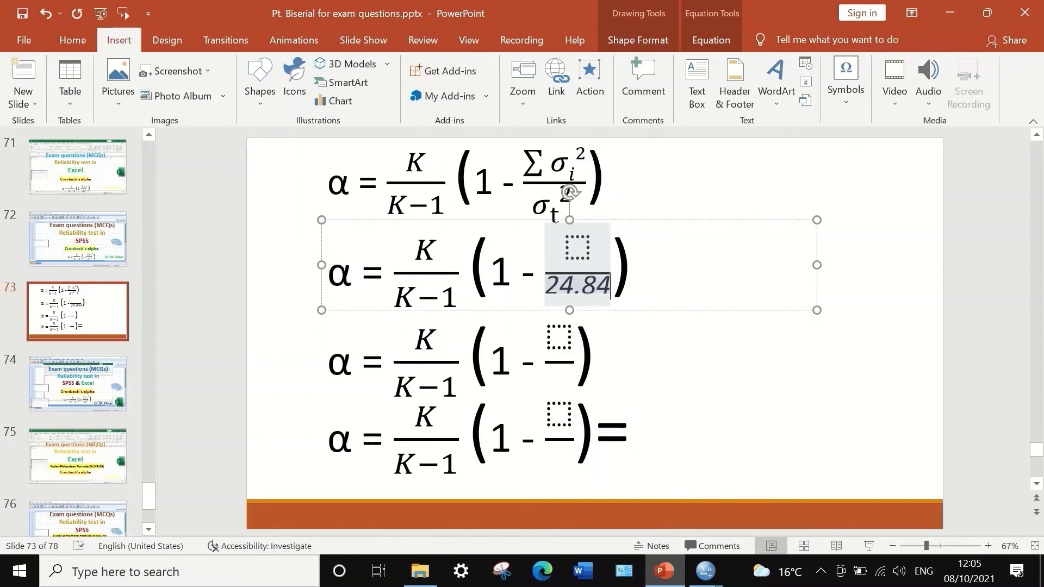
click(646, 335)
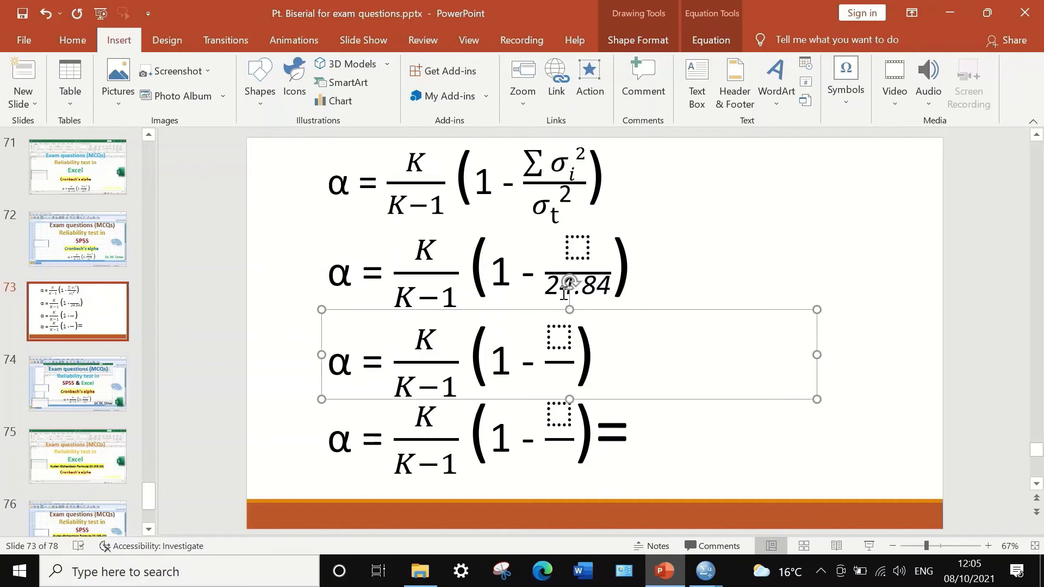
click(643, 260)
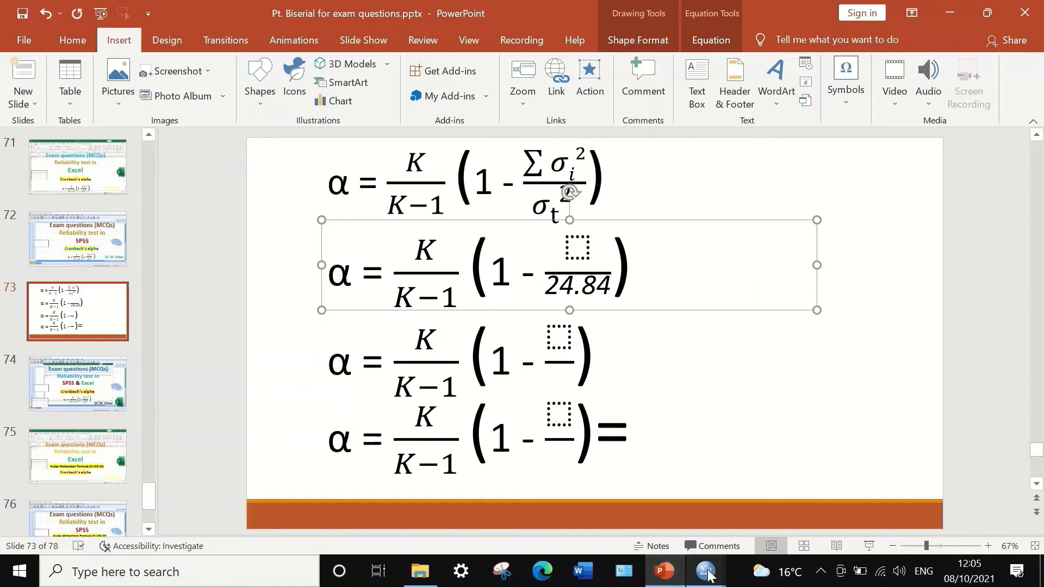
- Return to the MCQs.sav data in SPSS and transpose all variables, Q1 to Q15 and Totalscore, without a name variable
mouse_move(705, 571)
click(751, 513)
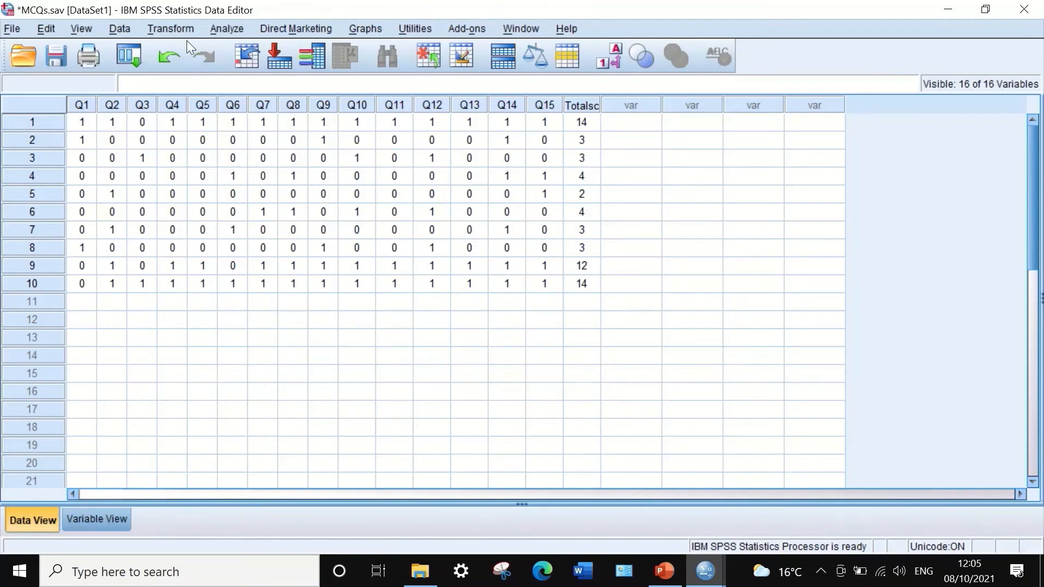
click(120, 29)
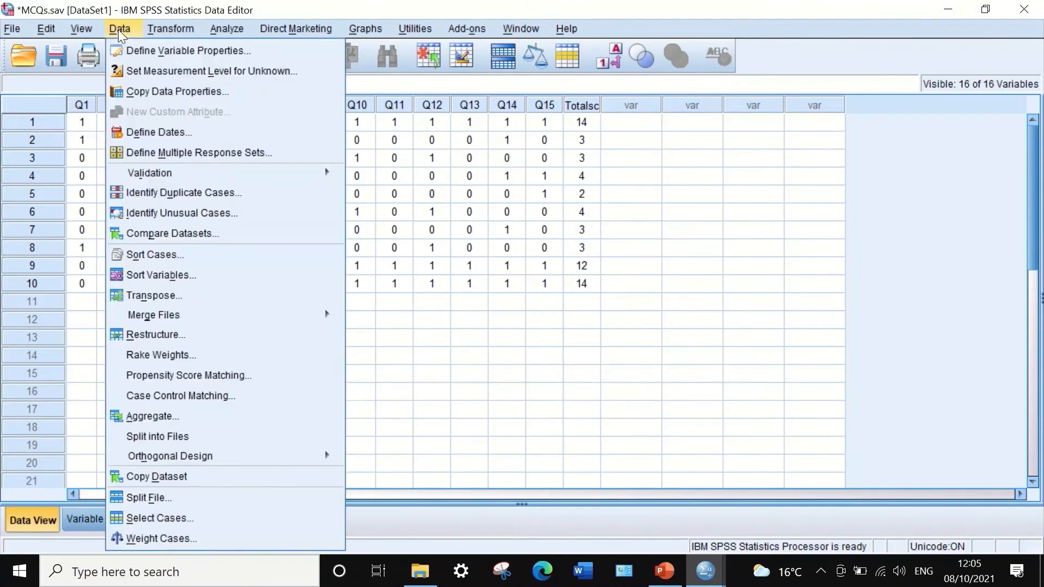
click(166, 297)
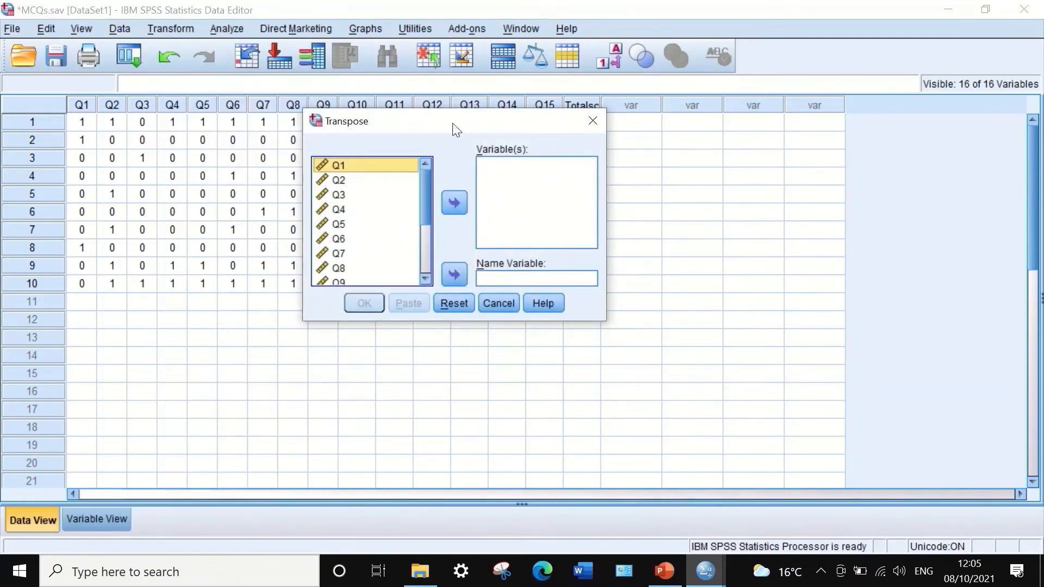
drag(456, 129, 491, 130)
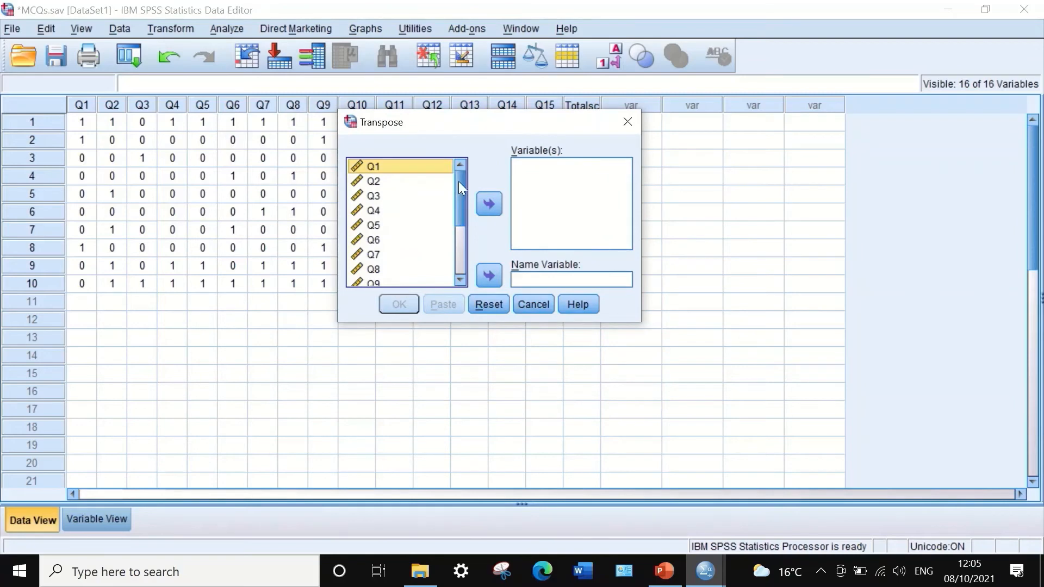
drag(458, 182, 465, 223)
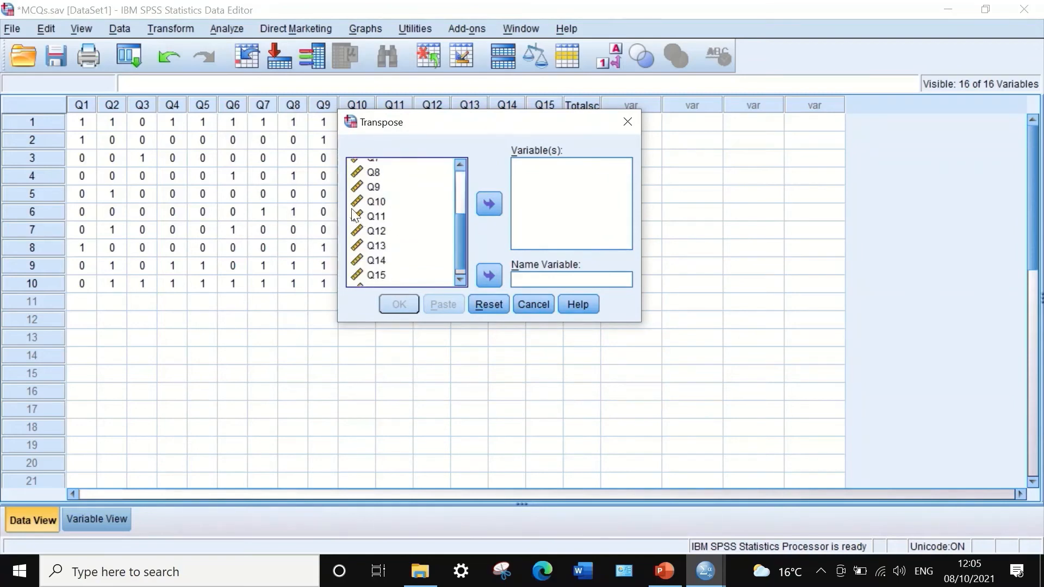
key(ctrl+a)
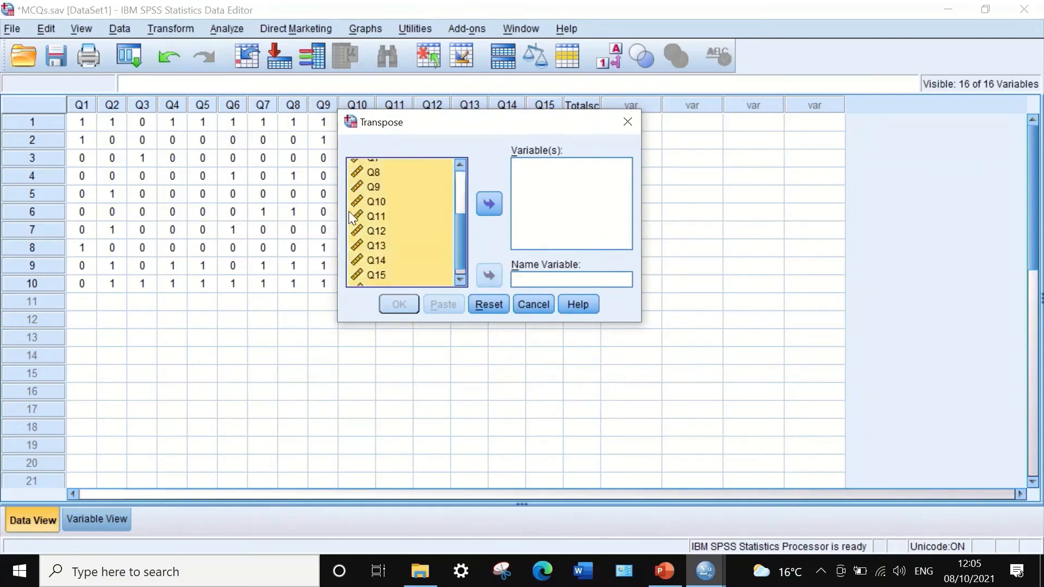
click(488, 204)
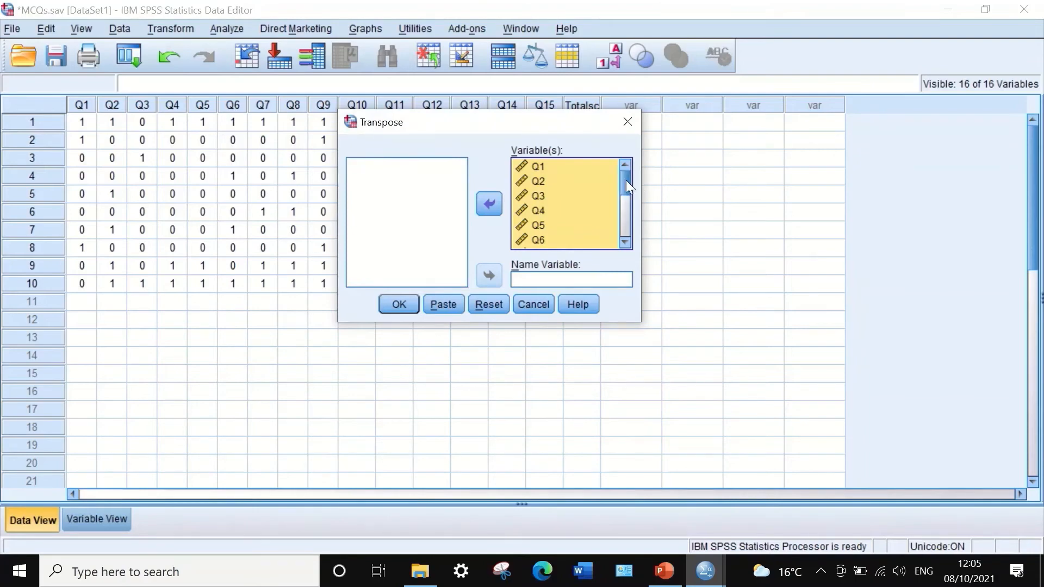
drag(626, 180, 630, 247)
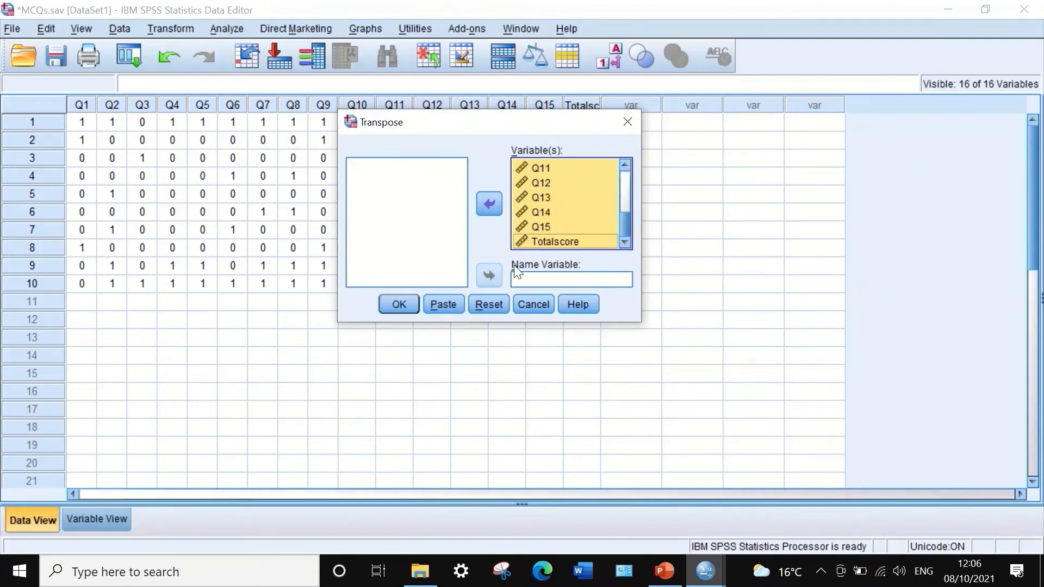
click(397, 305)
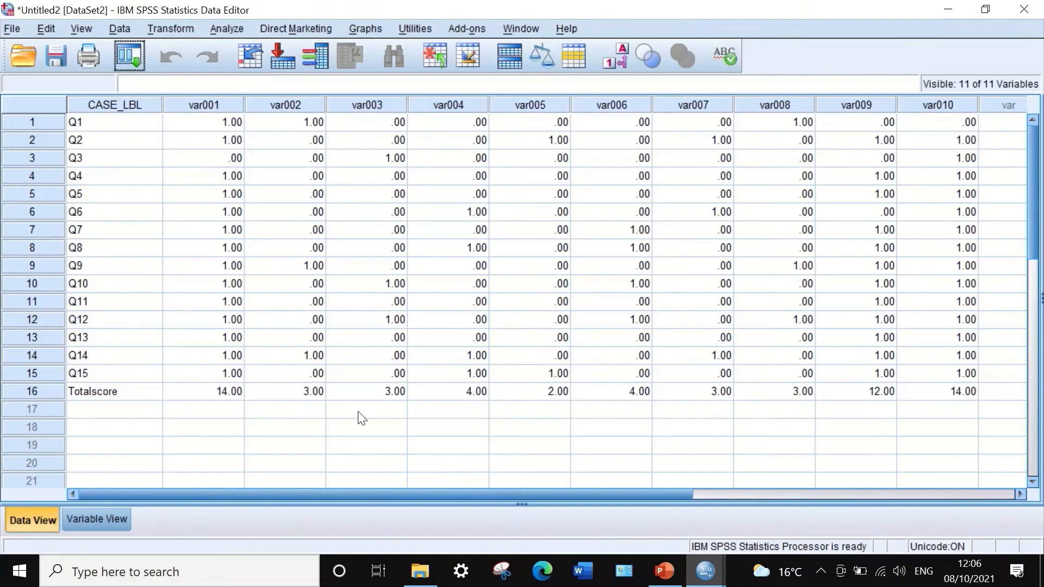
- Set the decimals of var001 through var010 in the transposed dataset to 0
click(106, 520)
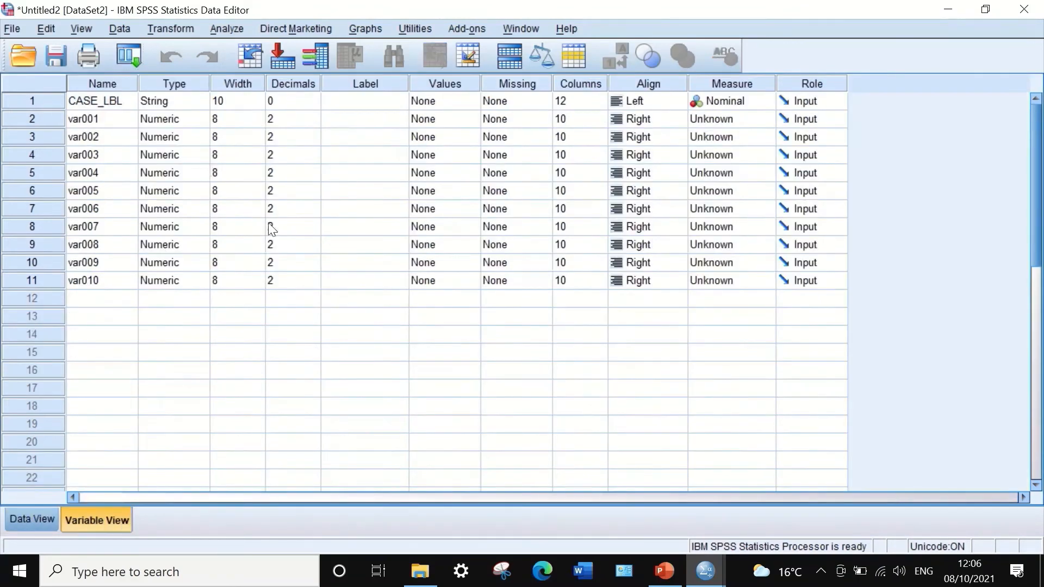
click(292, 124)
click(313, 122)
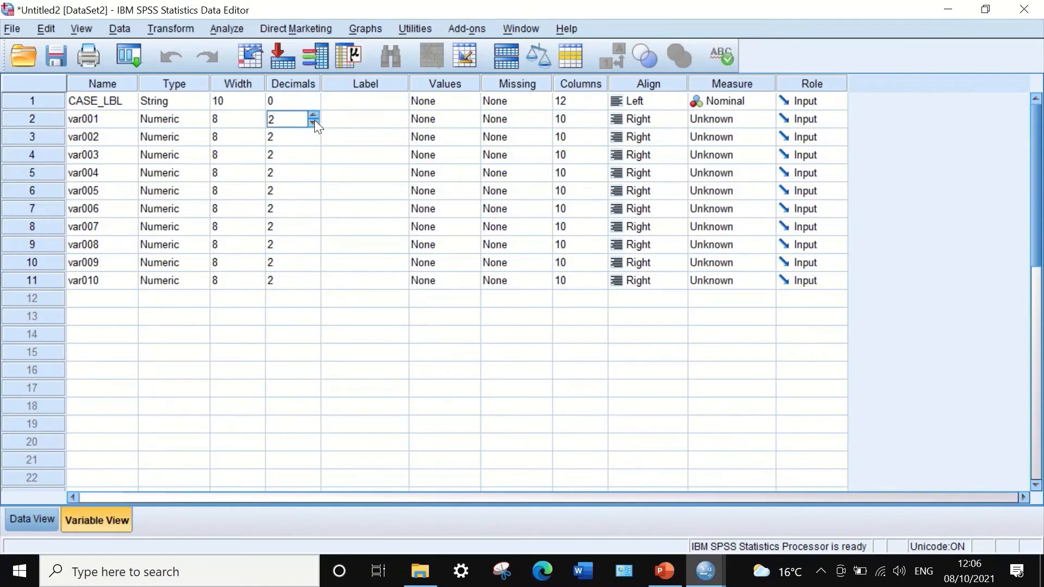
click(313, 123)
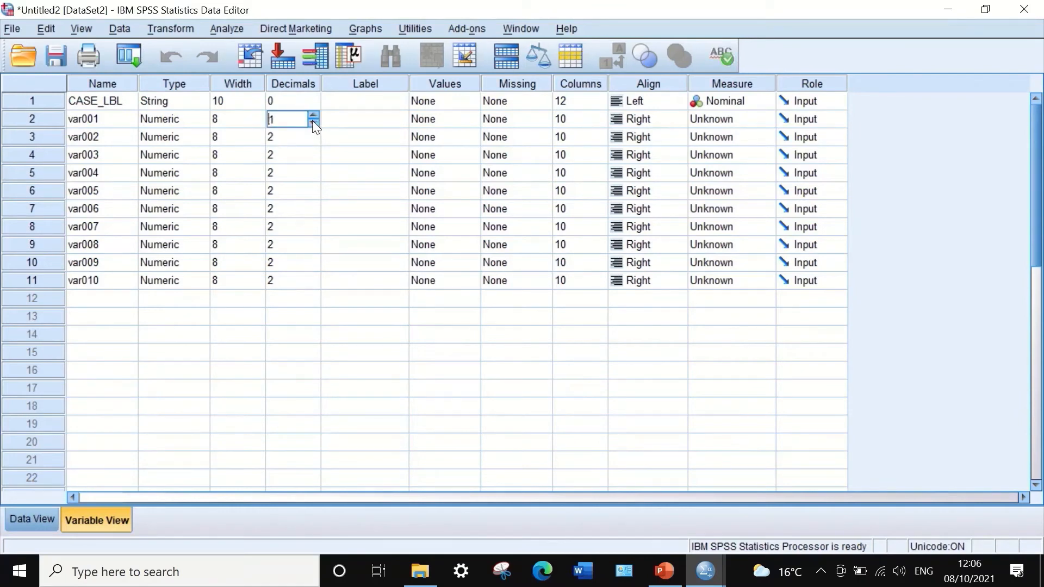
click(285, 101)
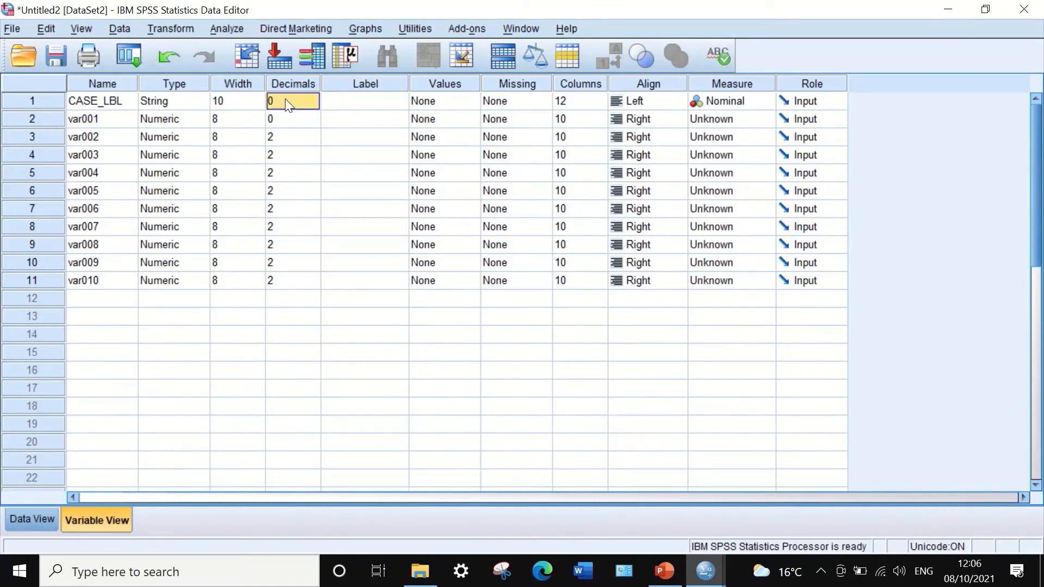
click(287, 115)
drag(288, 138, 283, 278)
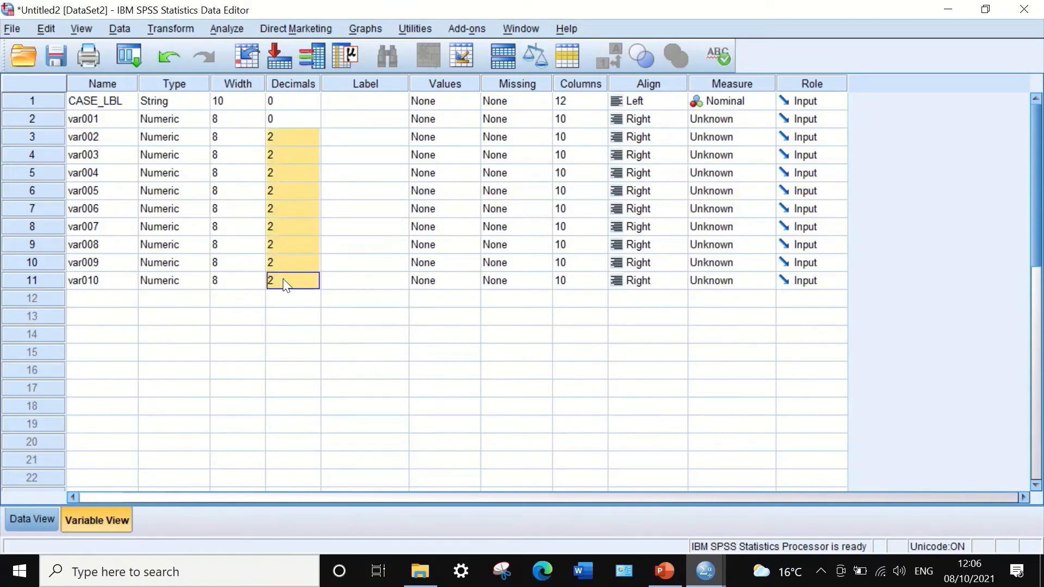
key(ctrl+v)
- Set the measurement level of var001 through var010 to Scale
click(748, 119)
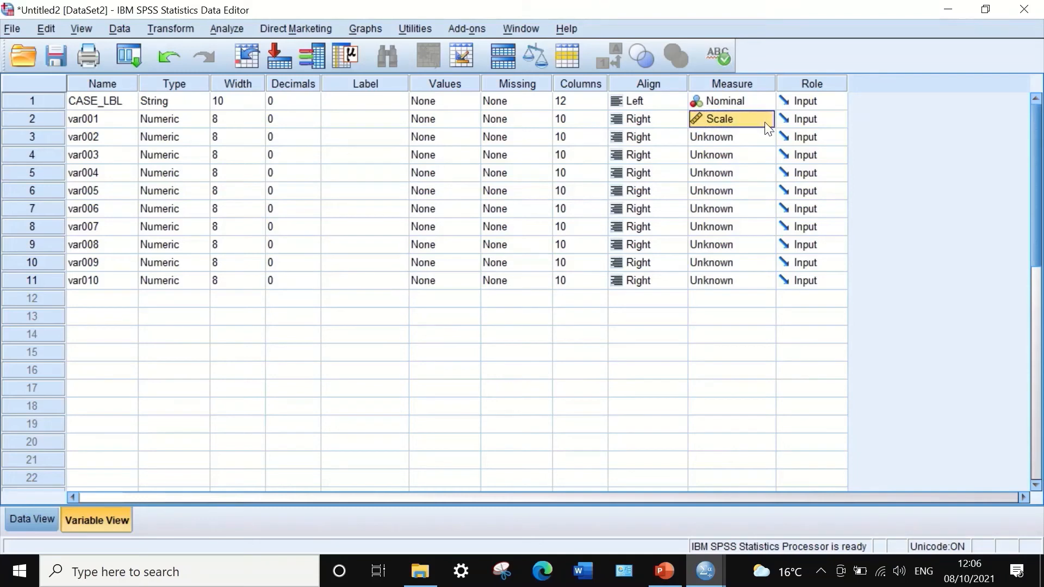
click(735, 136)
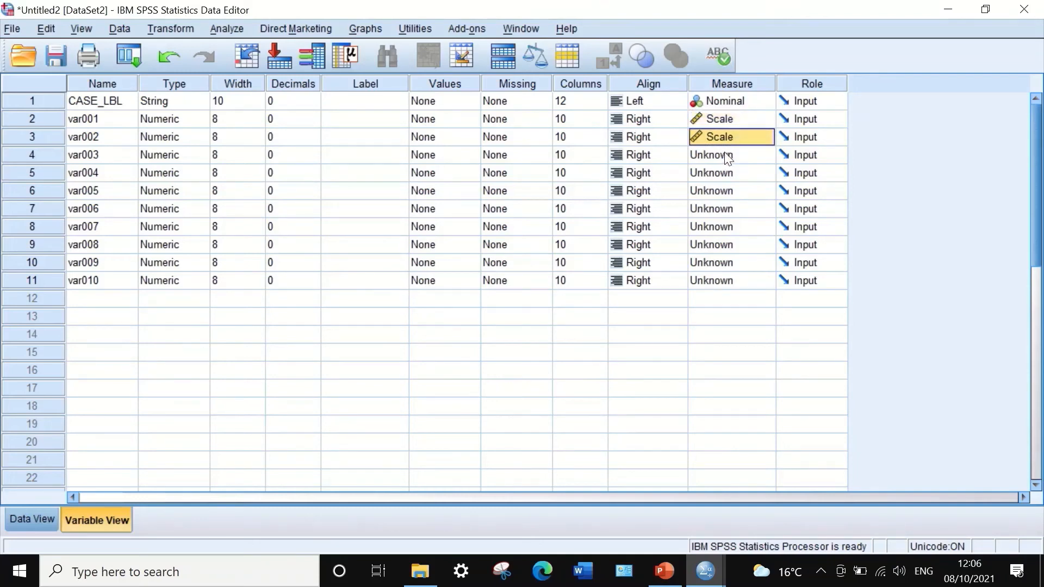
click(724, 153)
click(717, 173)
click(715, 175)
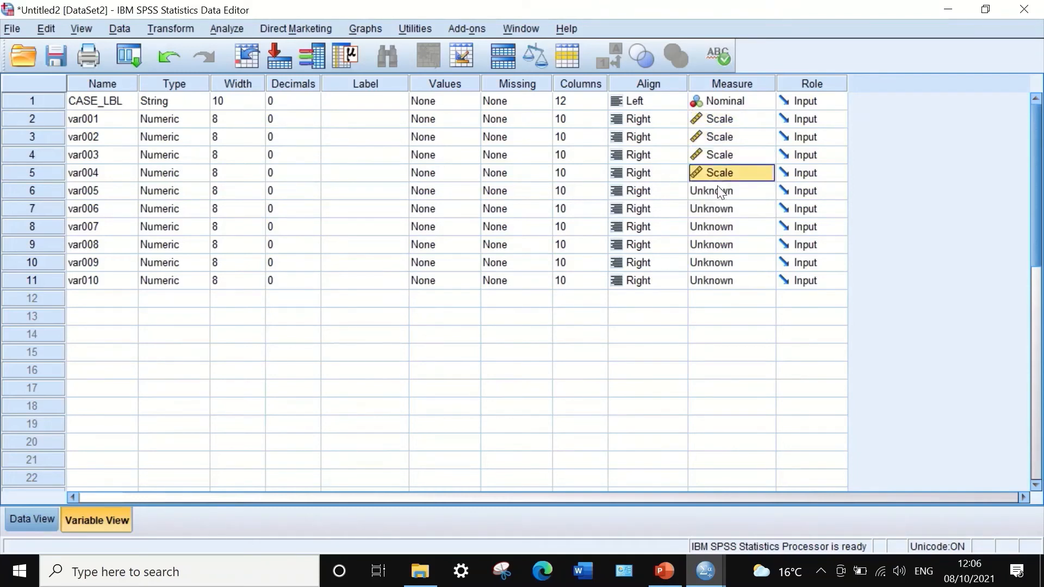
click(719, 191)
double_click(710, 210)
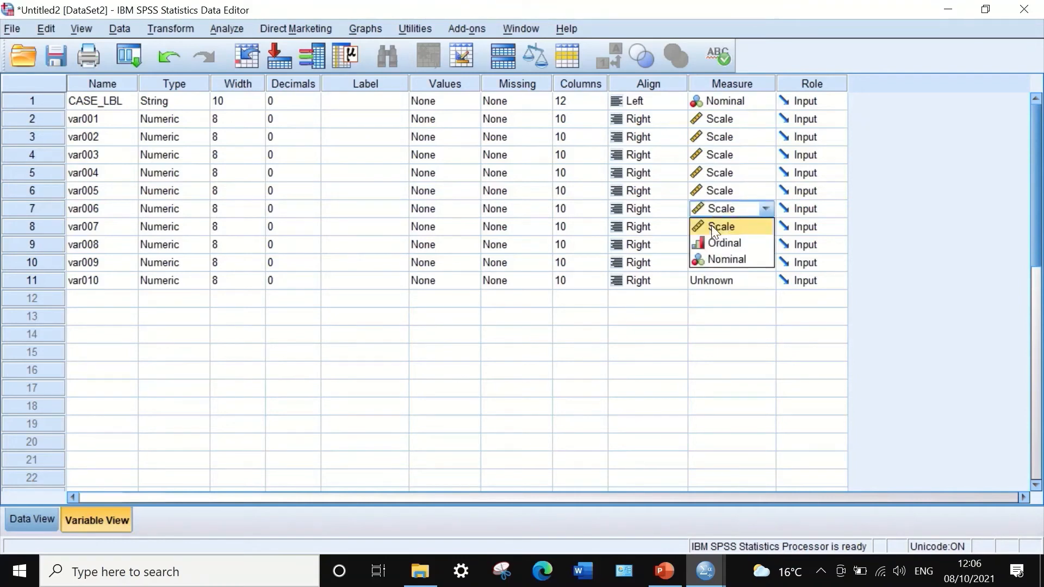
click(711, 225)
click(712, 232)
click(712, 243)
click(714, 246)
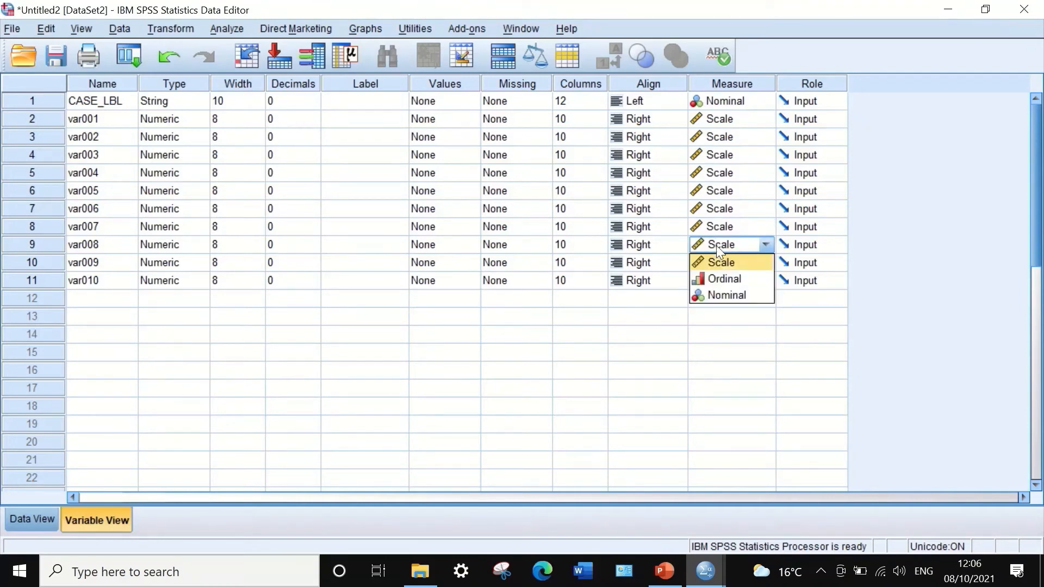
click(718, 261)
click(717, 263)
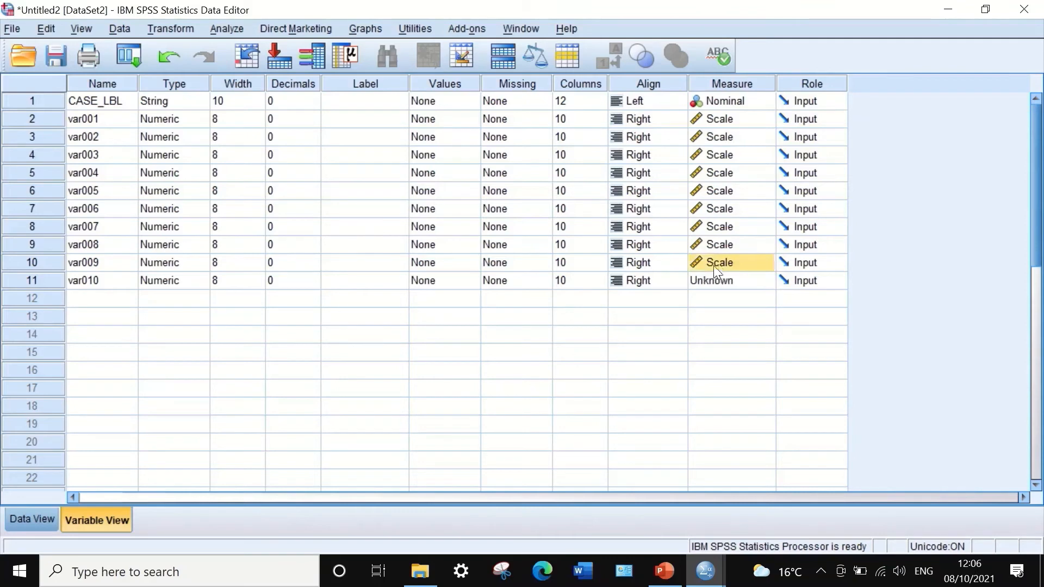
click(713, 282)
click(715, 288)
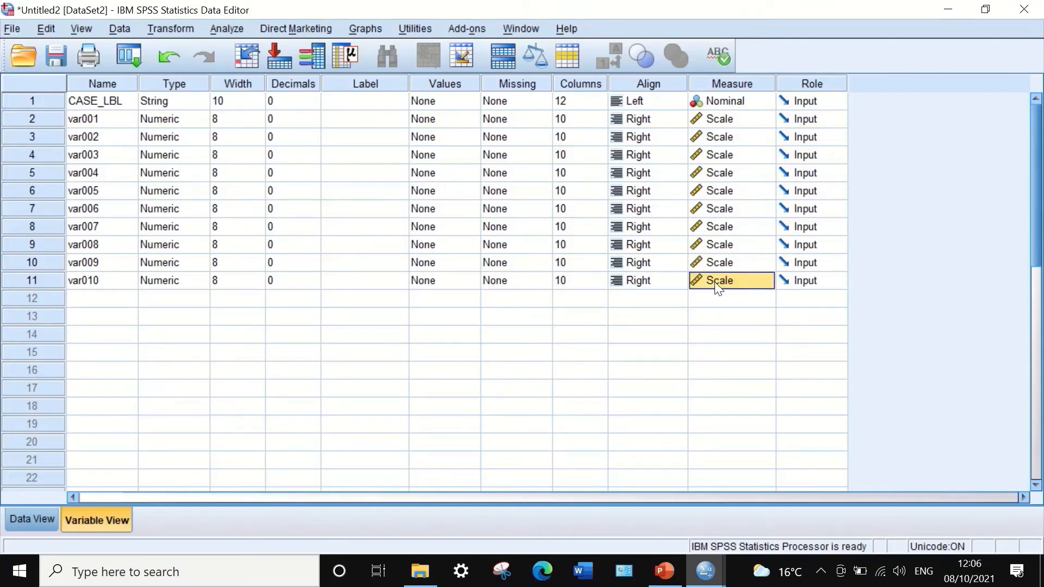
- Set the alignment of CASE_LBL and var001 to Center
click(654, 100)
click(636, 136)
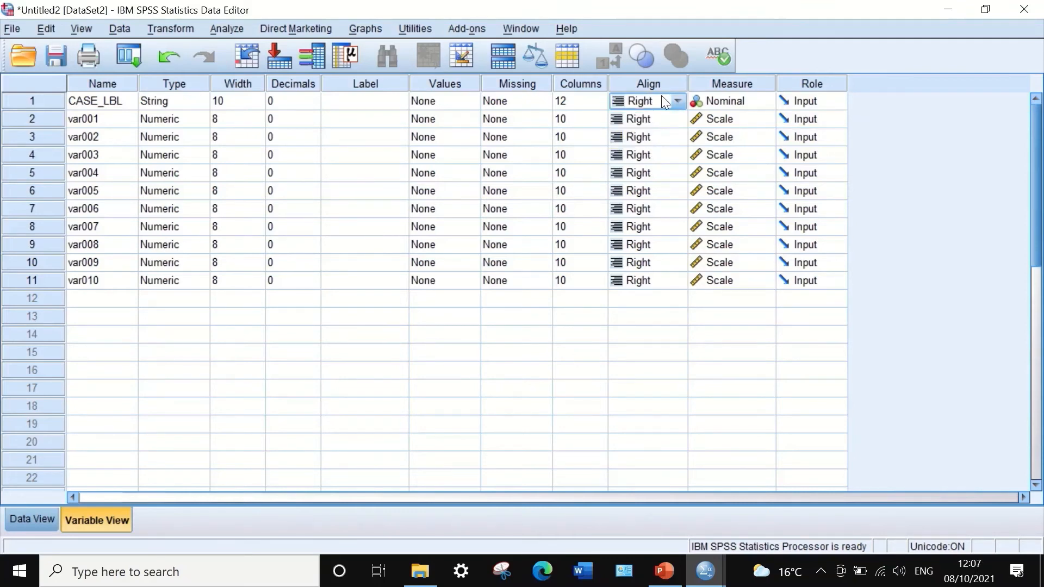
click(661, 100)
click(652, 151)
click(658, 120)
click(662, 123)
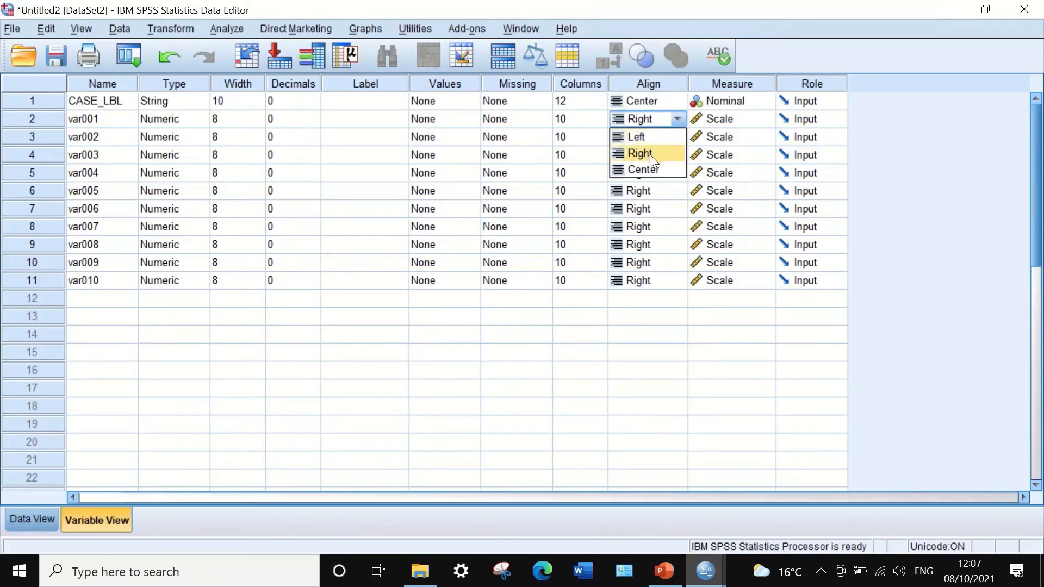
click(648, 167)
- Copy the Center alignment to var002 through var010
click(658, 99)
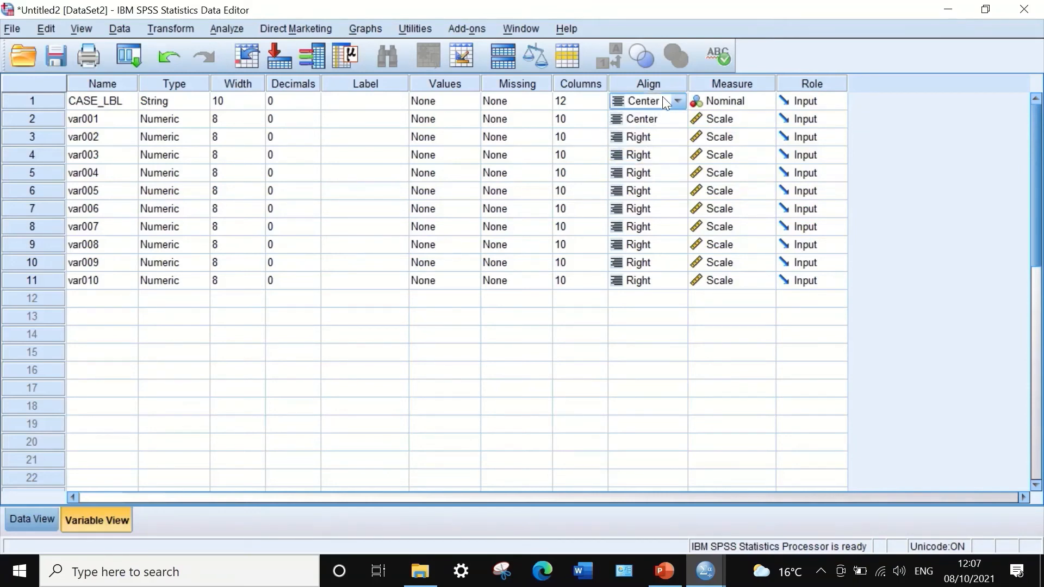
click(662, 96)
click(660, 167)
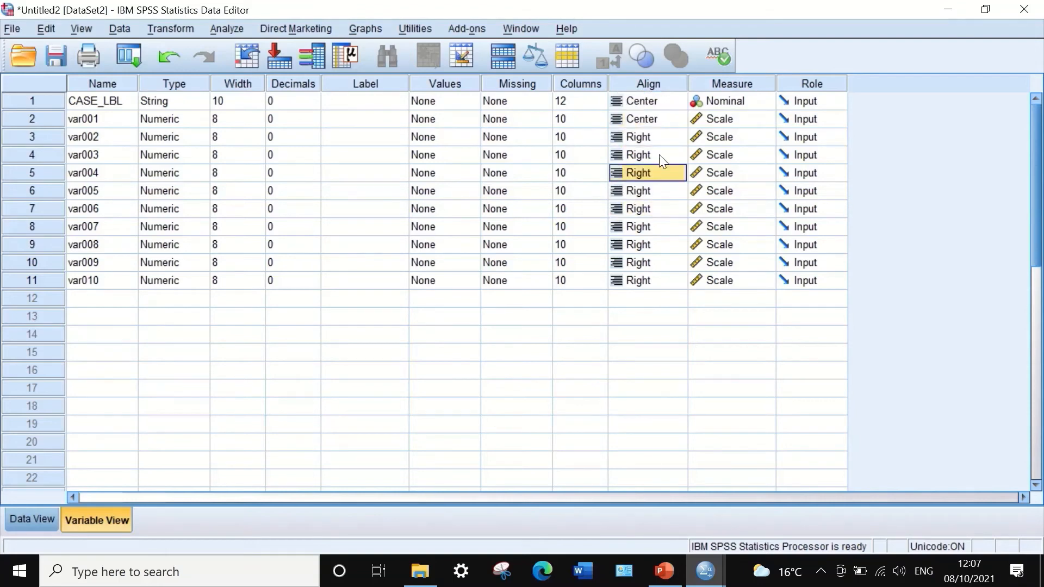
click(671, 102)
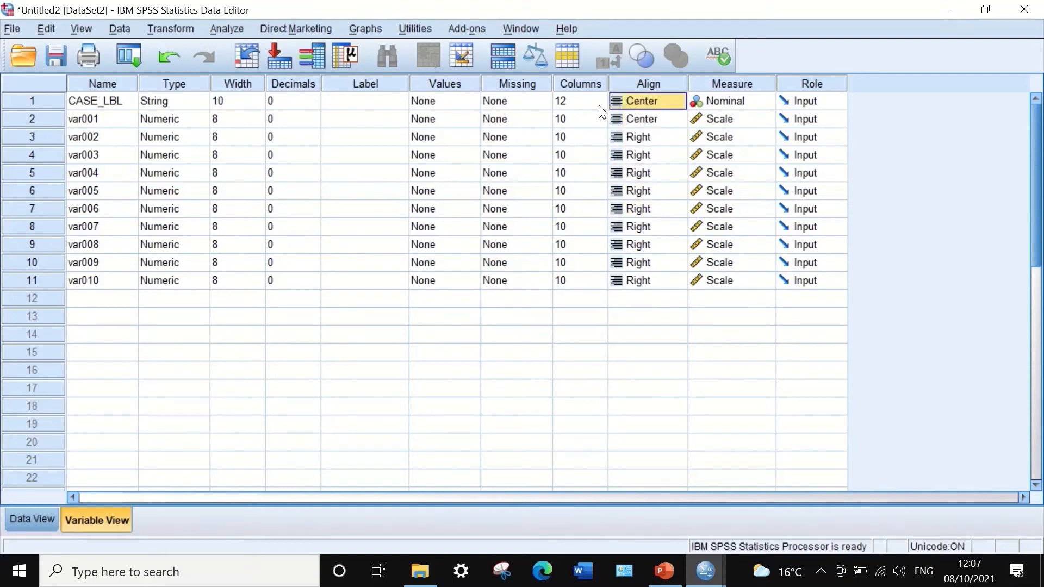
drag(654, 137, 654, 280)
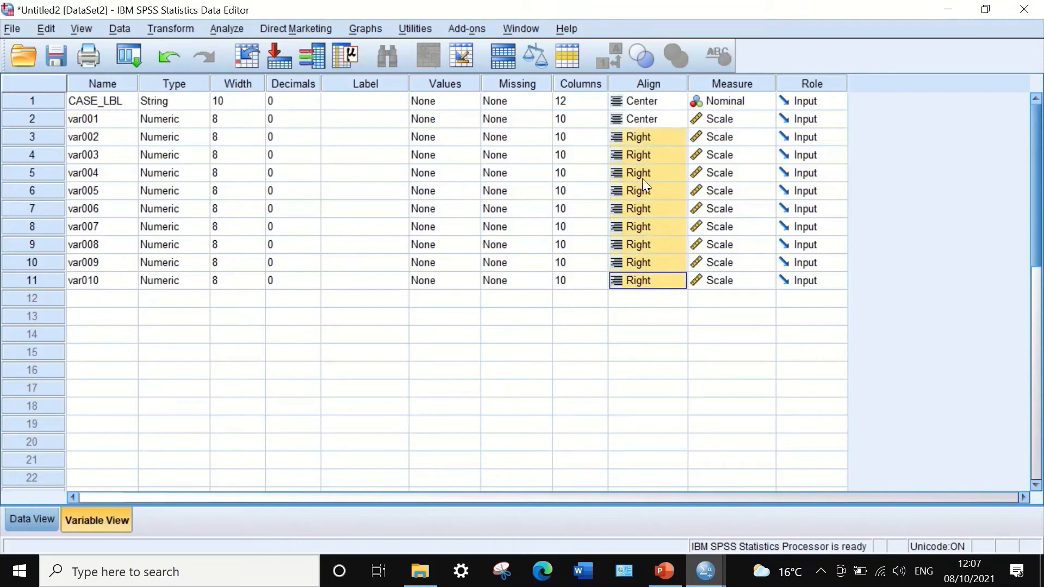
right_click(660, 175)
click(685, 209)
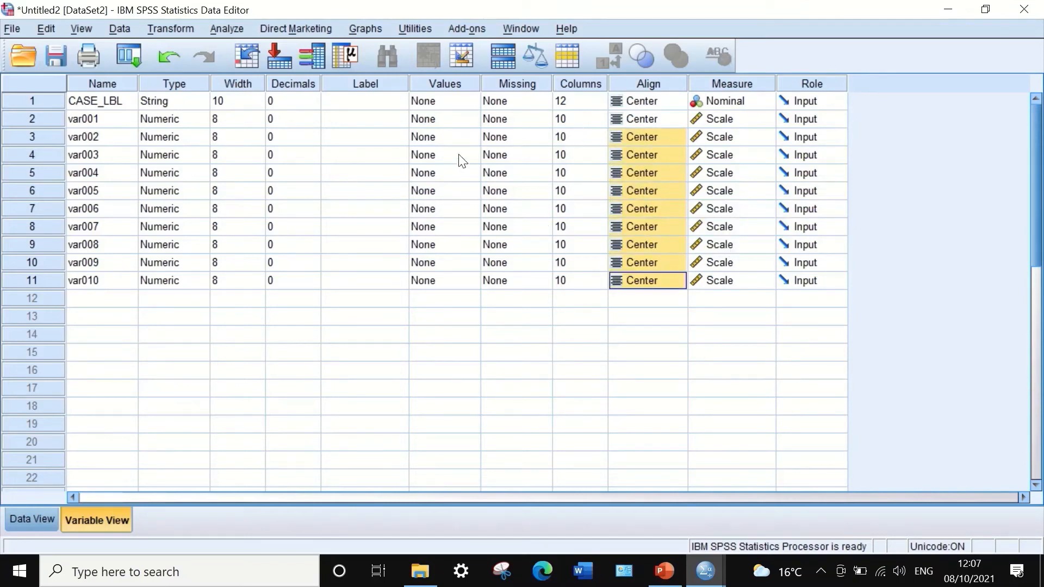
- Reduce the display column width of CASE_LBL to 4
click(598, 105)
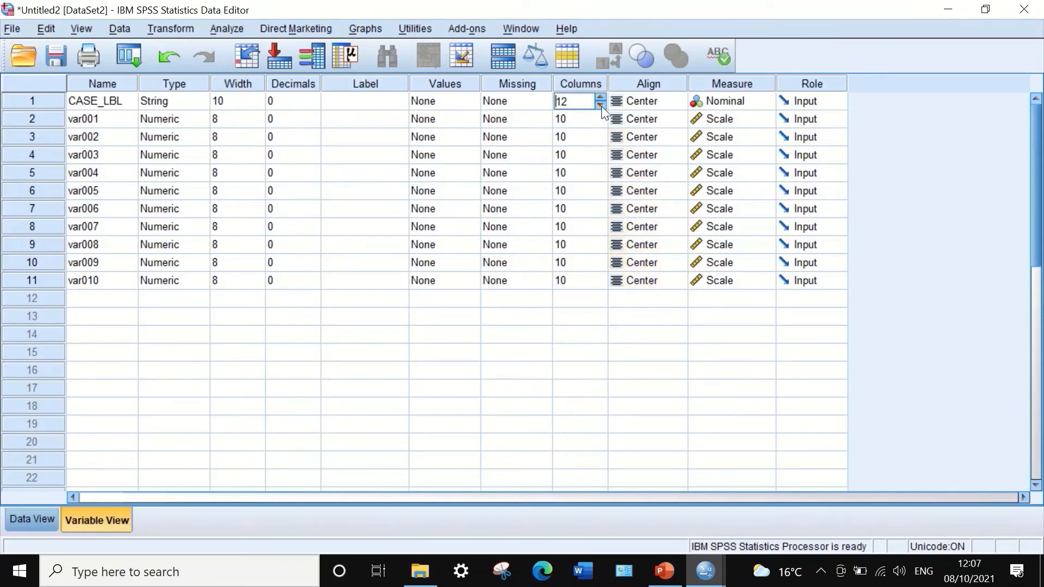
click(601, 105)
click(601, 105)
click(603, 105)
click(603, 105)
click(603, 104)
click(603, 105)
click(603, 104)
click(604, 105)
- Apply the CASE_LBL column width of 4 to var001 through var010
click(597, 123)
click(599, 123)
click(559, 100)
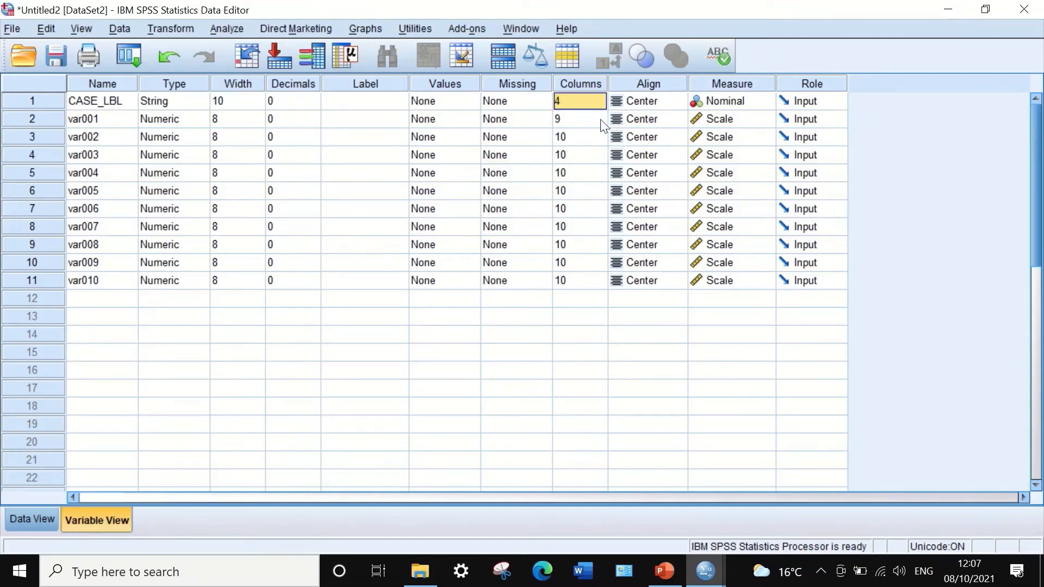
drag(572, 117, 575, 283)
right_click(582, 126)
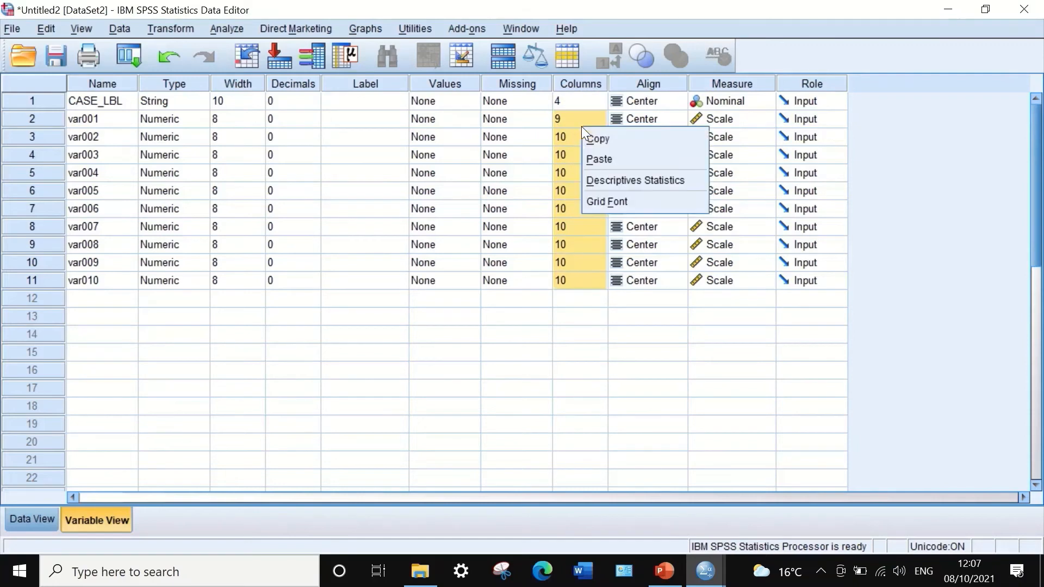
click(599, 157)
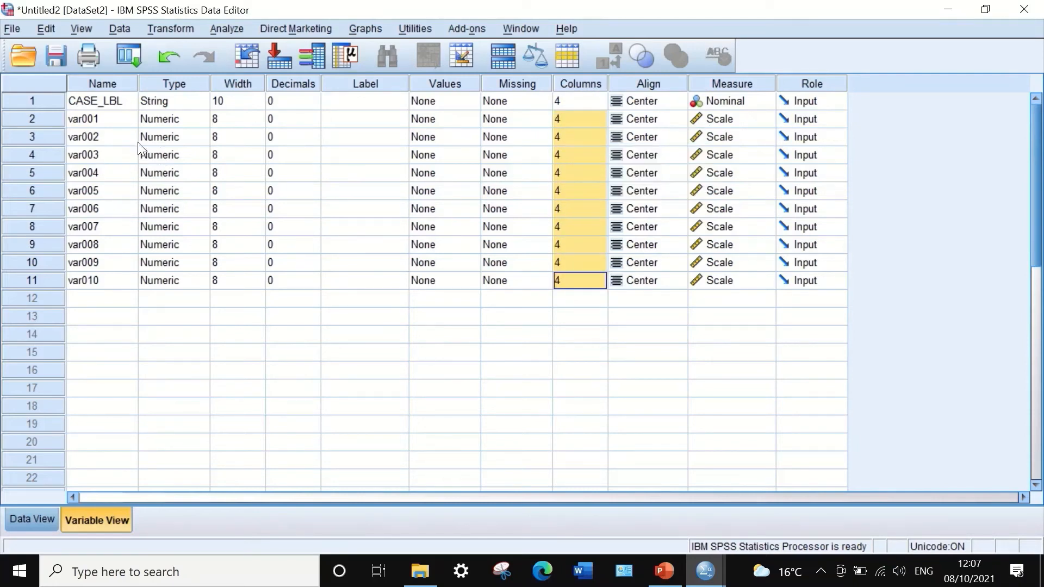
- Rename var001 through var010 by replacing every "var0" in the variable names with "S"
click(104, 121)
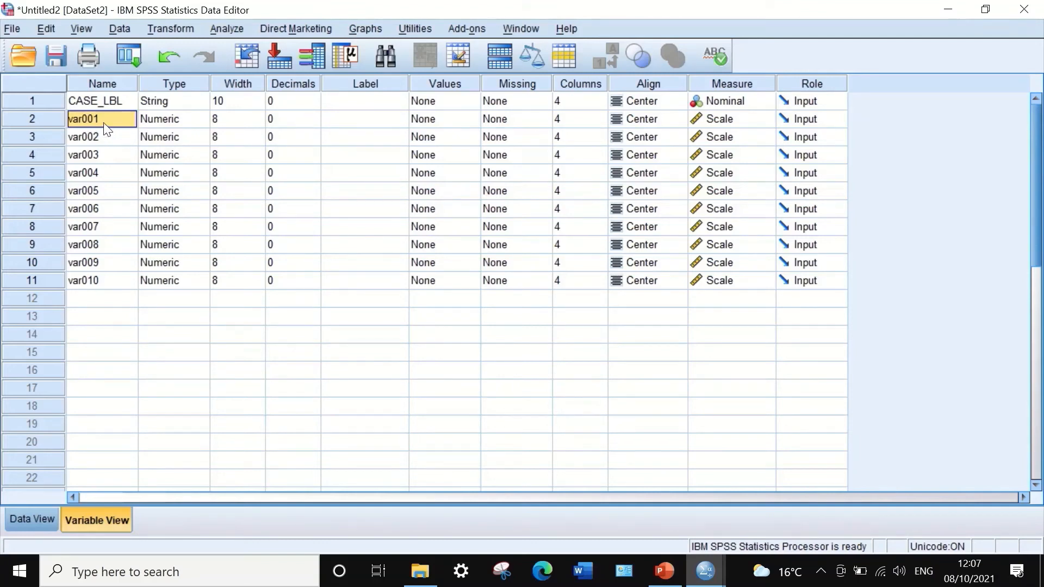
key(ctrl+f)
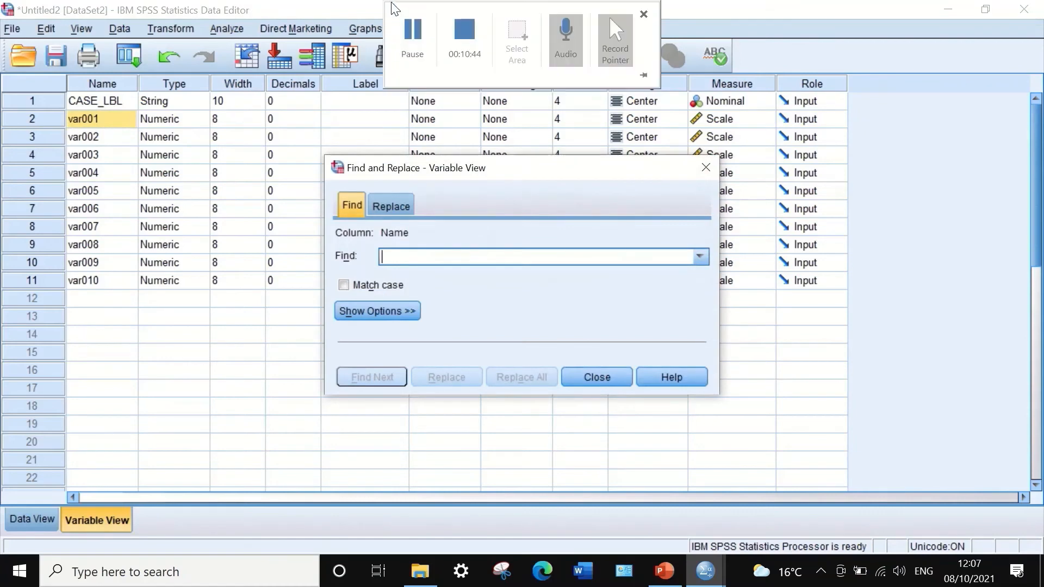
click(395, 205)
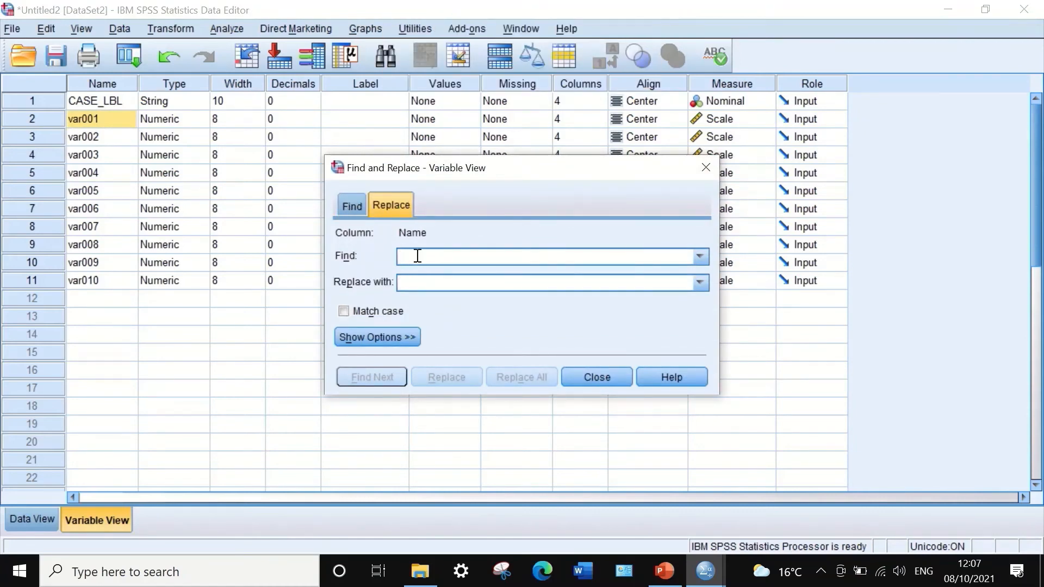
text(var0)
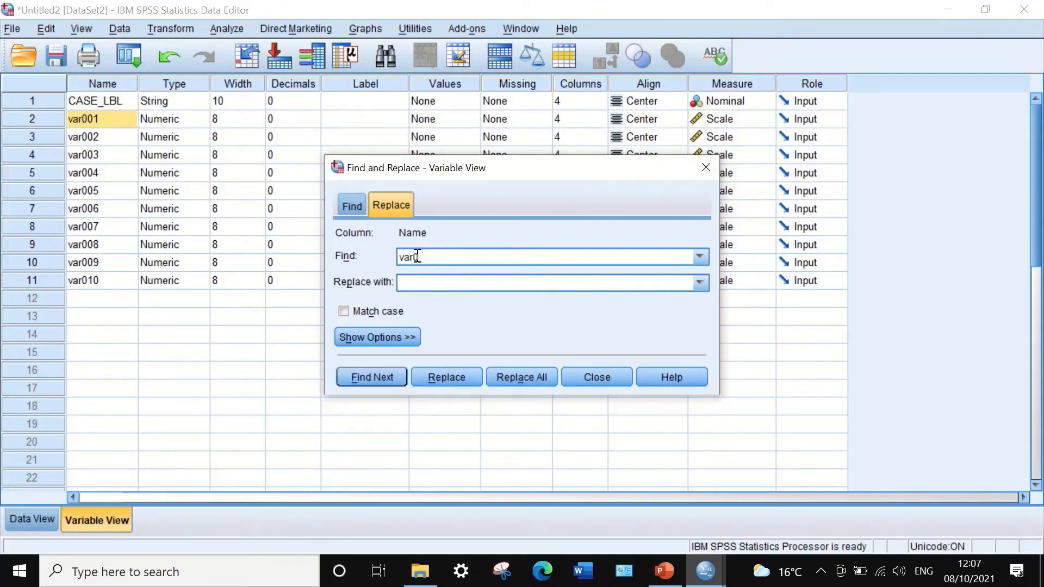
click(475, 283)
text(S)
drag(118, 267, 113, 132)
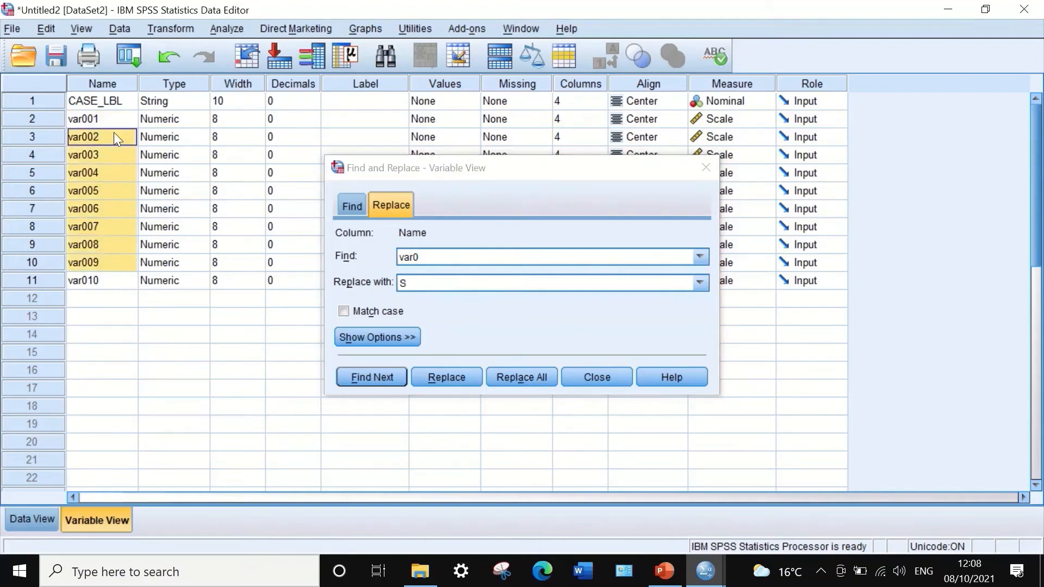
click(94, 276)
drag(93, 277, 86, 120)
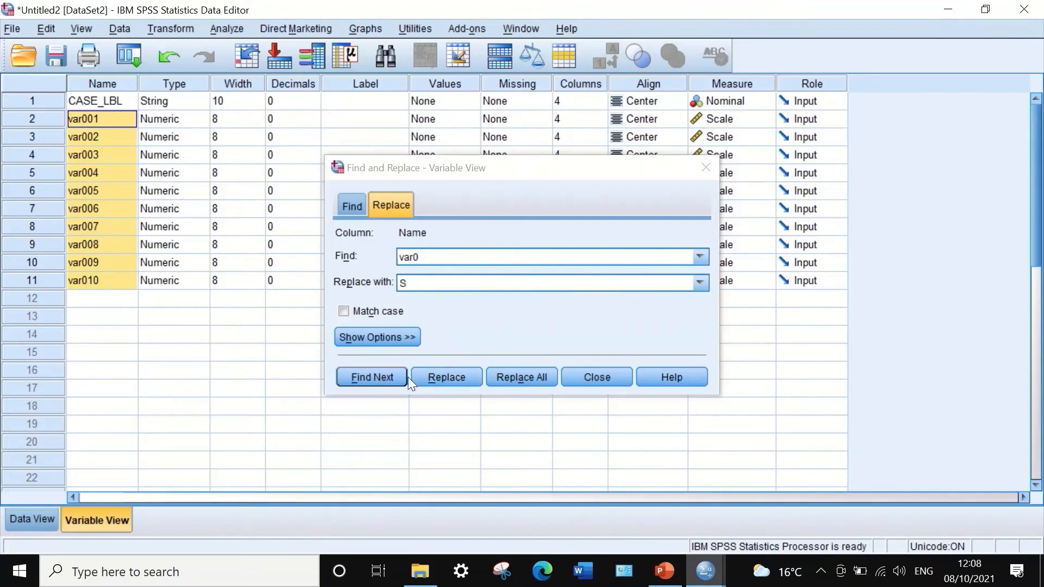
click(513, 378)
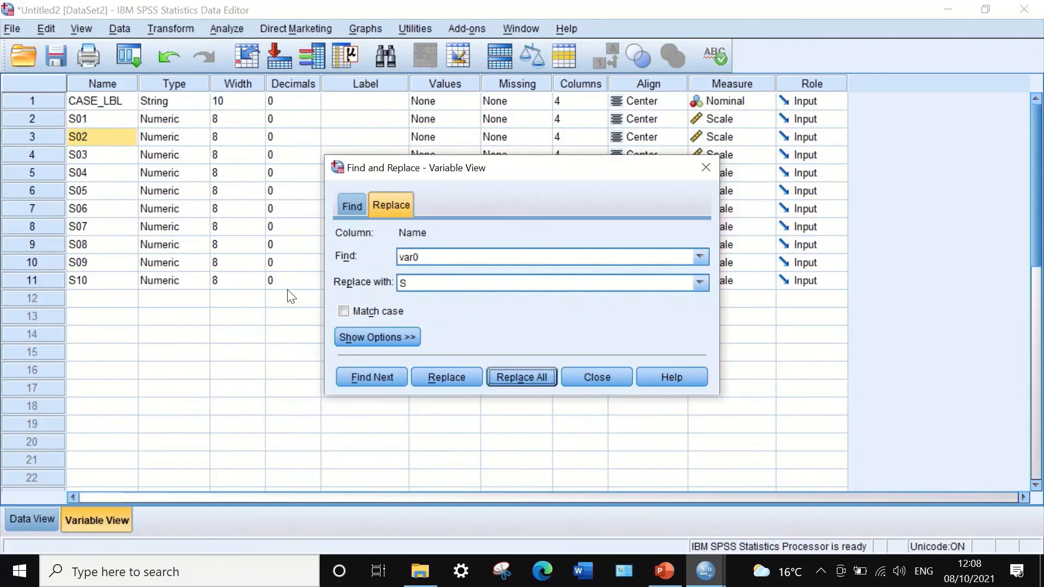
click(602, 378)
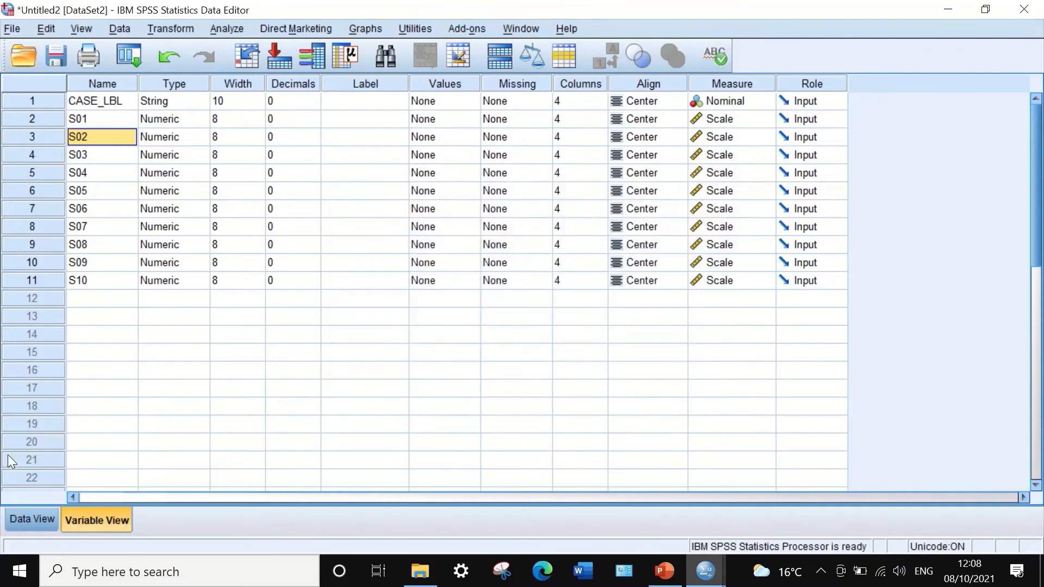
- Start computing a new variable in the transposed dataset with VarQ as the target variable
click(41, 521)
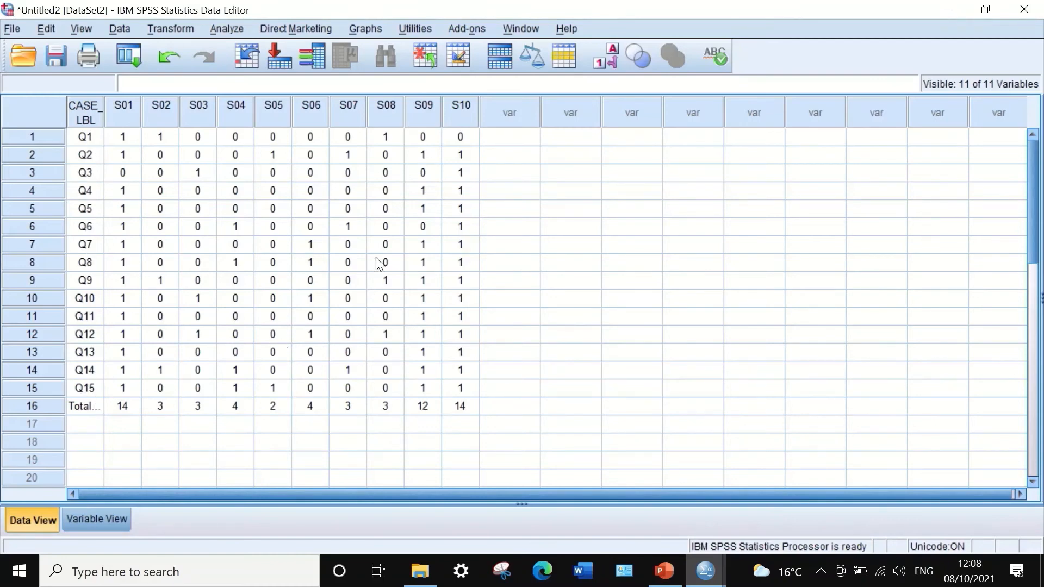
click(177, 27)
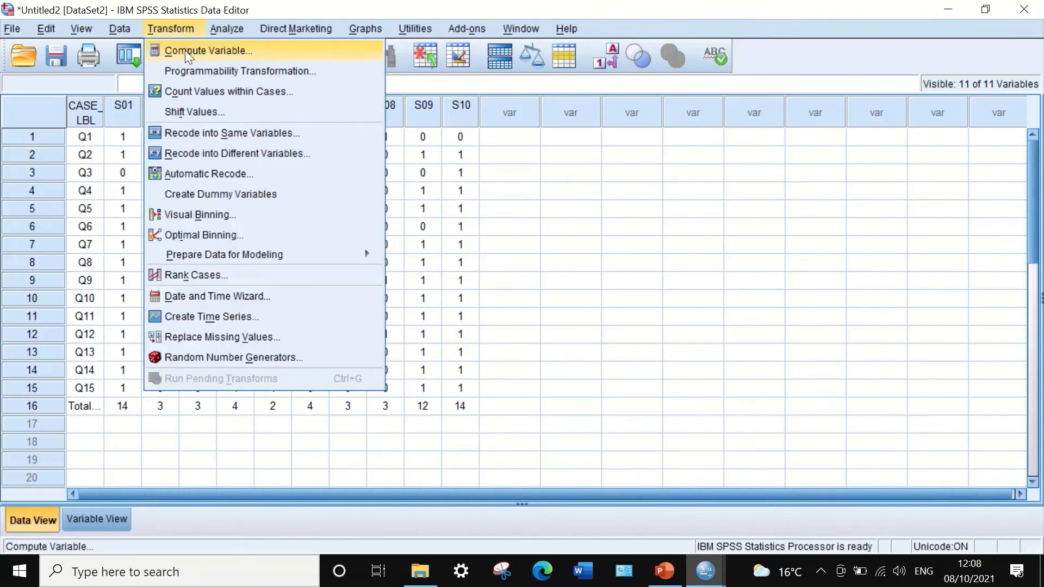
click(186, 50)
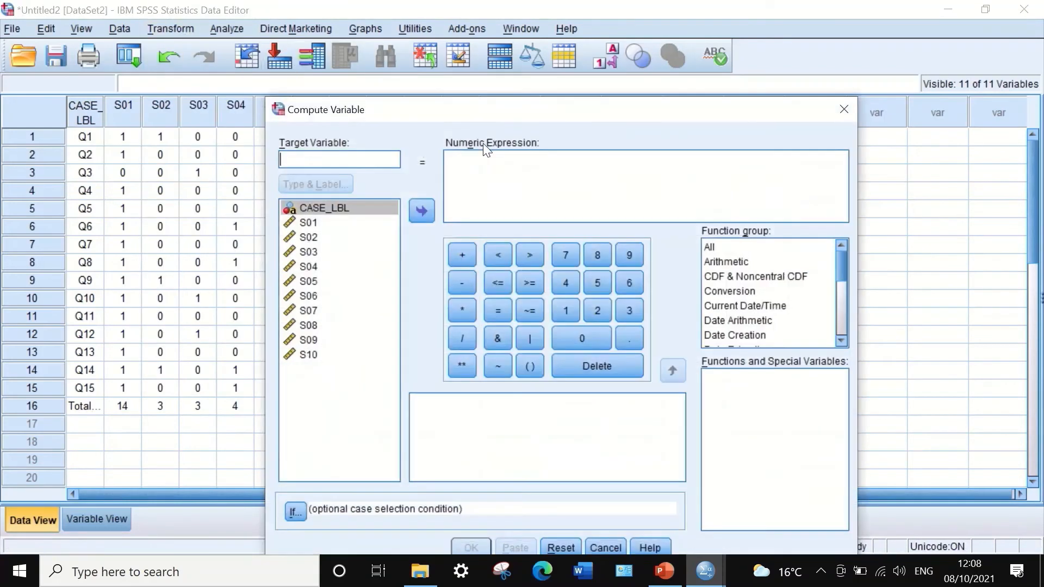
click(375, 158)
text(Var)
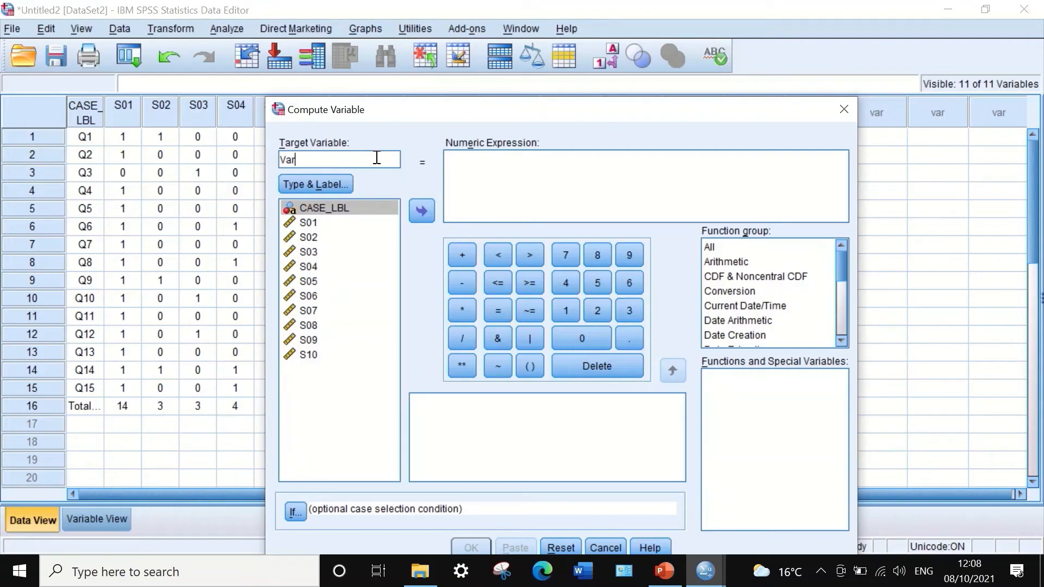
text(Q)
- Insert the Variance function from the Statistical function group into the numeric expression
click(718, 248)
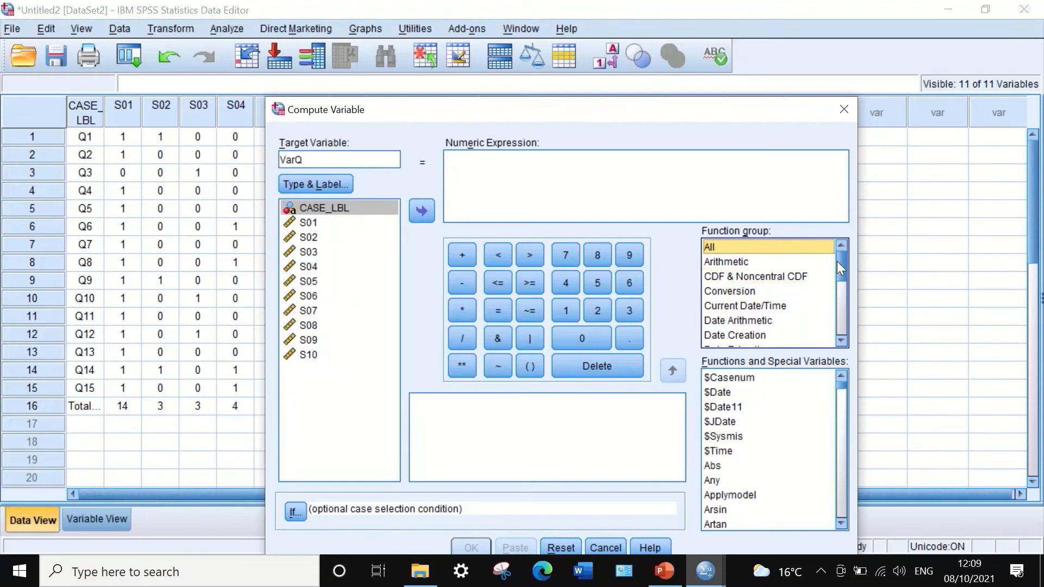
drag(839, 262, 841, 321)
click(726, 290)
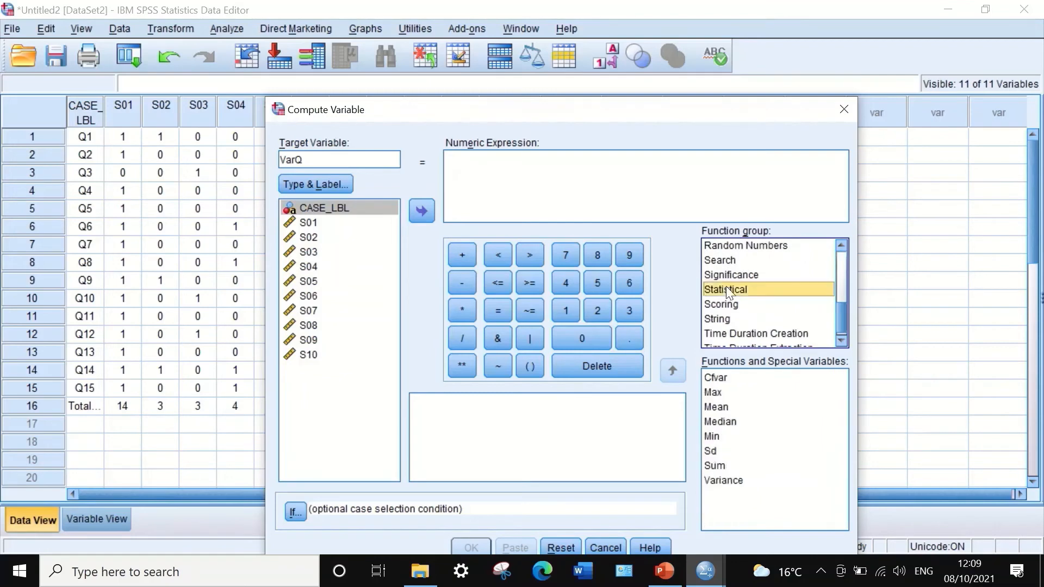
click(730, 480)
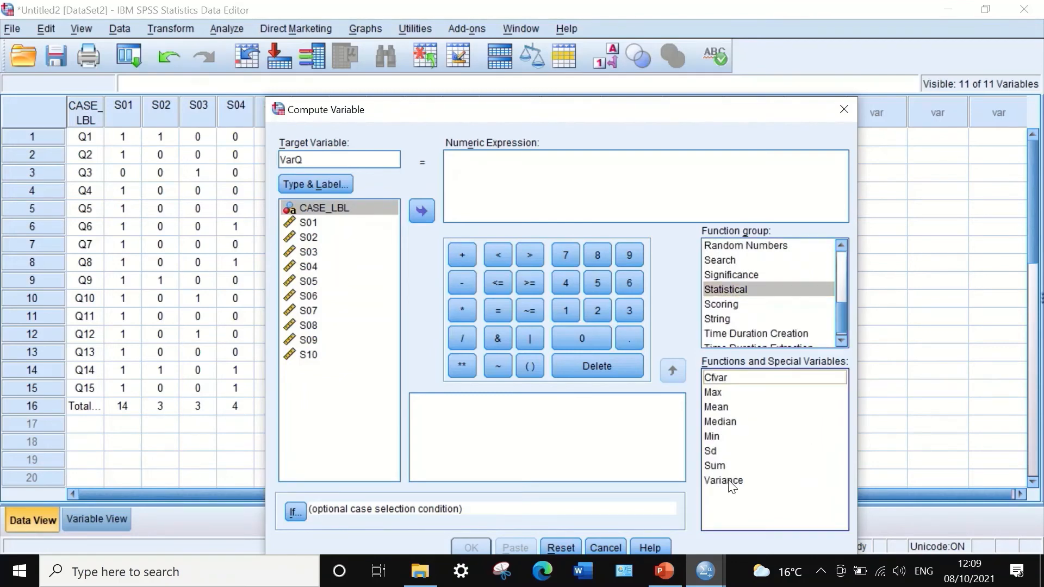
drag(734, 487, 466, 168)
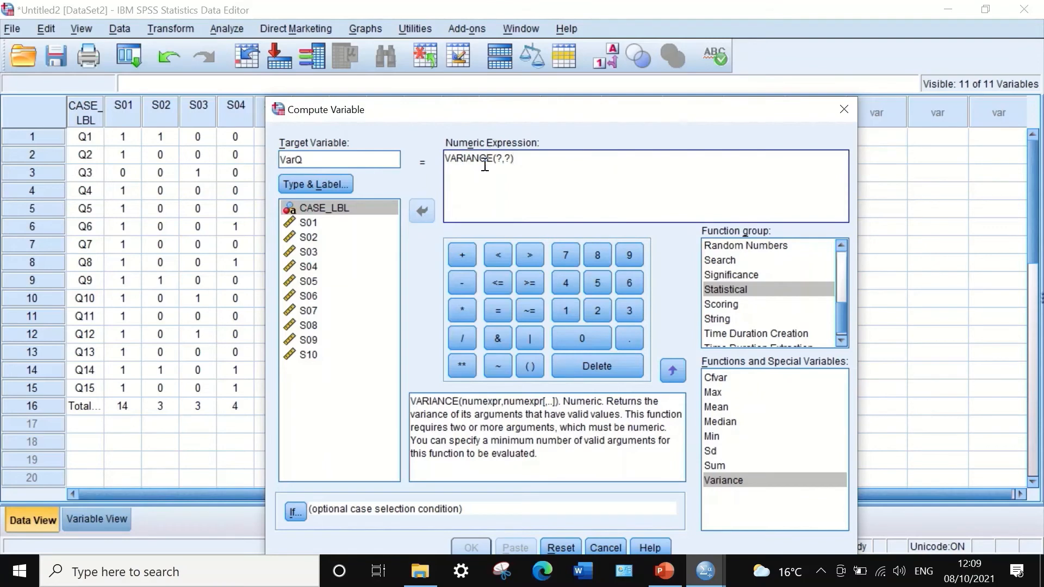
- Replace the two placeholder arguments of the VARIANCE function with S01 and S02
click(302, 224)
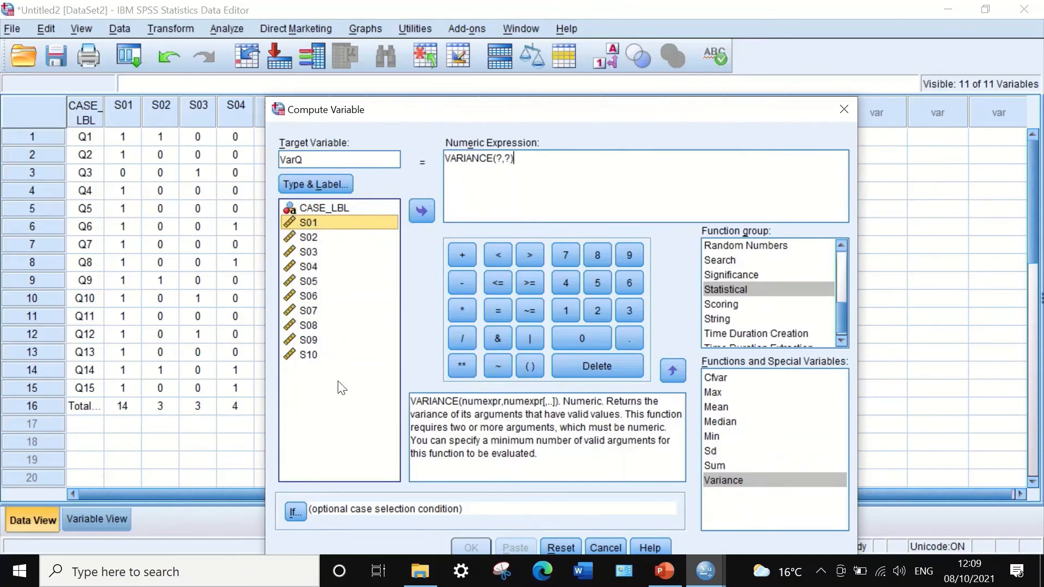
click(497, 159)
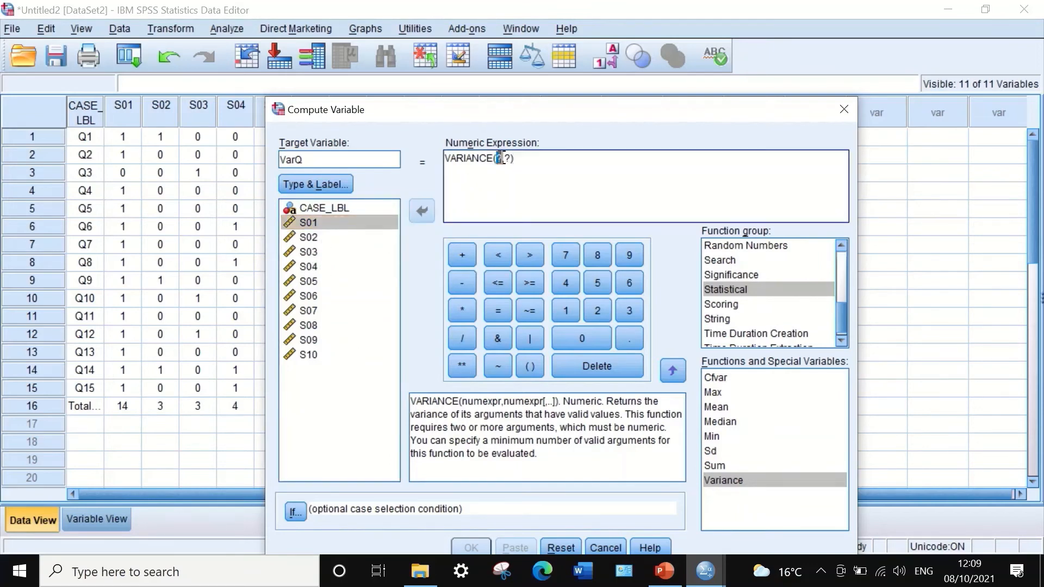
key(Delete)
click(326, 224)
click(414, 211)
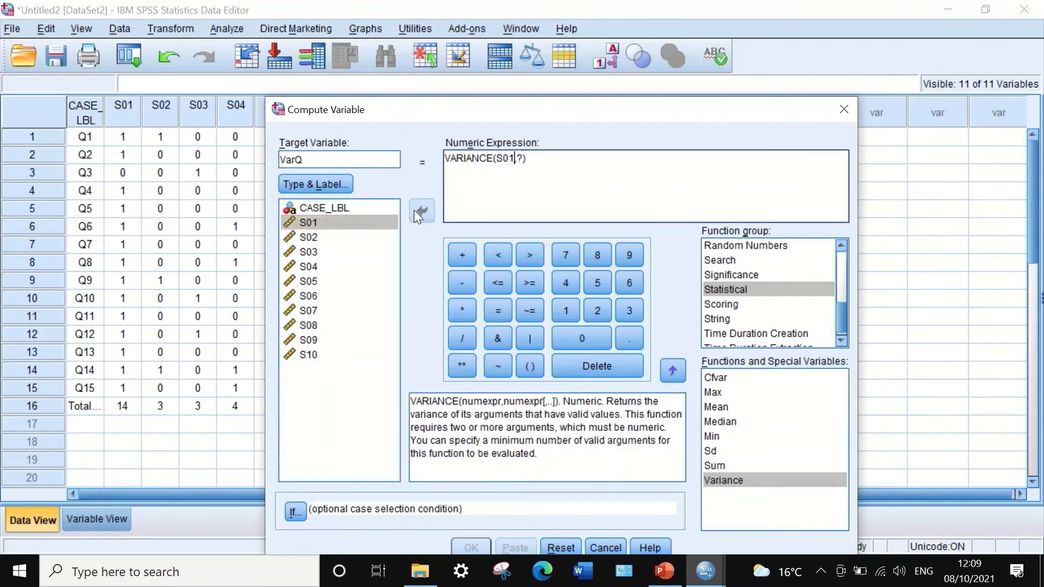
double_click(518, 158)
key(Delete)
click(329, 238)
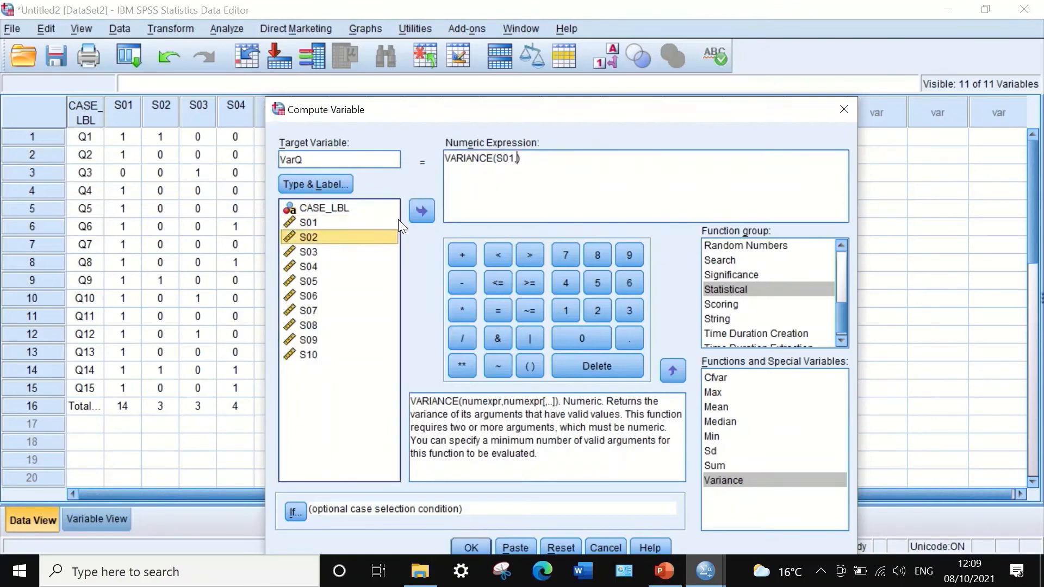
click(424, 206)
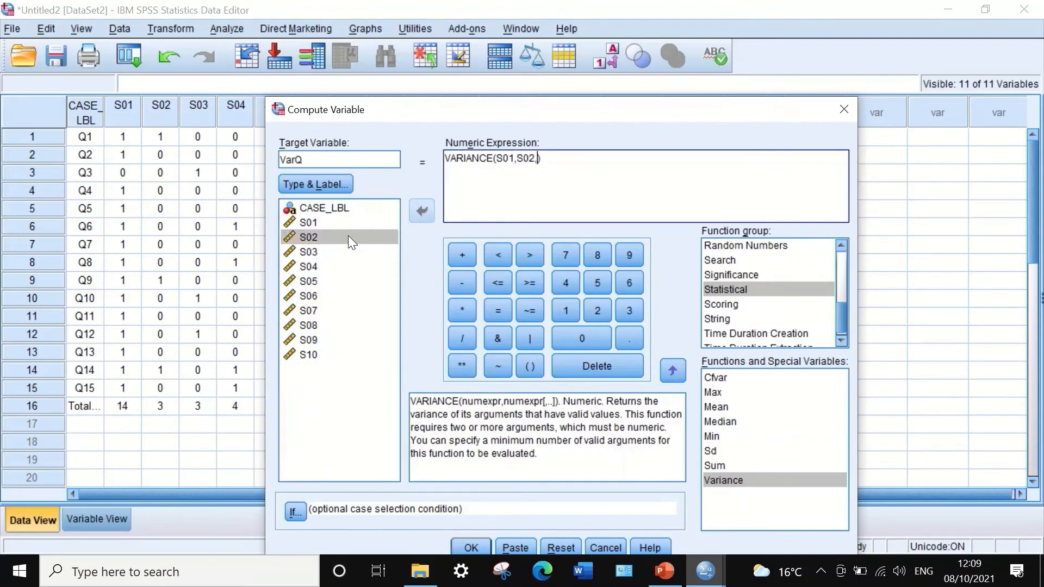
- Add S03, S04, S05 and S06 as comma-separated arguments of the VARIANCE function
click(311, 253)
click(414, 211)
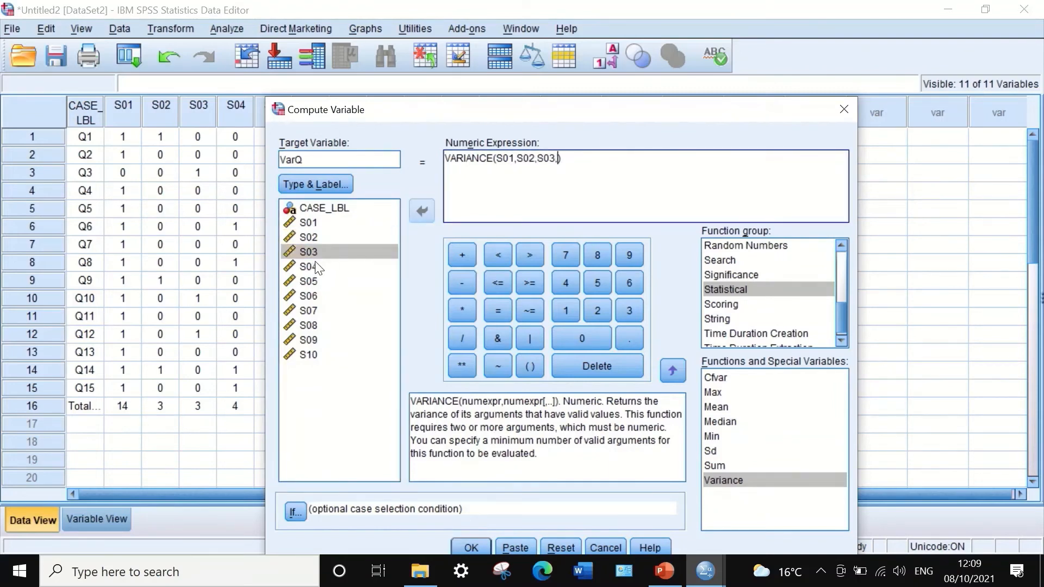
click(314, 269)
click(422, 208)
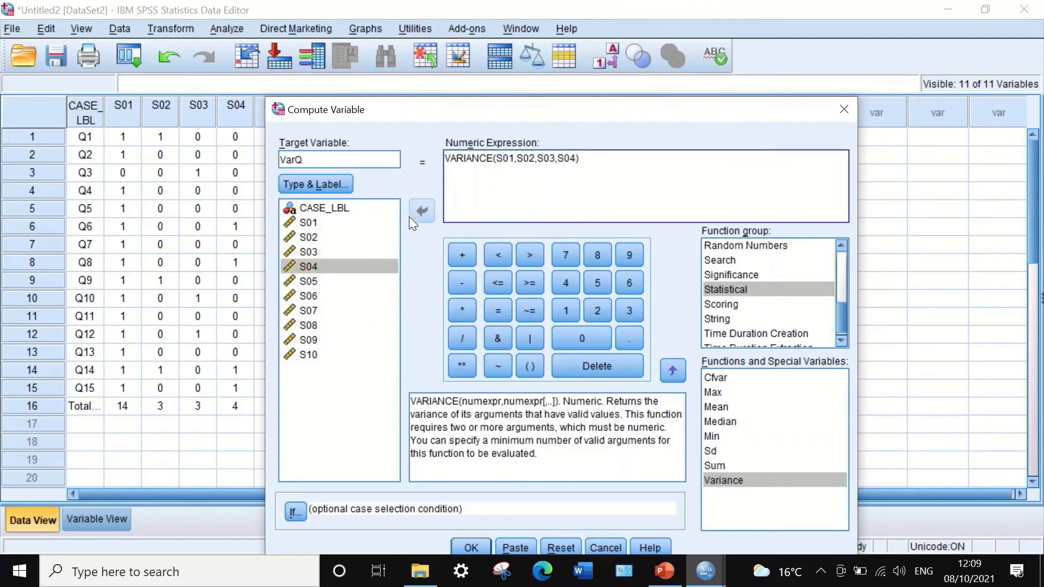
click(326, 281)
click(416, 210)
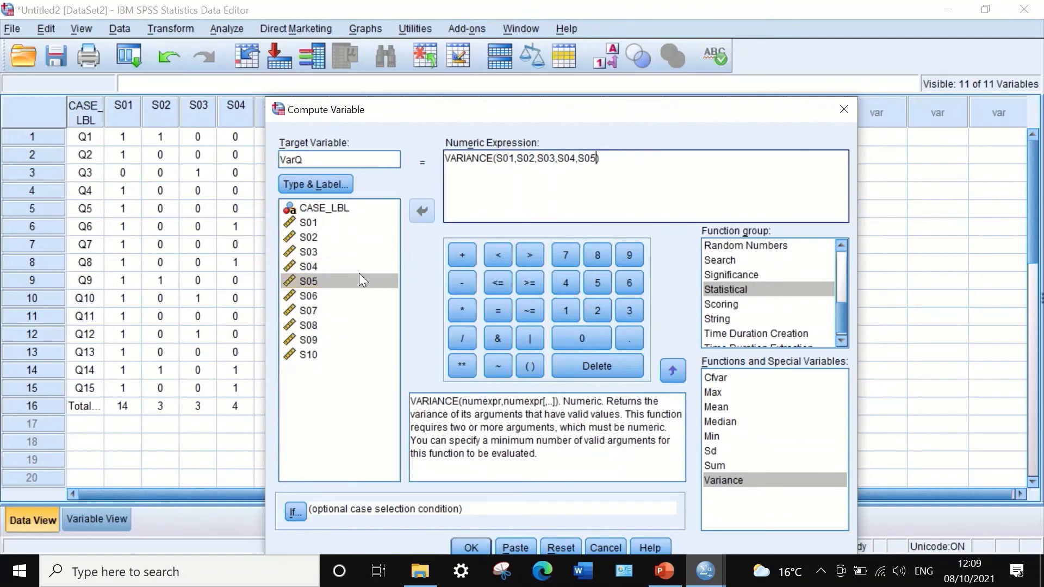
click(318, 296)
click(415, 213)
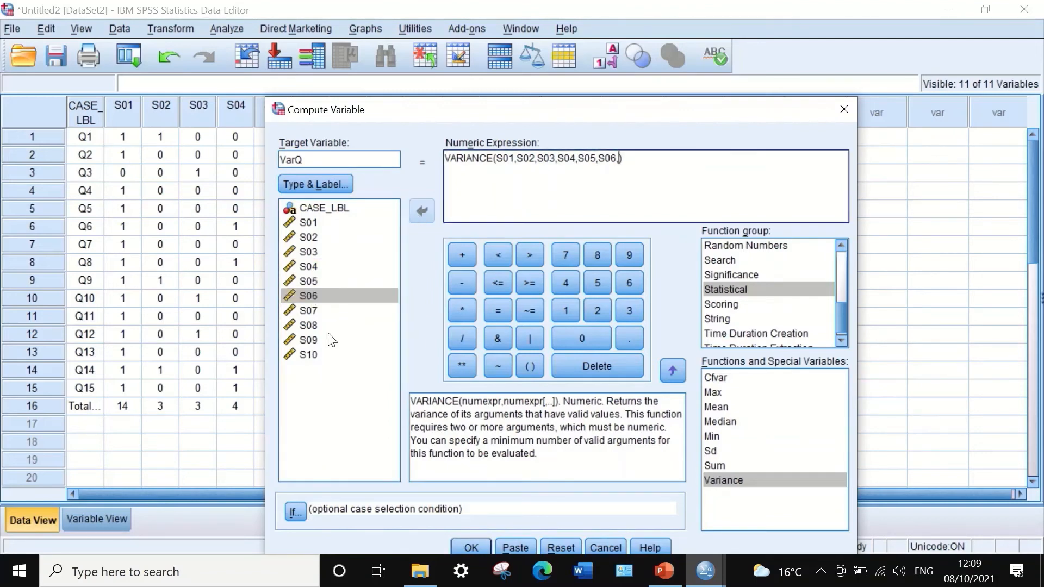
- Complete the VARIANCE arguments with S07, S08, S09 and S10, then run the computation and minimize the output window
click(306, 309)
click(423, 213)
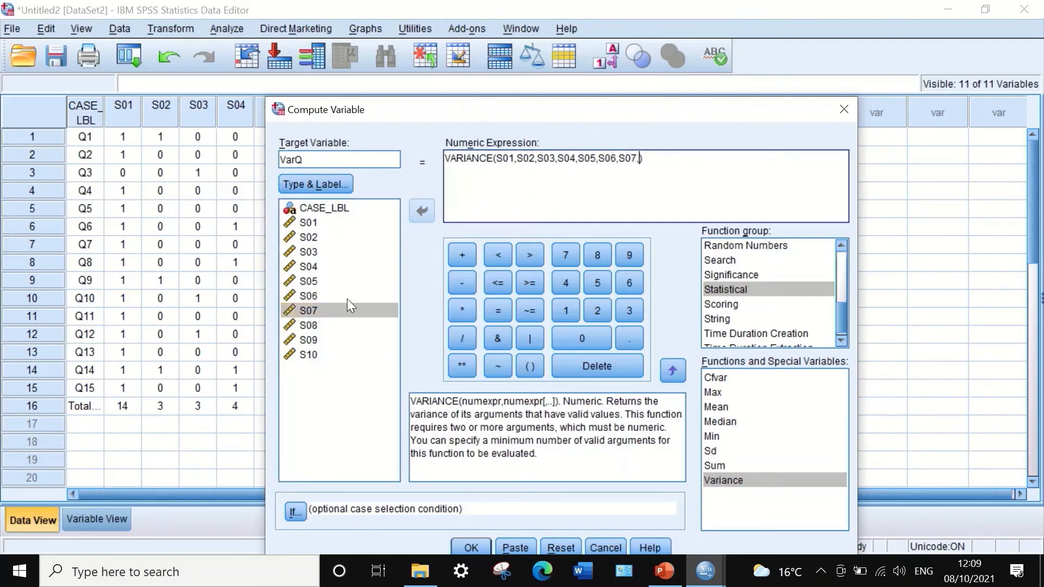
click(303, 327)
click(427, 218)
text(,)
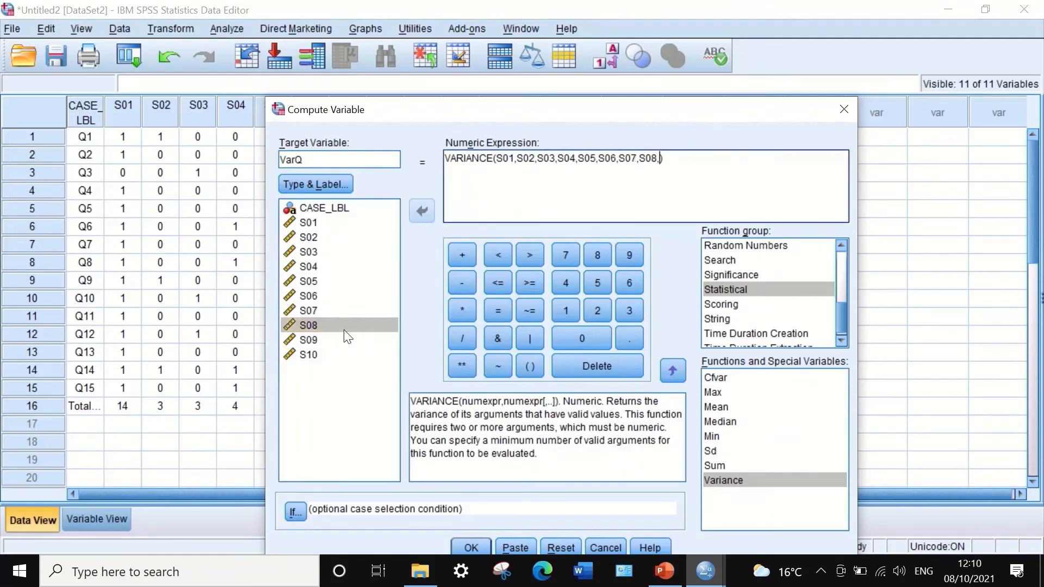
click(346, 339)
click(422, 212)
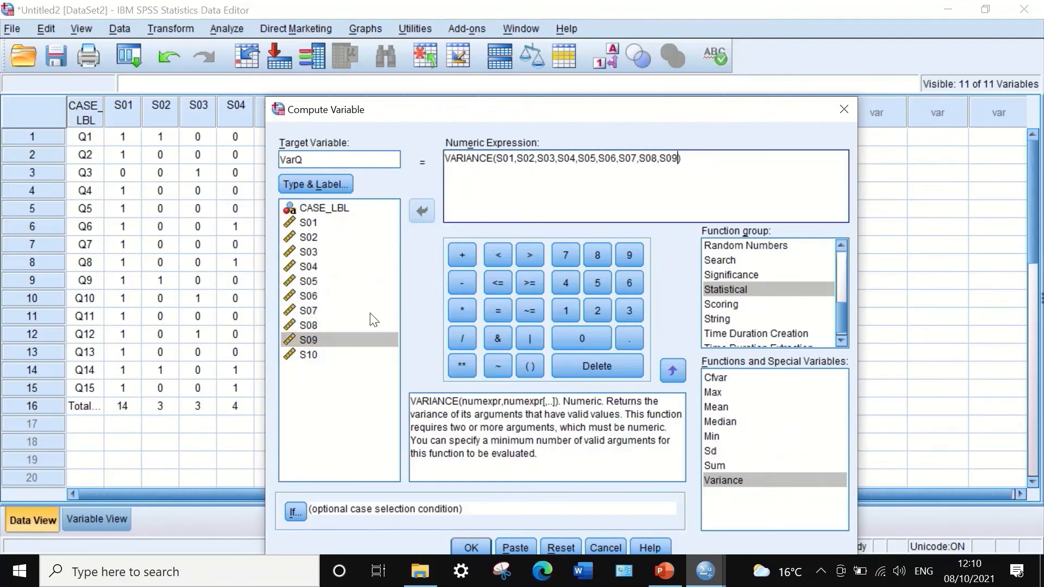
text(,)
click(313, 358)
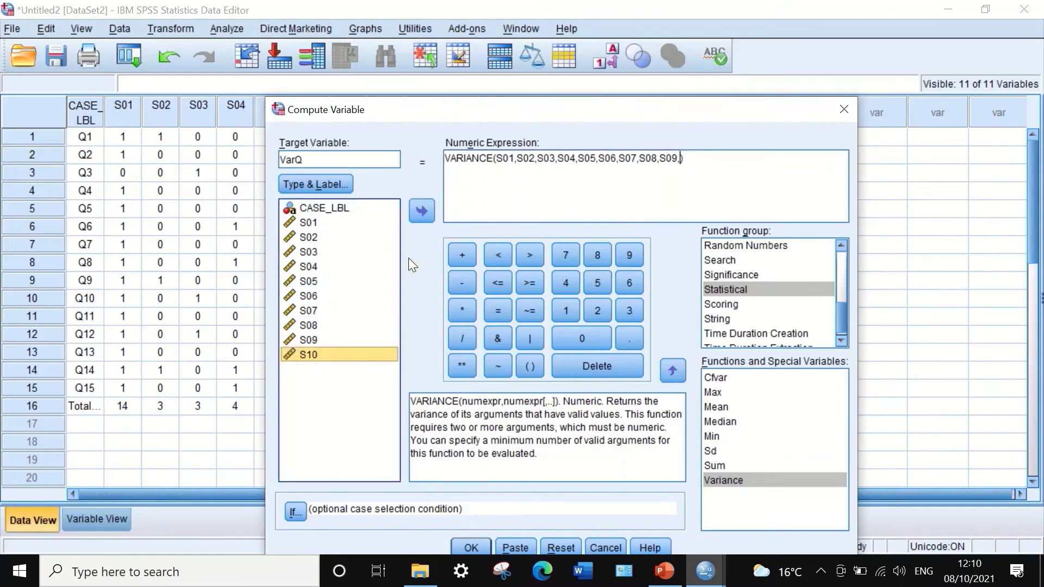
click(423, 218)
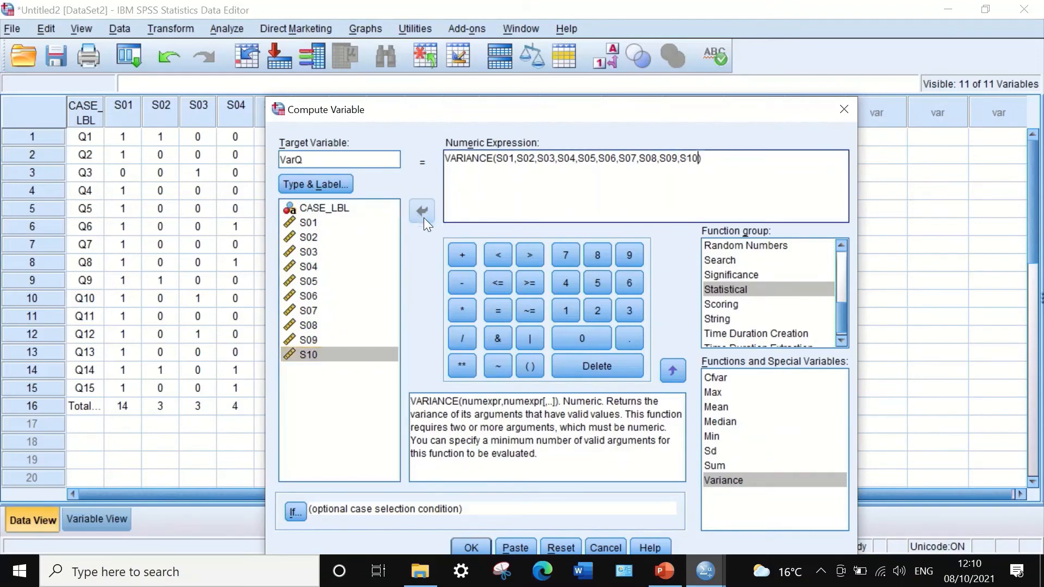
click(463, 539)
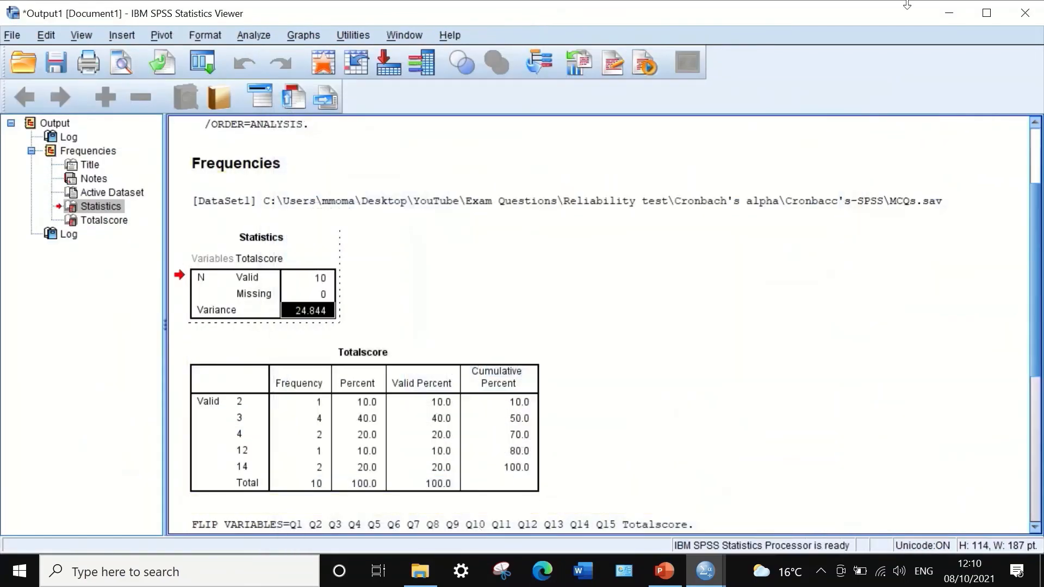
click(947, 14)
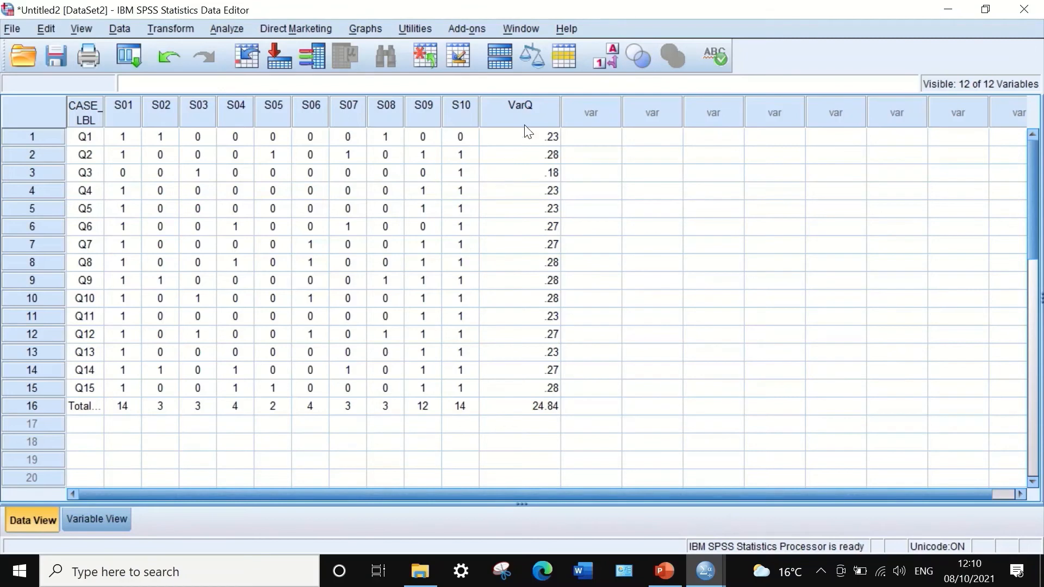
- Set the alignment of the VarQ variable to Center
click(110, 514)
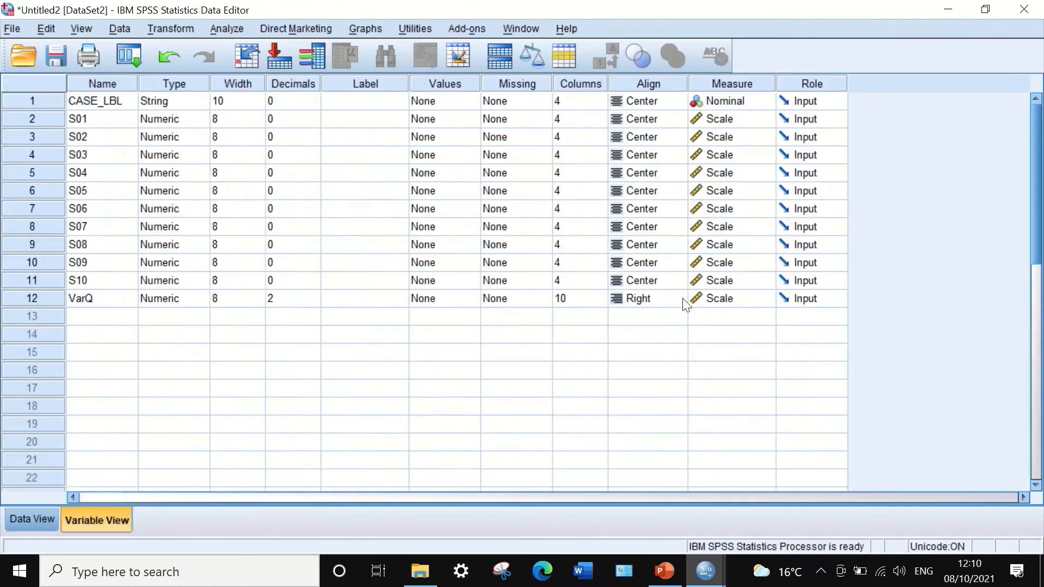
click(653, 298)
click(638, 300)
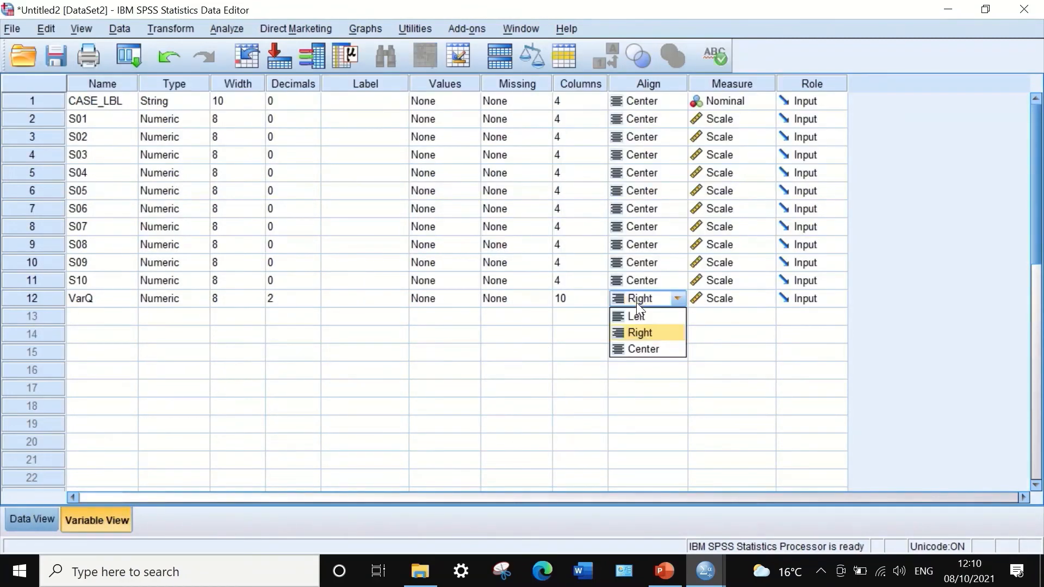
click(640, 350)
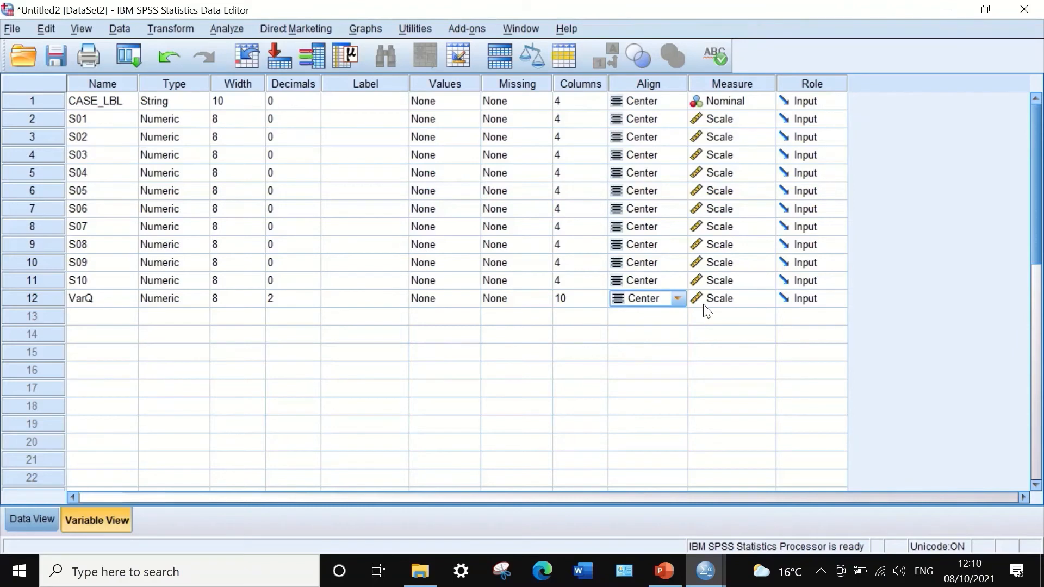
- Reduce the number of decimals of VarQ to 0
click(287, 302)
click(313, 305)
click(312, 305)
click(312, 304)
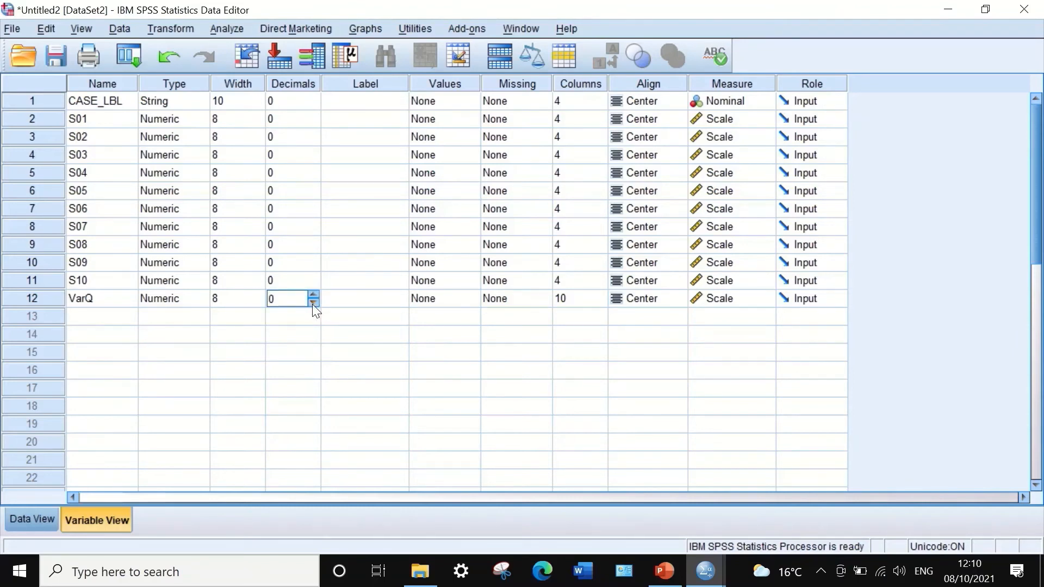
- Clear the VarQ value in the total-score row (row 16) of the data
click(46, 518)
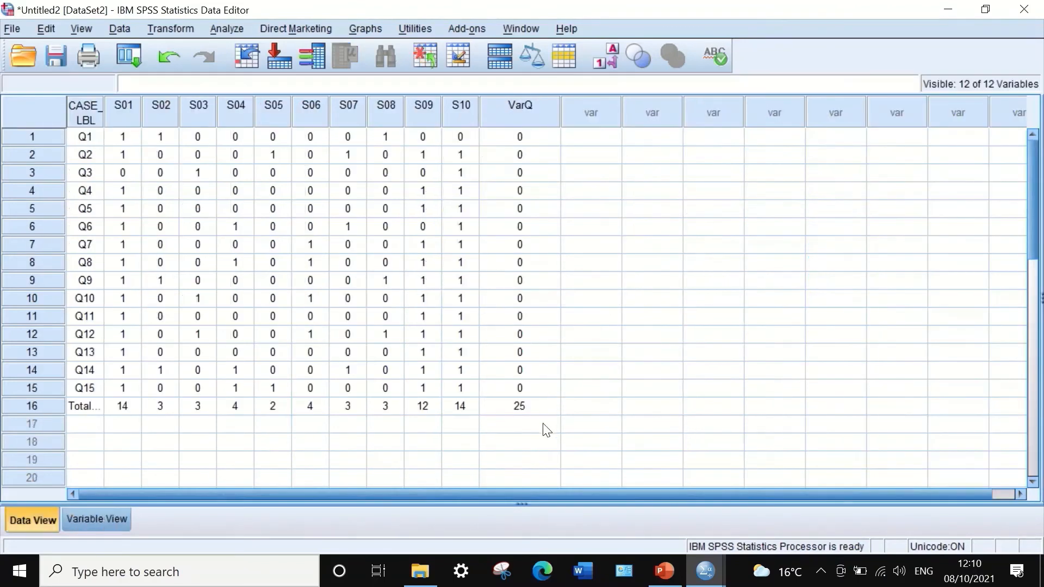
click(520, 405)
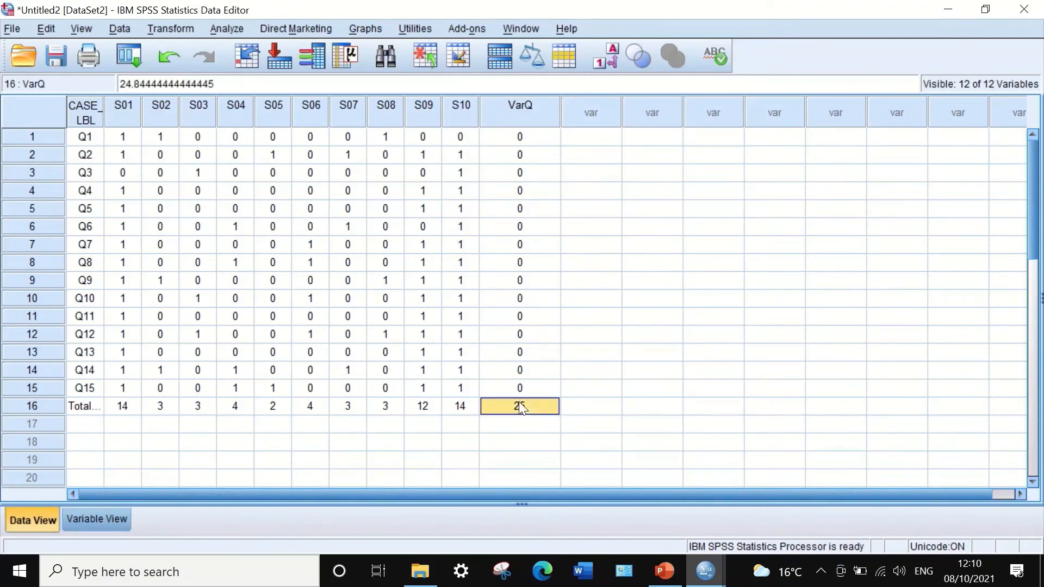
key(Delete)
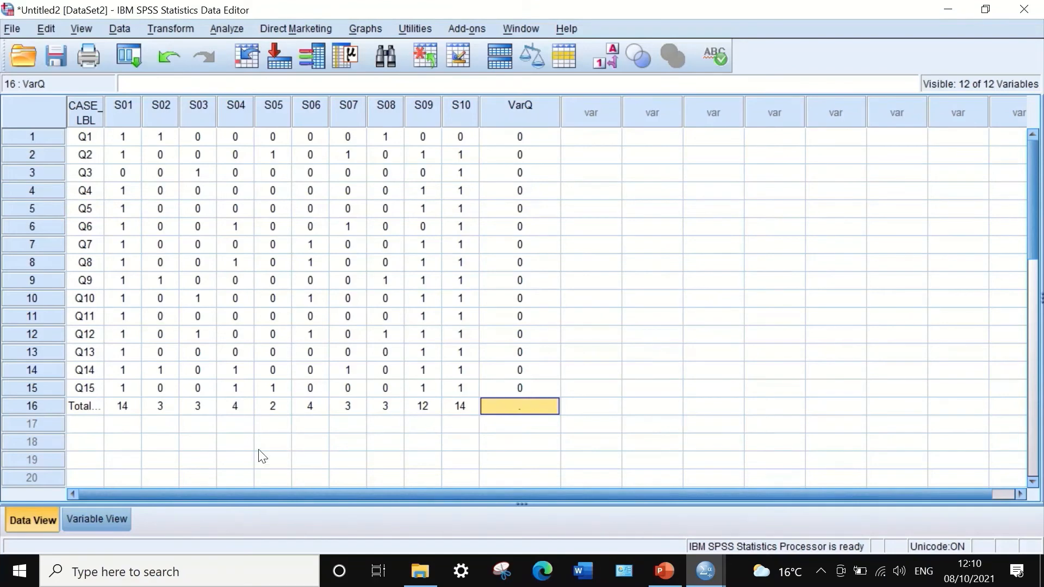
- Set the decimals of VarQ to 2 and return to the data values
click(99, 518)
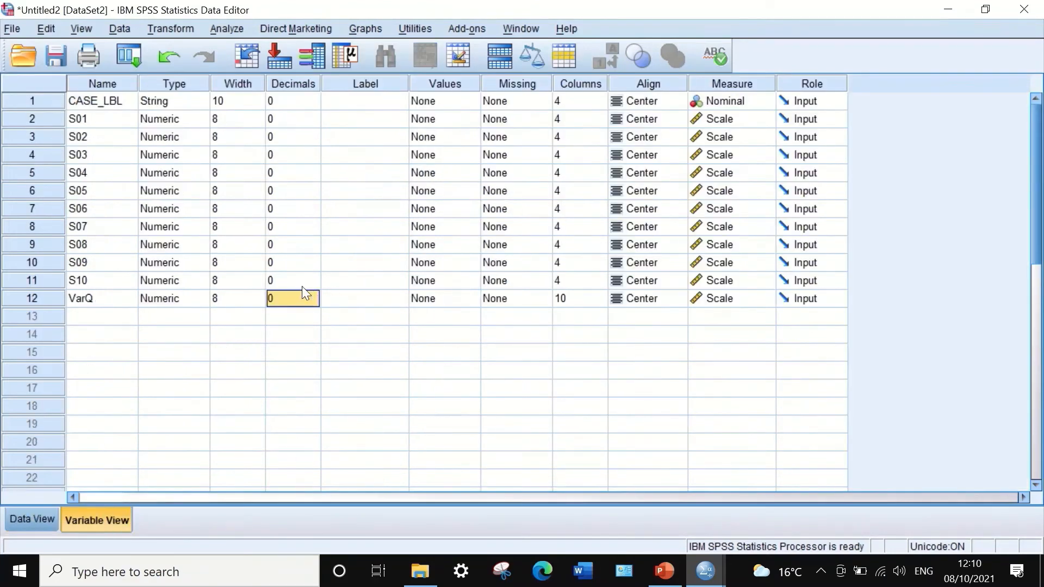
click(315, 296)
click(315, 295)
click(314, 295)
click(29, 520)
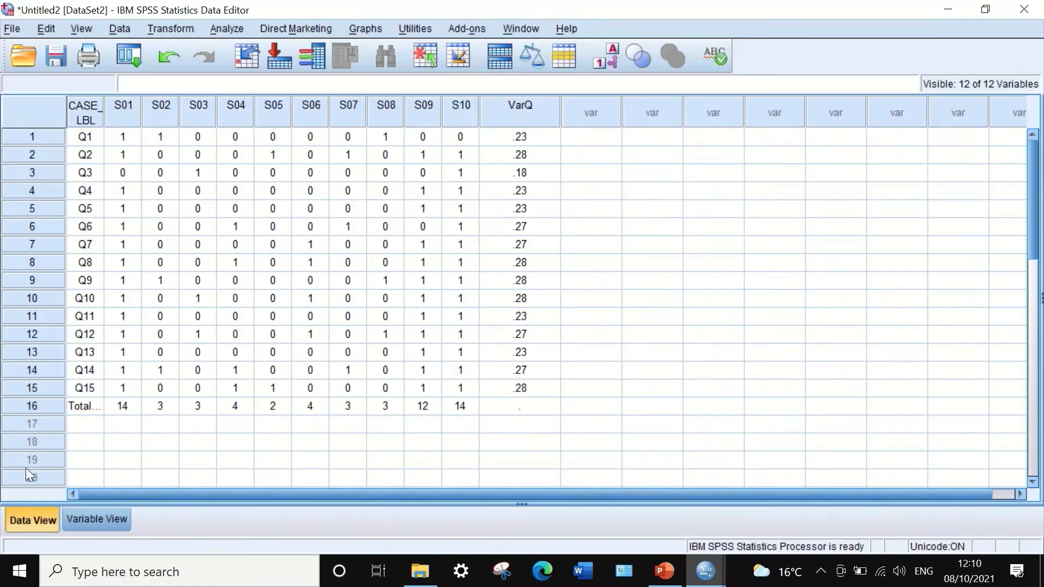
click(94, 520)
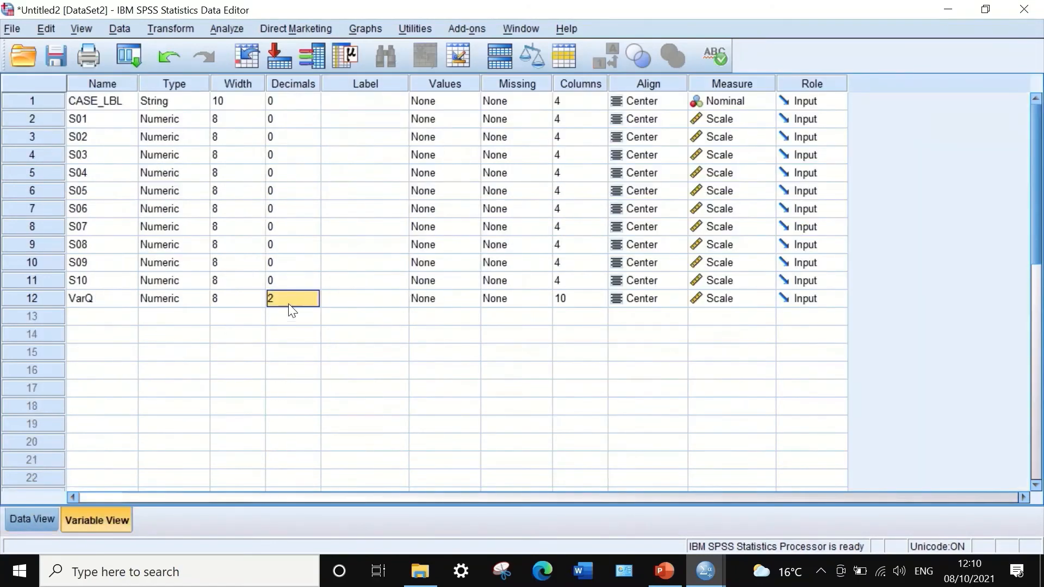
click(16, 520)
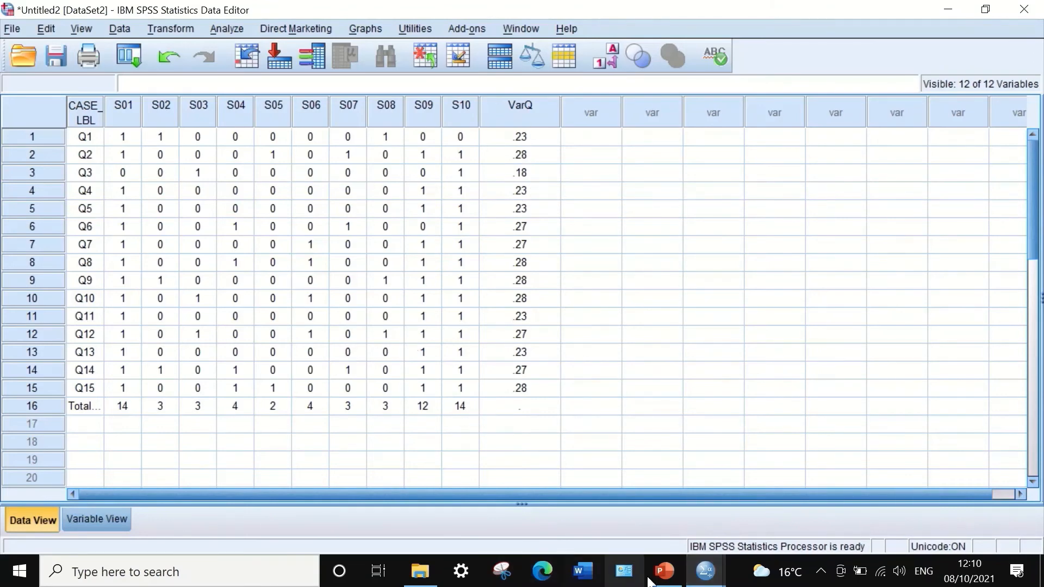
- Start a Frequencies analysis on the Untitled2 dataset in SPSS with VarQ as the variable to analyse
click(663, 571)
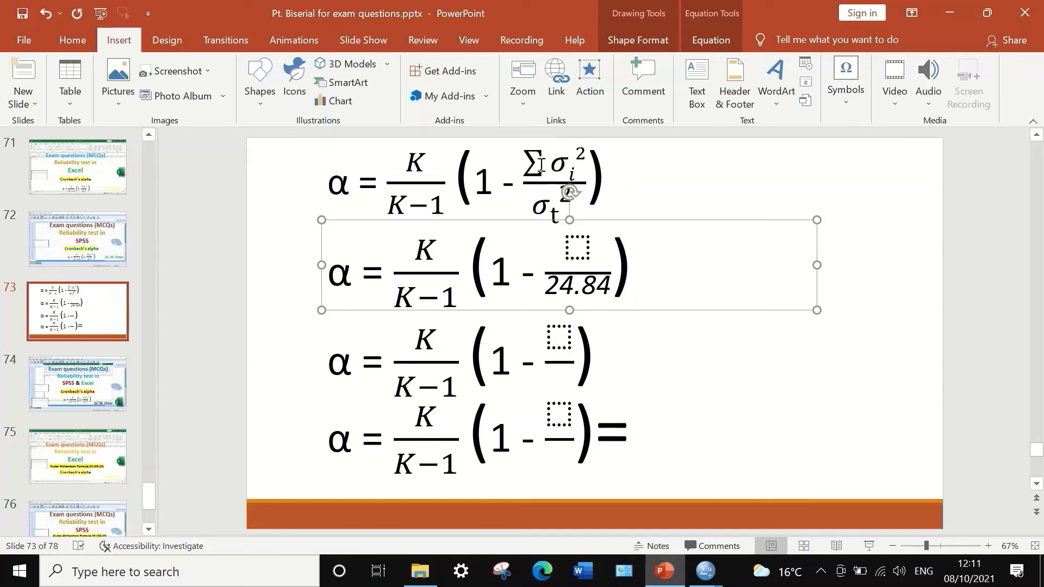
mouse_move(705, 571)
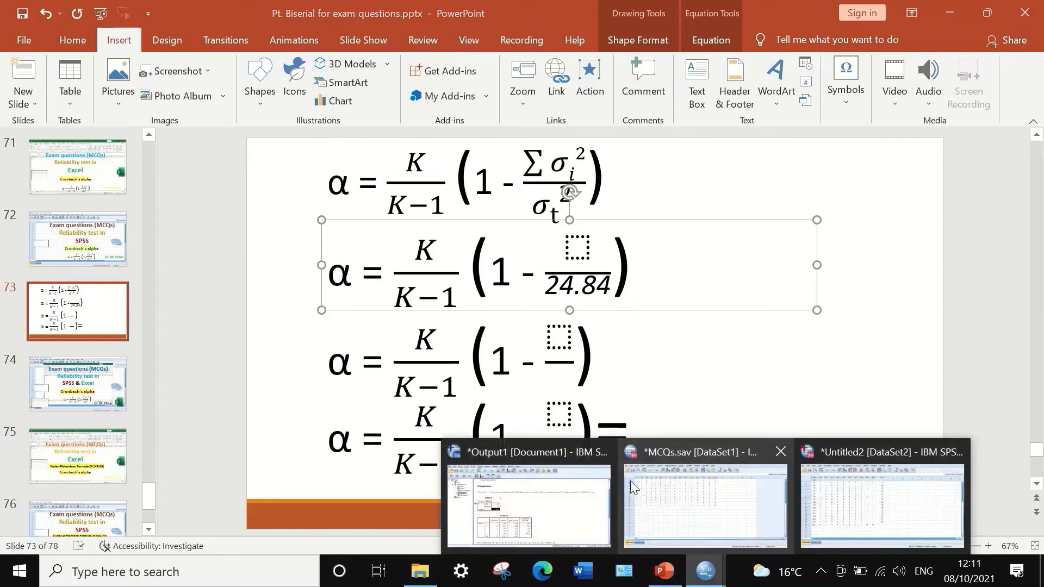
click(862, 491)
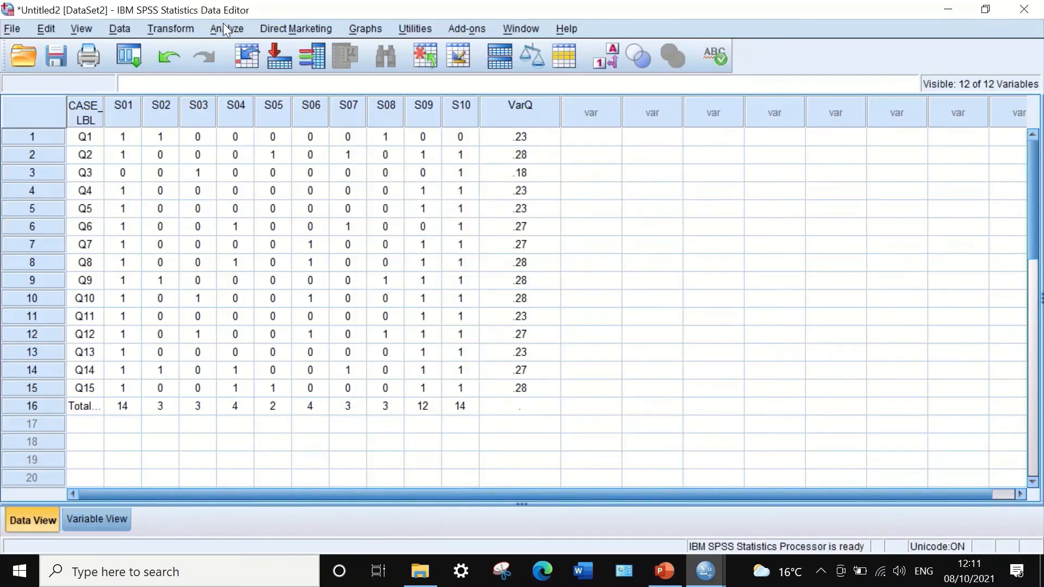
click(223, 25)
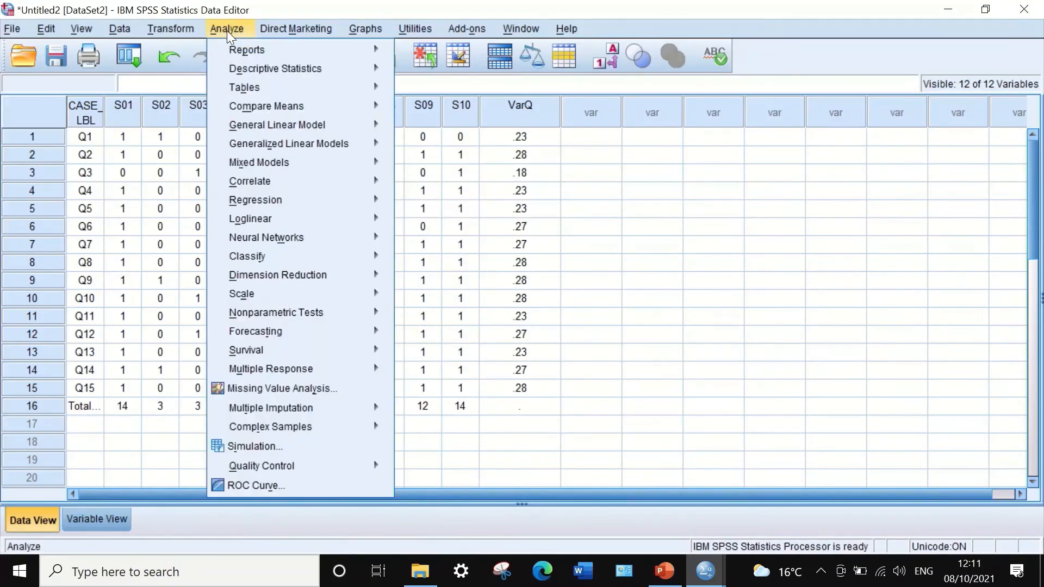
mouse_move(252, 67)
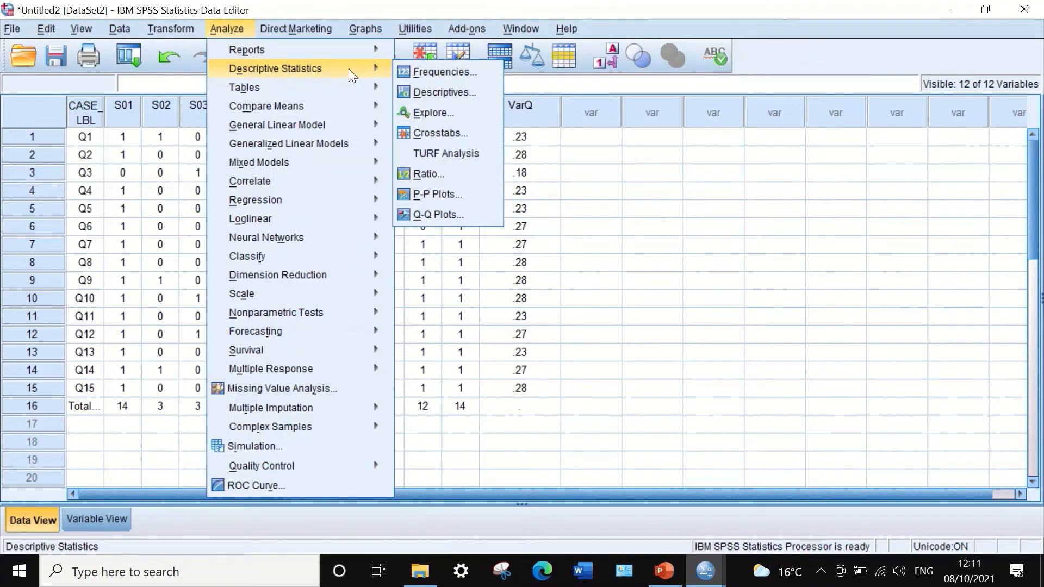
click(418, 70)
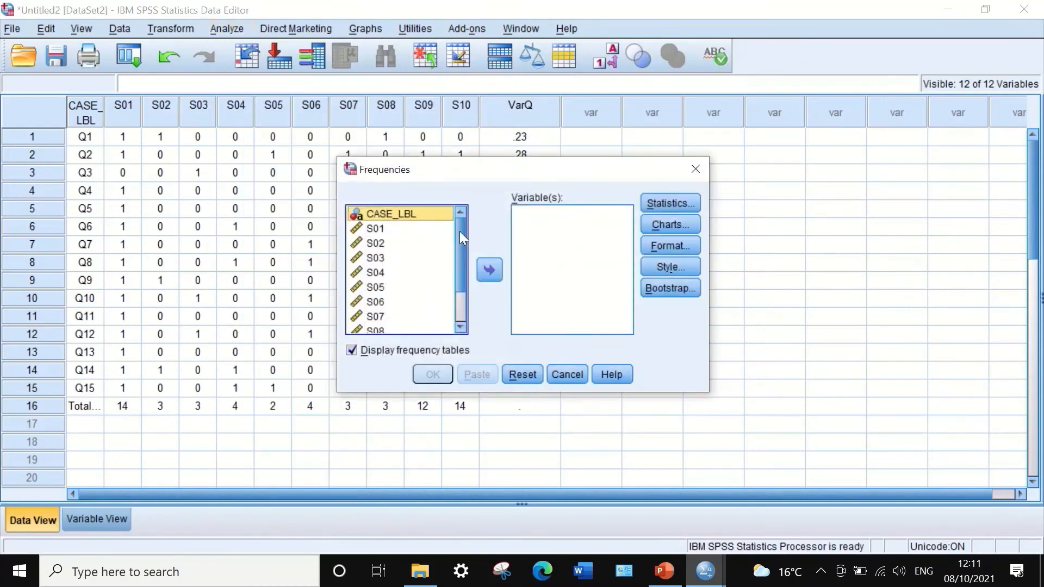
drag(457, 227, 462, 301)
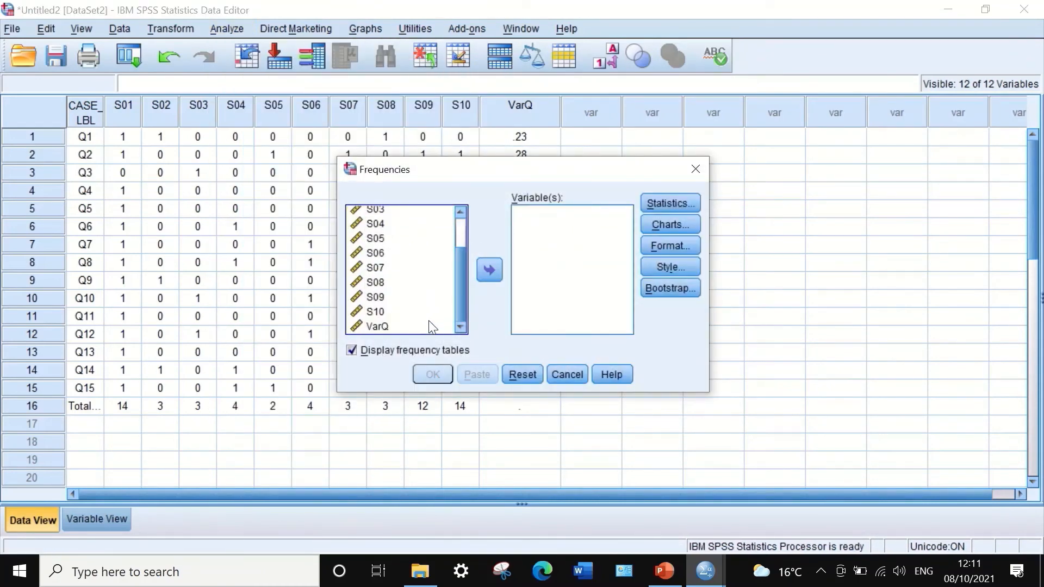
click(390, 325)
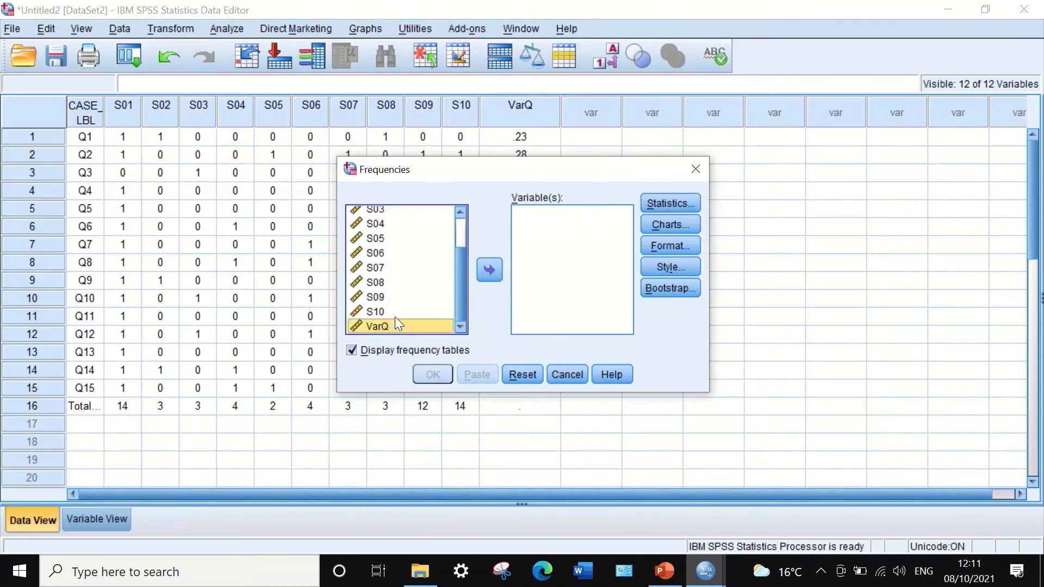
click(484, 268)
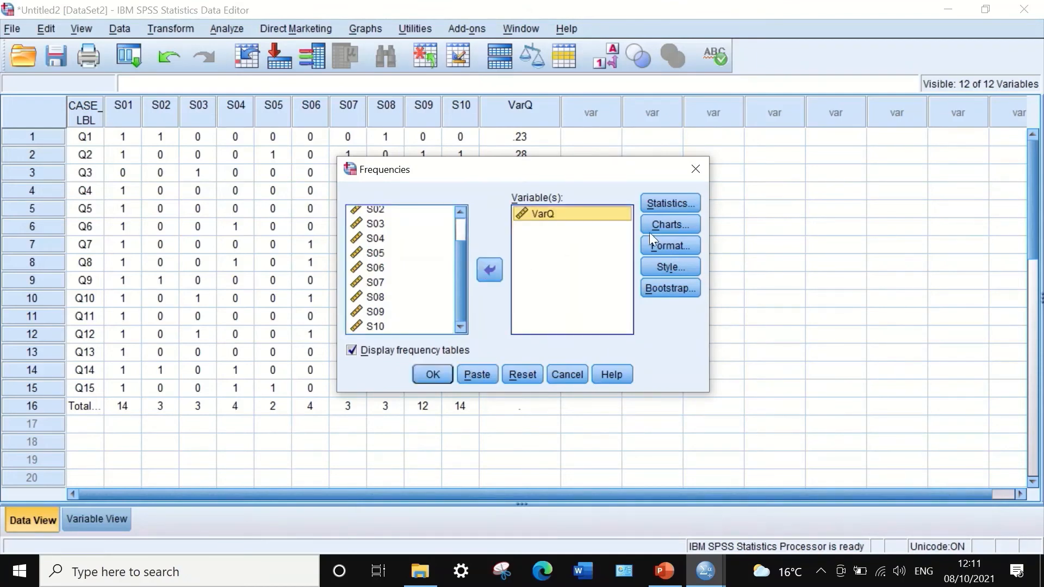
- Request the Sum statistic for VarQ and run the Frequencies analysis
click(658, 204)
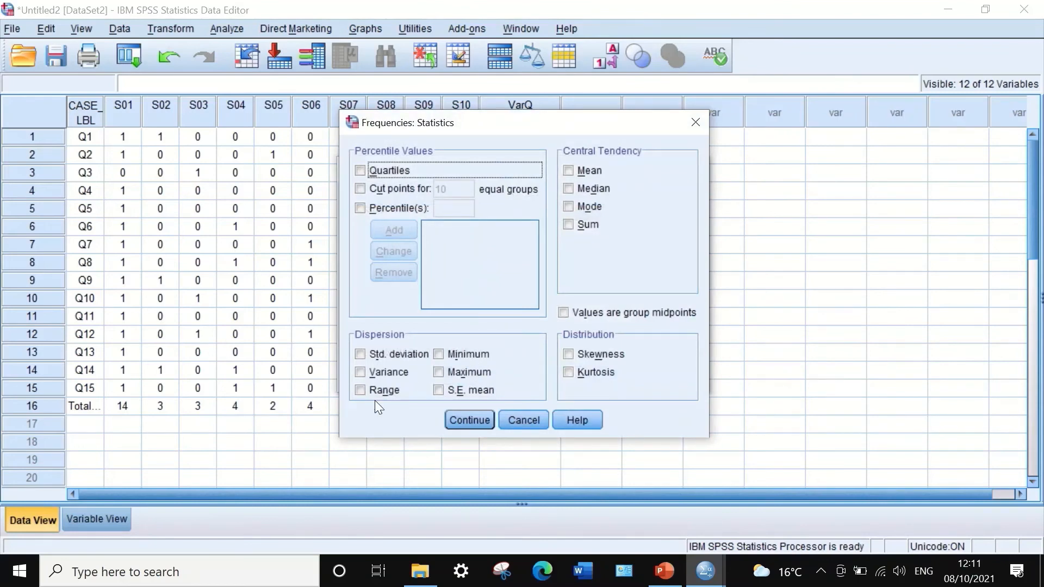
click(569, 225)
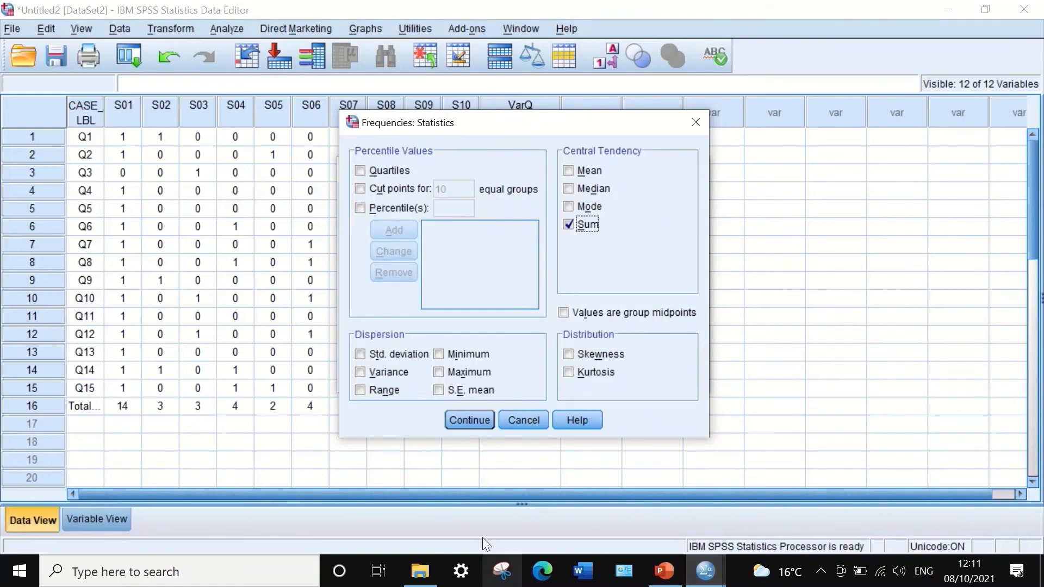
click(469, 420)
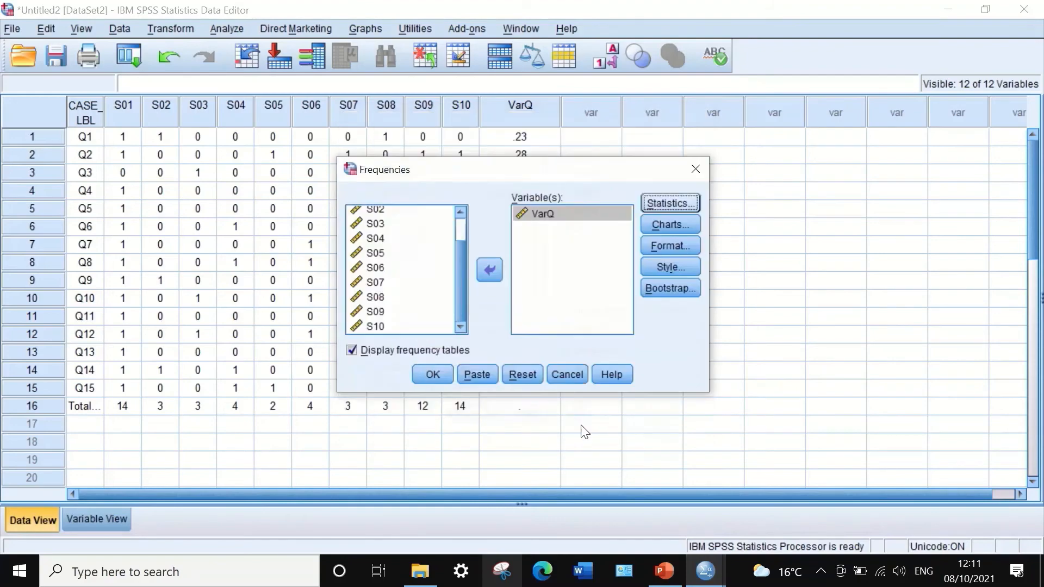
click(433, 374)
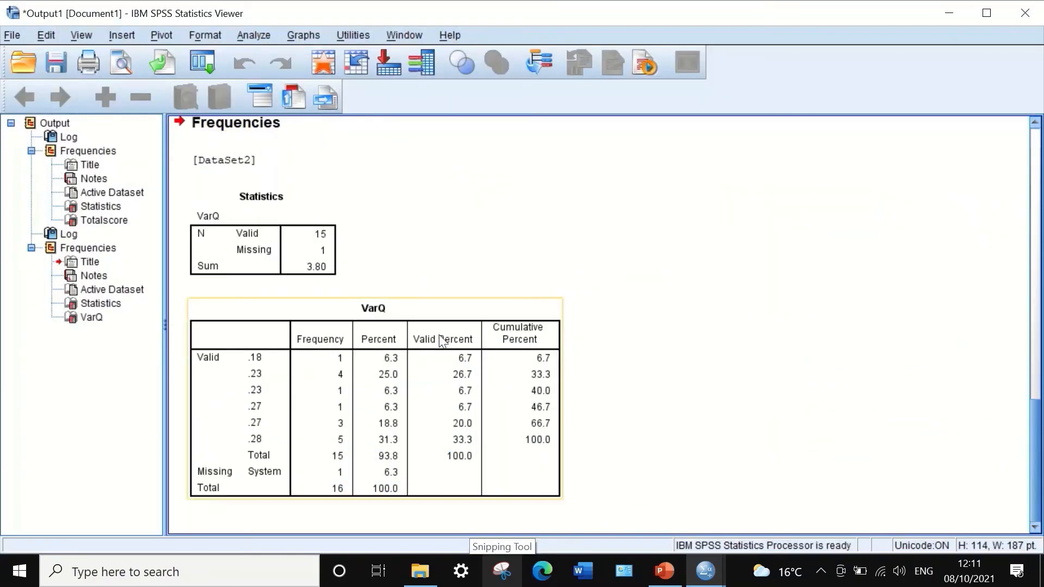
- Check the full-precision Sum value of VarQ in the Statistics output table
click(287, 249)
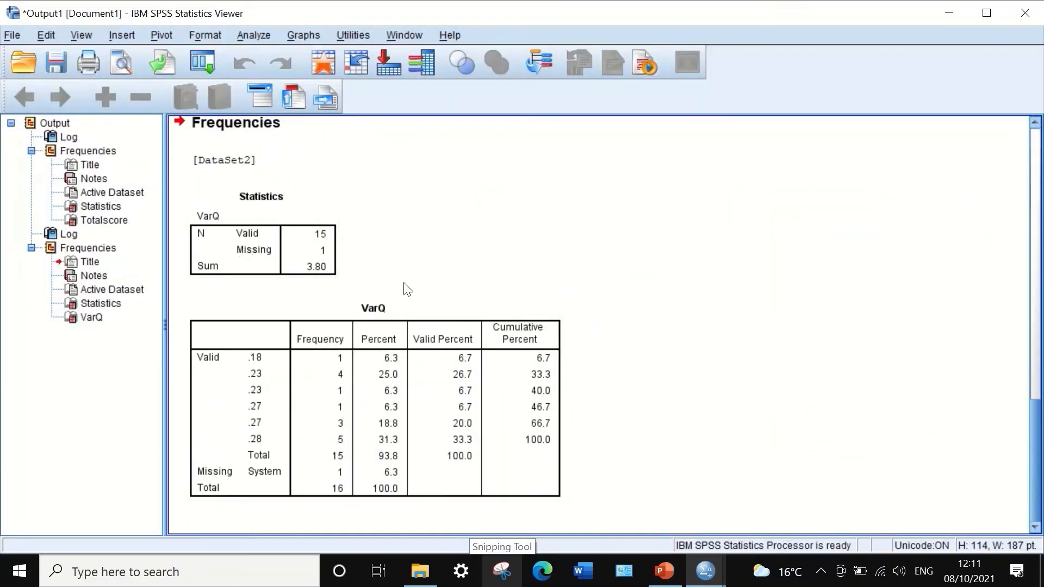
double_click(308, 267)
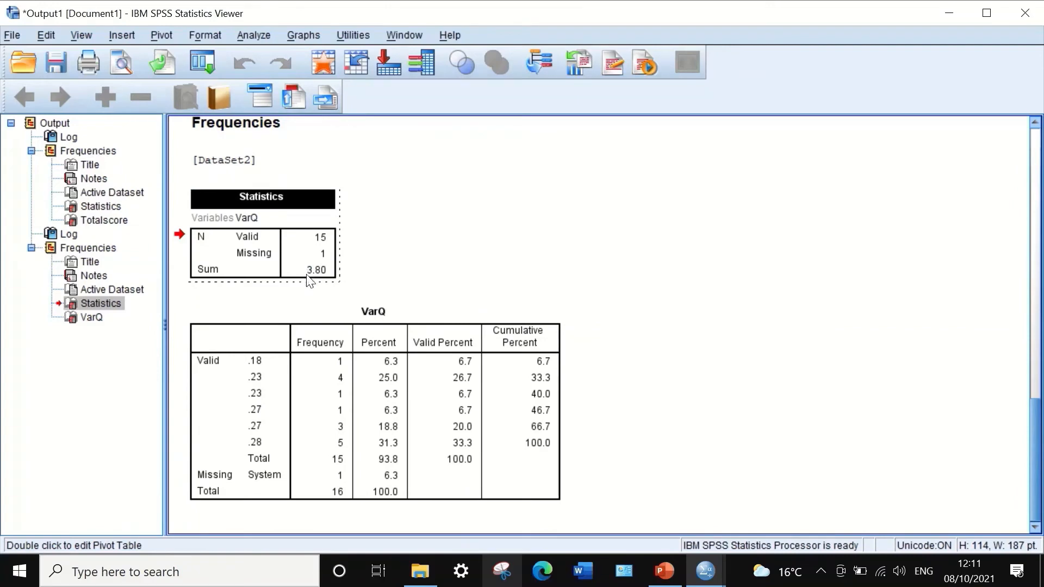
click(308, 275)
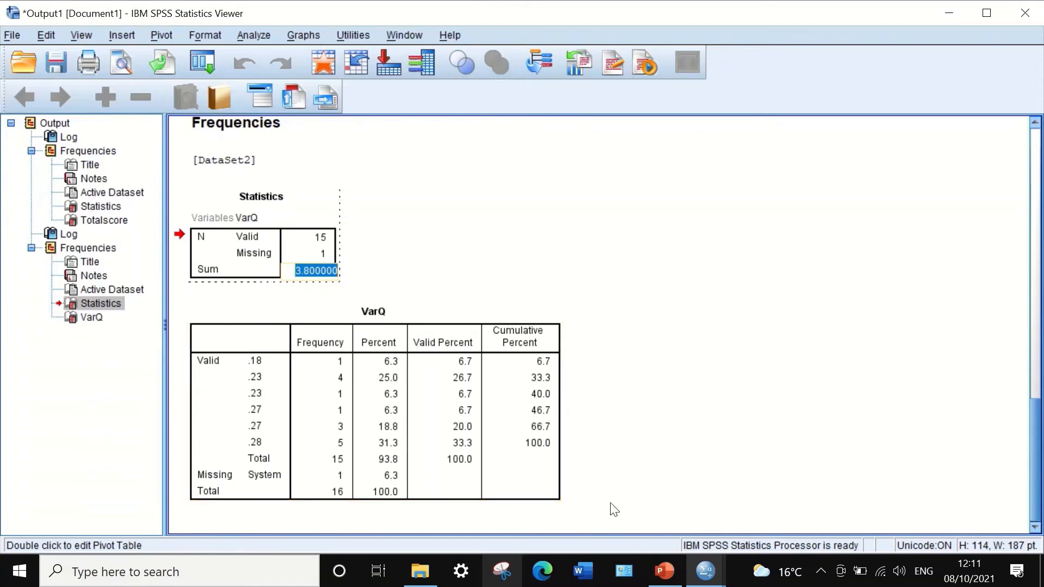
- Switch to PowerPoint and enter 3.8 as the numerator above 24.84 in the second alpha formula
click(664, 572)
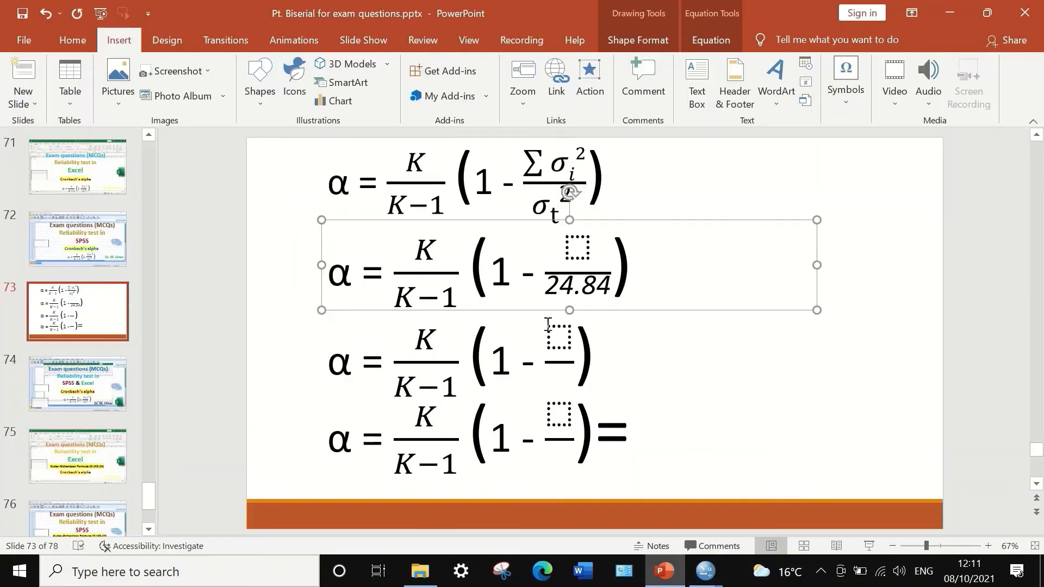
click(582, 245)
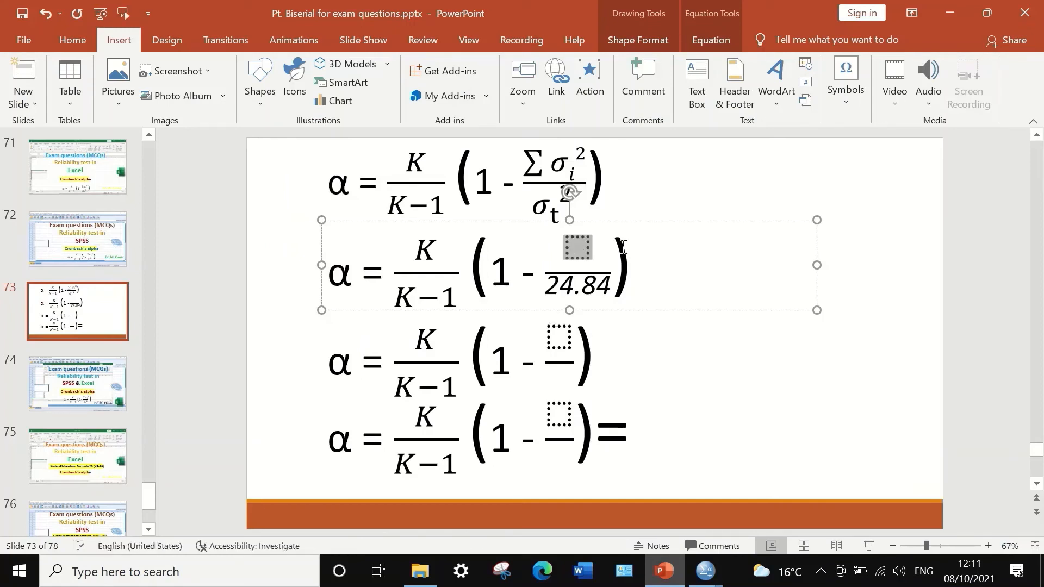
text(3.8)
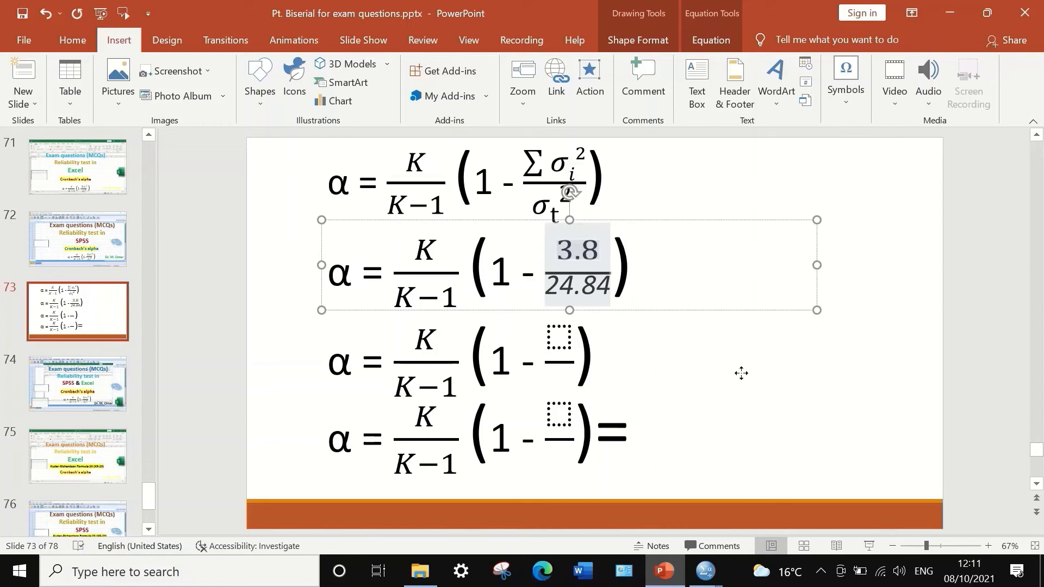
click(653, 366)
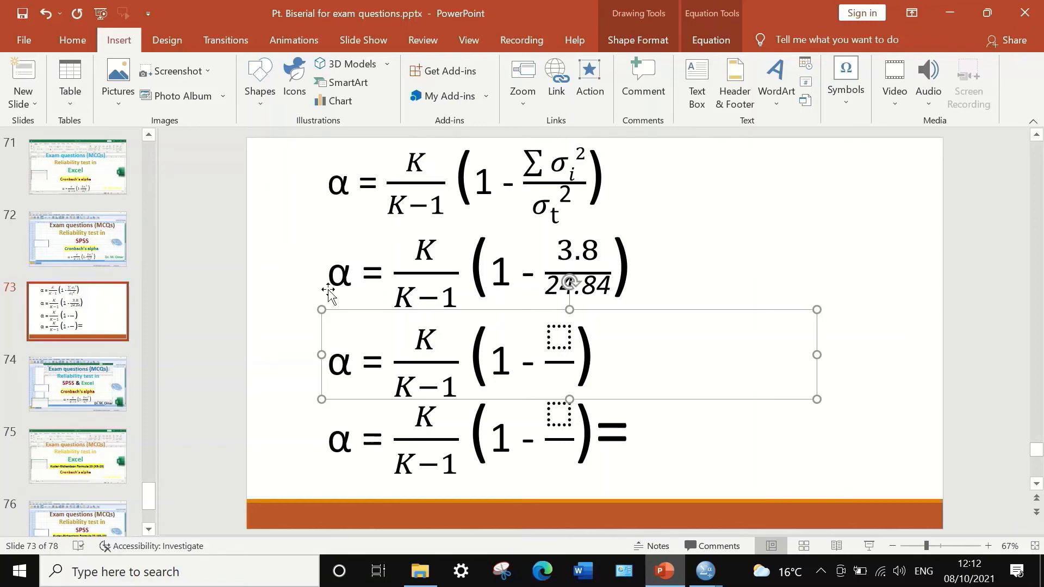
click(757, 239)
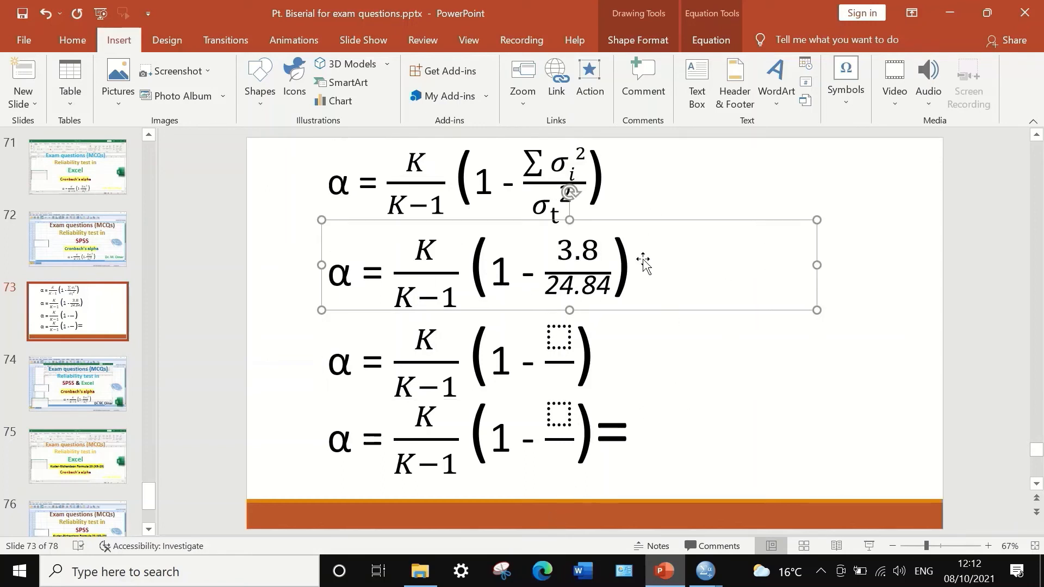
click(606, 254)
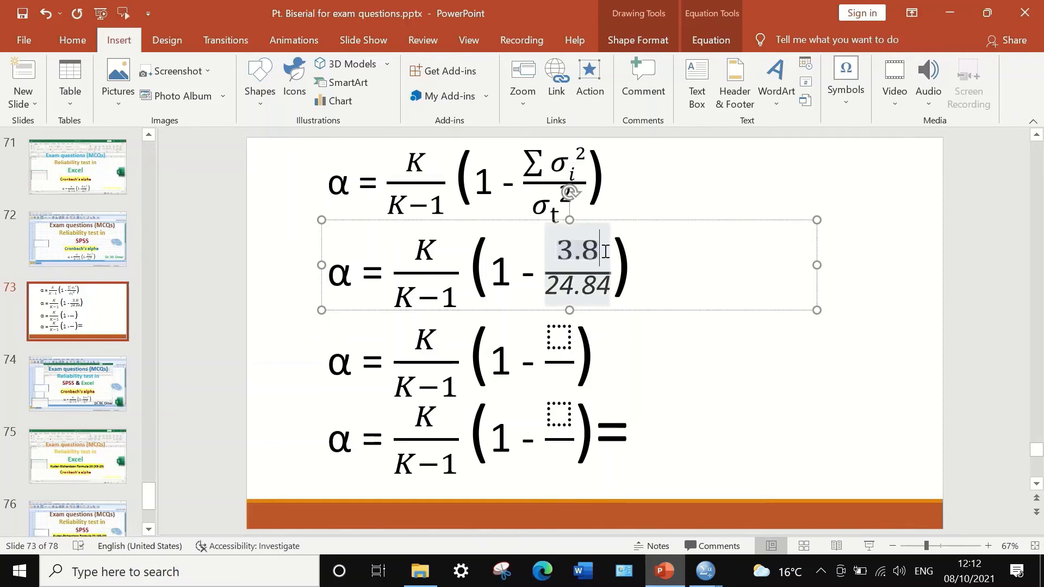
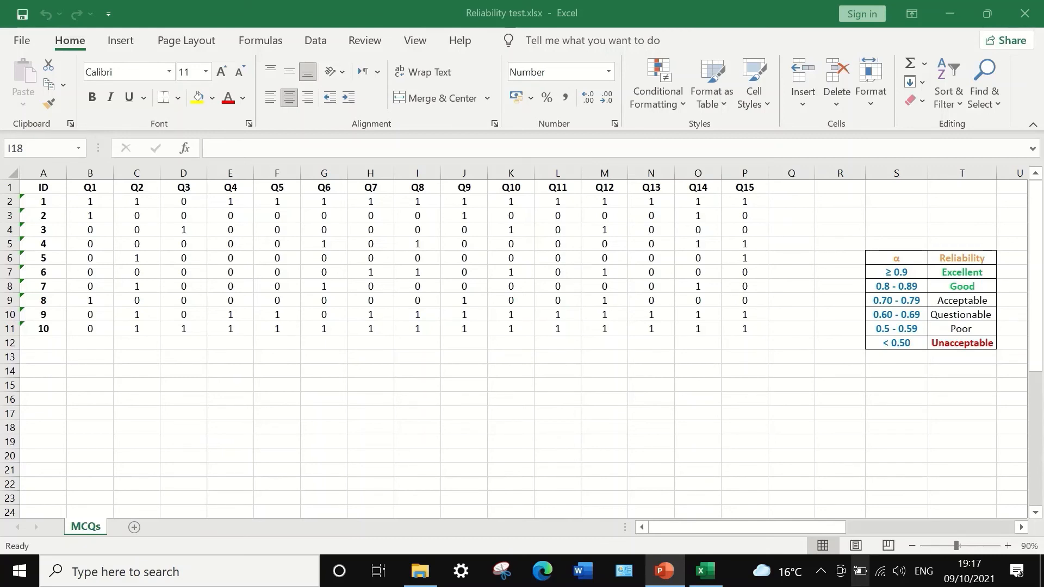
- Open the Anova: Two-Factor Without Replication data analysis tool for the MCQs sheet in Excel
click(318, 42)
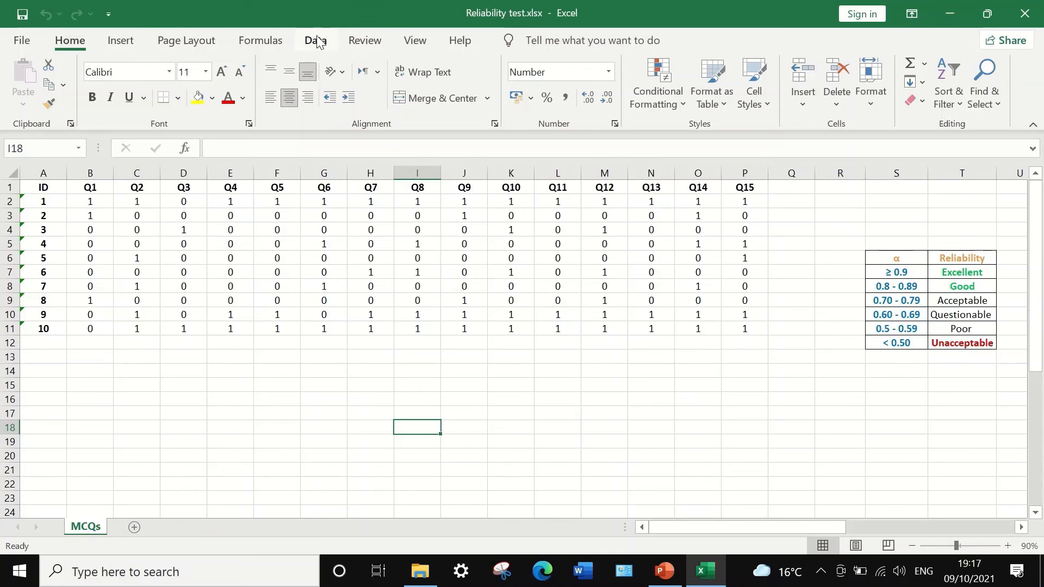
click(318, 41)
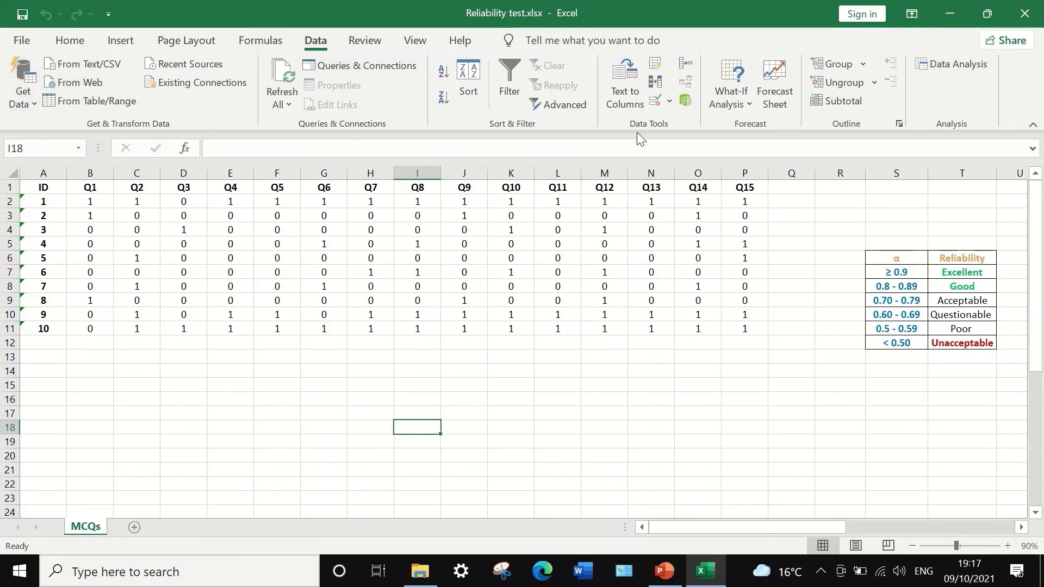
click(942, 66)
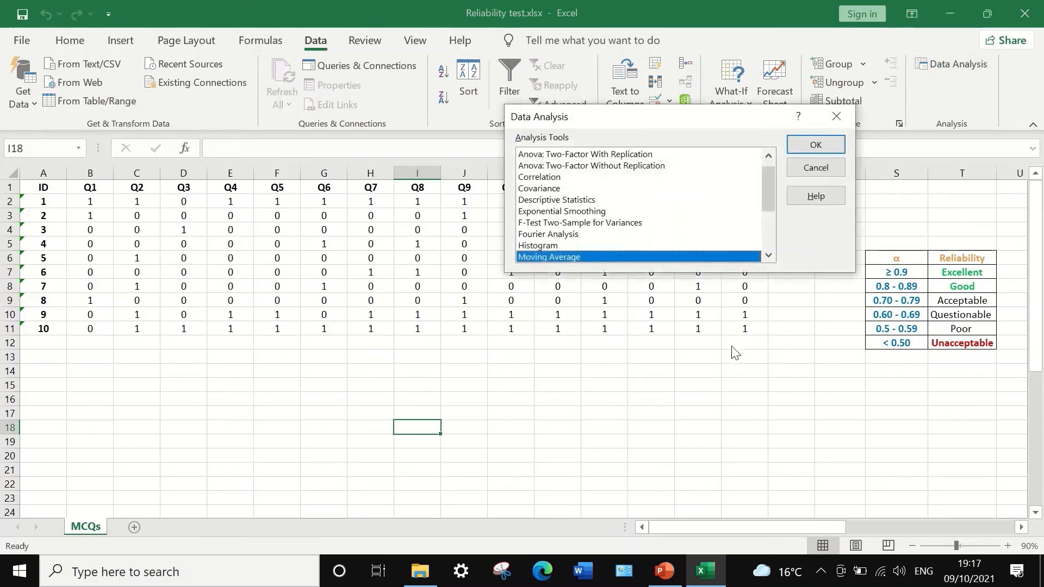
drag(673, 115, 484, 145)
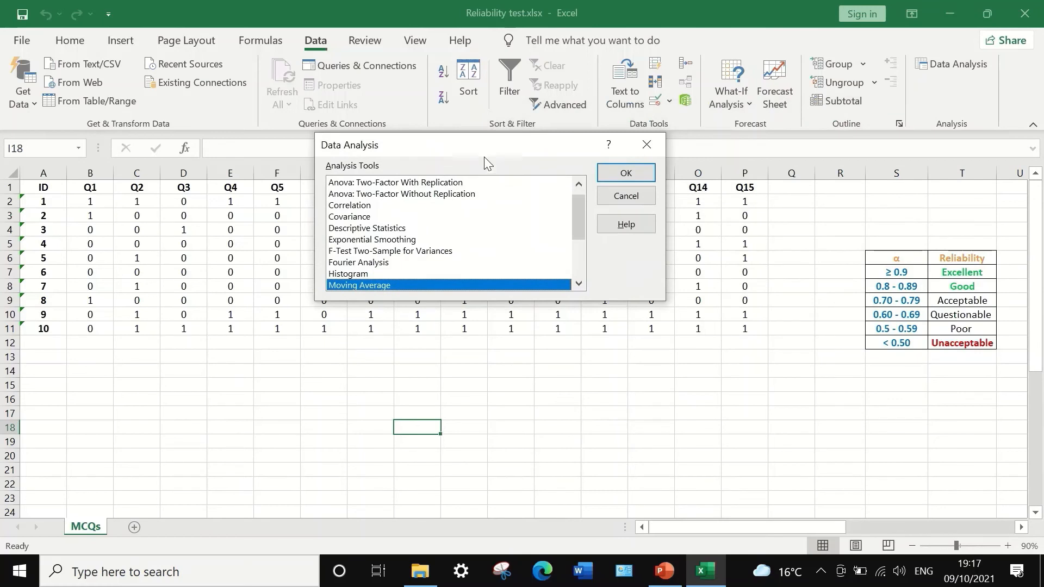
click(388, 195)
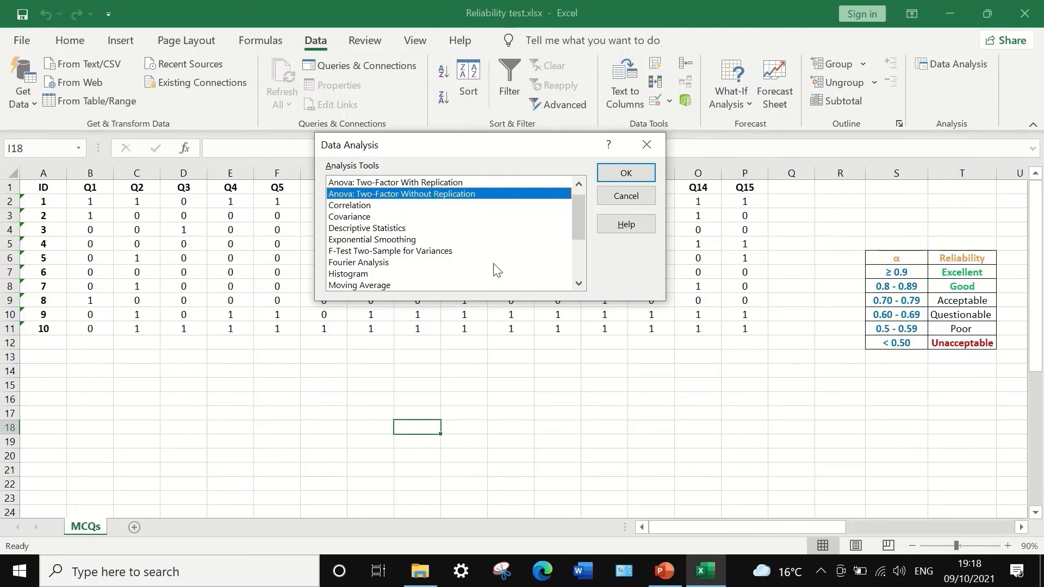
click(616, 180)
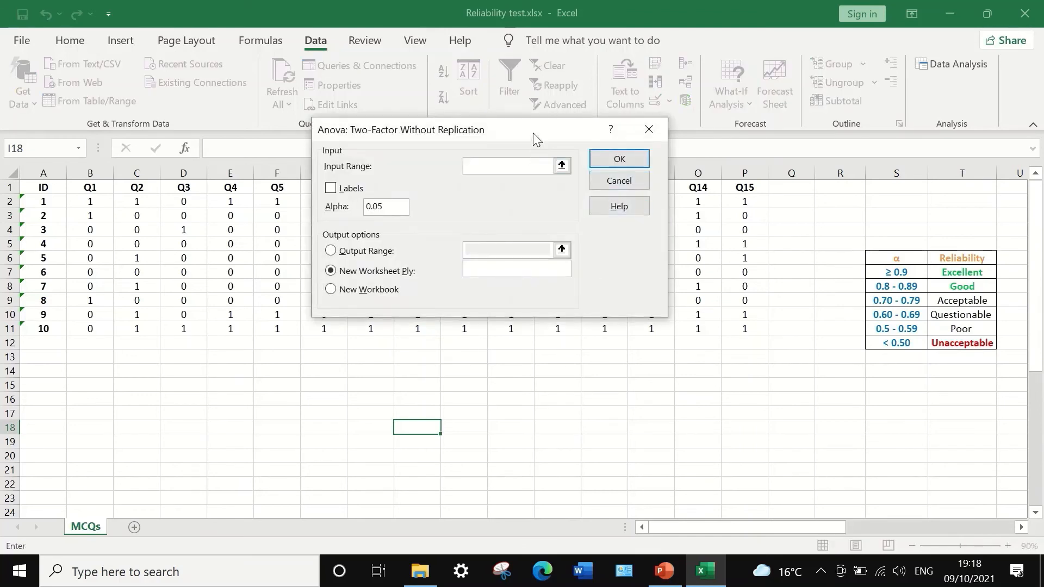
- Set the ANOVA input range to $B$2:$P$11, covering all students' Q1 to Q15 scores
drag(533, 133, 546, 147)
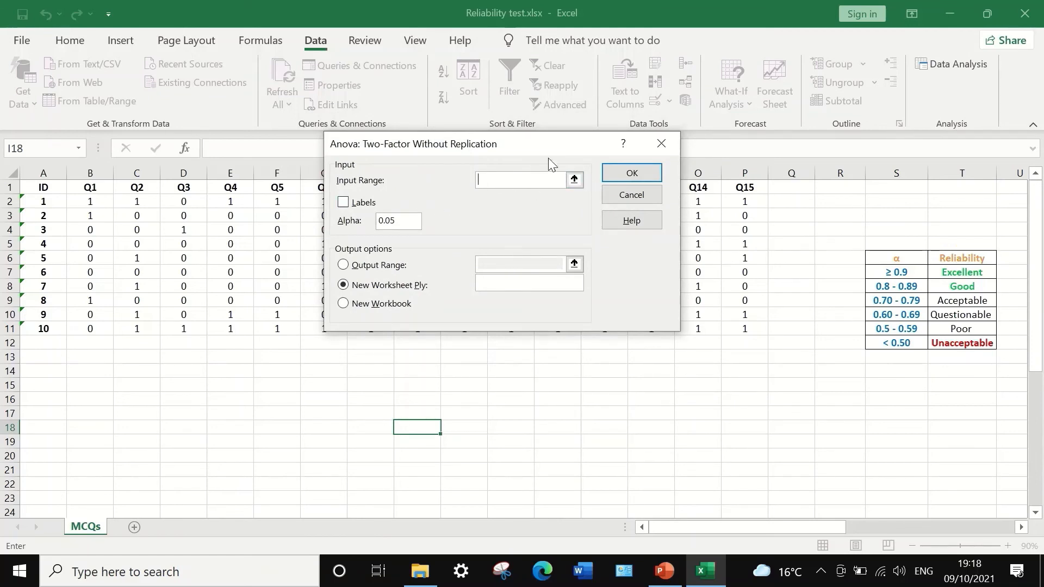
drag(550, 144, 698, 151)
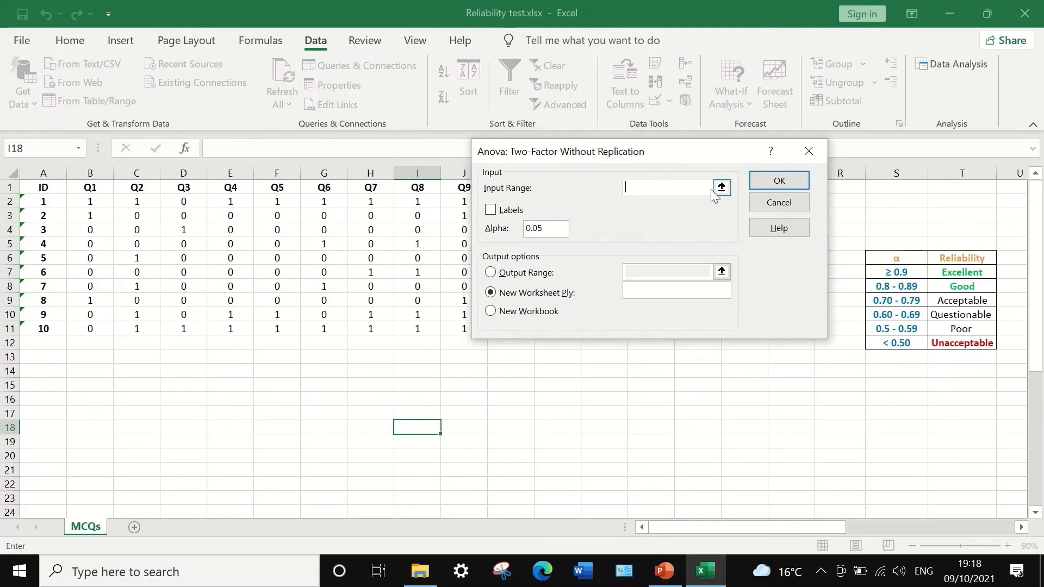
click(721, 187)
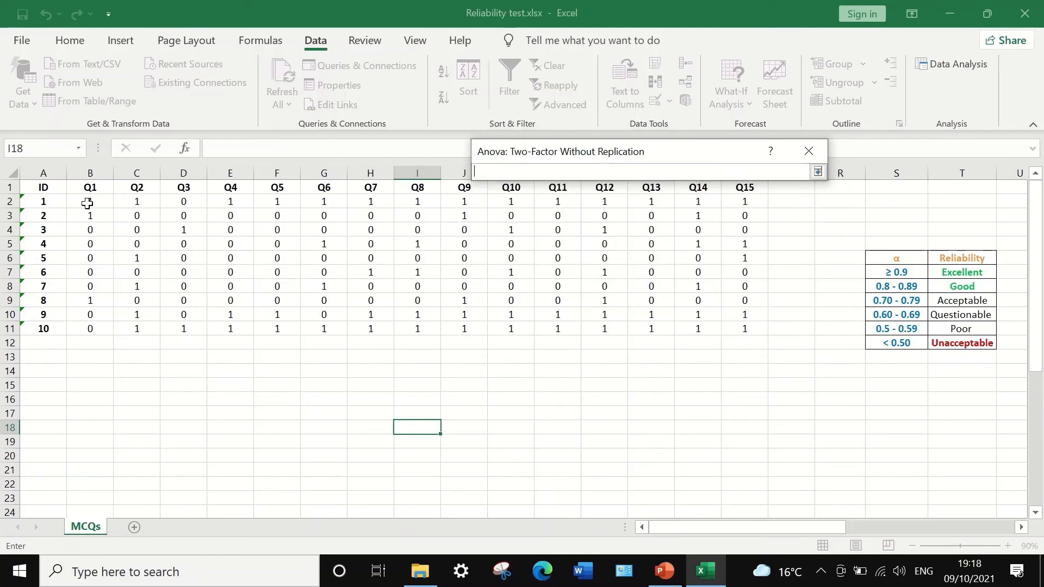
drag(87, 203, 732, 328)
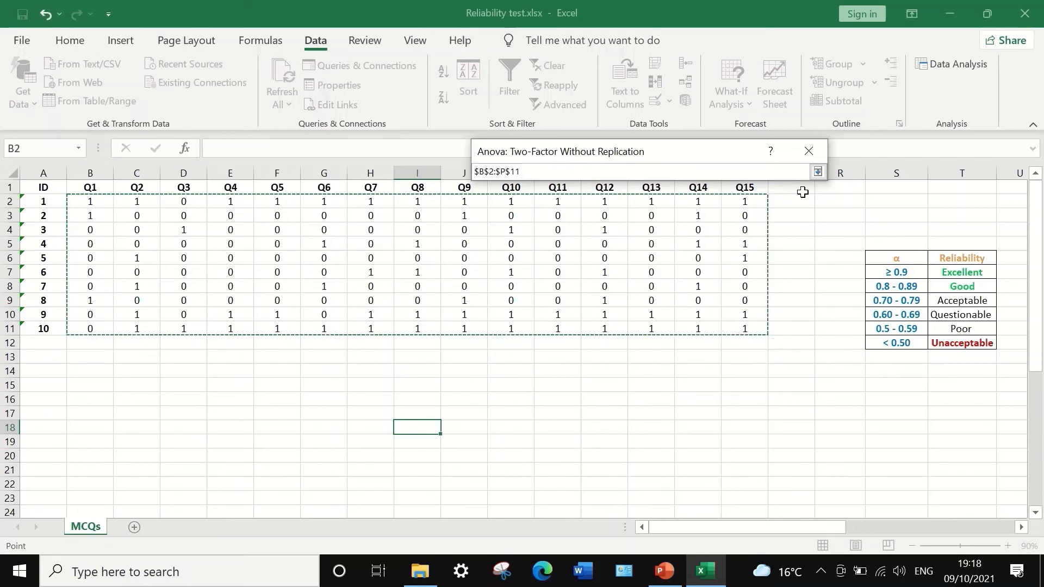
click(817, 172)
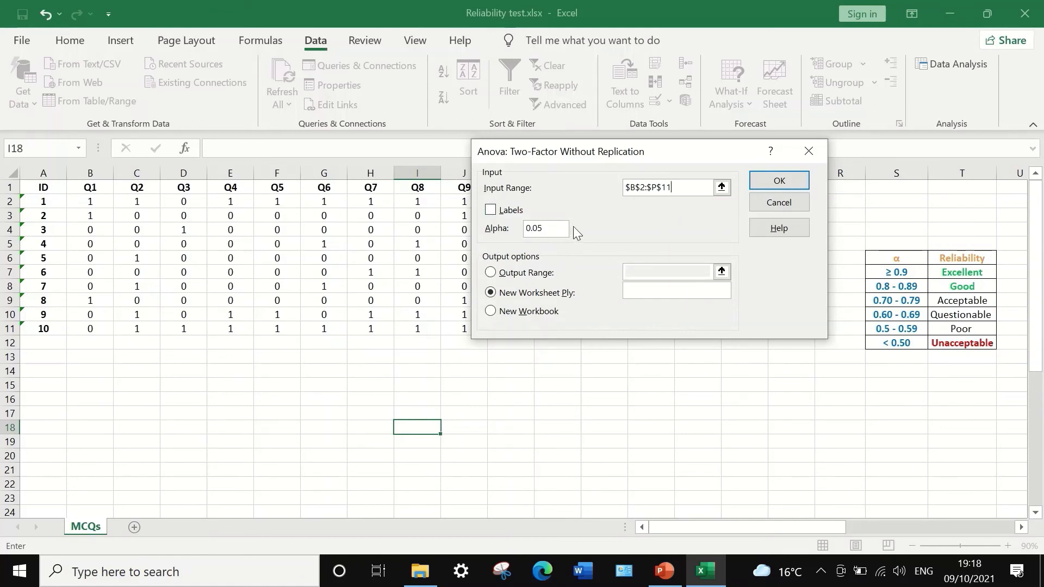
- Place the ANOVA output at $I$18 on the current sheet and run the two-factor analysis without replication
click(491, 274)
click(721, 271)
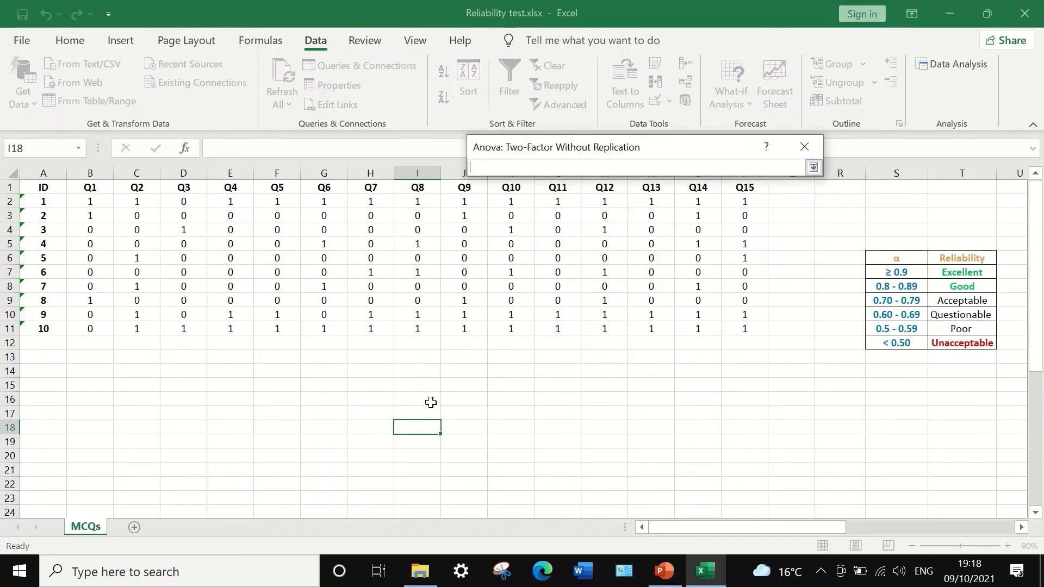
click(418, 427)
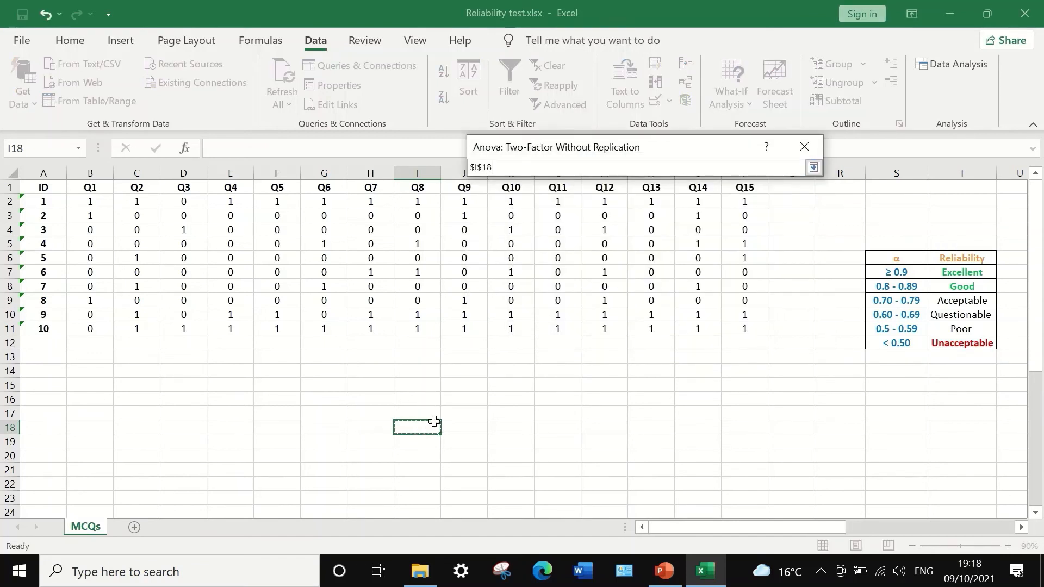
click(813, 167)
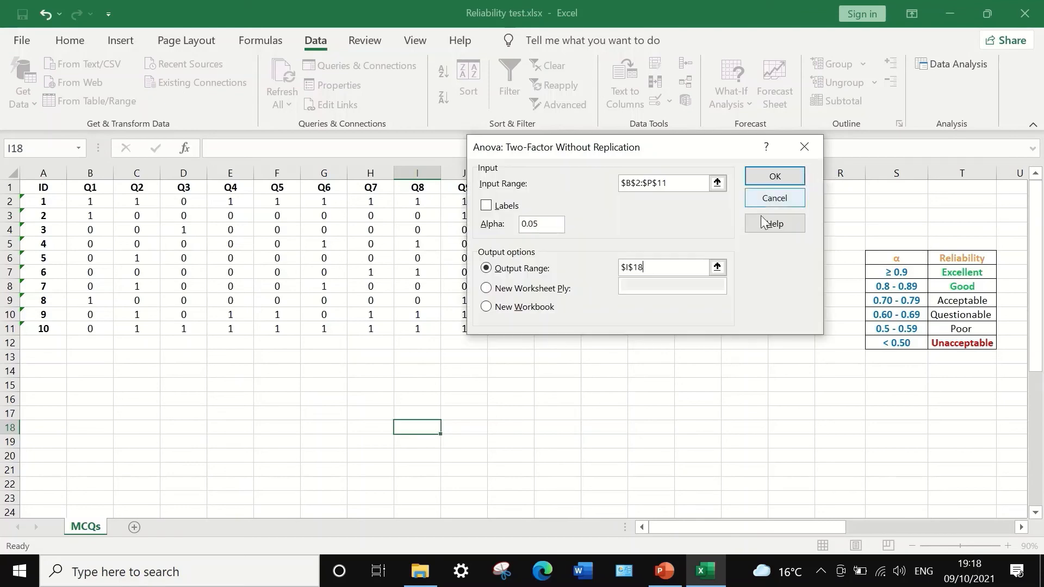
click(761, 178)
- Examine the ANOVA summary output, comparing the count, sum, average and variance of its rows and columns
scroll(625, 352, down, 4)
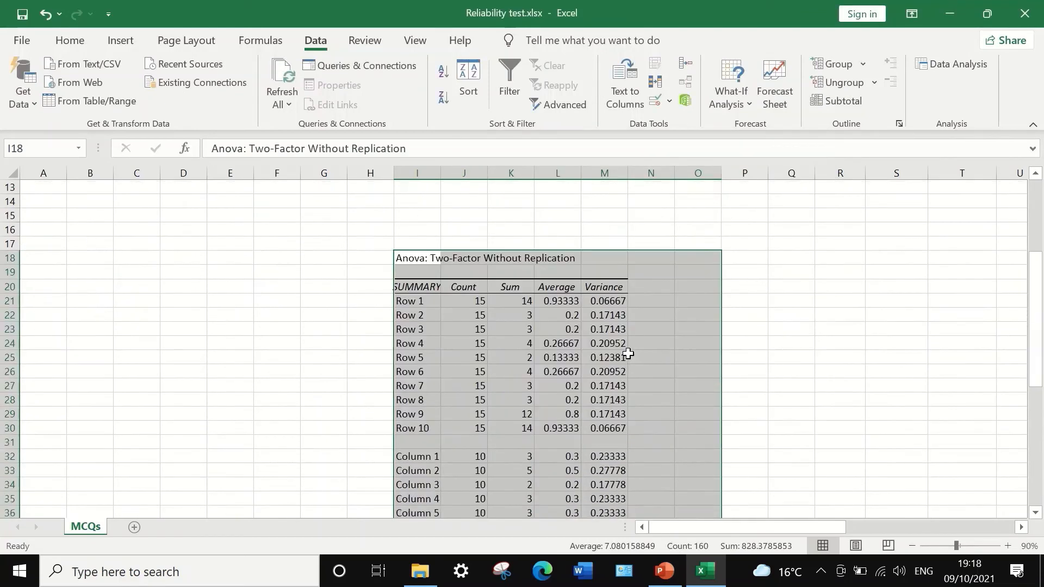
scroll(628, 354, down, 8)
scroll(636, 342, up, 6)
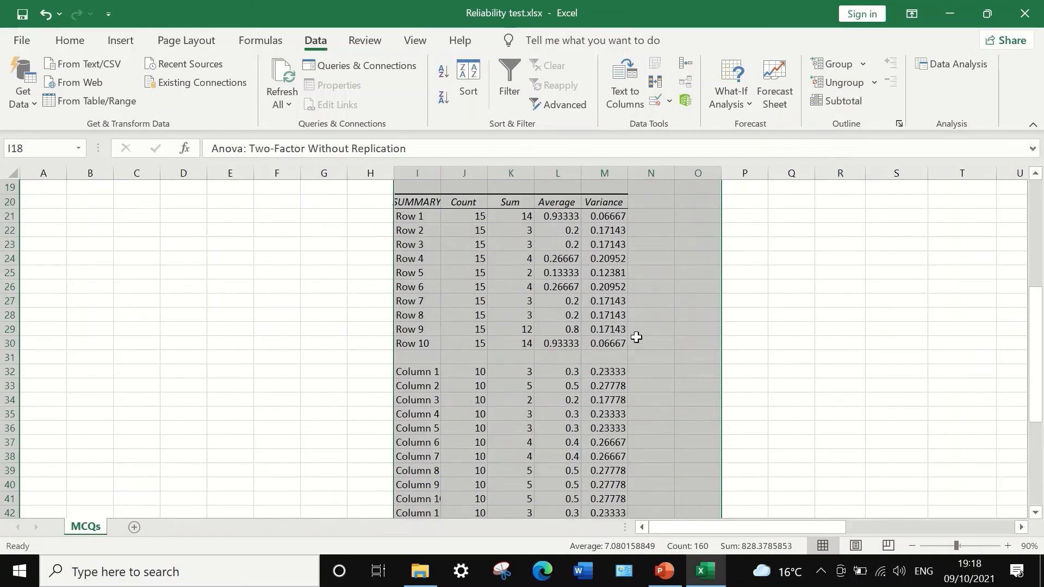
scroll(636, 338, up, 3)
scroll(636, 338, down, 3)
click(783, 298)
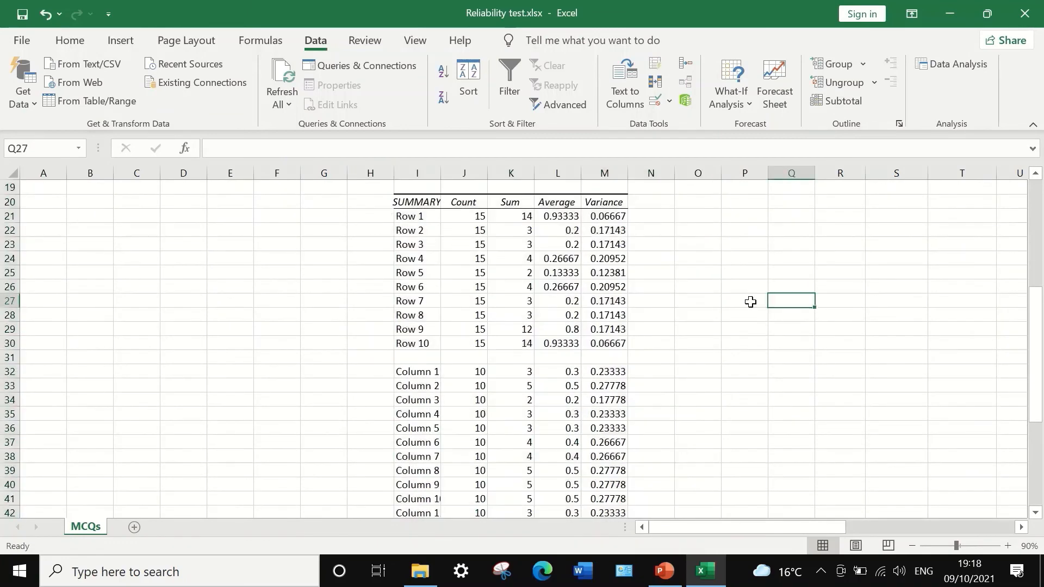
scroll(537, 294, up, 2)
scroll(528, 288, down, 2)
scroll(456, 252, down, 1)
- Widen column I so the labels up to Column 15 in the ANOVA summary fit completely
scroll(468, 315, up, 2)
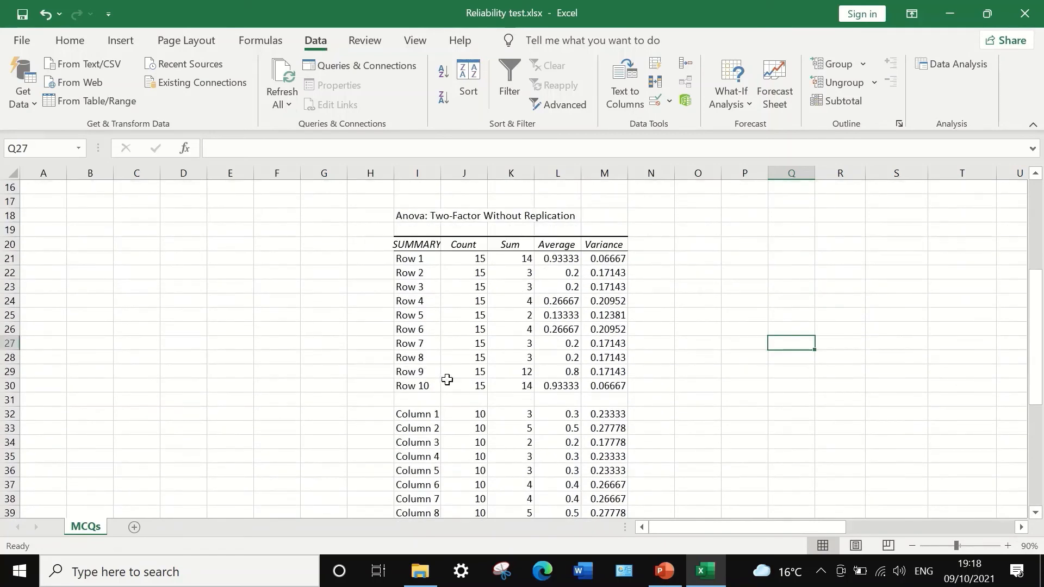
scroll(444, 370, down, 3)
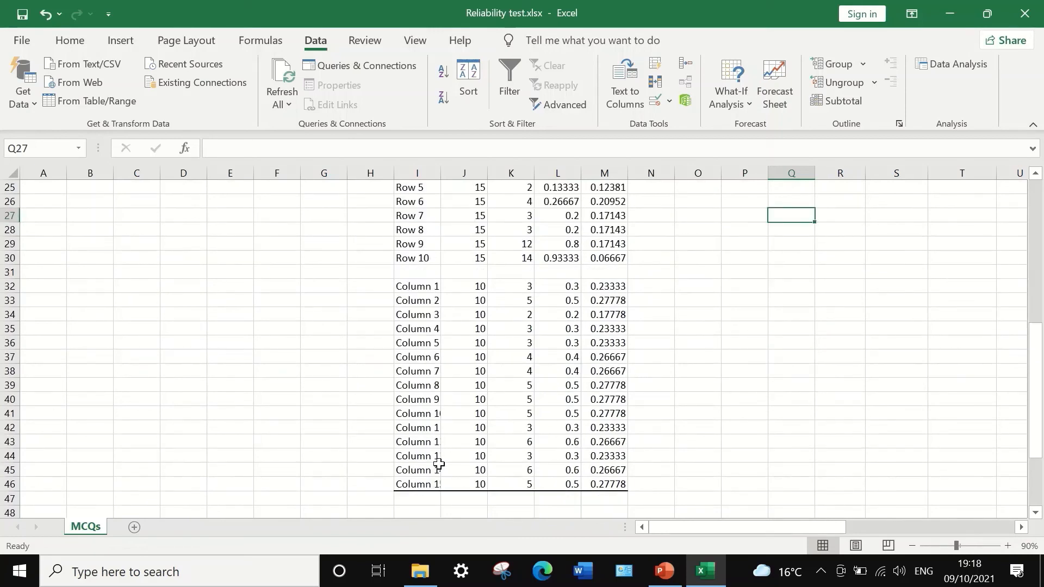
drag(441, 173, 463, 173)
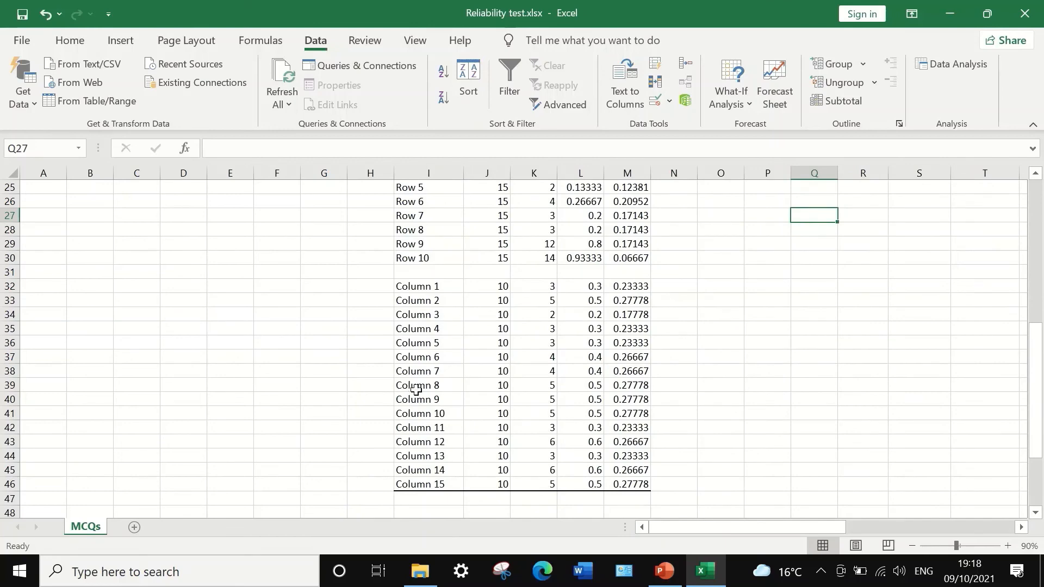
- Apply the dark red font colour to the MS values of Rows (L51) and Error (L53) in the ANOVA table
scroll(416, 390, down, 4)
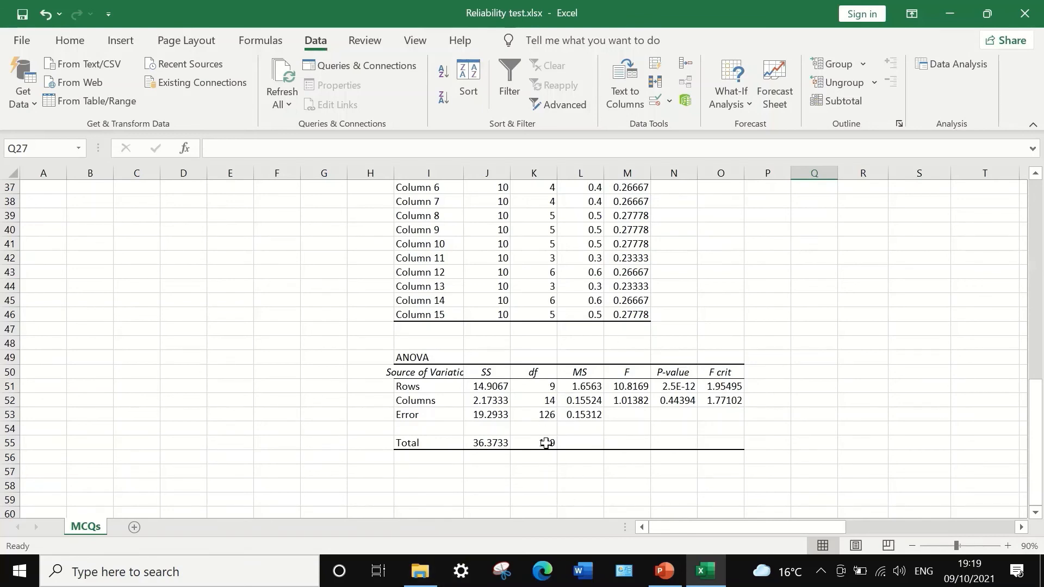
click(585, 385)
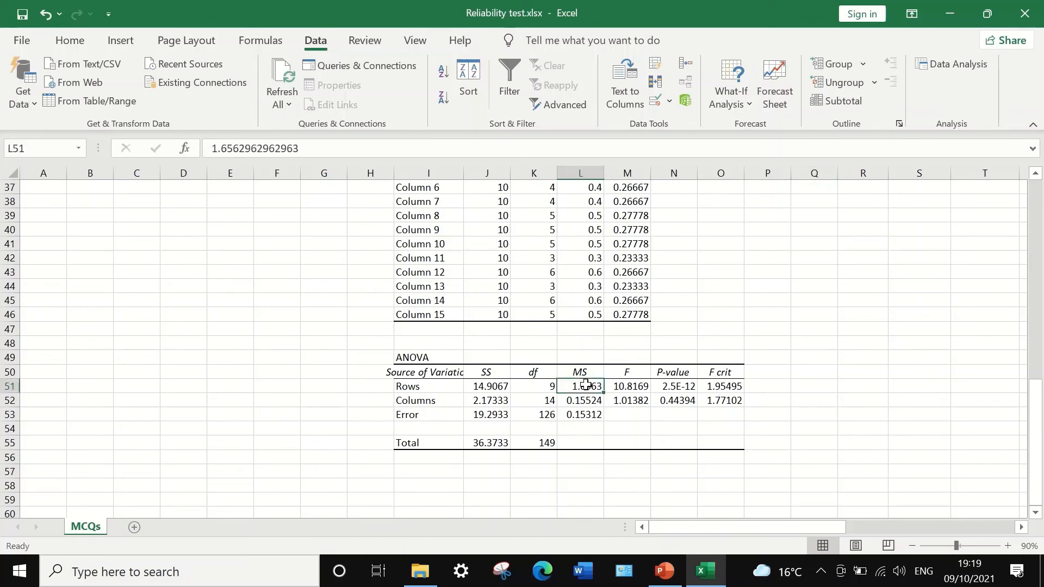
ctrl+click(587, 414)
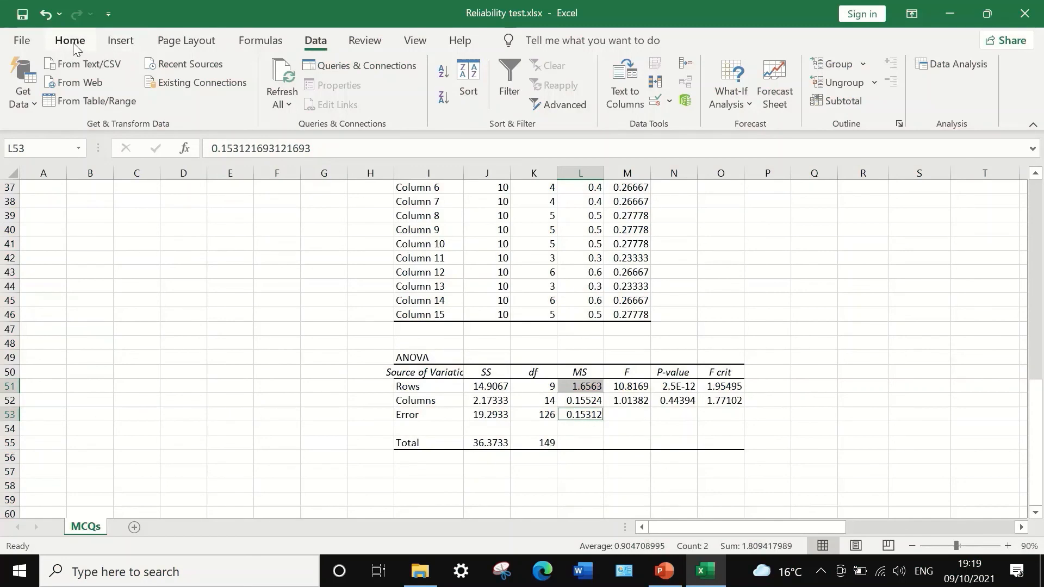
click(70, 41)
click(228, 99)
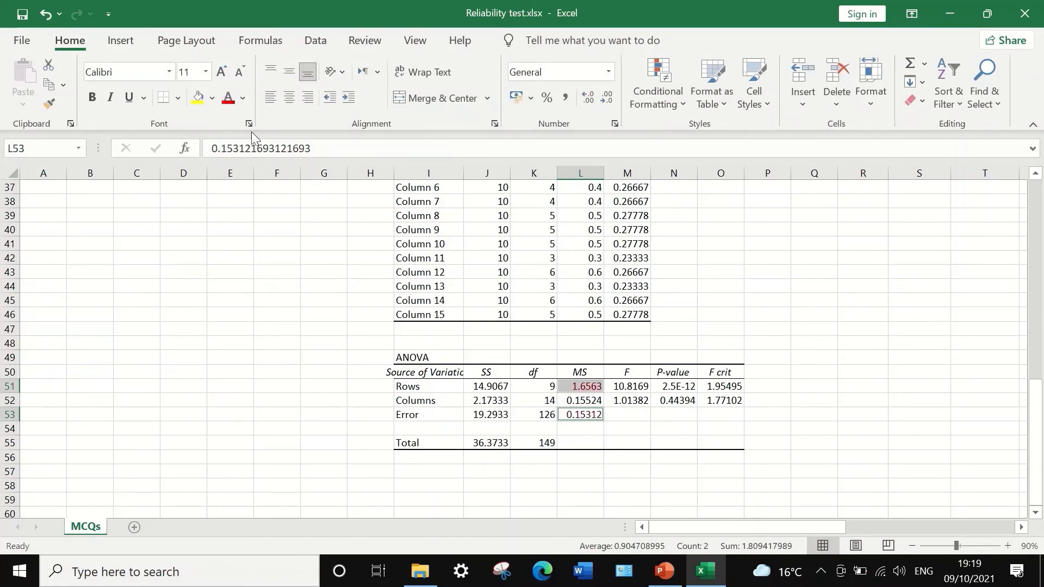
click(626, 472)
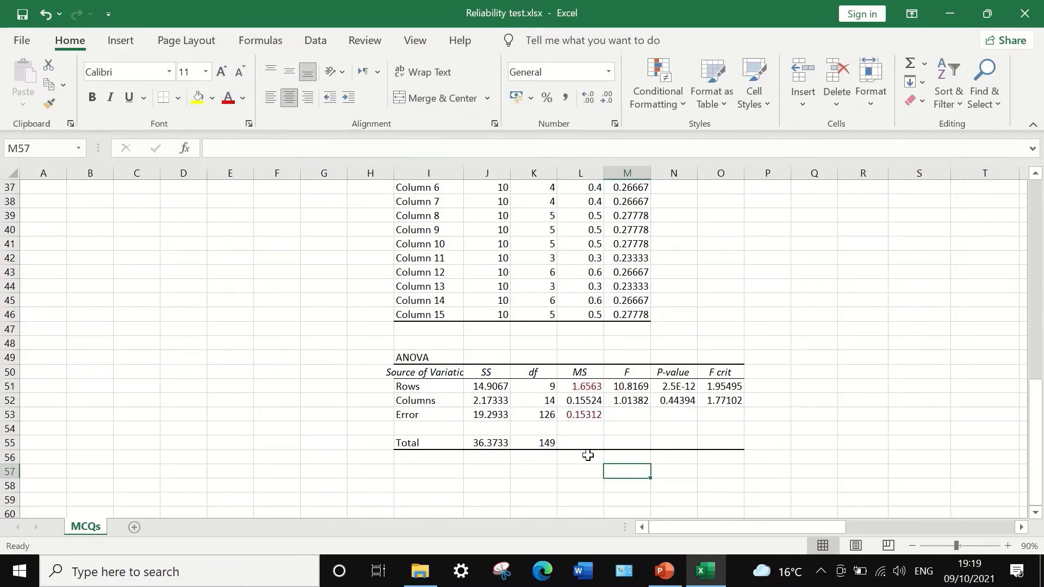
- Label cell I58 "alpha" below the ANOVA table and calculate it in J58 with the formula =1-L53/L51
scroll(587, 457, down, 2)
click(432, 404)
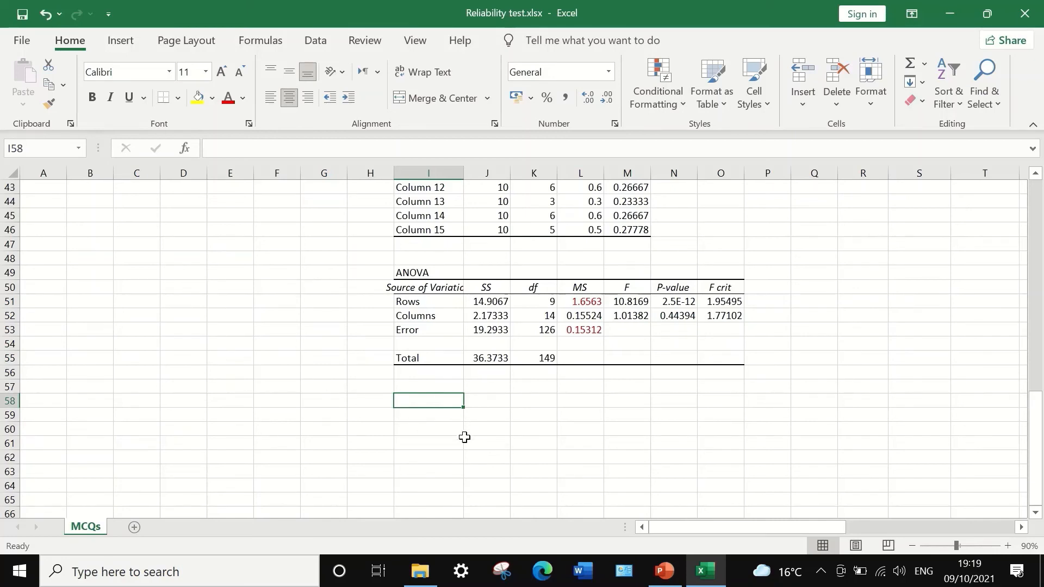
text(alpha)
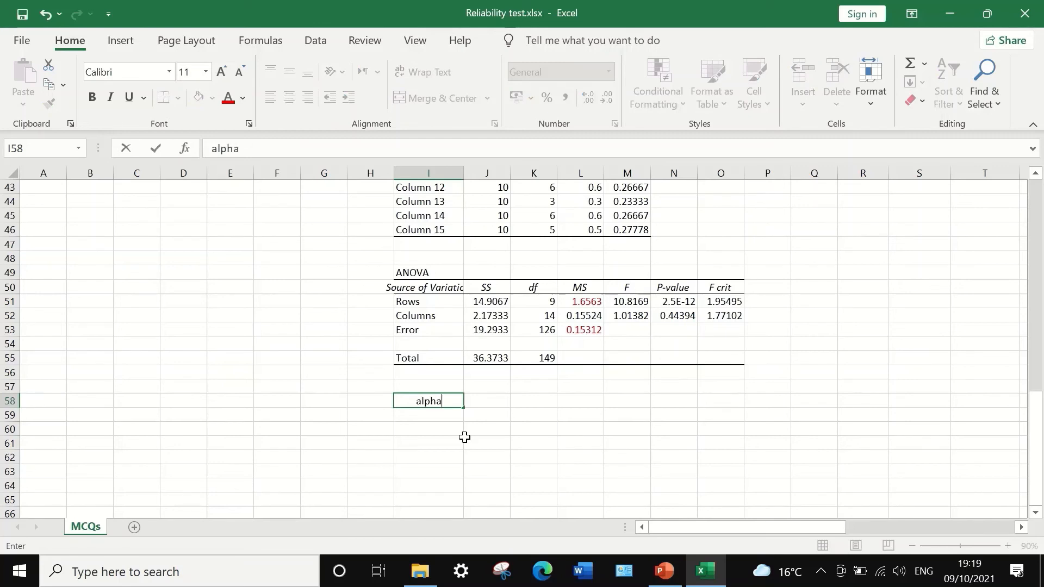
click(481, 398)
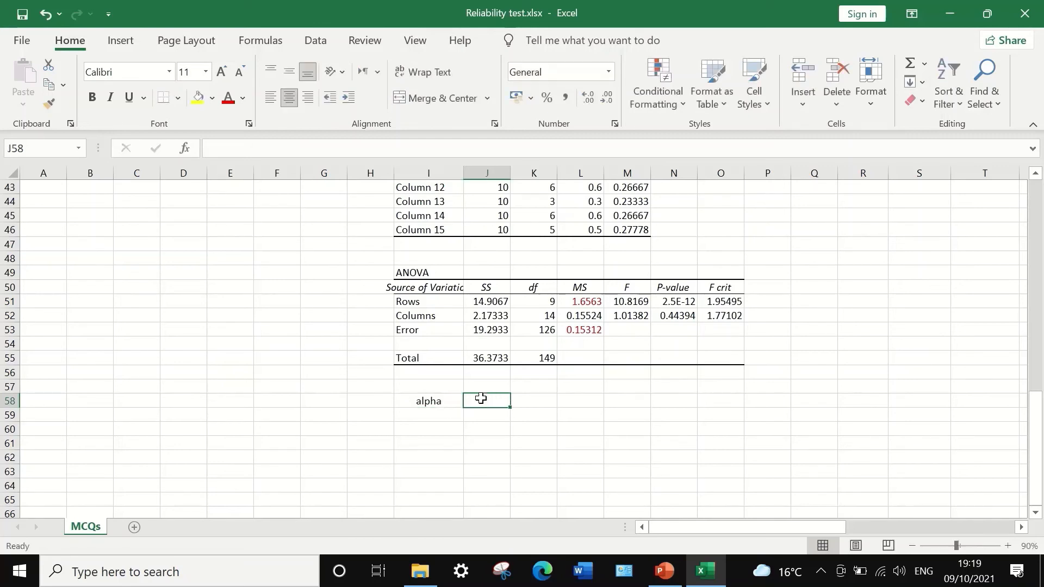
text(=)
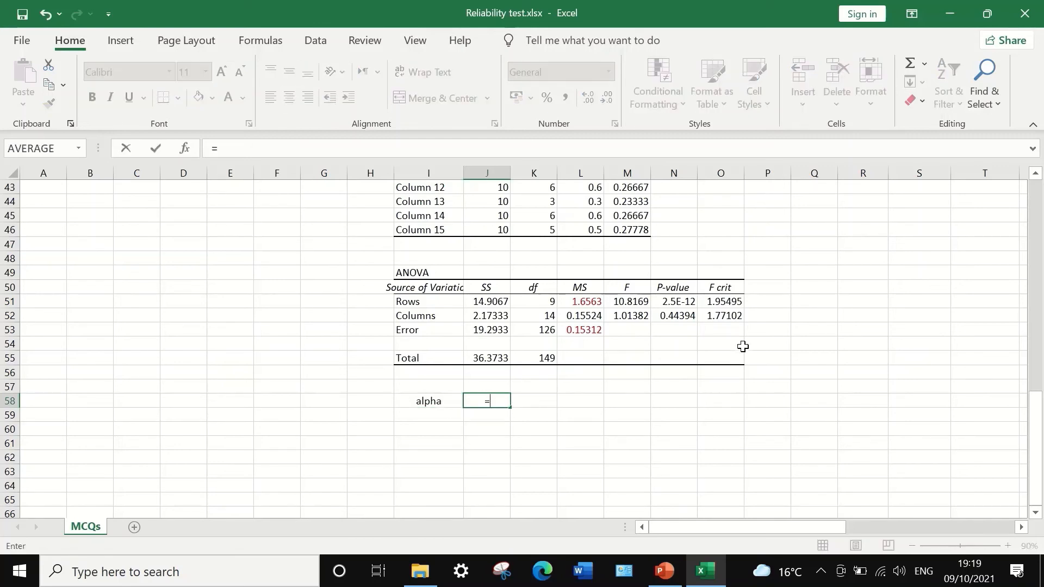
text(1-)
click(576, 329)
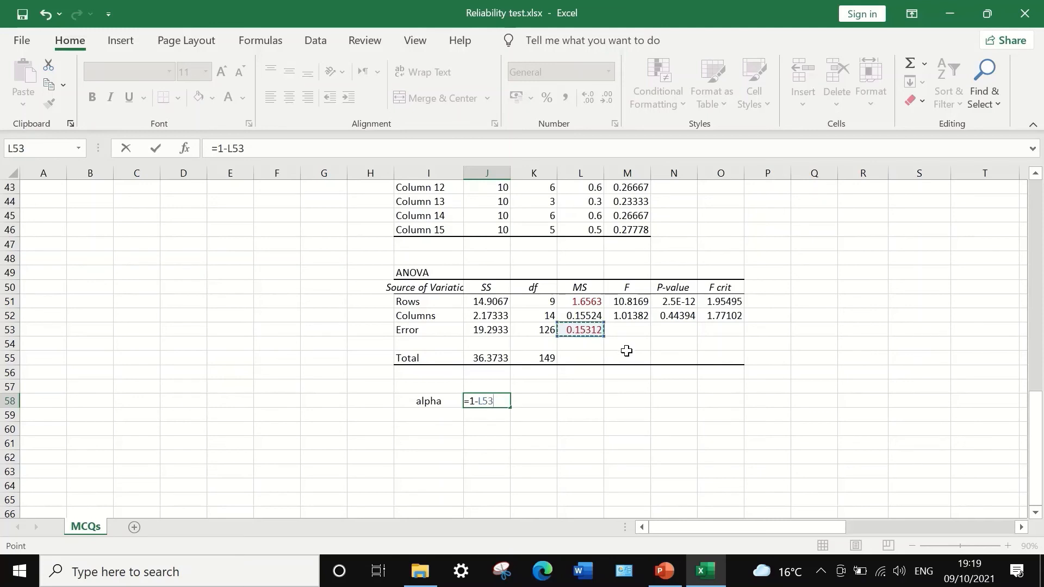
text(/)
click(576, 302)
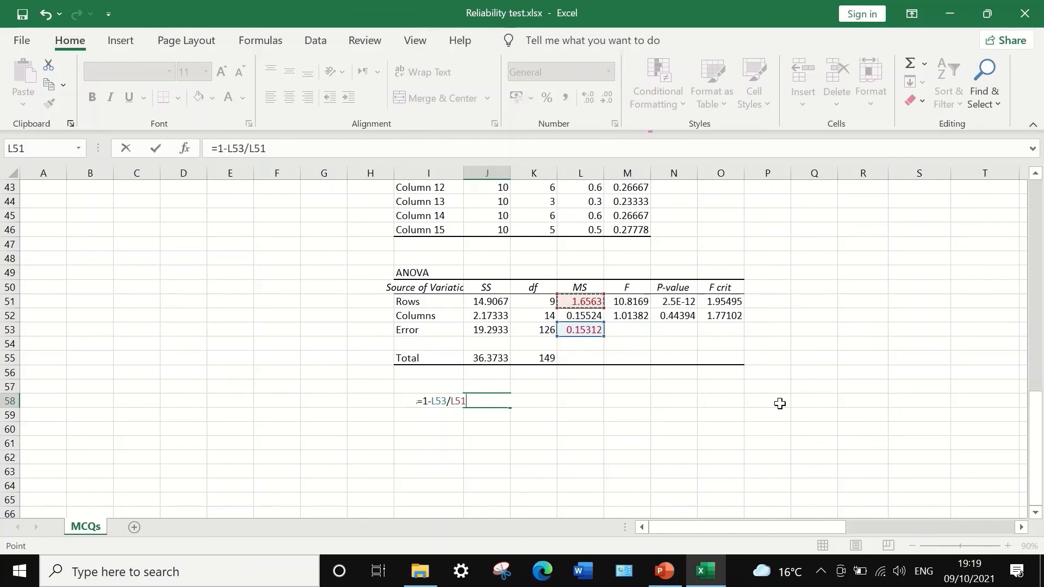
key(Return)
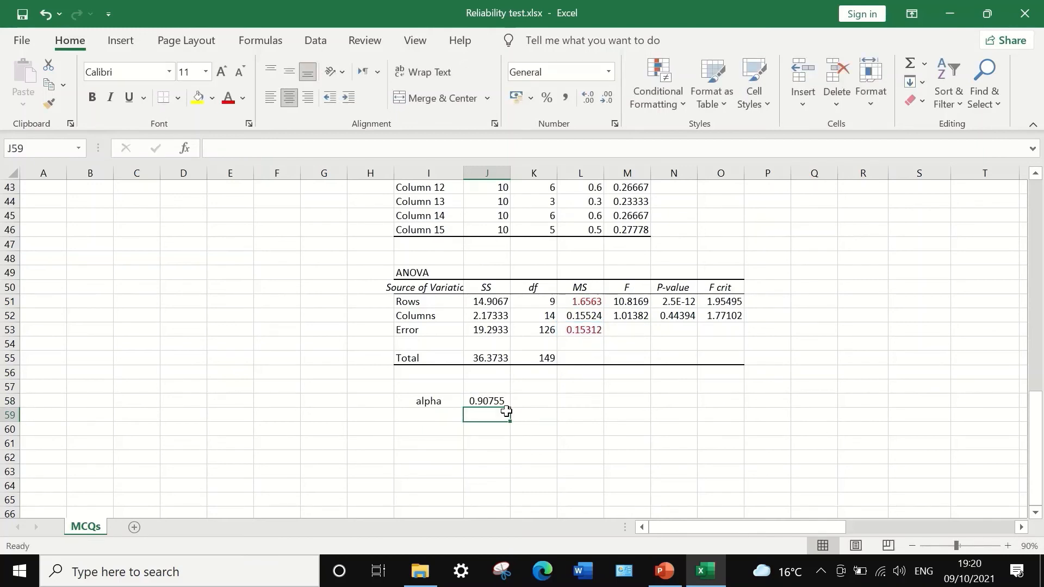
- Check the alpha result in J58 and compare it with the reliability interpretation table in columns S and T
click(487, 401)
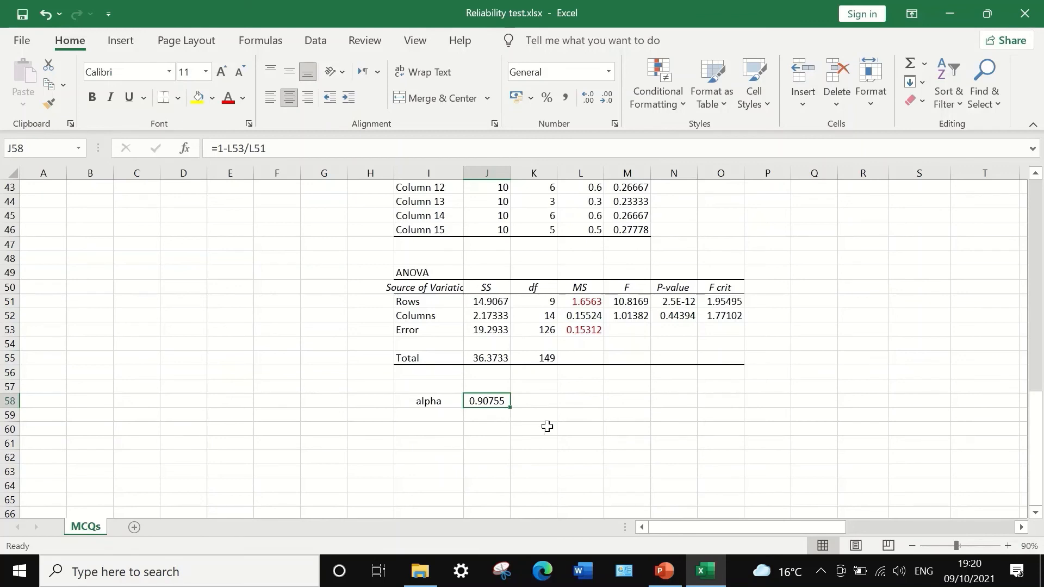
scroll(582, 430, up, 1)
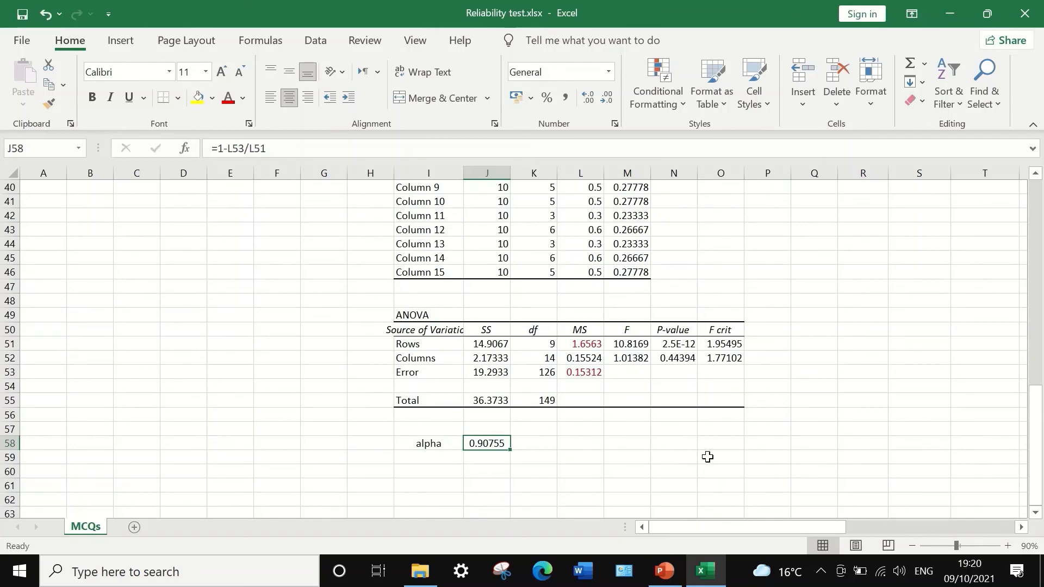
scroll(718, 459, up, 10)
scroll(756, 458, up, 3)
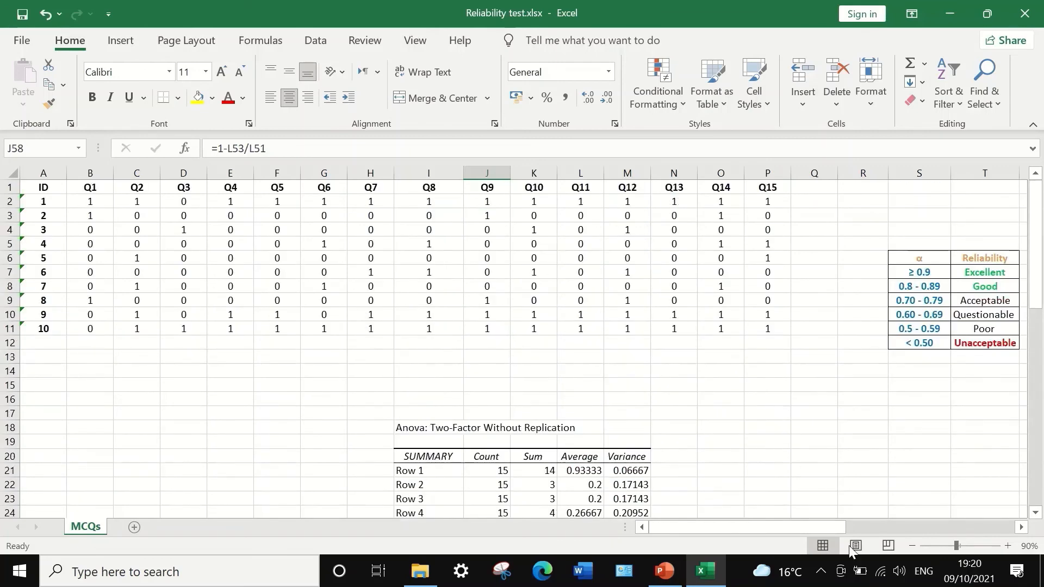
drag(785, 528, 843, 521)
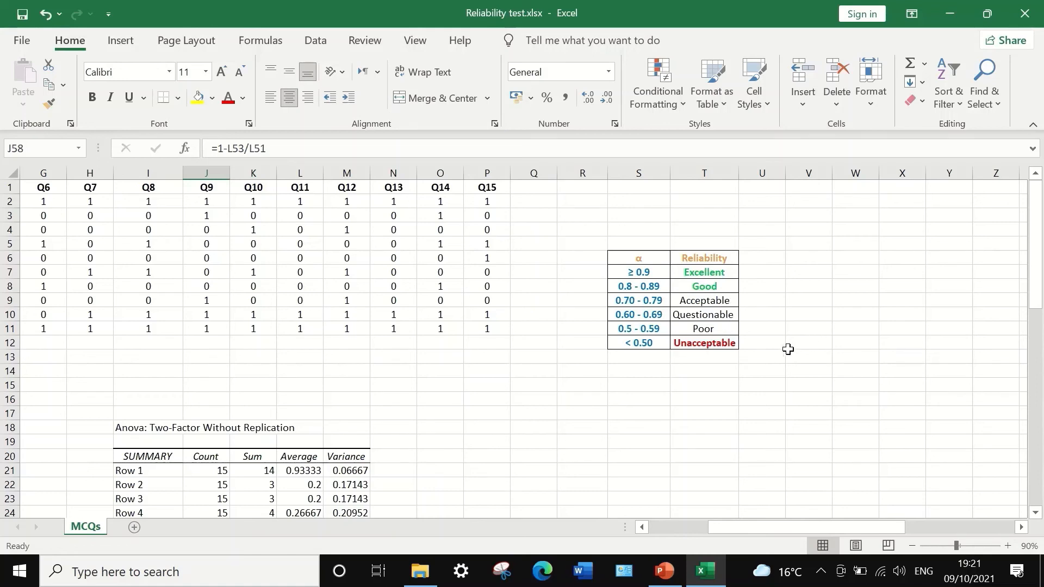
scroll(788, 351, down, 2)
scroll(788, 353, down, 3)
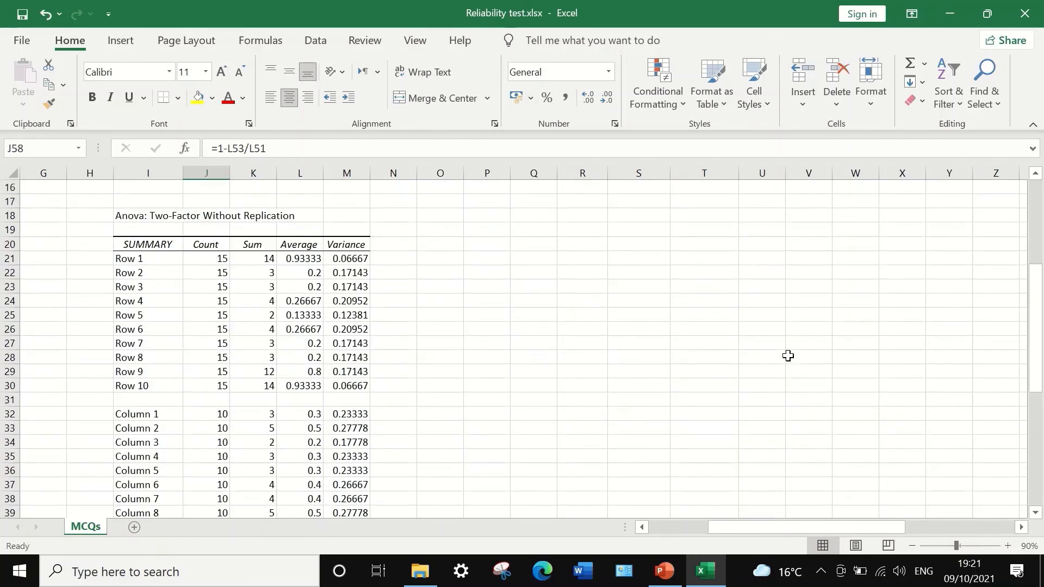
scroll(788, 356, up, 5)
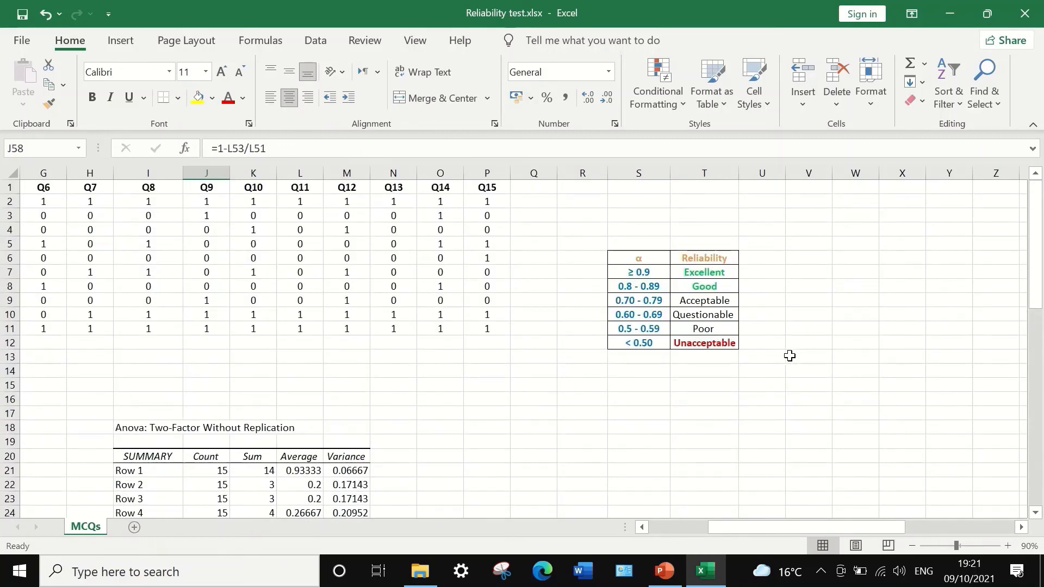
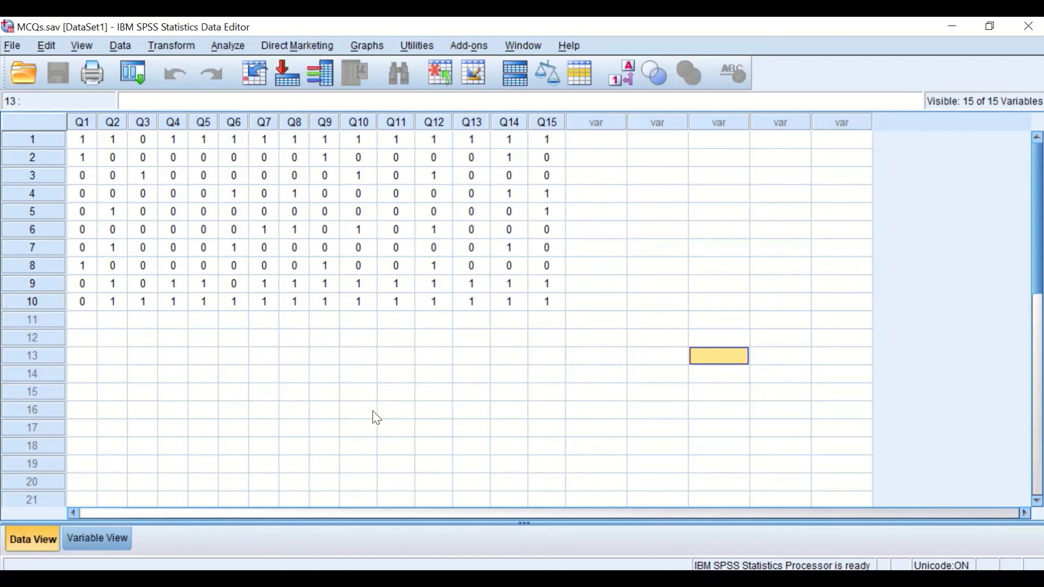
- Switch to SPSS, open Reliability Analysis for the MCQs dataset and move the dialog aside
click(228, 48)
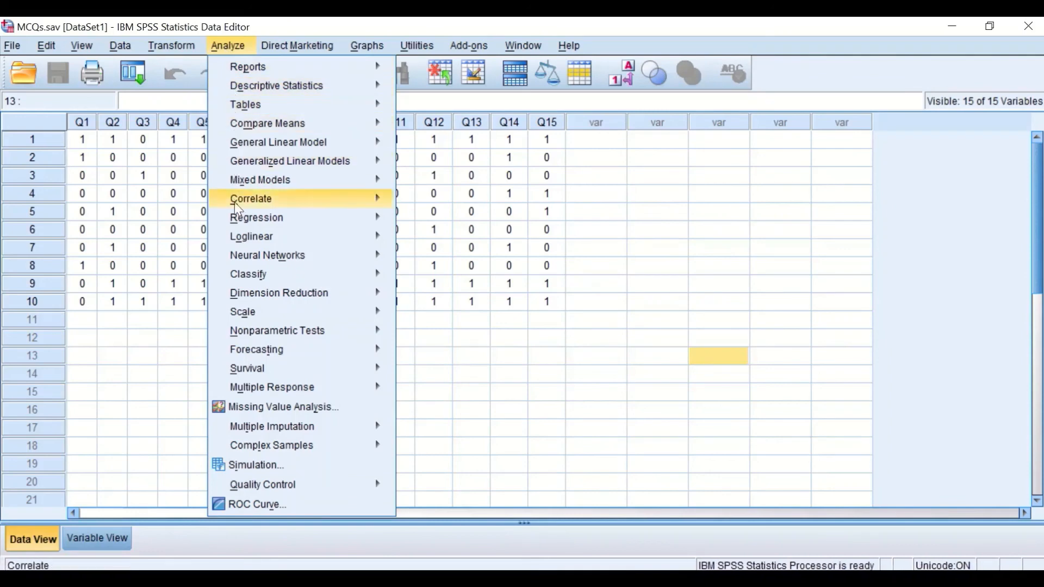
mouse_move(253, 309)
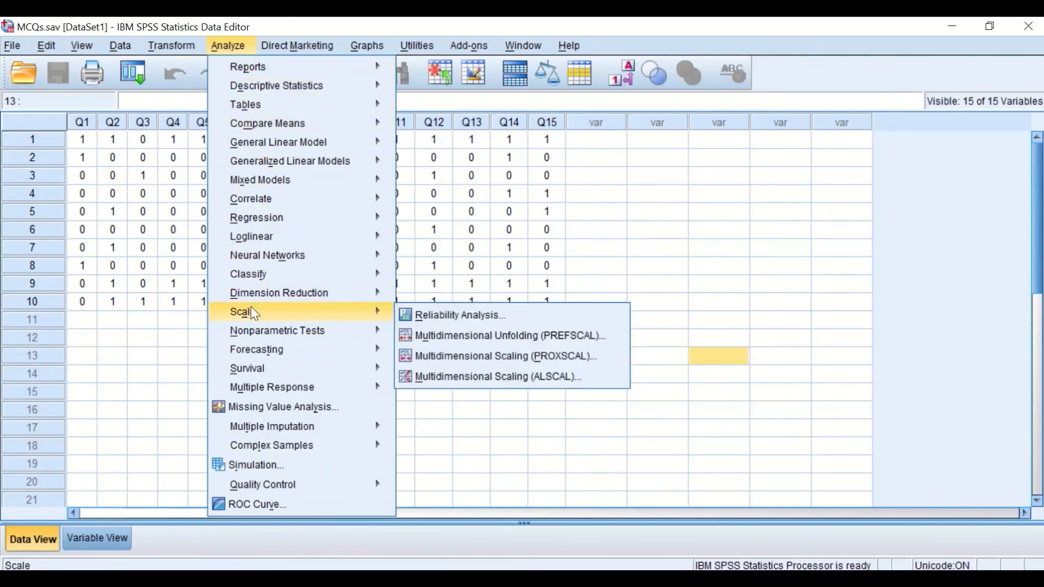
click(454, 315)
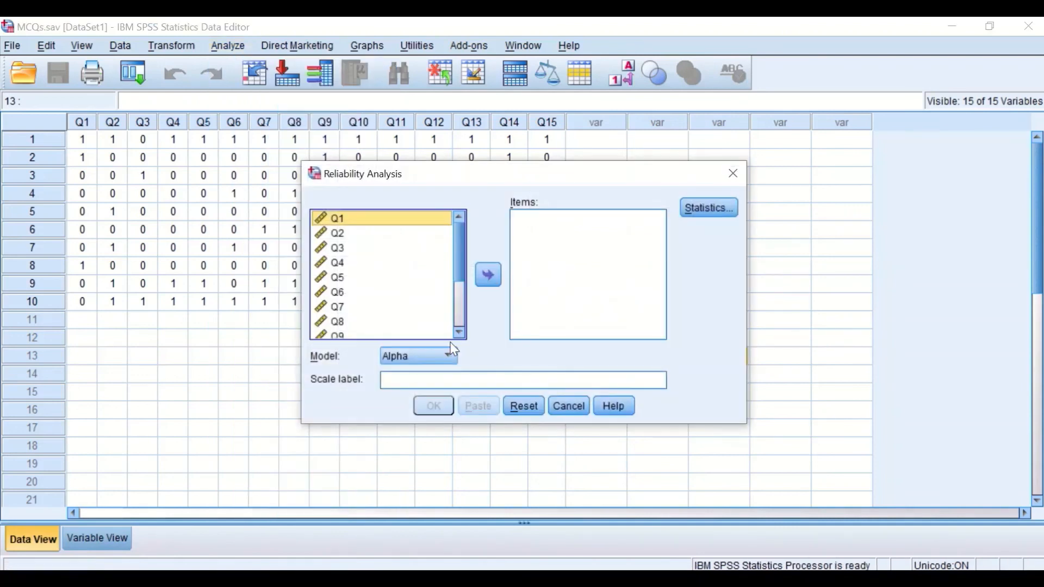
drag(524, 181, 413, 172)
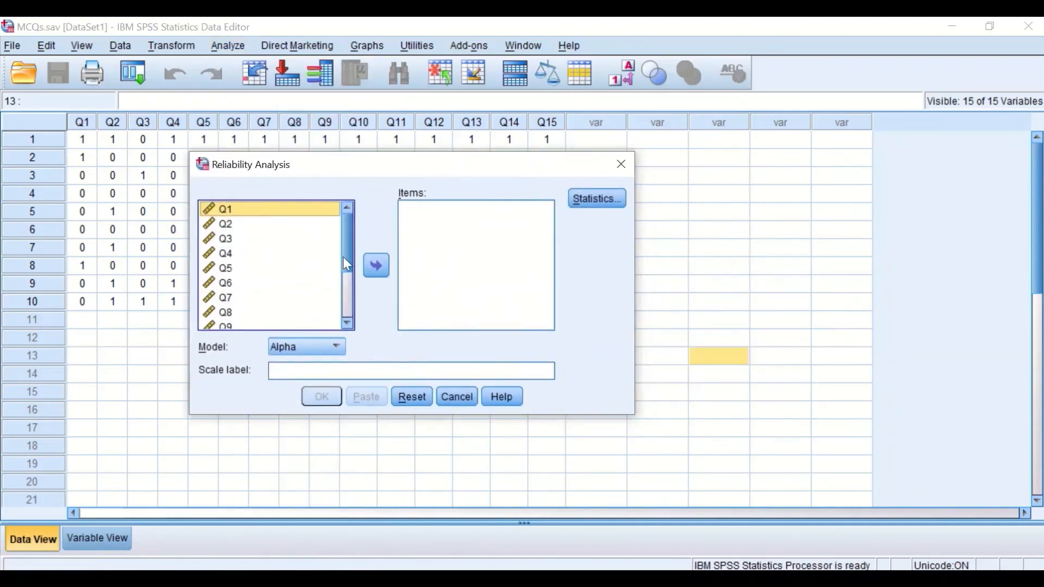
- Add all fifteen questions, Q1 to Q15, to the reliability analysis items and keep Alpha as the model
mouse_move(347, 228)
mouse_down()
mouse_move(346, 290)
mouse_move(340, 214)
mouse_up()
key(ctrl+a)
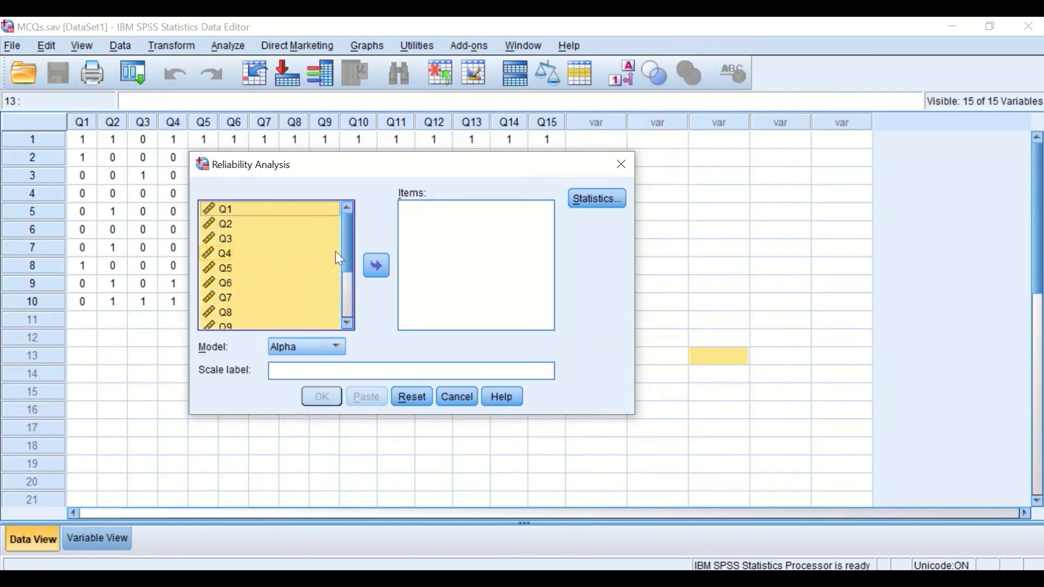
click(377, 266)
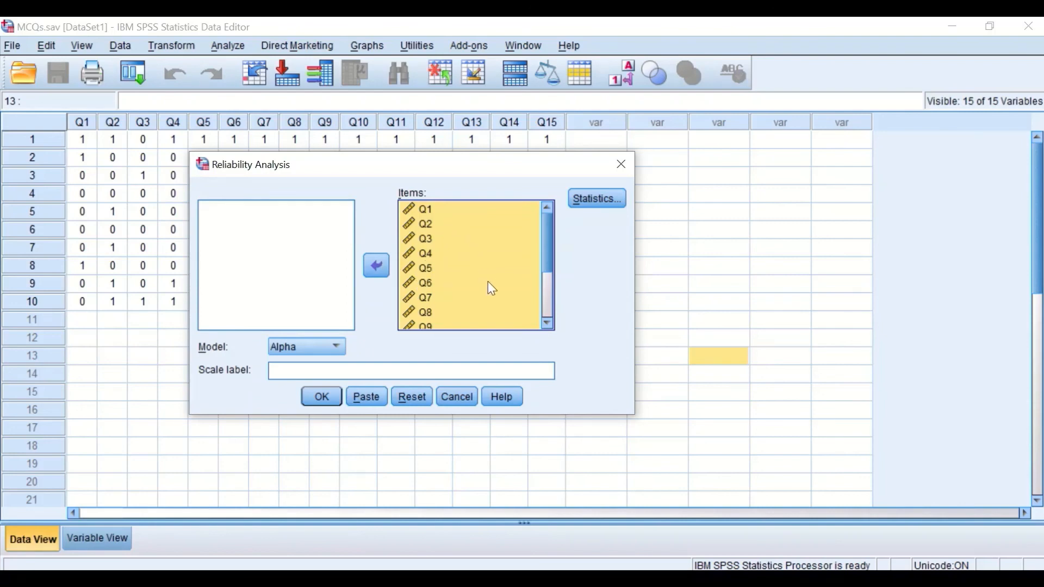
click(336, 345)
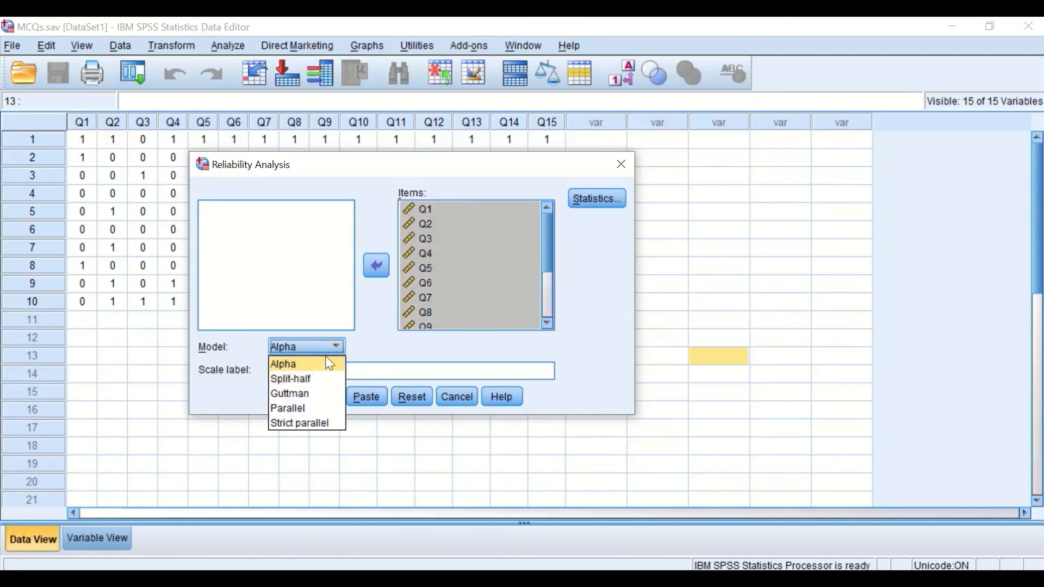
click(375, 348)
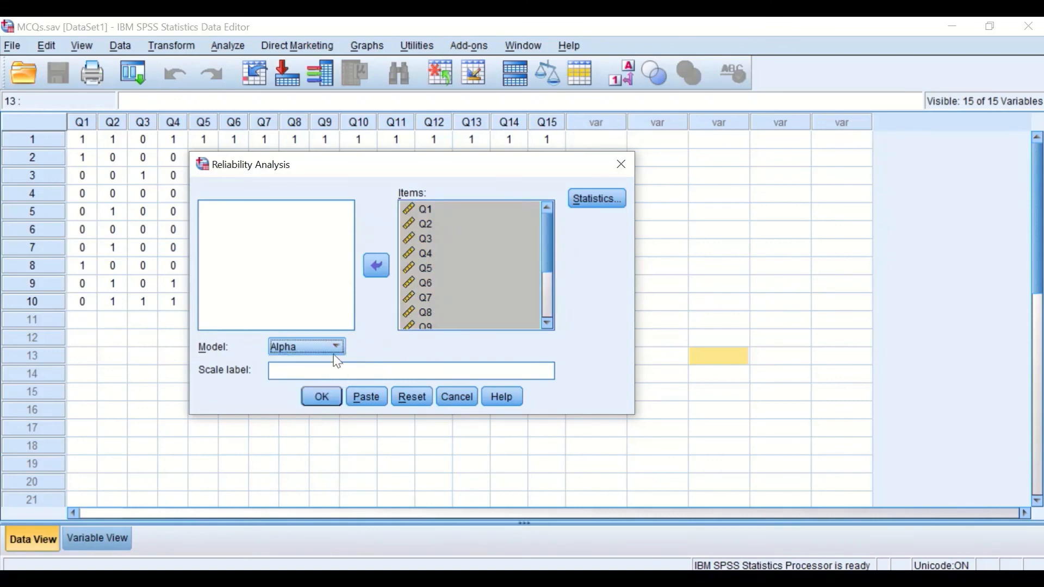
- Request the Scale if item deleted descriptives and the F test ANOVA table, and run the reliability analysis
click(603, 199)
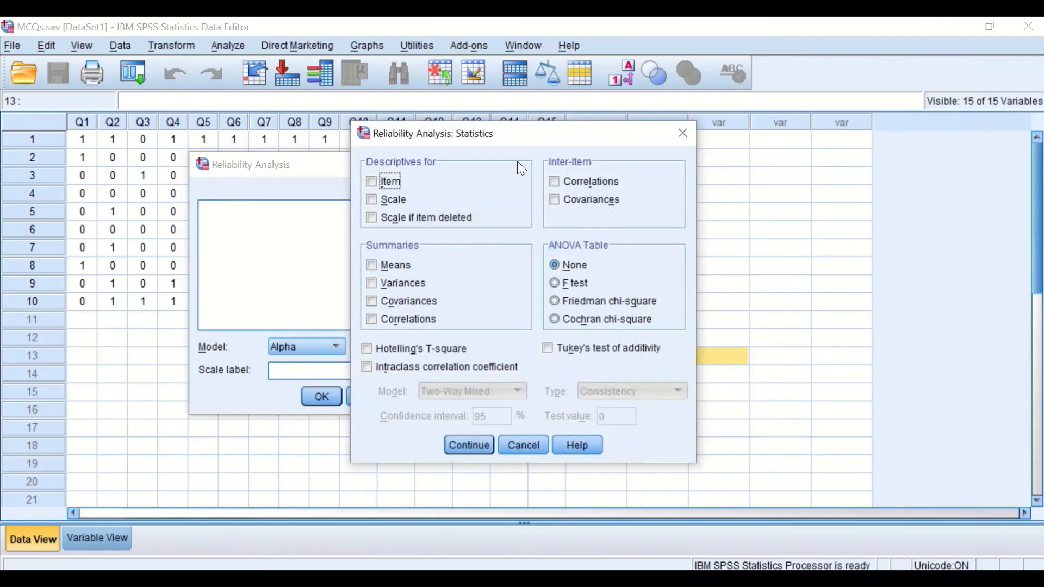
drag(542, 141, 482, 141)
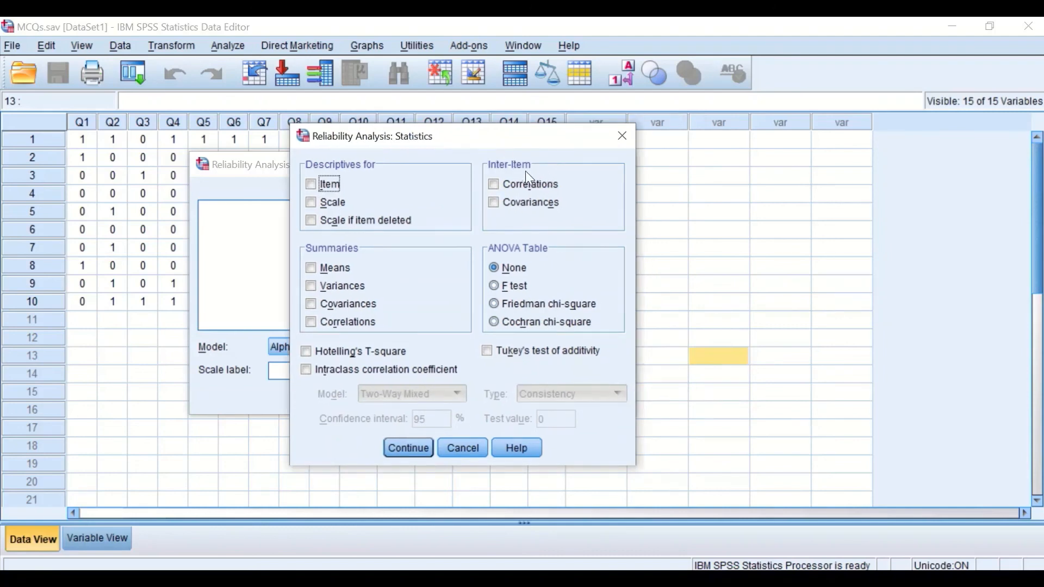
click(312, 221)
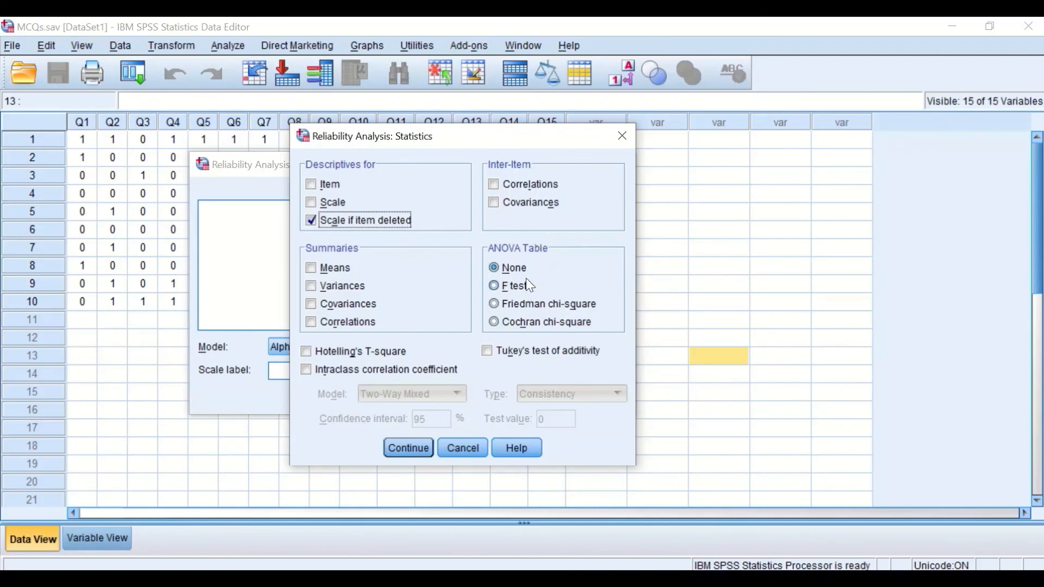
click(496, 286)
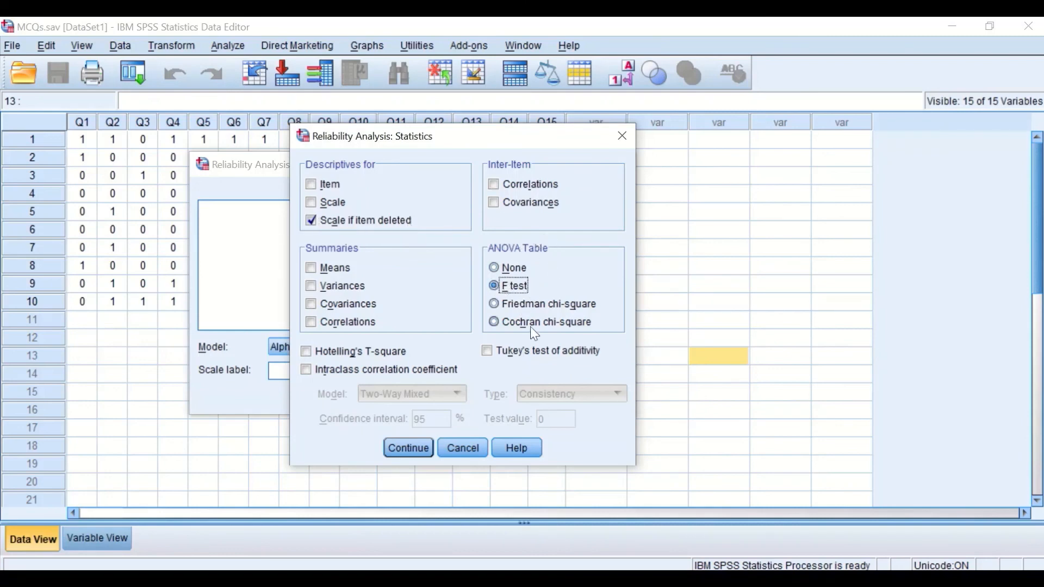
click(408, 448)
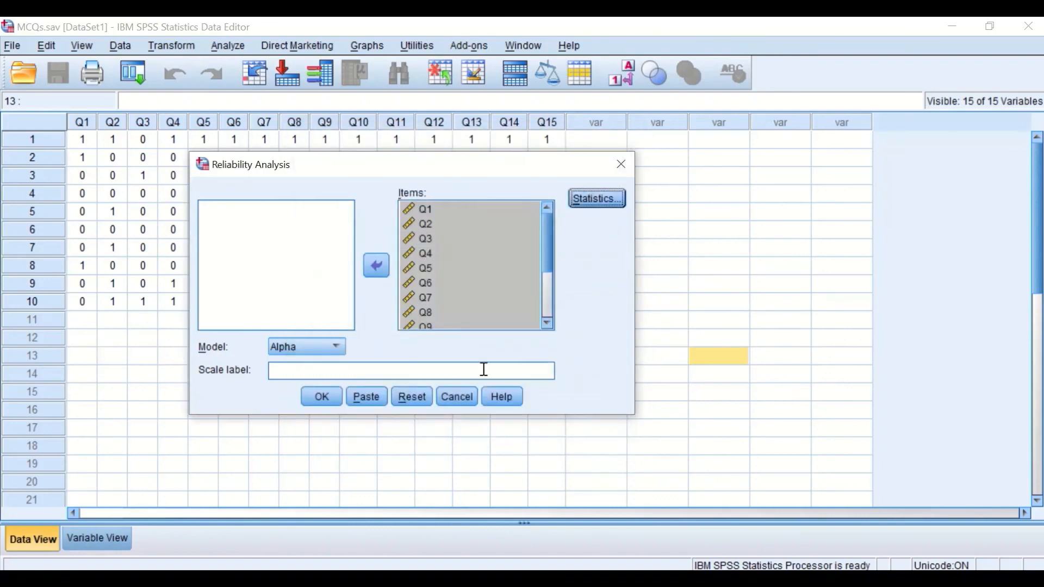
click(324, 397)
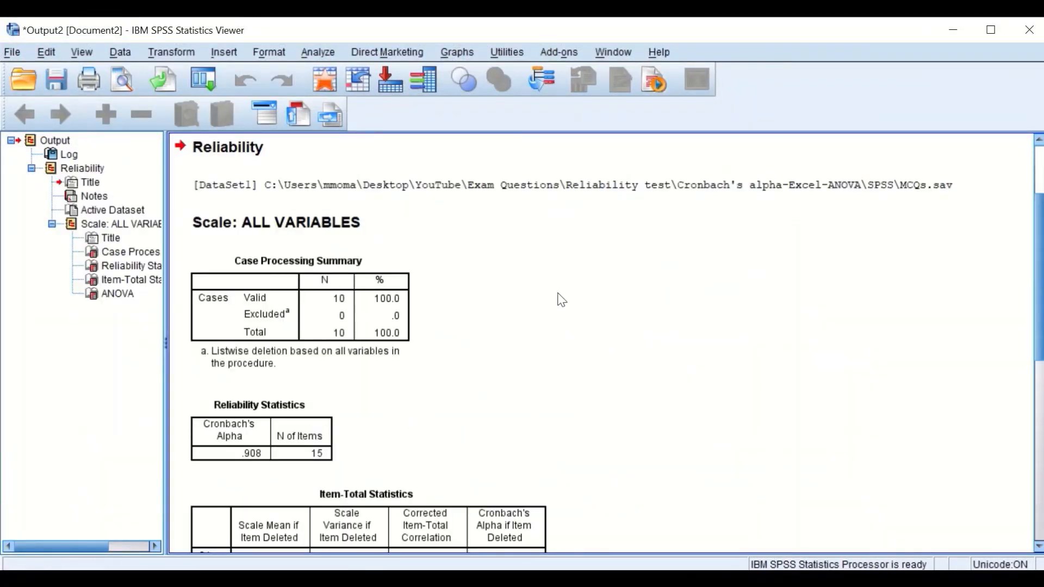
- Examine the Case Processing Summary and Reliability Statistics tables in the output for Cronbach's alpha and the number of items
scroll(569, 296, down, 3)
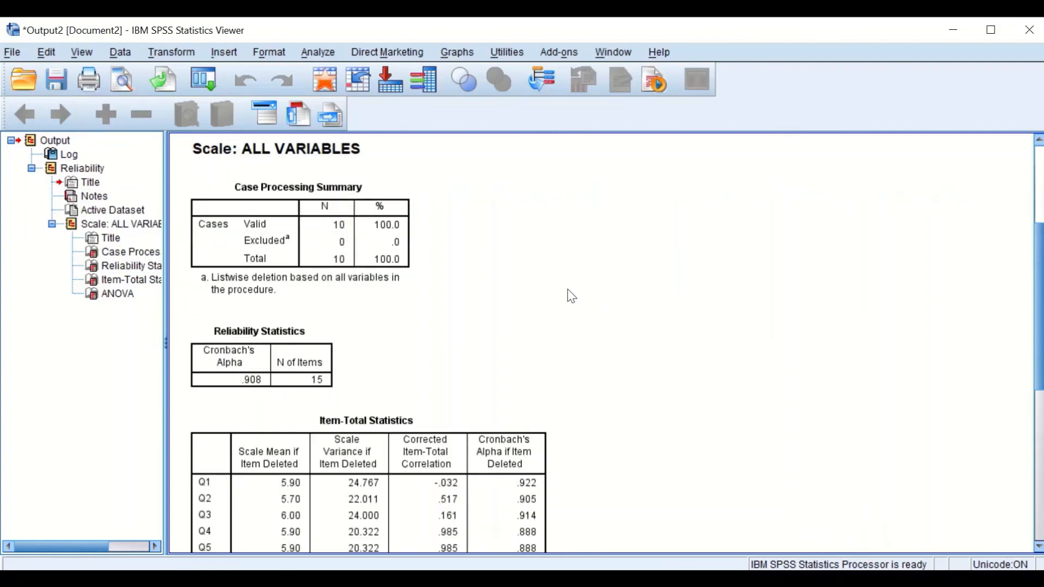
scroll(570, 295, down, 3)
scroll(570, 295, up, 10)
scroll(571, 296, down, 15)
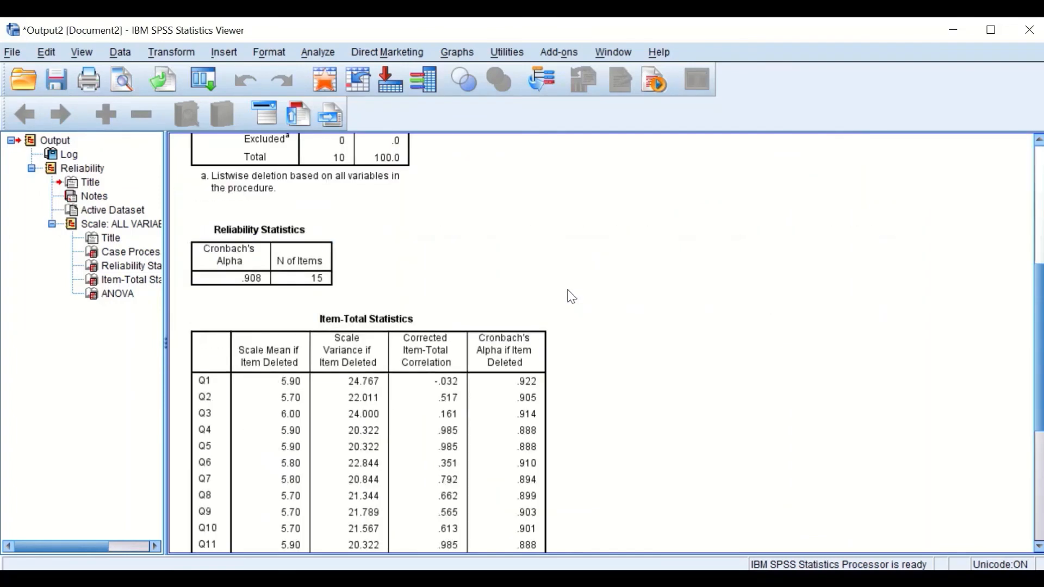
scroll(571, 296, up, 10)
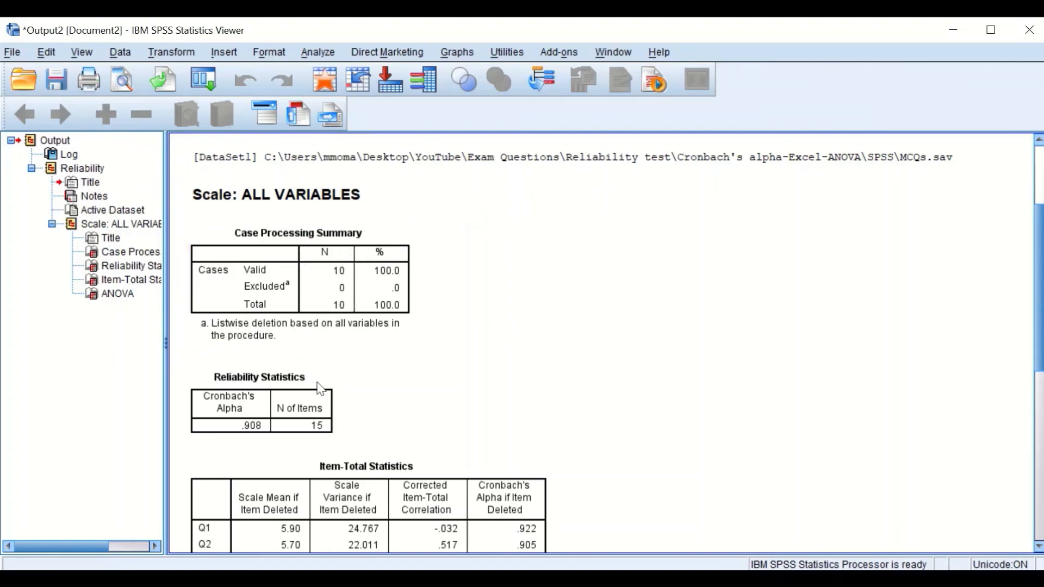
scroll(321, 395, down, 3)
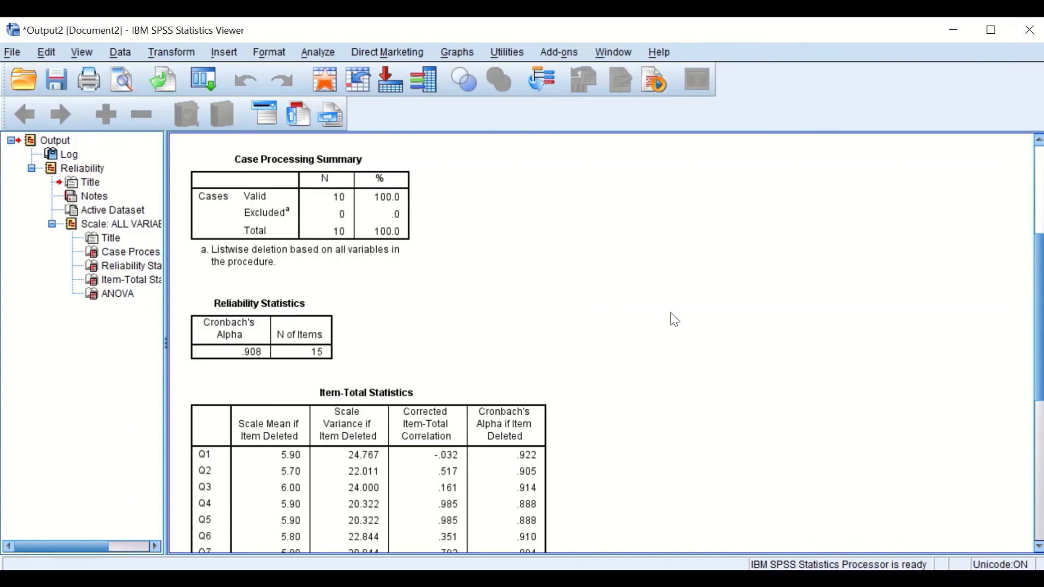
scroll(671, 319, down, 3)
scroll(688, 261, up, 3)
scroll(710, 351, down, 1)
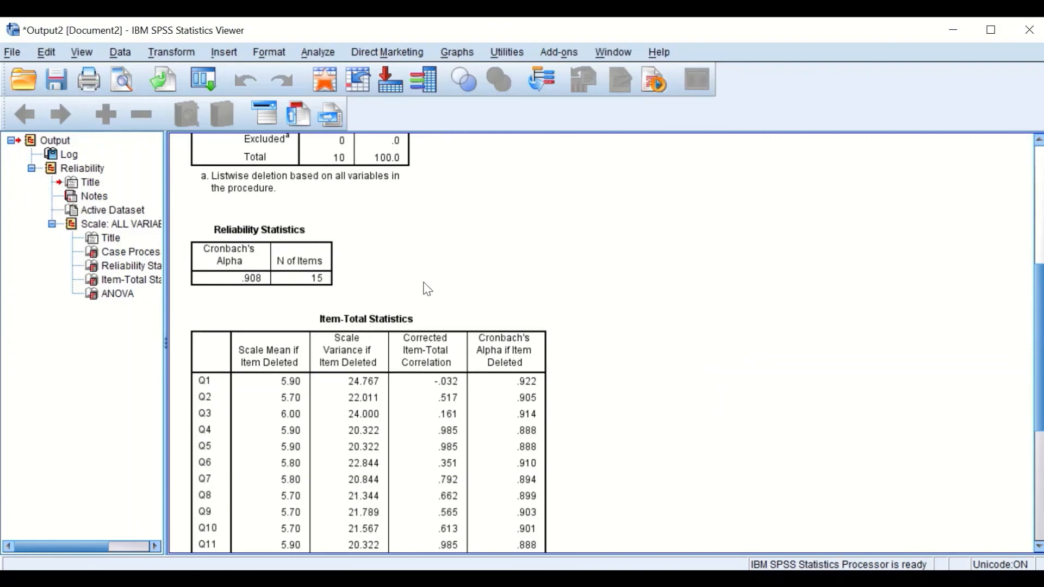
- Examine Cronbach's Alpha if Item Deleted for each question in the Item-Total Statistics and compare it with the overall alpha
scroll(481, 294, down, 2)
click(482, 294)
scroll(482, 293, up, 1)
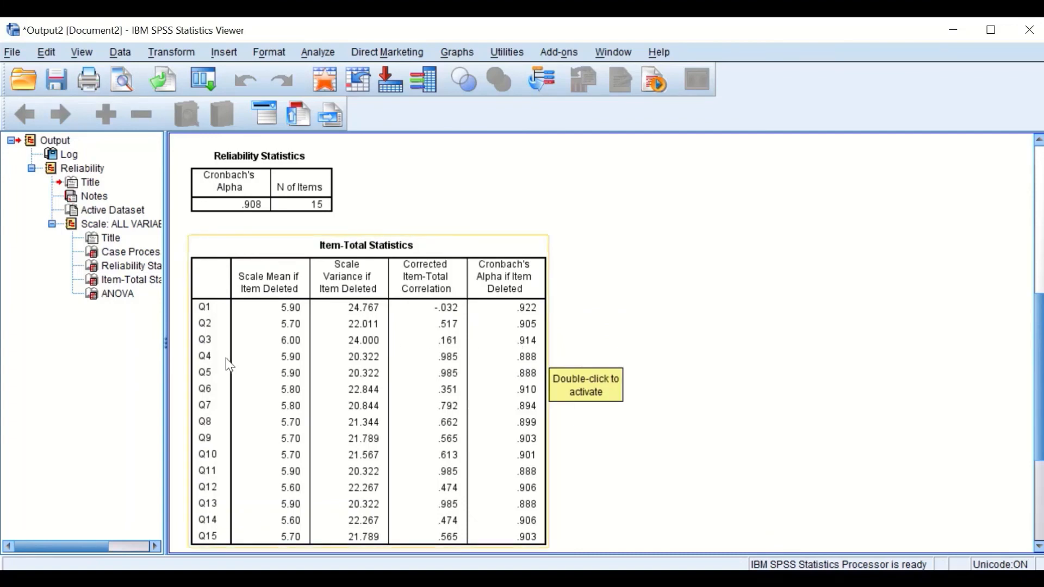
scroll(229, 359, up, 1)
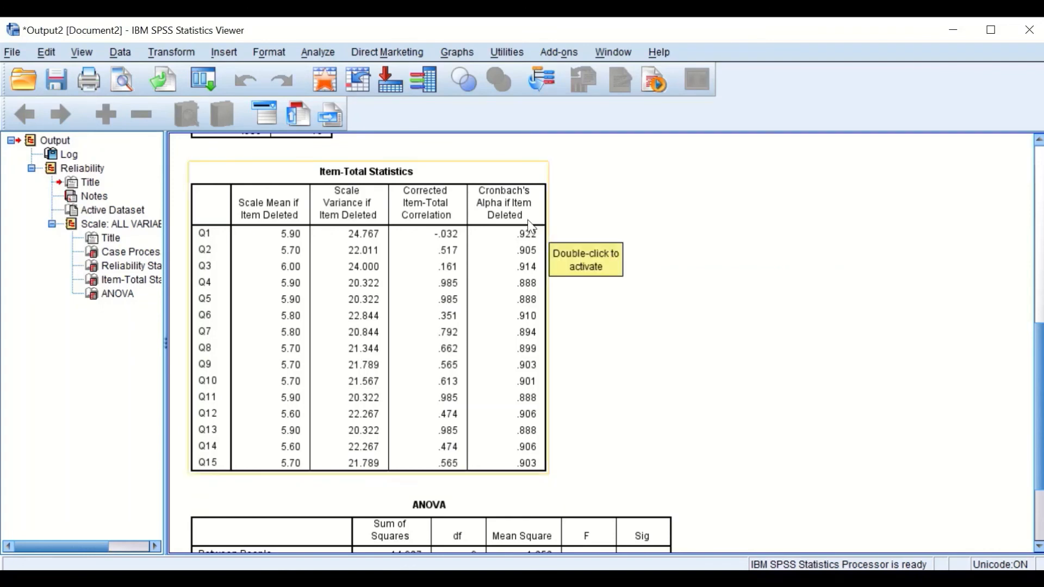
scroll(505, 252, up, 5)
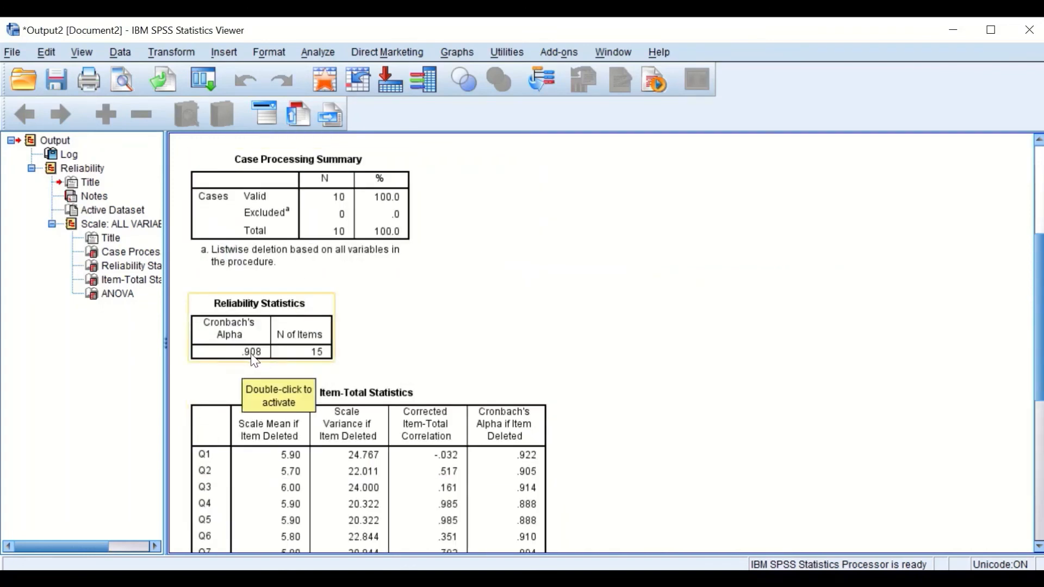
scroll(466, 384, down, 5)
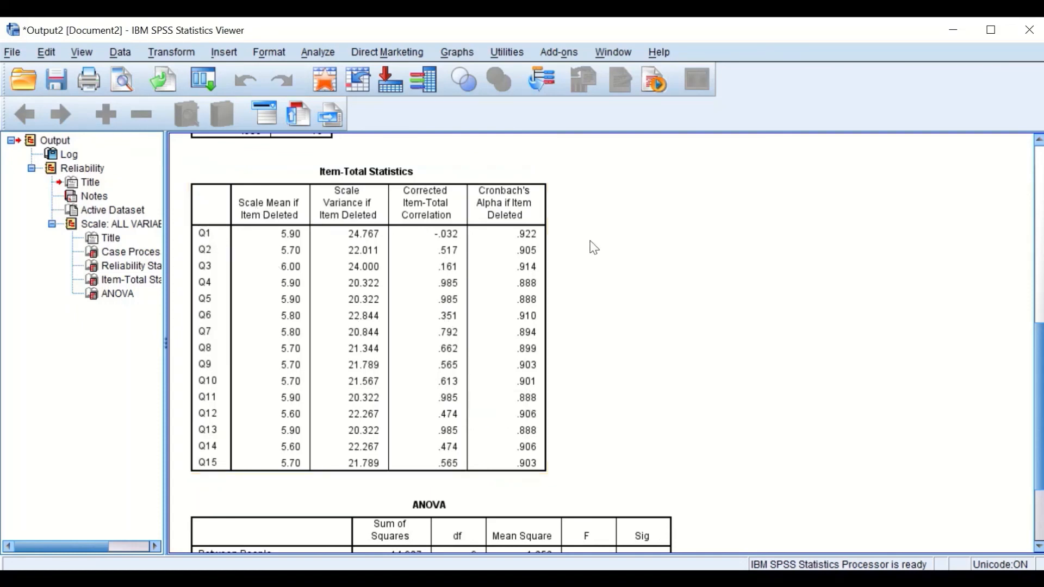
scroll(585, 236, up, 2)
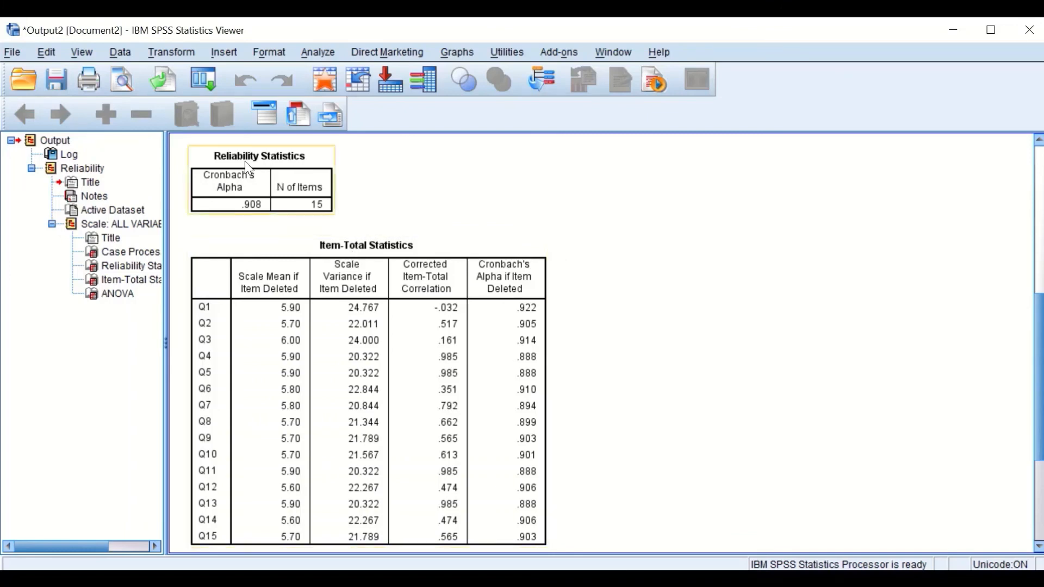
- Rerun the Reliability Analysis with Q1 removed from the items
click(318, 52)
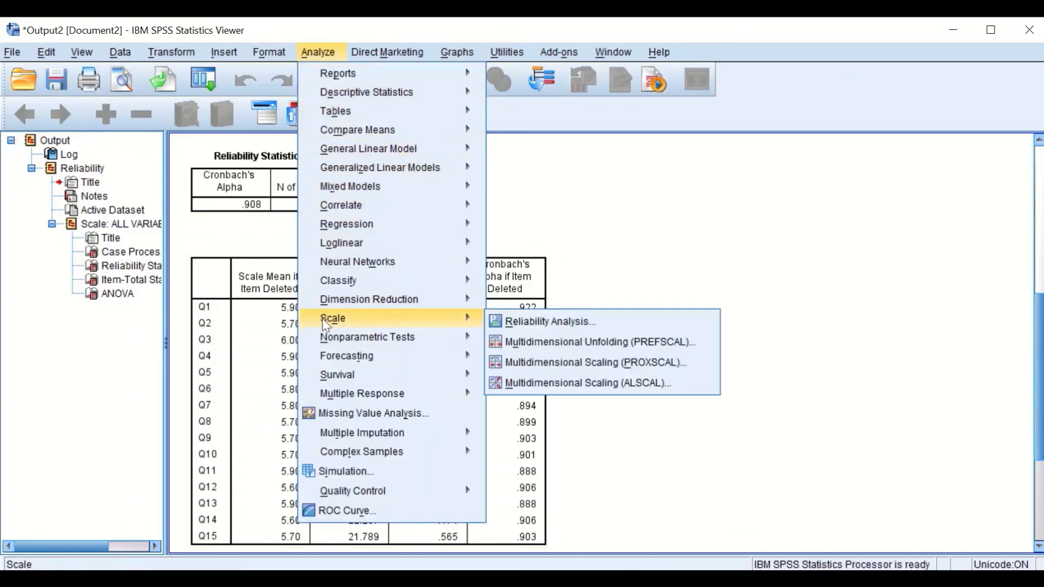
mouse_move(455, 318)
click(513, 317)
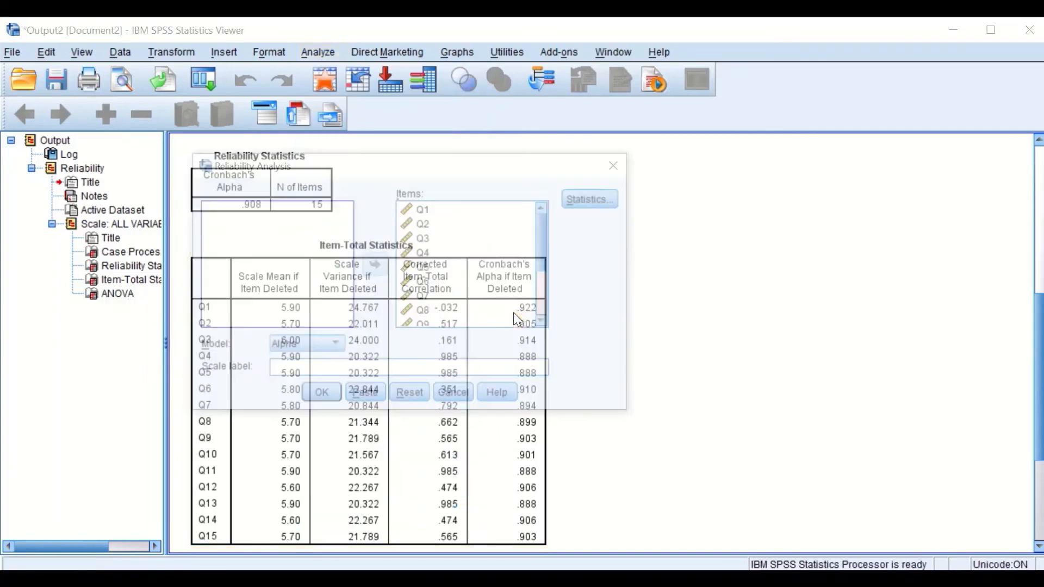
click(425, 213)
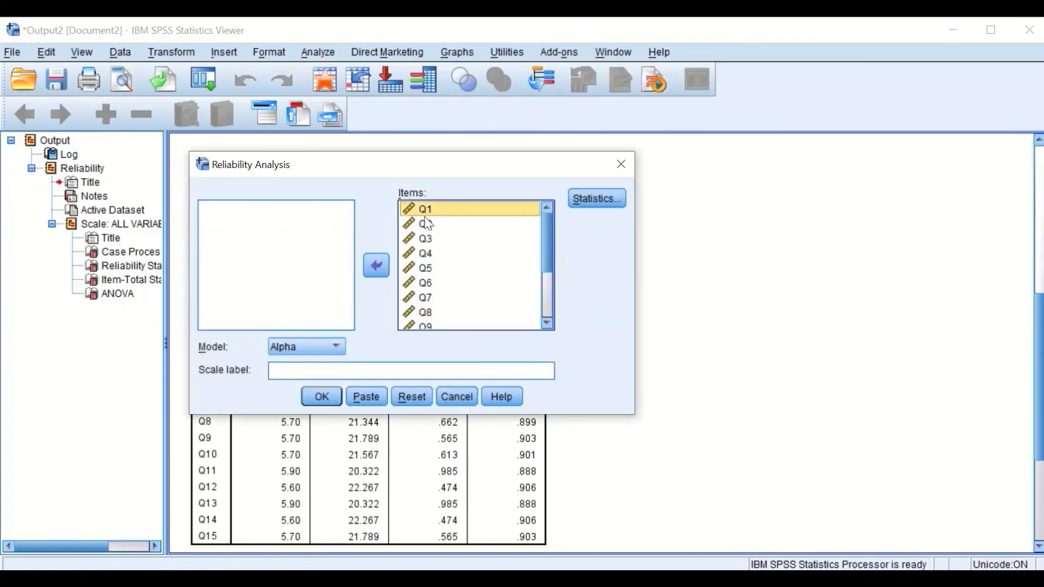
click(376, 267)
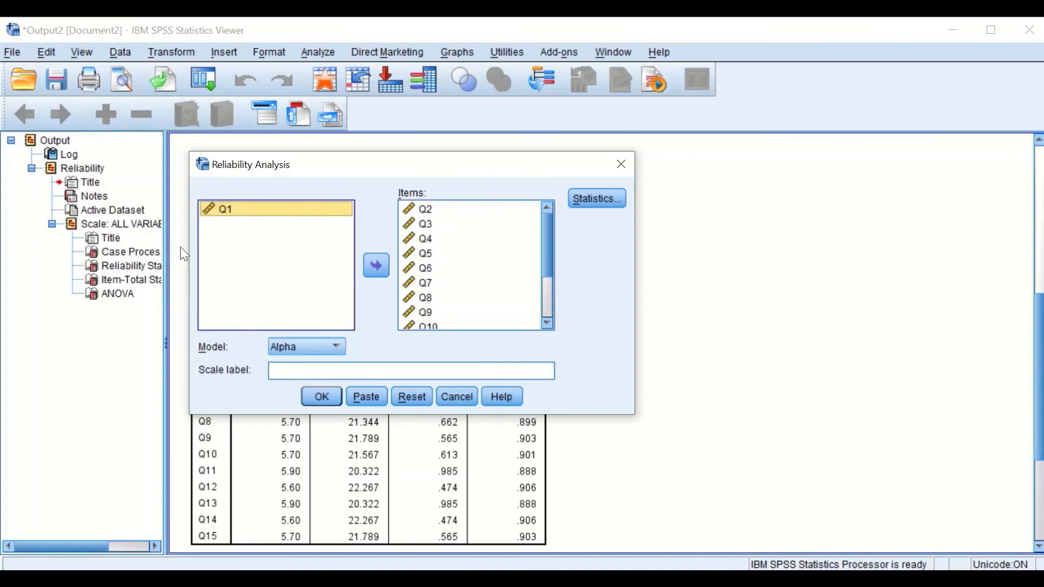
click(322, 398)
- Check Cronbach's alpha and the number of items in the output of the analysis without Q1
scroll(660, 317, down, 3)
scroll(497, 292, up, 5)
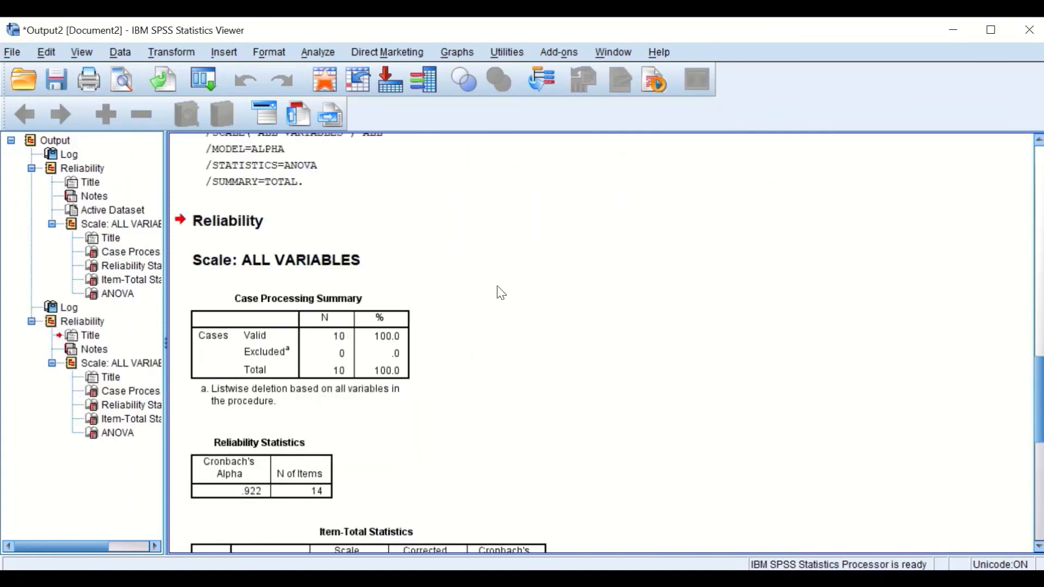
click(362, 381)
scroll(331, 331, down, 3)
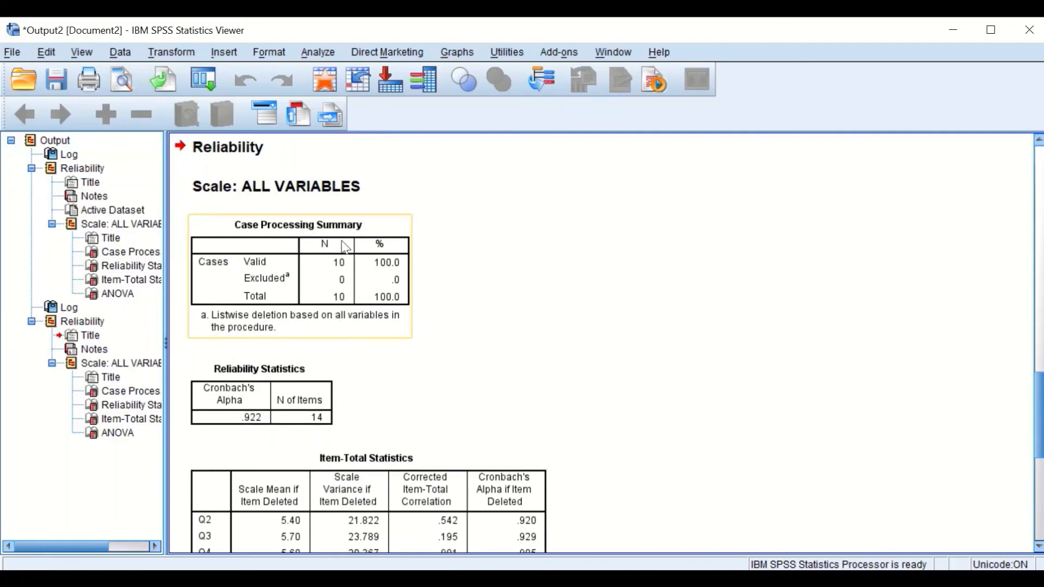
click(363, 368)
scroll(353, 412, down, 3)
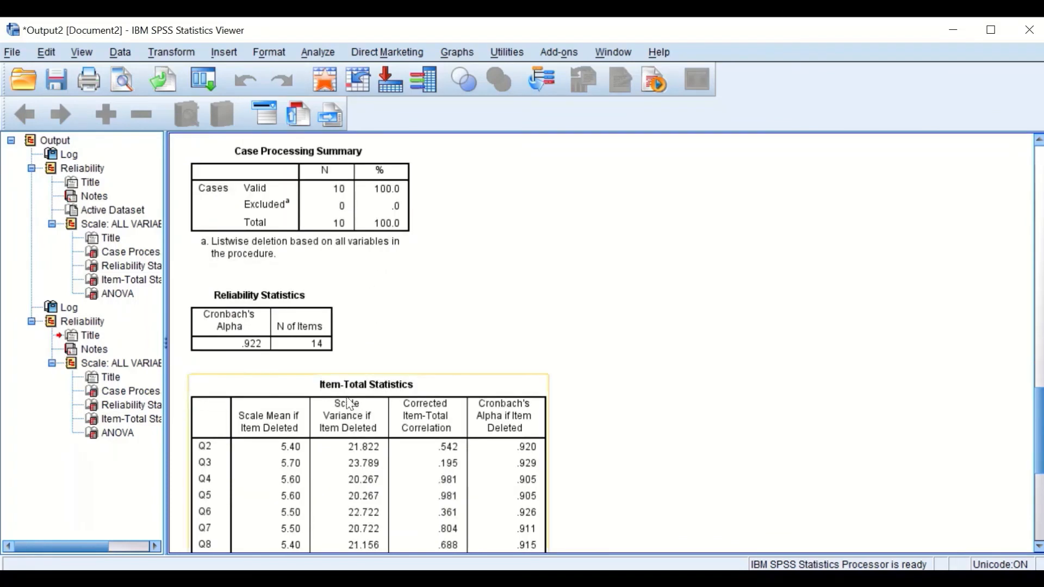
click(295, 295)
click(325, 369)
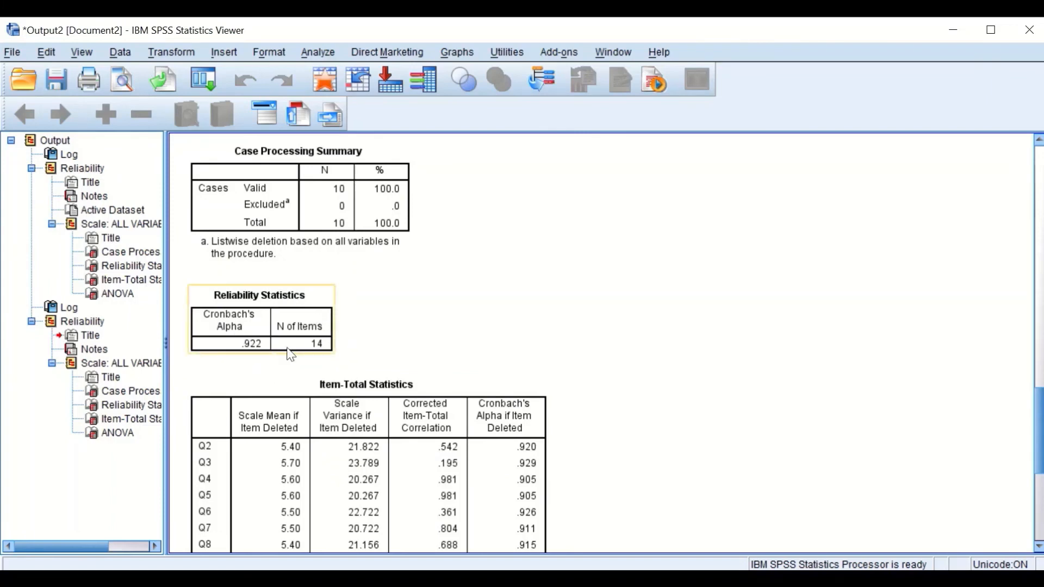
- Compare Cronbach's alpha between the 15-item and 14-item analyses, and review the Item-Total Statistics of the 14-item run
scroll(330, 364, up, 20)
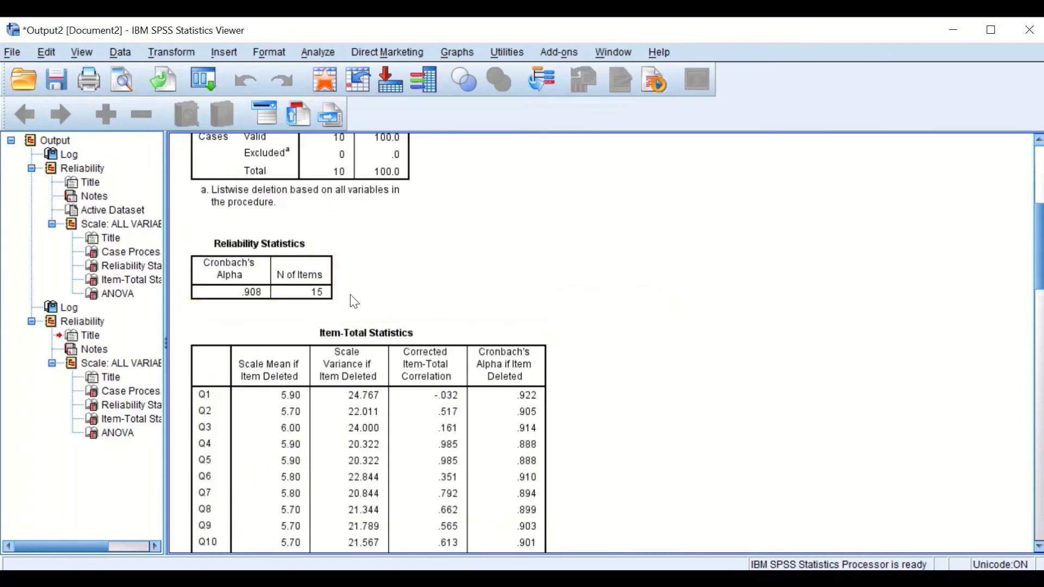
scroll(324, 301, down, 1)
scroll(325, 301, down, 18)
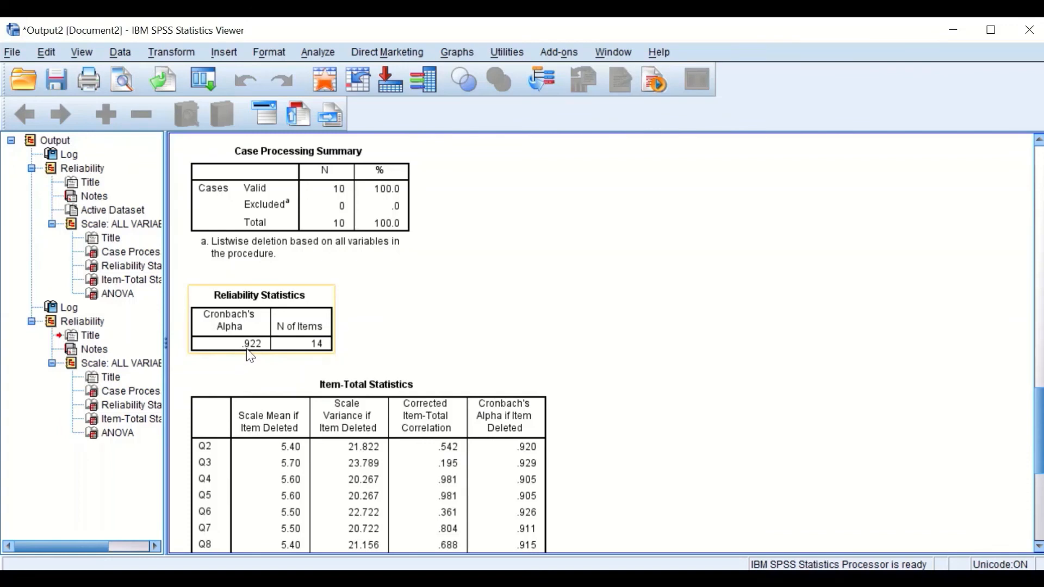
scroll(257, 355, up, 15)
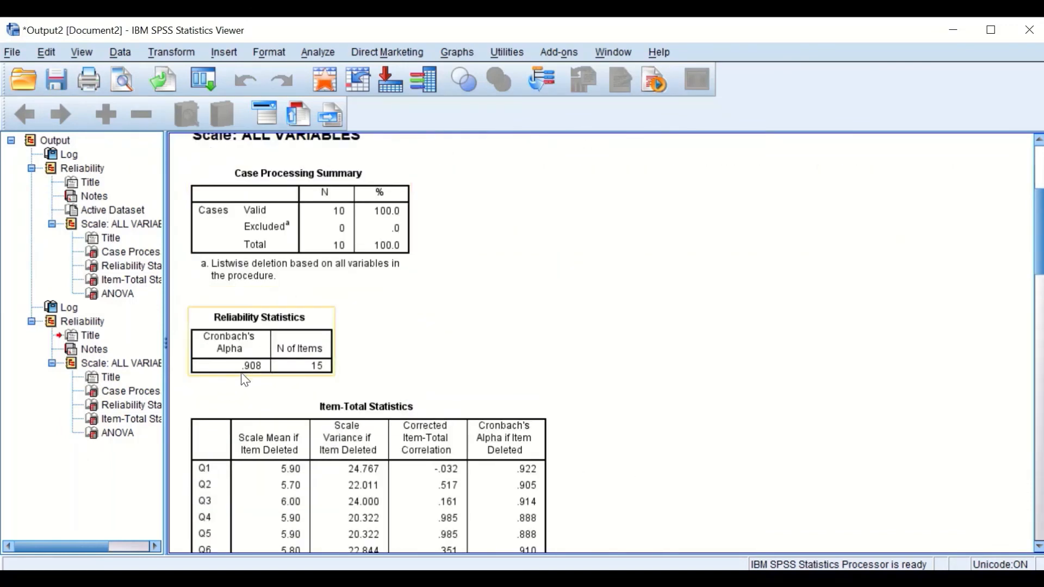
scroll(261, 371, down, 15)
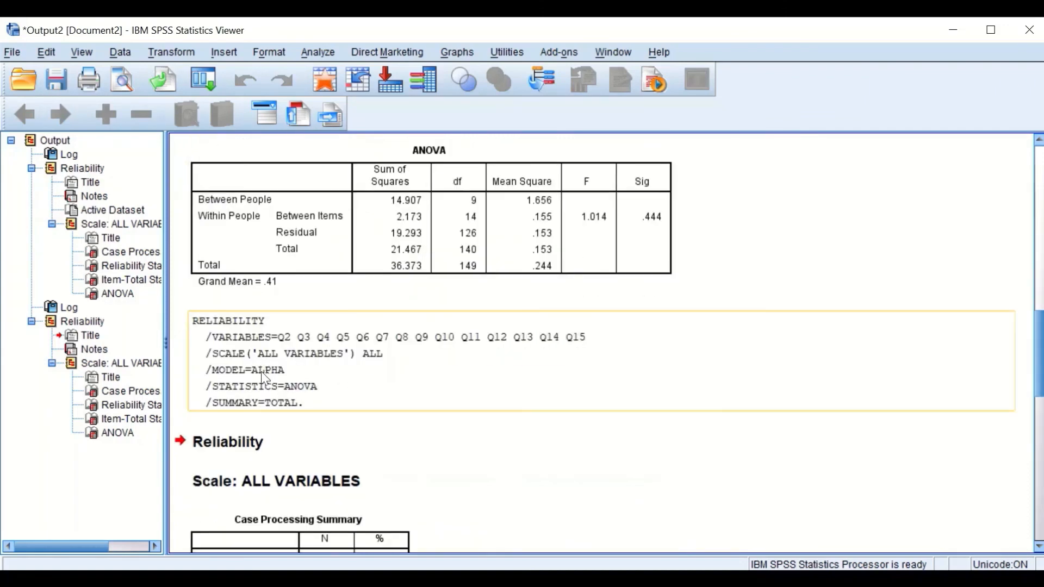
scroll(277, 372, down, 6)
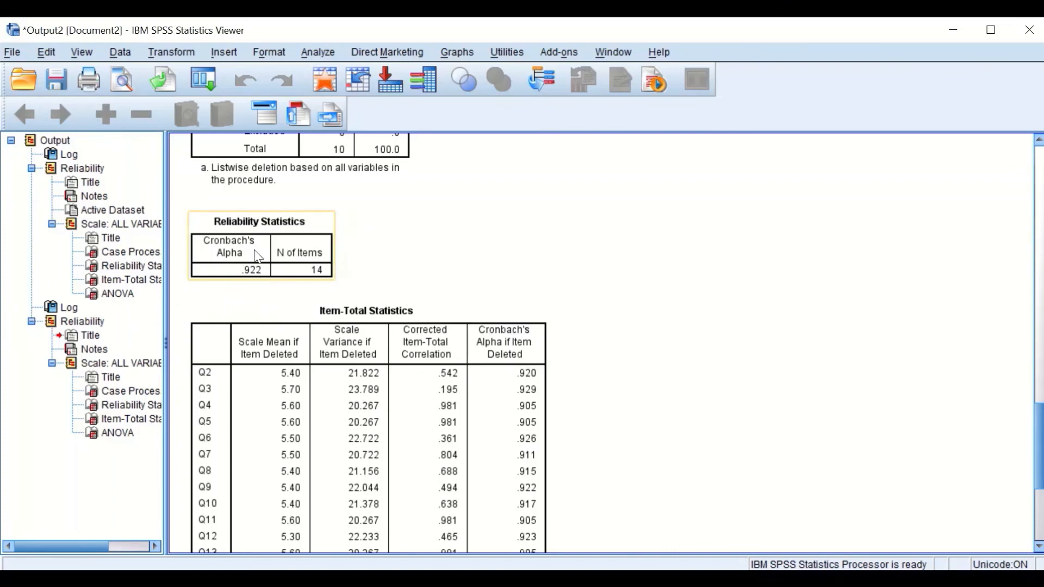
scroll(286, 301, down, 5)
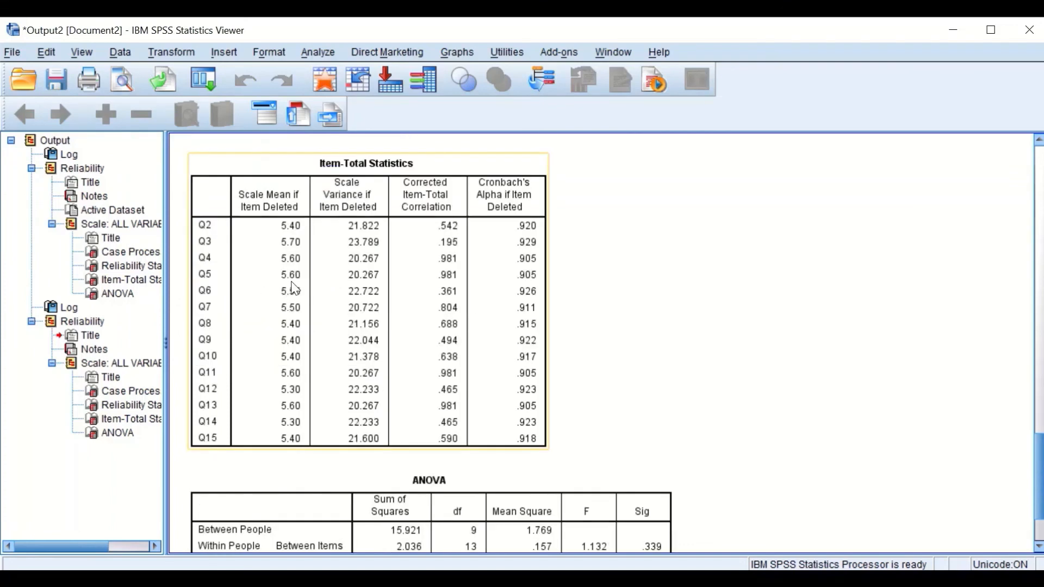
scroll(435, 278, up, 3)
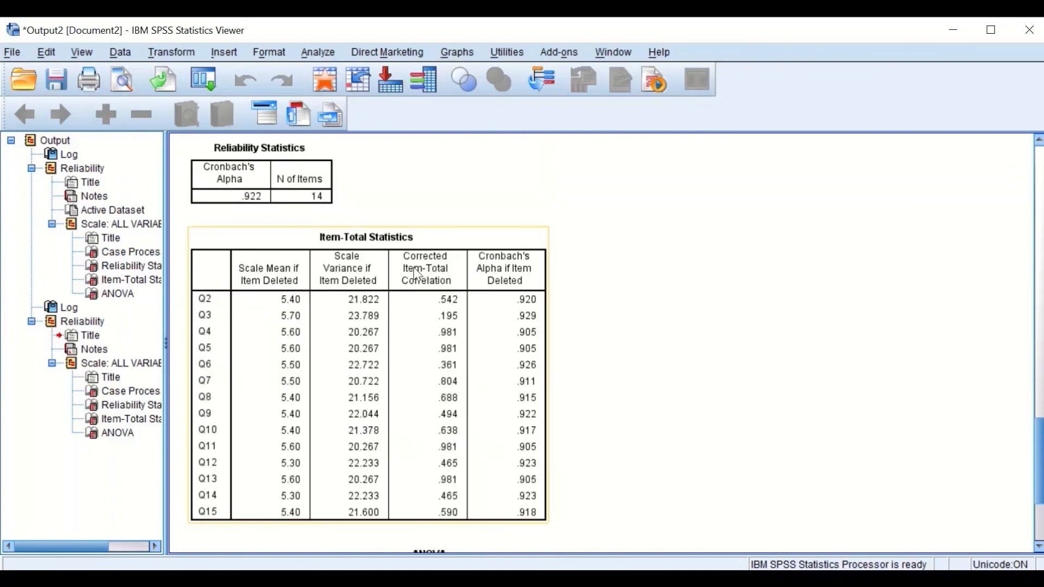
- Review the outputs of the 14-item and 15-item analyses, focusing on the 15-item Case Processing Summary and Reliability Statistics
scroll(484, 321, up, 3)
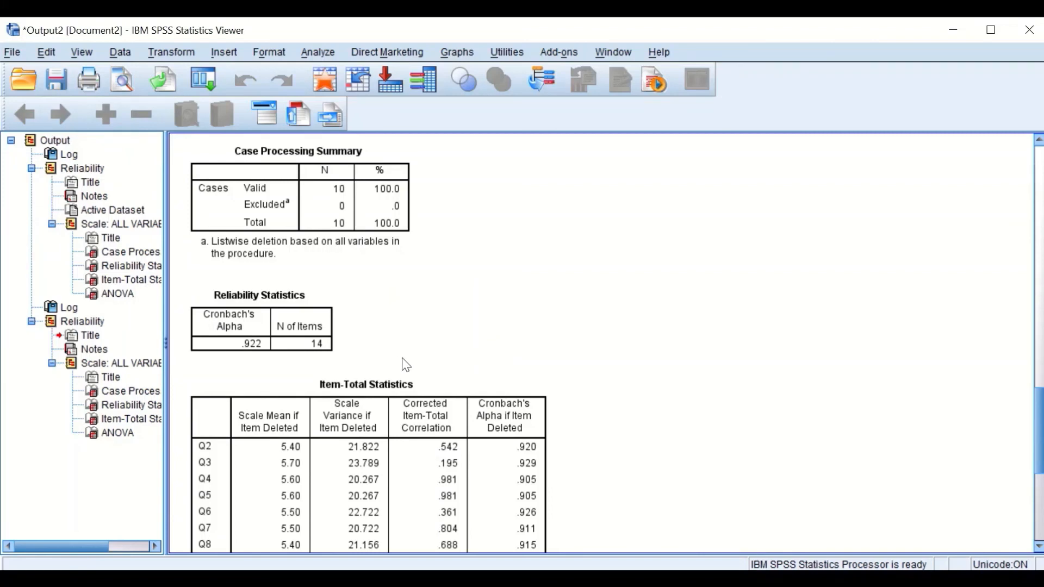
scroll(435, 360, up, 2)
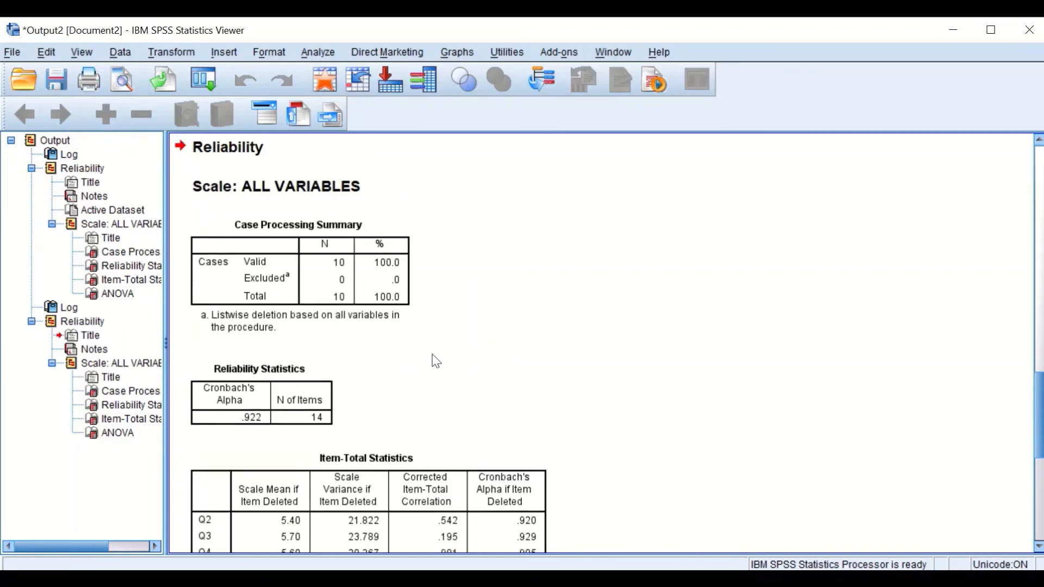
scroll(491, 452, up, 5)
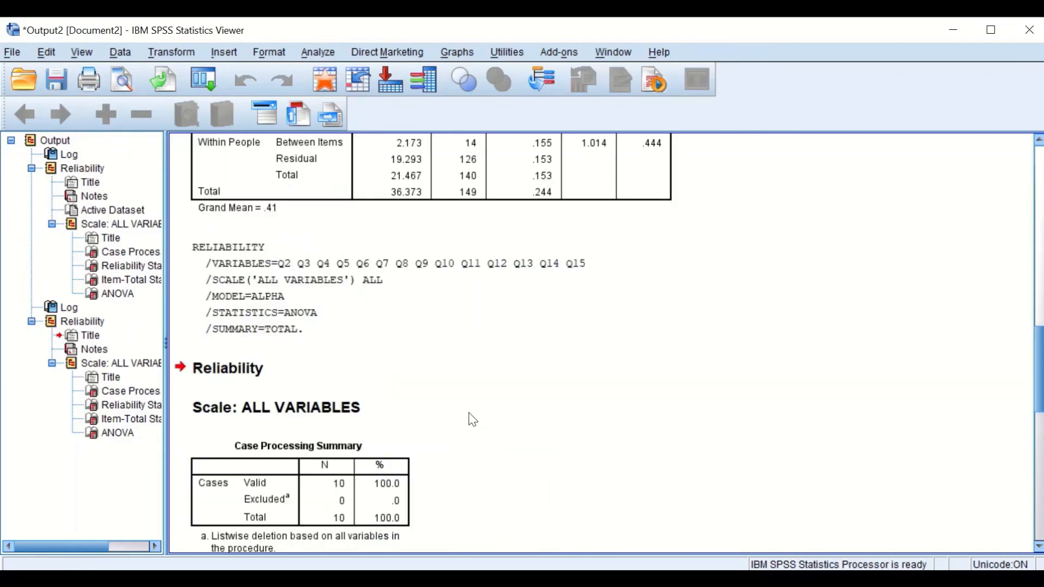
scroll(467, 416, up, 5)
scroll(466, 403, up, 10)
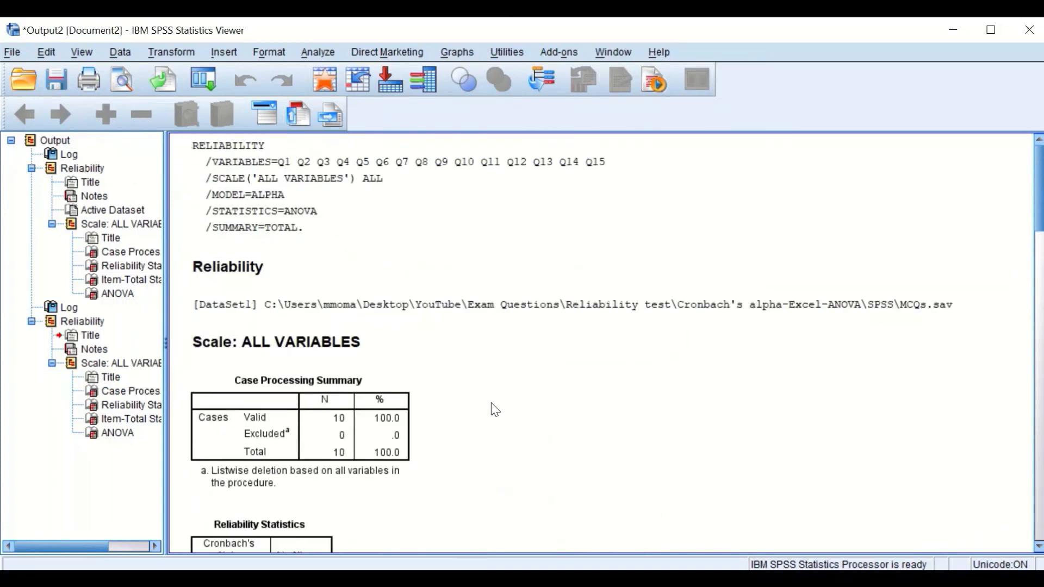
scroll(490, 410, down, 2)
scroll(418, 381, down, 2)
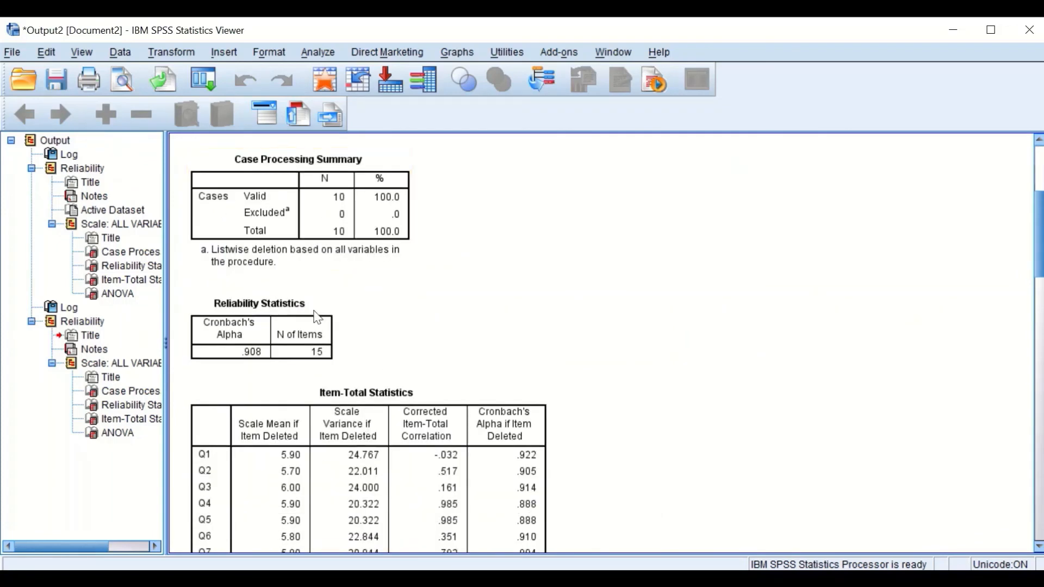
scroll(346, 320, down, 2)
scroll(382, 330, up, 4)
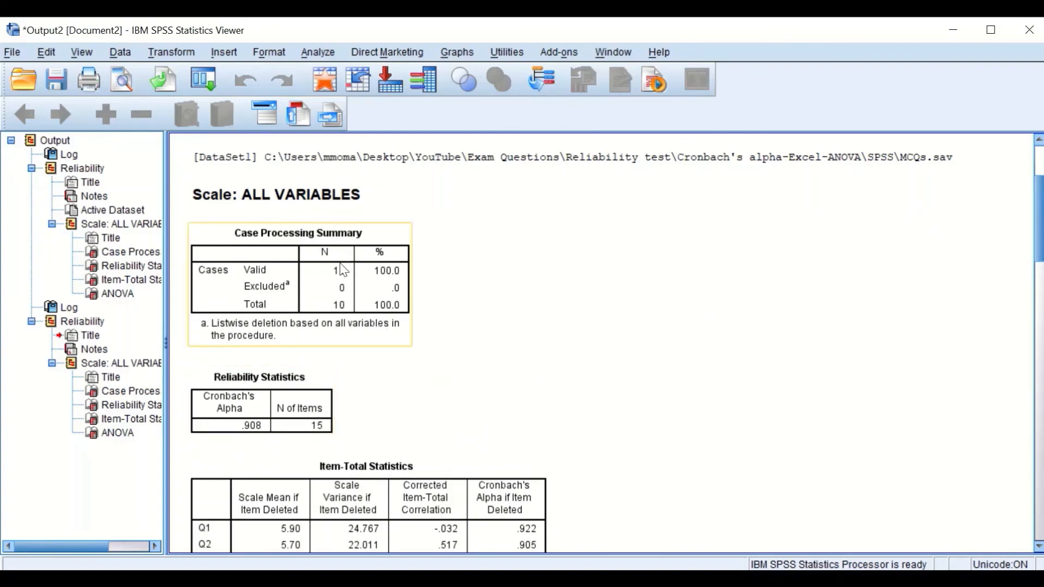
- Open the Calculator app over the output showing the ANOVA table of the 15-item analysis
scroll(435, 331, down, 5)
scroll(491, 333, down, 3)
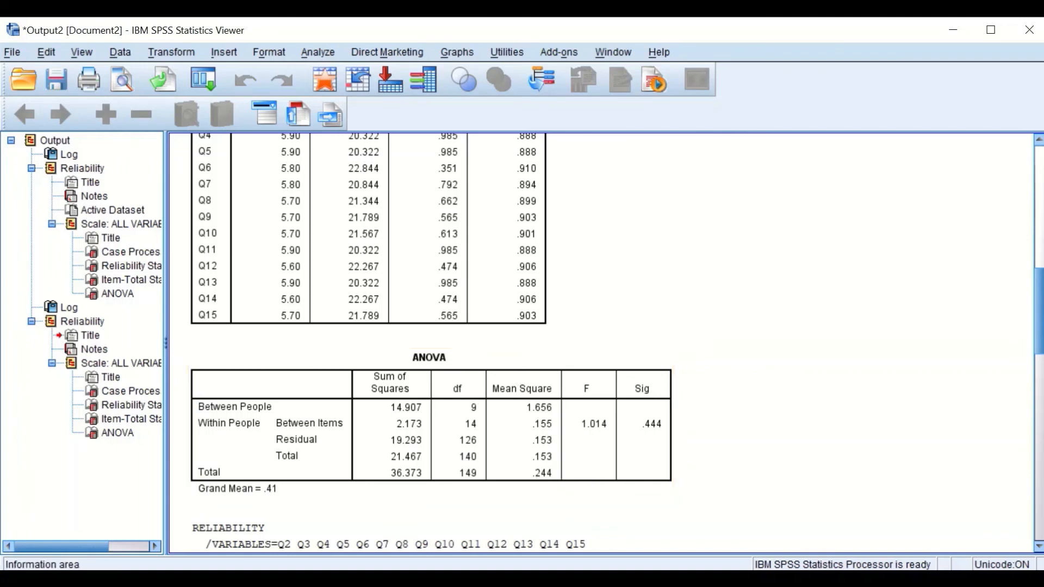
key(super)
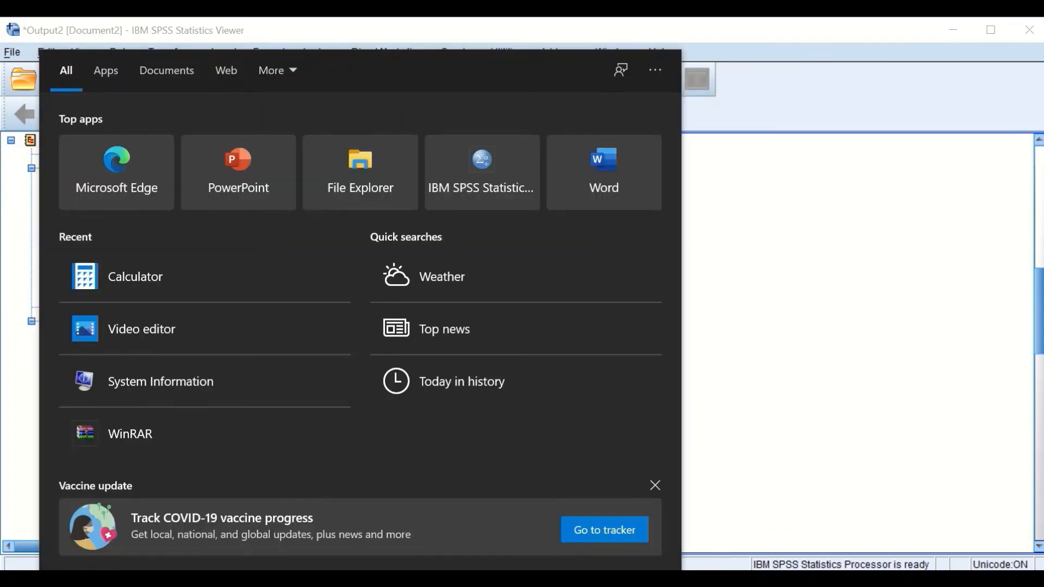
text(cal)
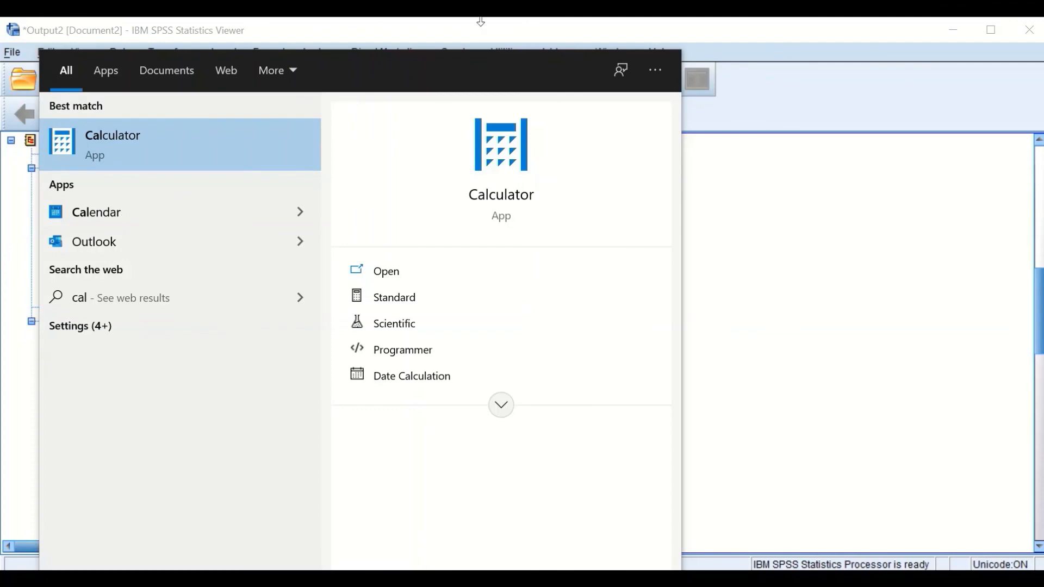
click(502, 214)
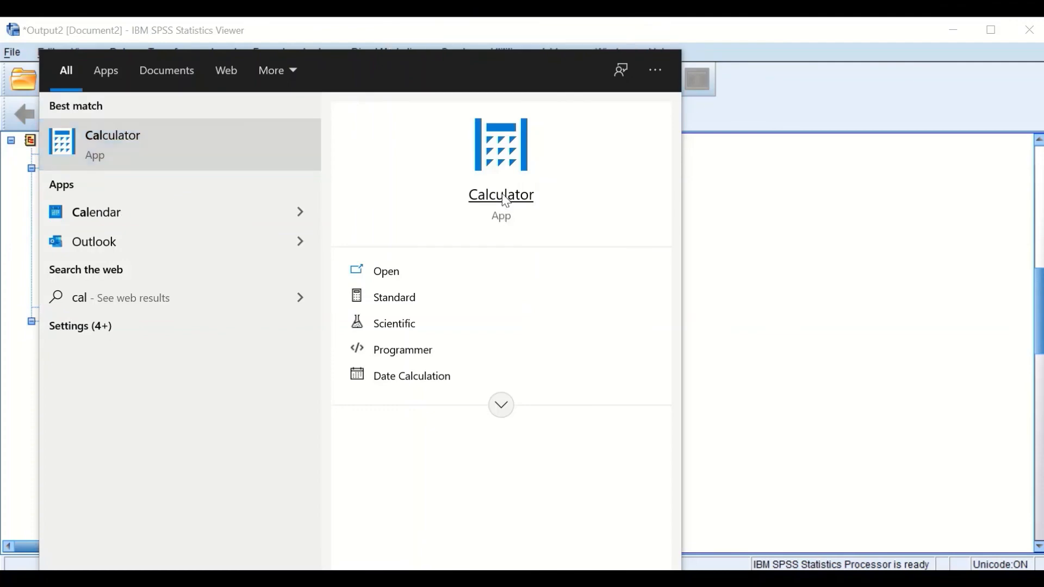
drag(645, 129, 167, 101)
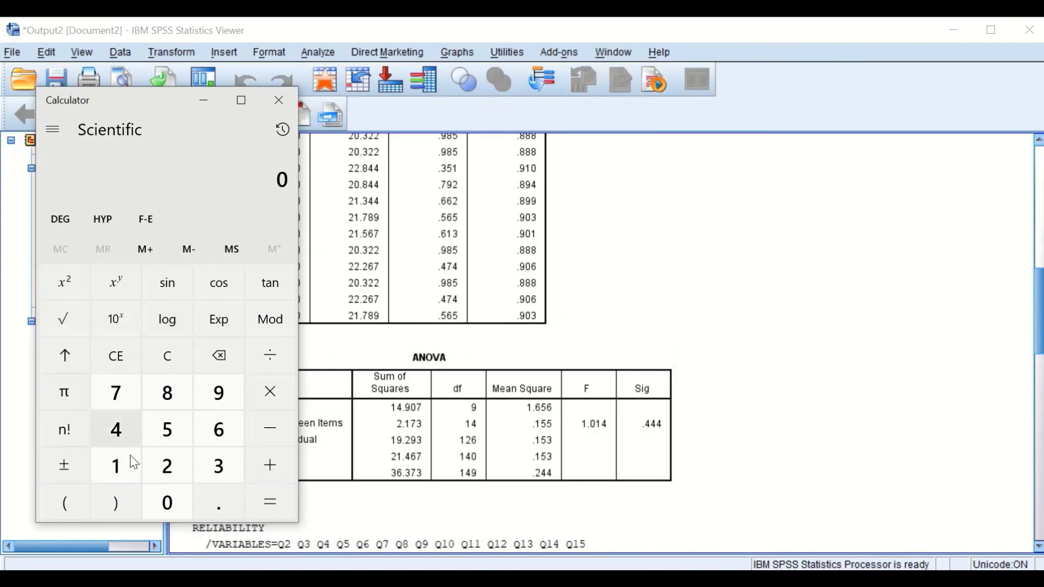
- Enter 1 − 0.153 in Calculator, using the residual mean square, and place its window clear of the ANOVA table
click(110, 466)
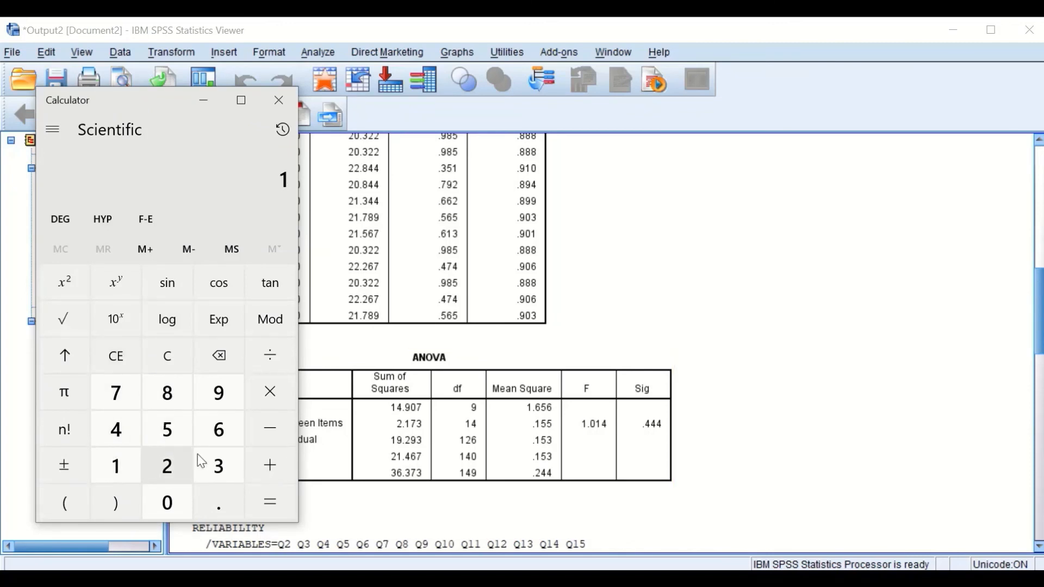
click(484, 440)
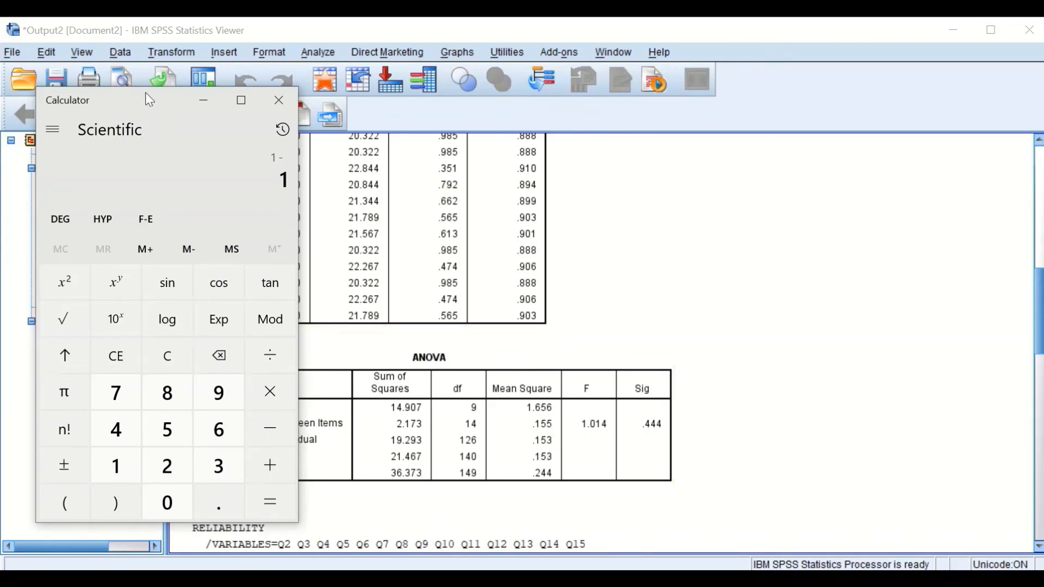
drag(150, 100, 851, 105)
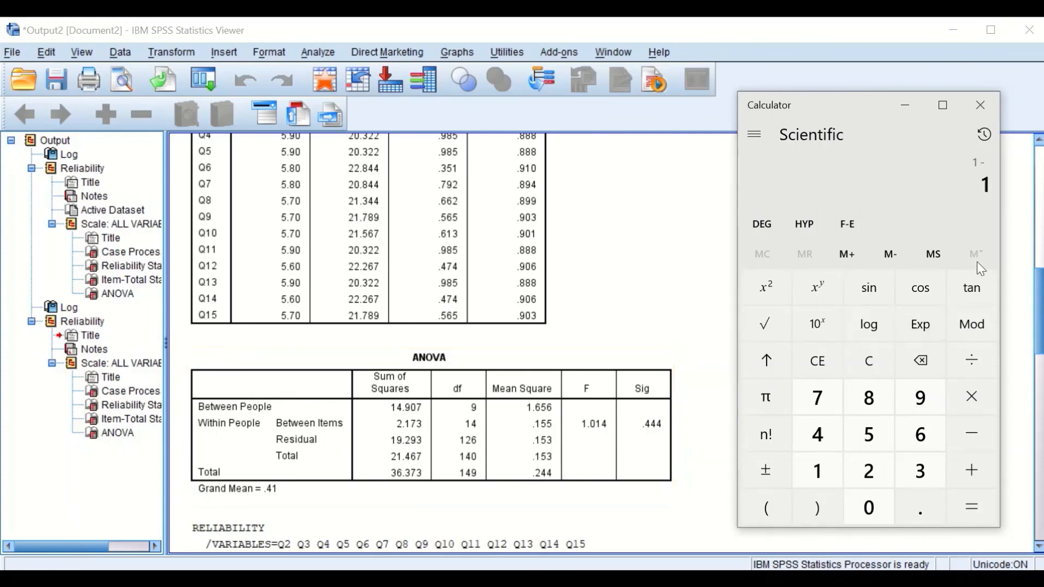
click(913, 504)
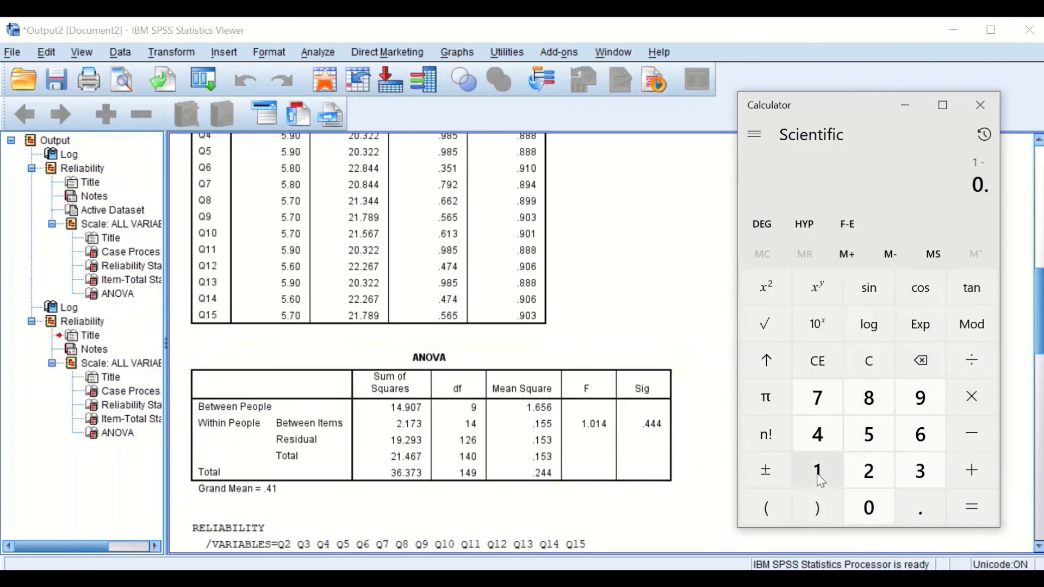
click(821, 481)
click(869, 438)
click(918, 477)
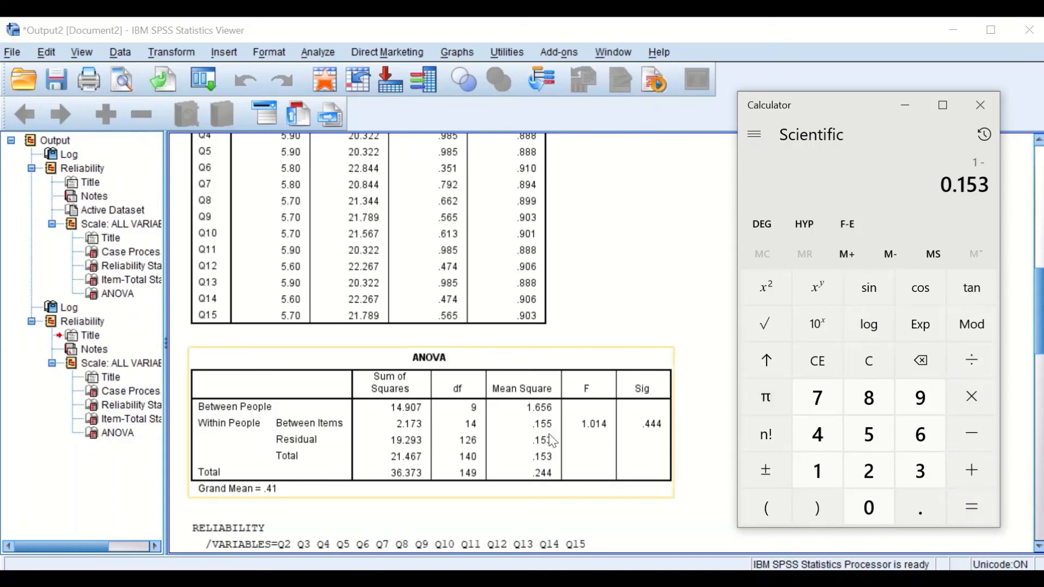
- Divide 0.153 by 1.65, the between-people mean square, and evaluate the alpha formula 1 − 0.153 ÷ 1.65
click(979, 360)
click(624, 424)
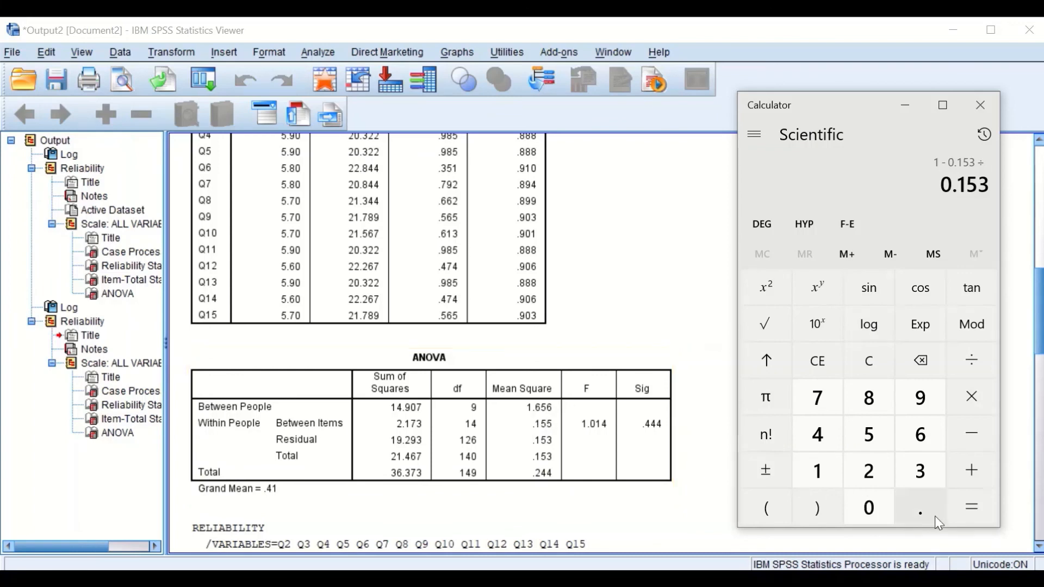
click(816, 476)
click(920, 506)
click(923, 443)
click(889, 438)
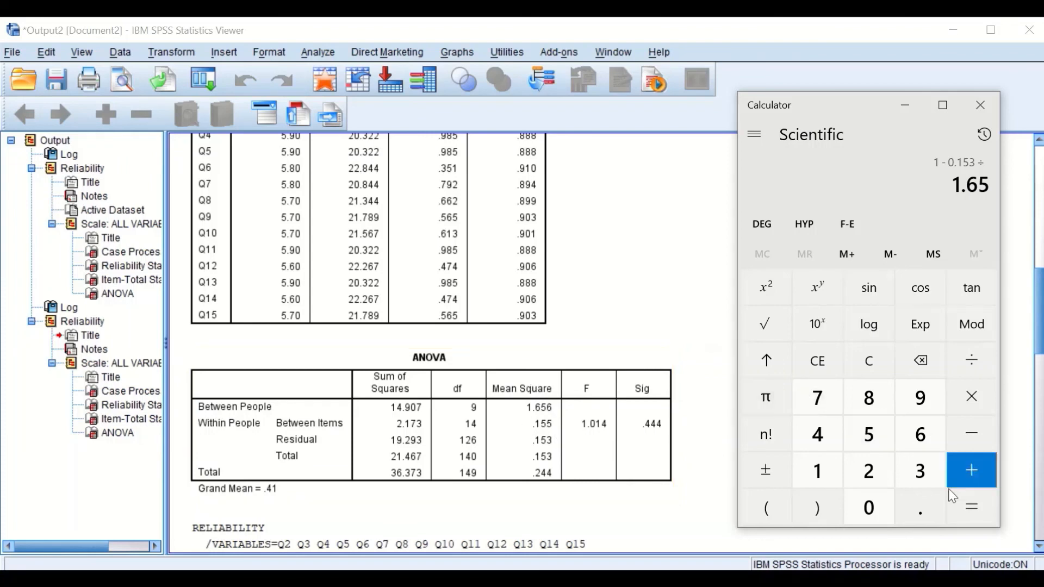
click(975, 508)
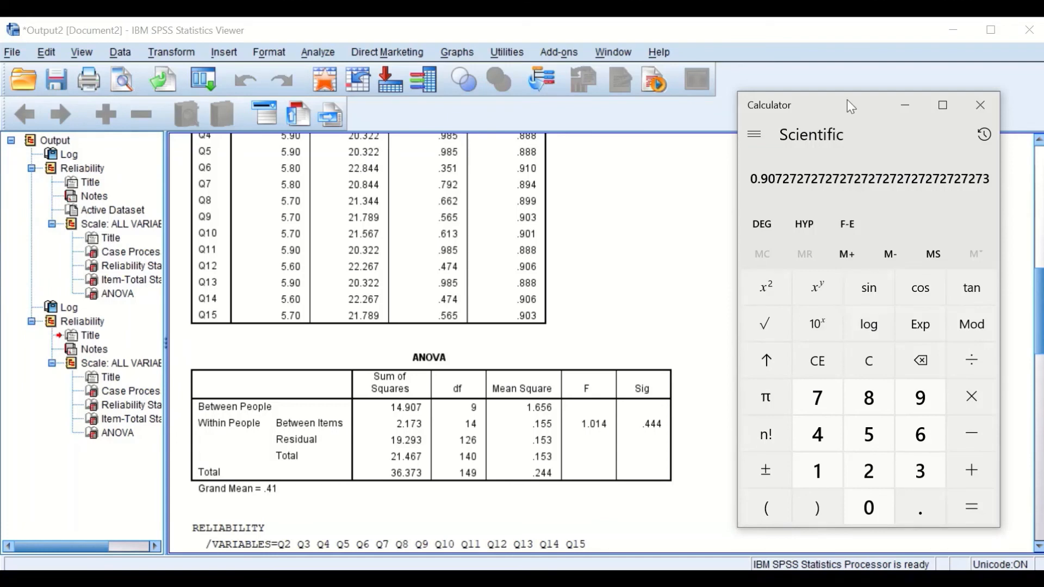
- Compare the calculated alpha with Cronbach's alpha in the 15-item Reliability Statistics, then return to the ANOVA table
drag(847, 104, 824, 116)
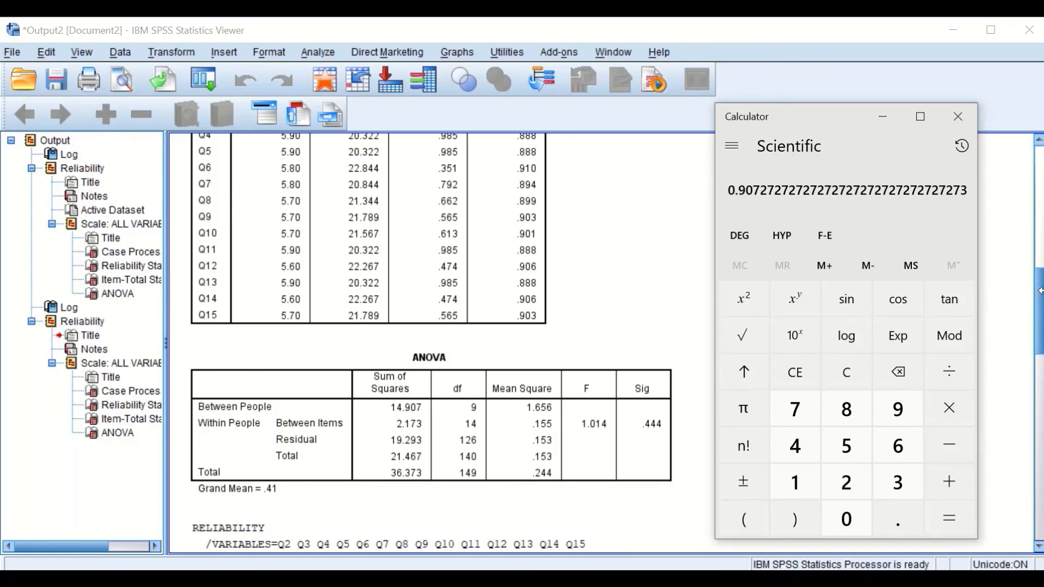
drag(1039, 291, 1003, 190)
scroll(405, 444, down, 3)
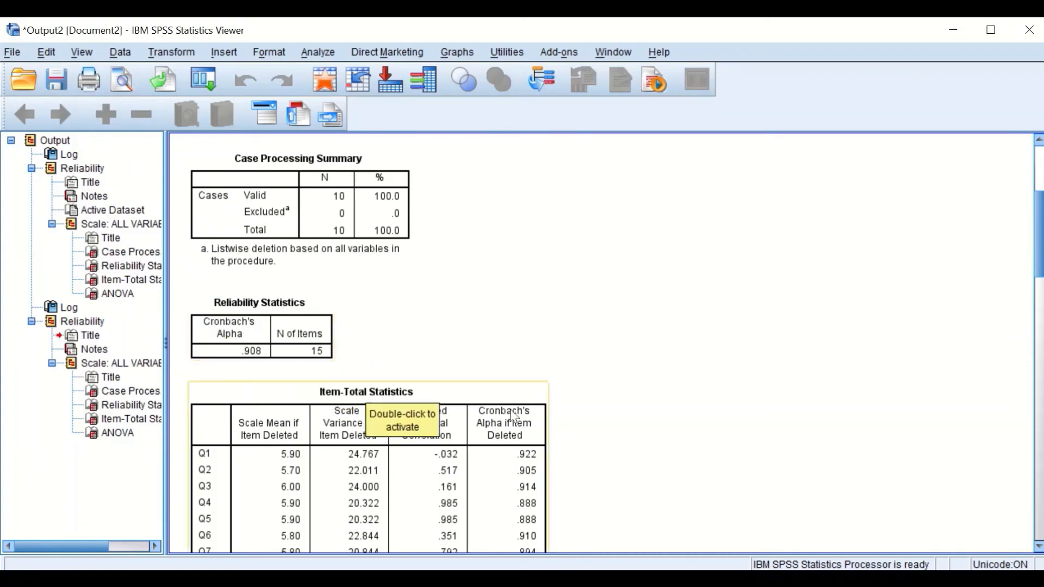
click(728, 579)
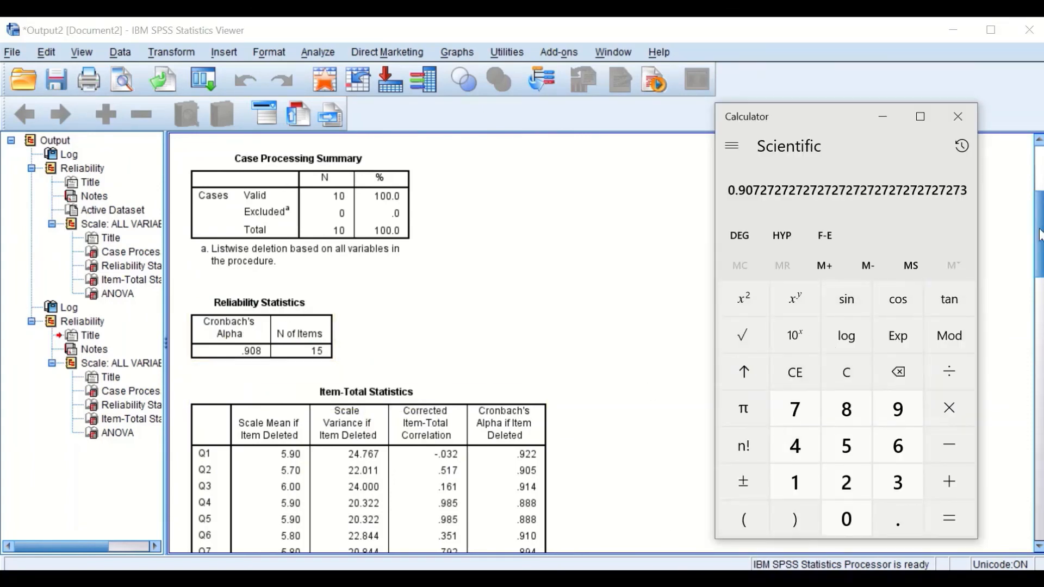
drag(1040, 244, 1009, 308)
key(alt+Tab)
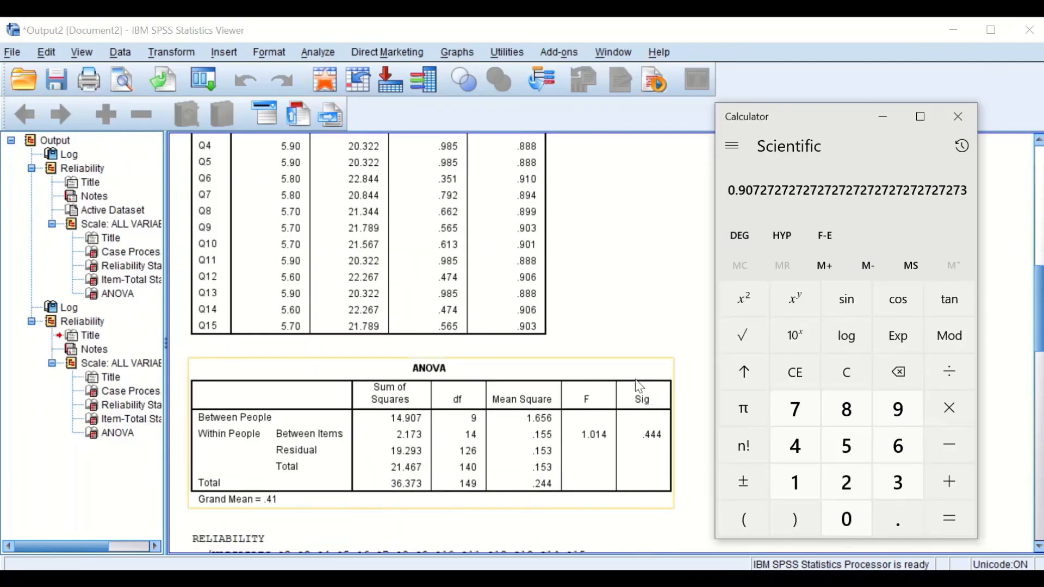